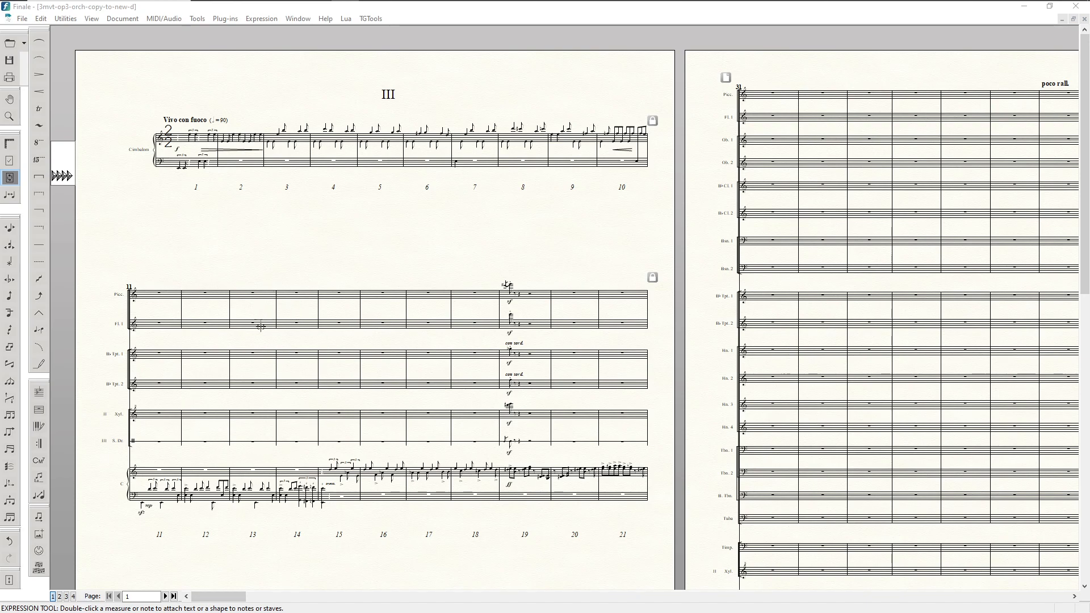
- Look through the third-movement orchestral score from its opening page to the far end and return to the beginning
left_click_drag(207, 597, 999, 607)
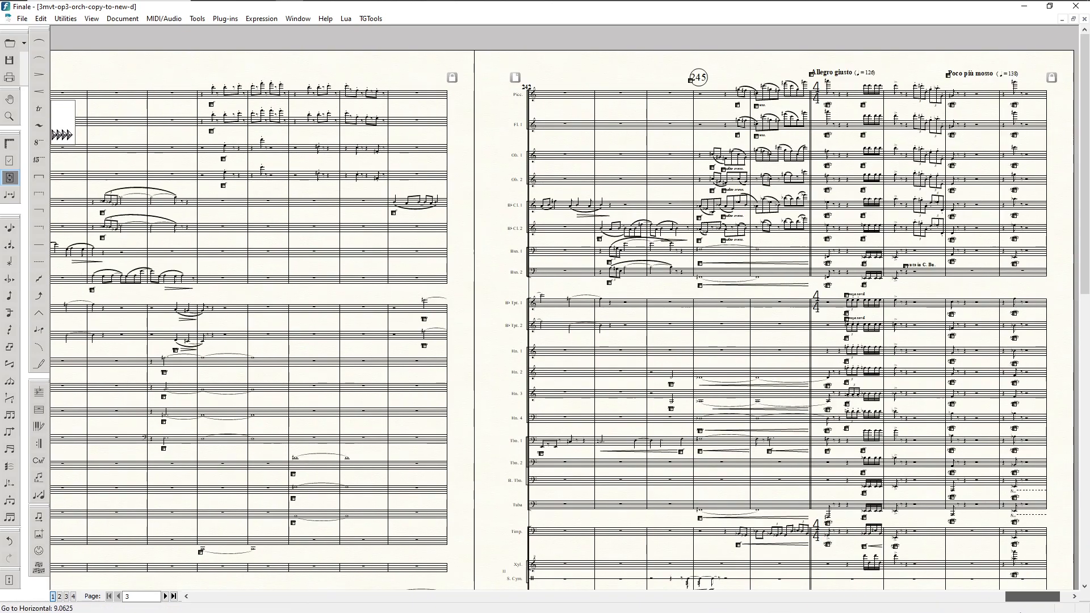
left_click_drag(562, 582, 143, 563)
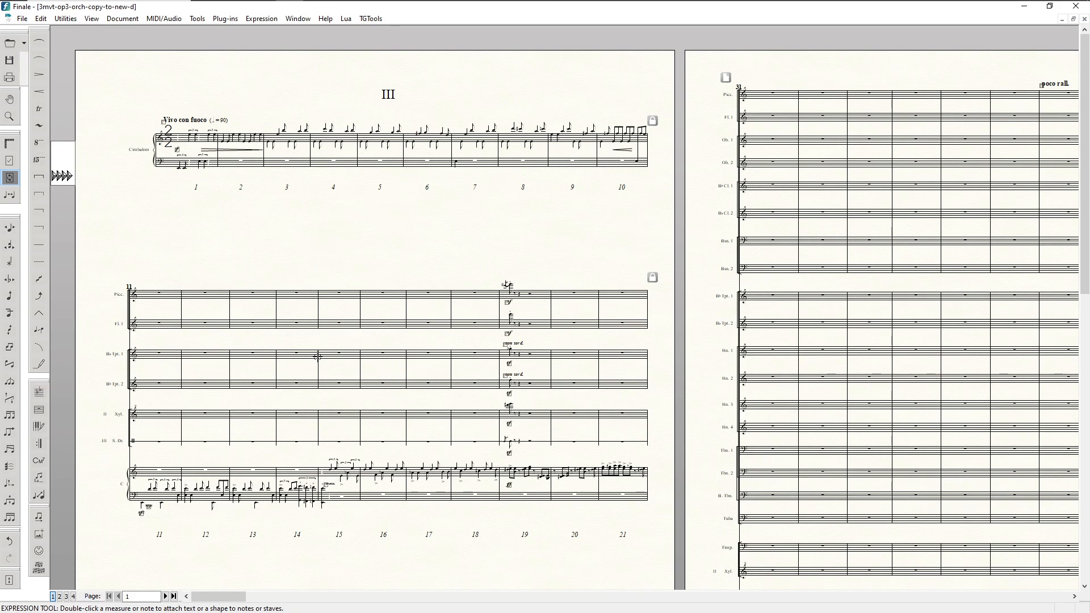
left_click_drag(216, 596, 236, 602)
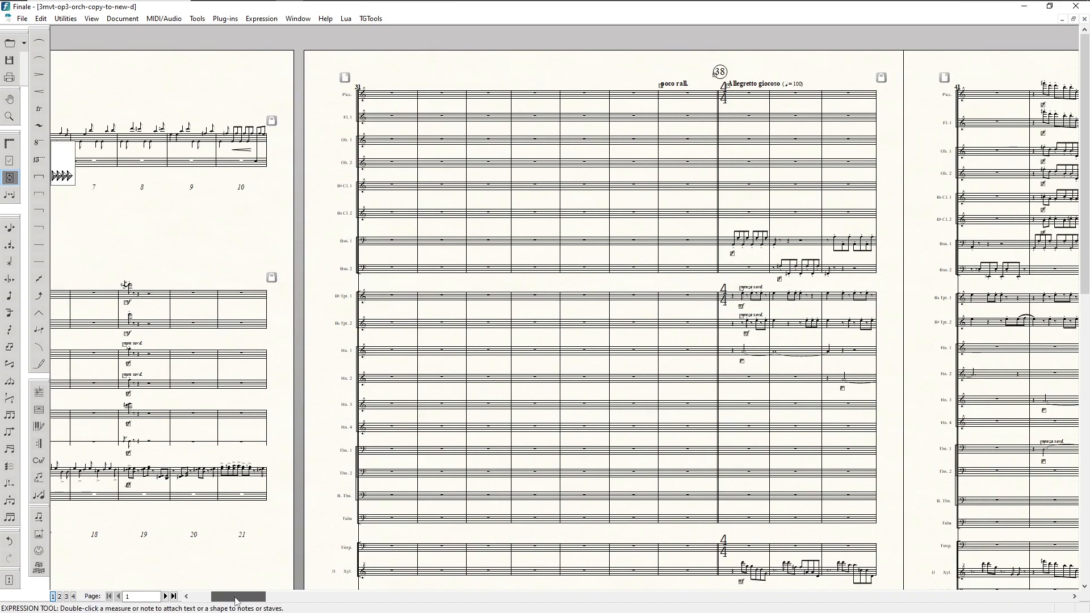
left_click_drag(237, 601, 217, 602)
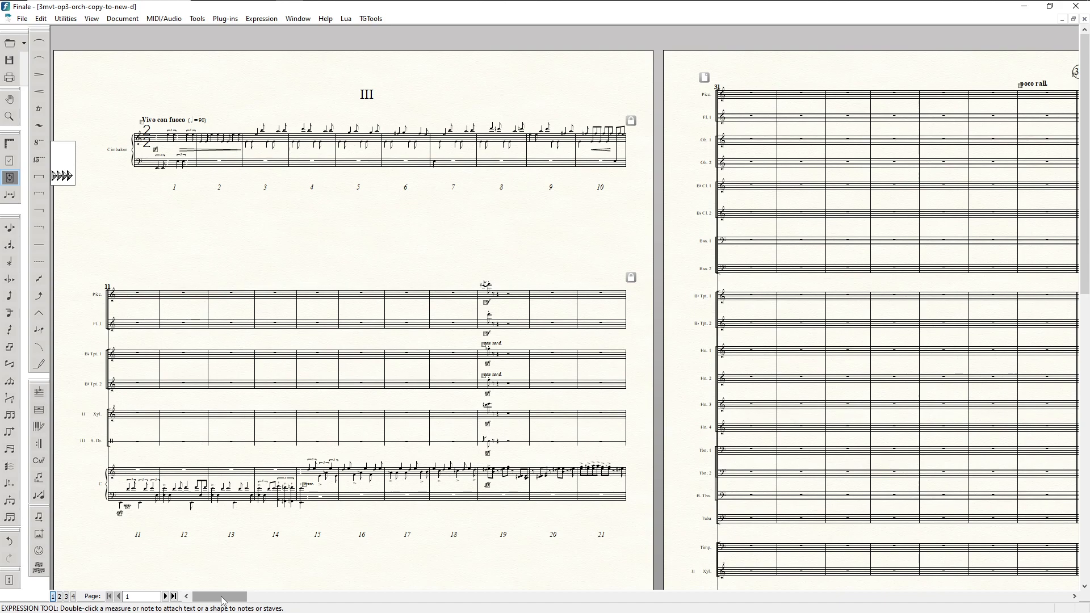
mouse_move(223, 601)
left_mouse_down()
mouse_move(270, 607)
mouse_move(220, 606)
left_mouse_up()
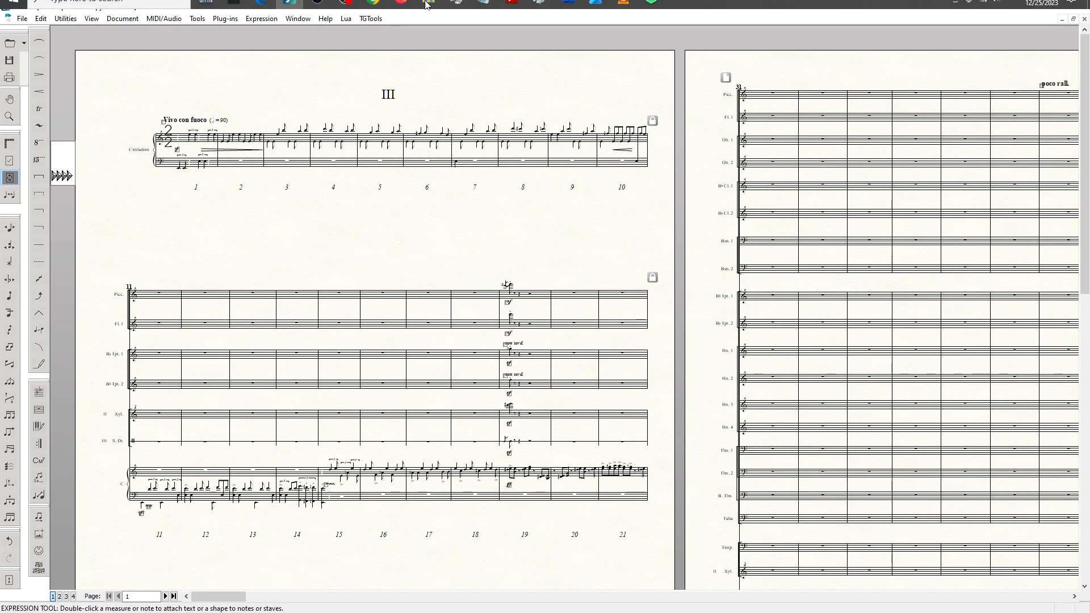
- Switch to Stream Deck to view its Finale key profile, and return to the score in Finale
left_click(319, 12)
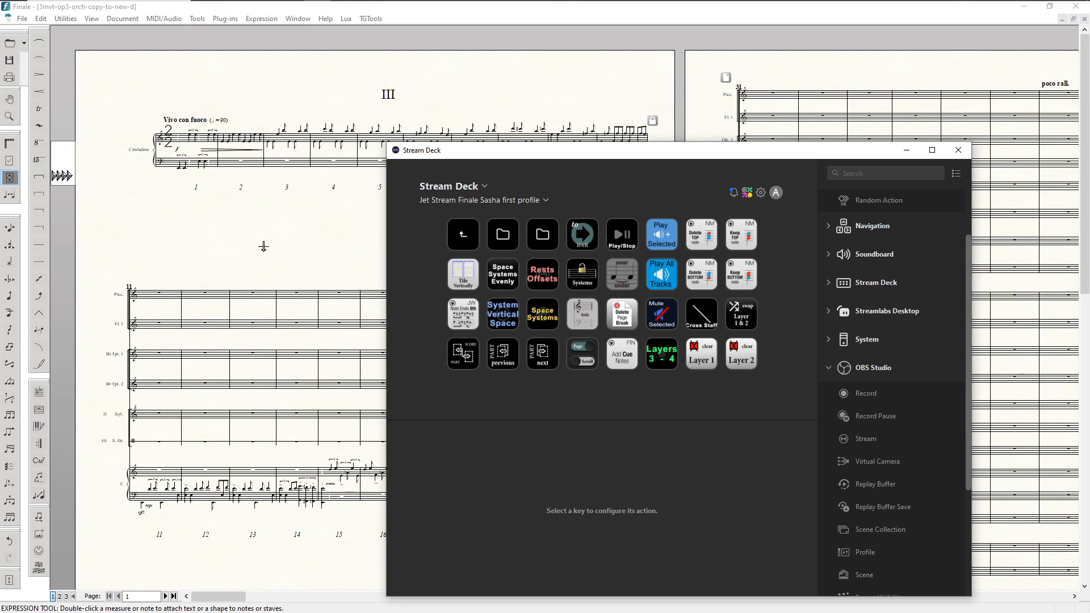
left_click(112, 214)
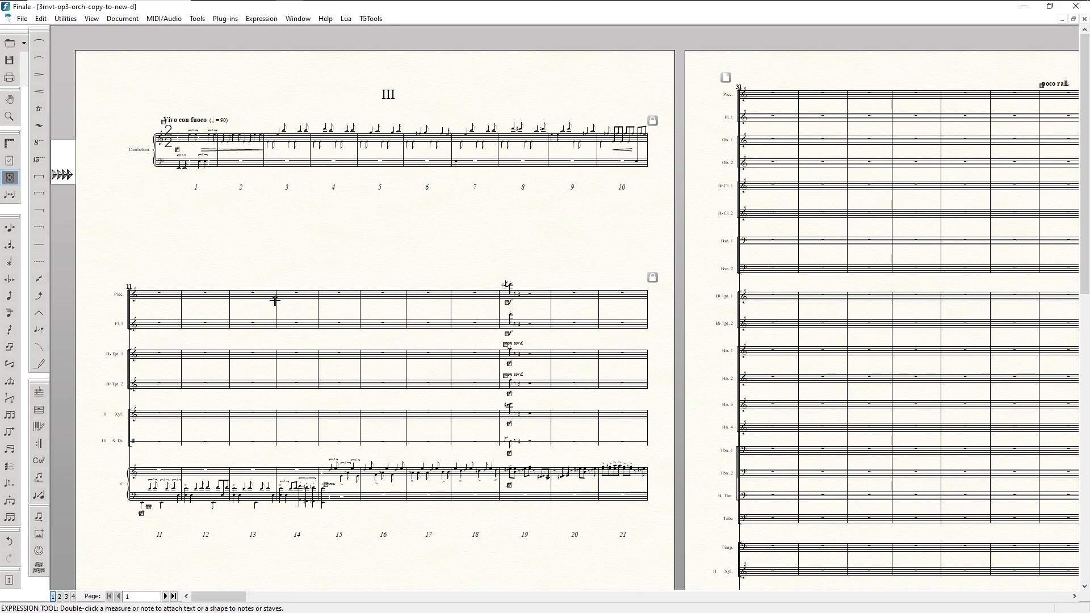
- Examine the staff and system layout on the first two score pages, from measure 1 through measure 37
scroll(688, 518, "down", 3)
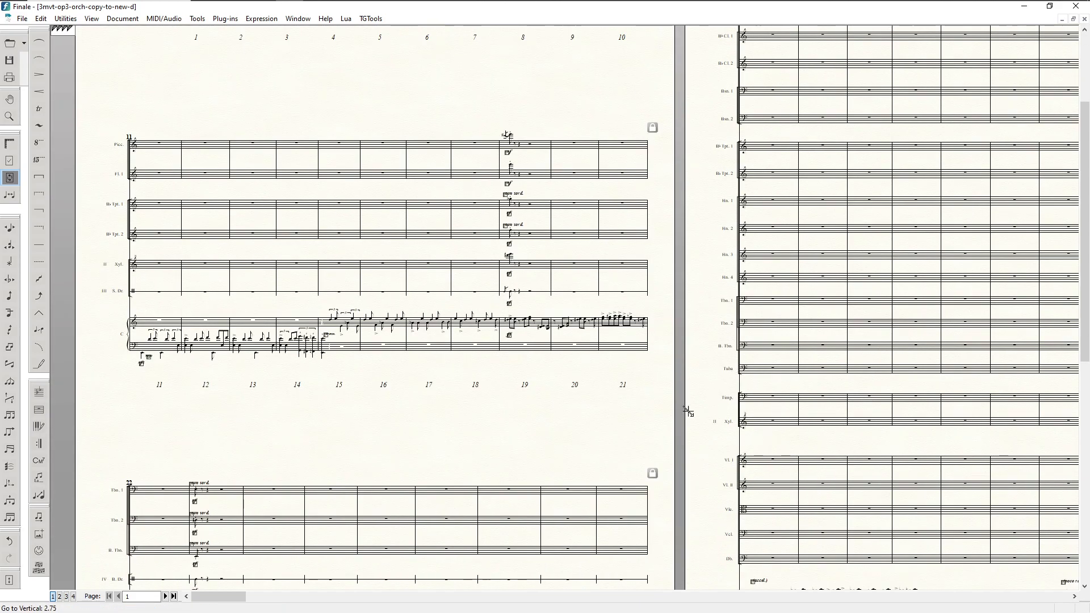
scroll(755, 404, "up", 3)
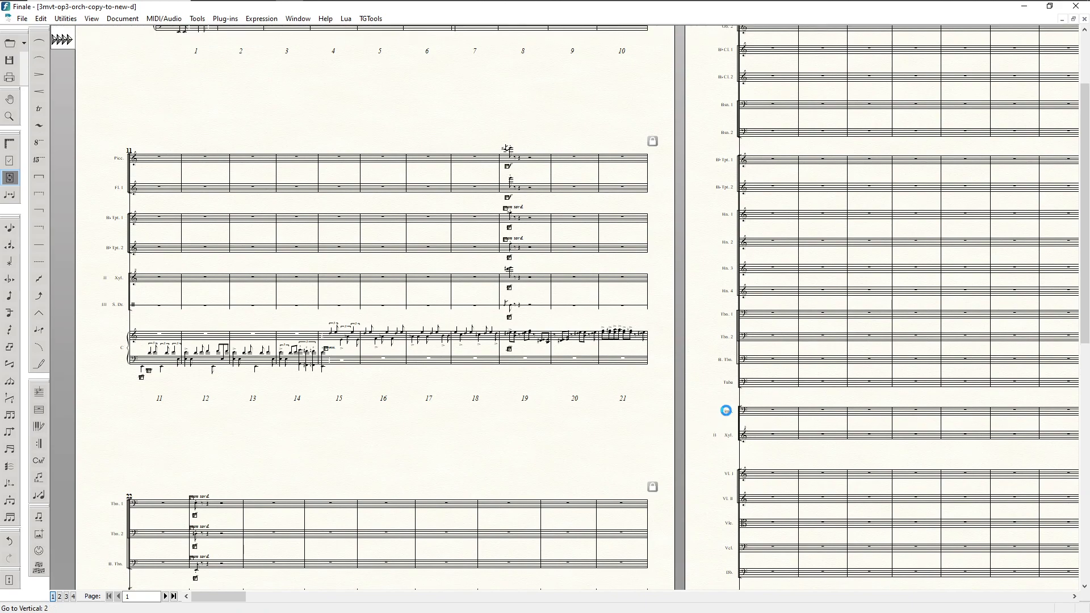
scroll(749, 398, "down", 3)
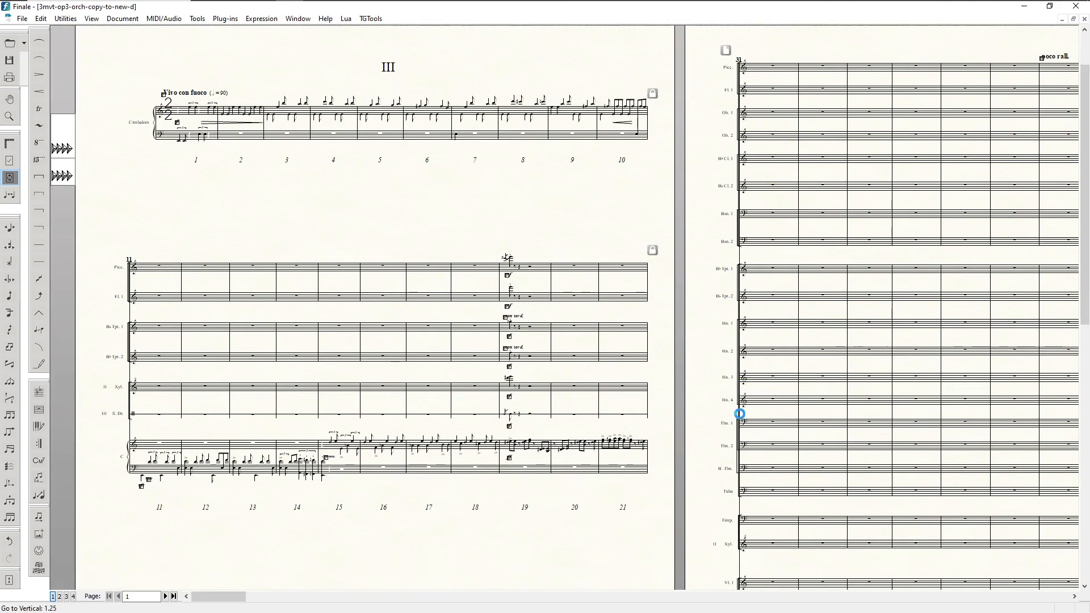
scroll(738, 454, "up", 3)
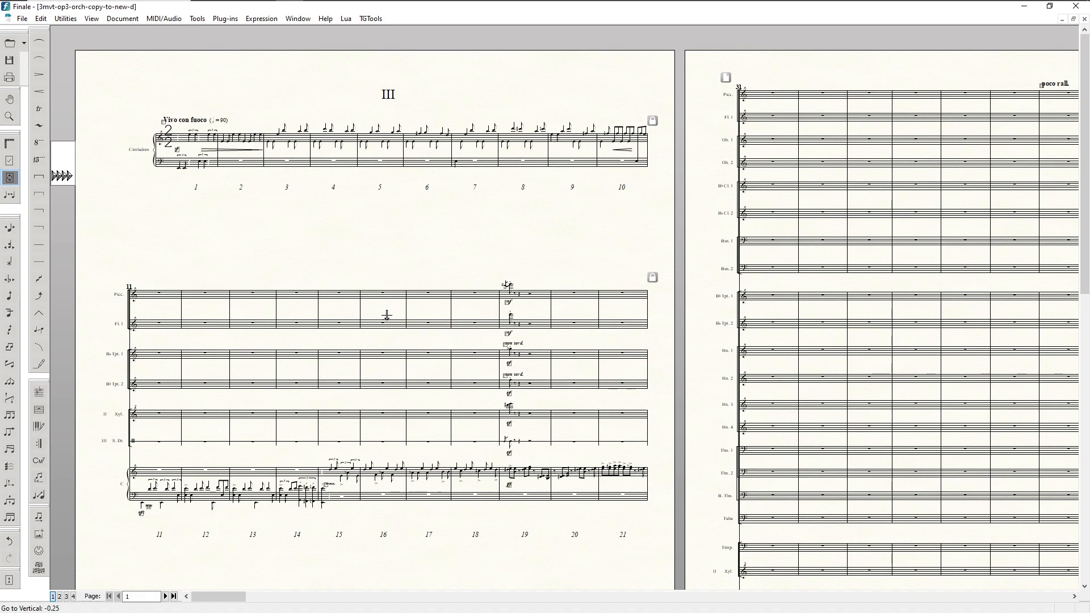
scroll(759, 414, "down", 5)
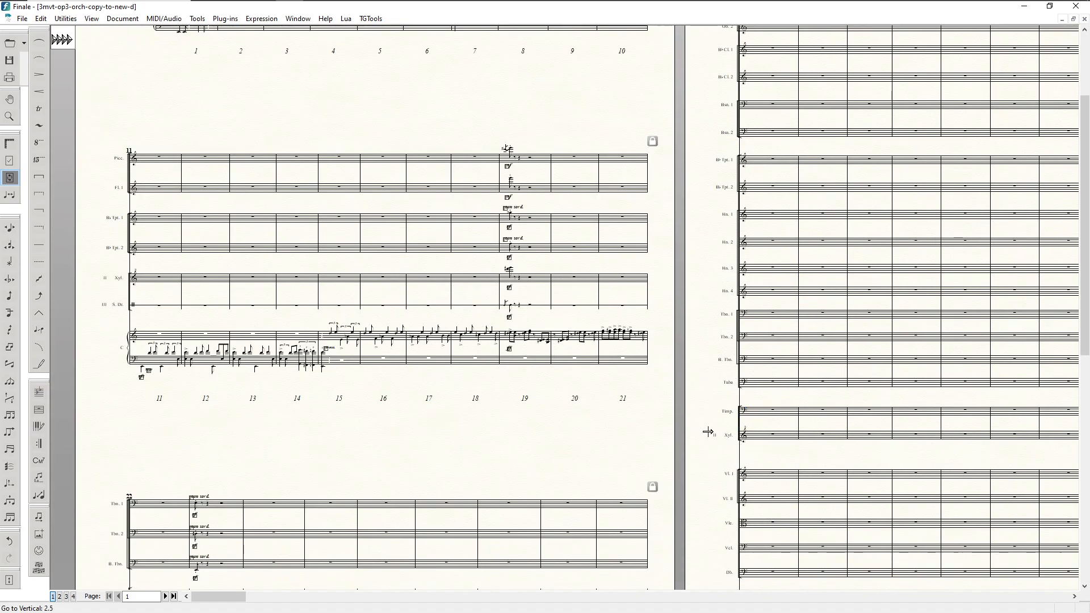
scroll(739, 428, "down", 2)
scroll(743, 420, "down", 2)
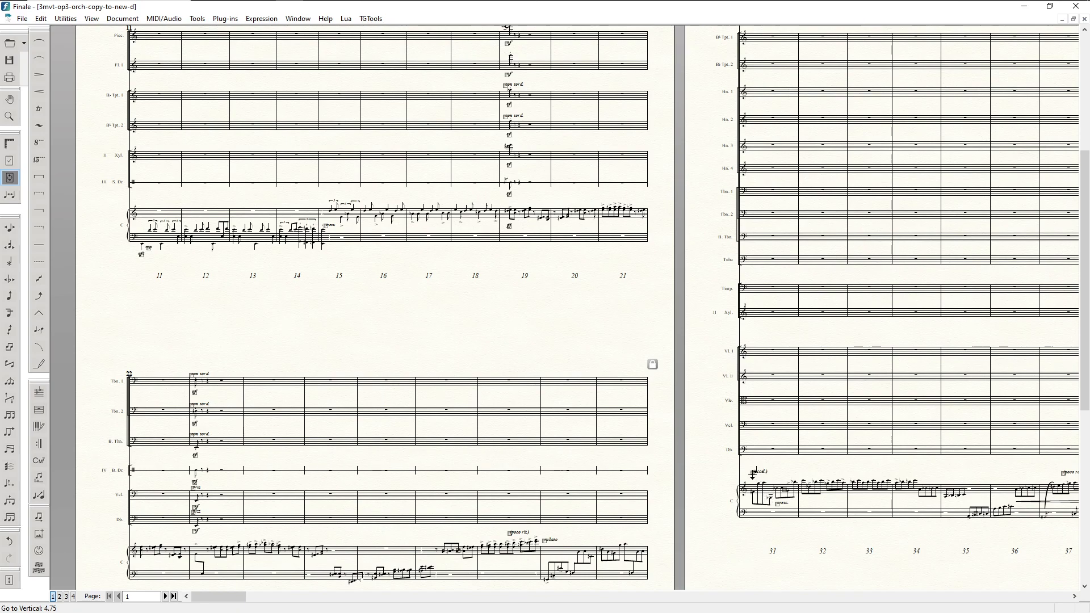
scroll(738, 494, "up", 10)
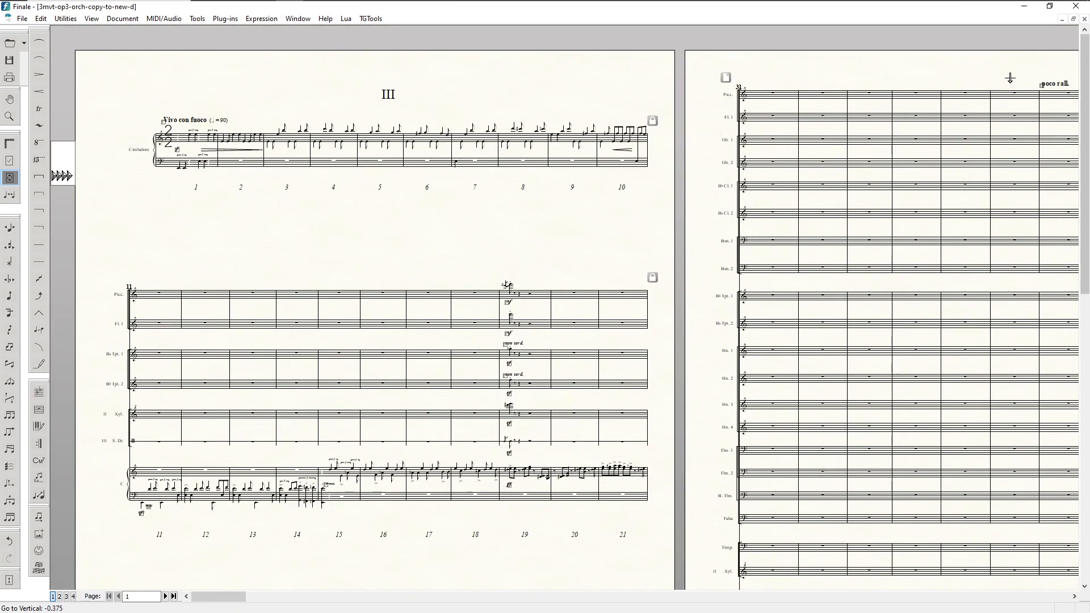
scroll(793, 363, "down", 9)
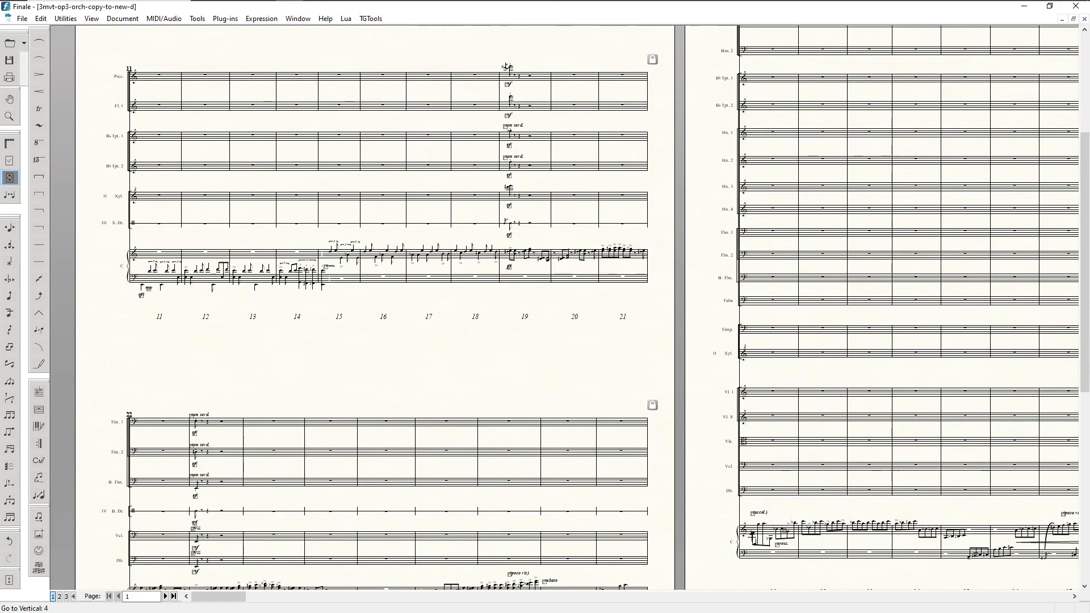
scroll(761, 479, "up", 9)
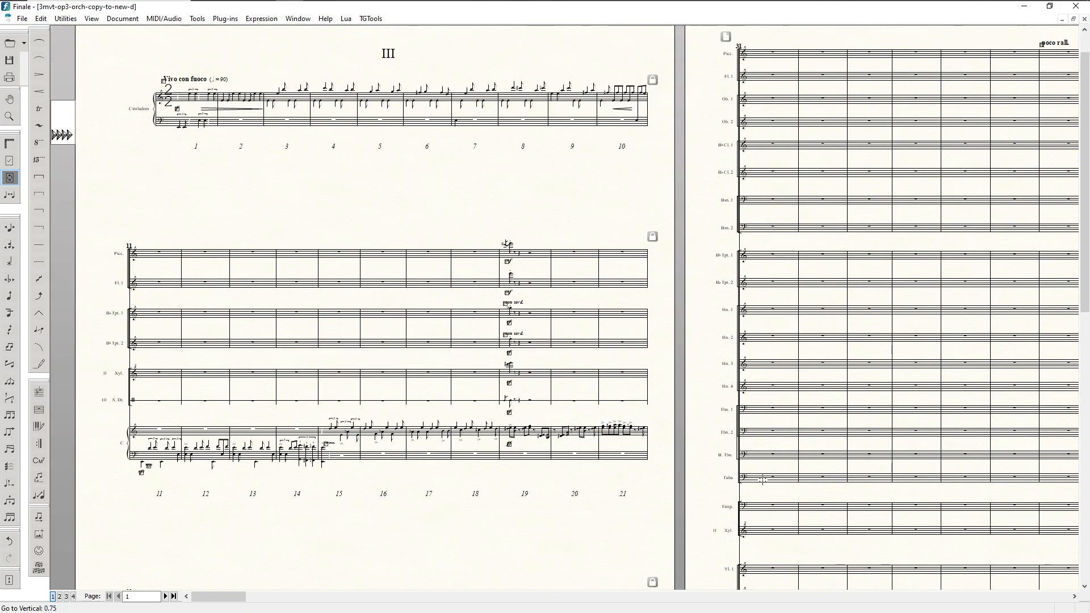
scroll(768, 224, "down", 9)
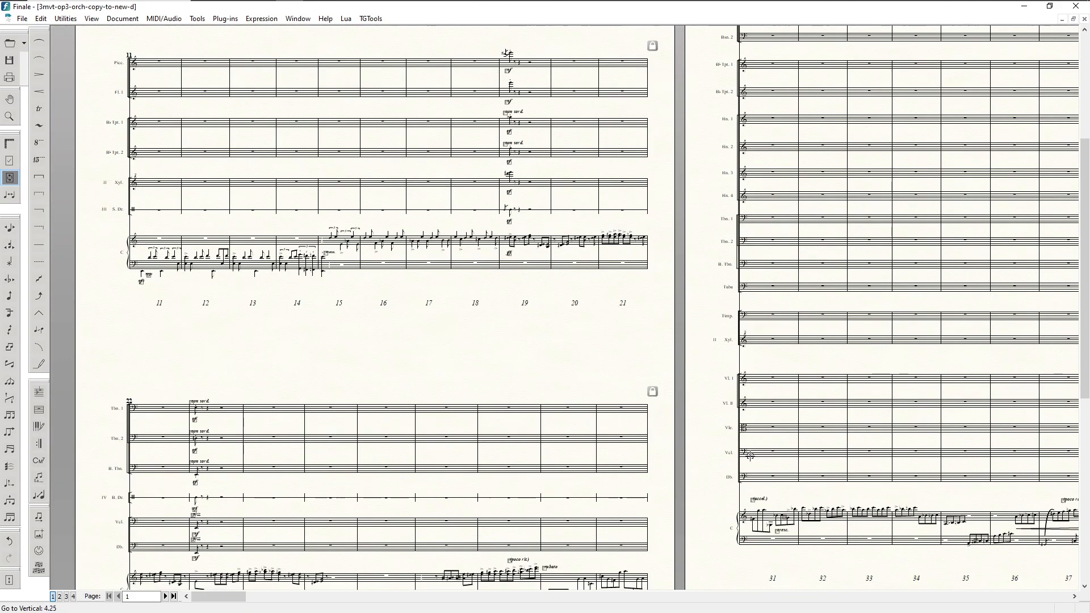
scroll(738, 519, "down", 2)
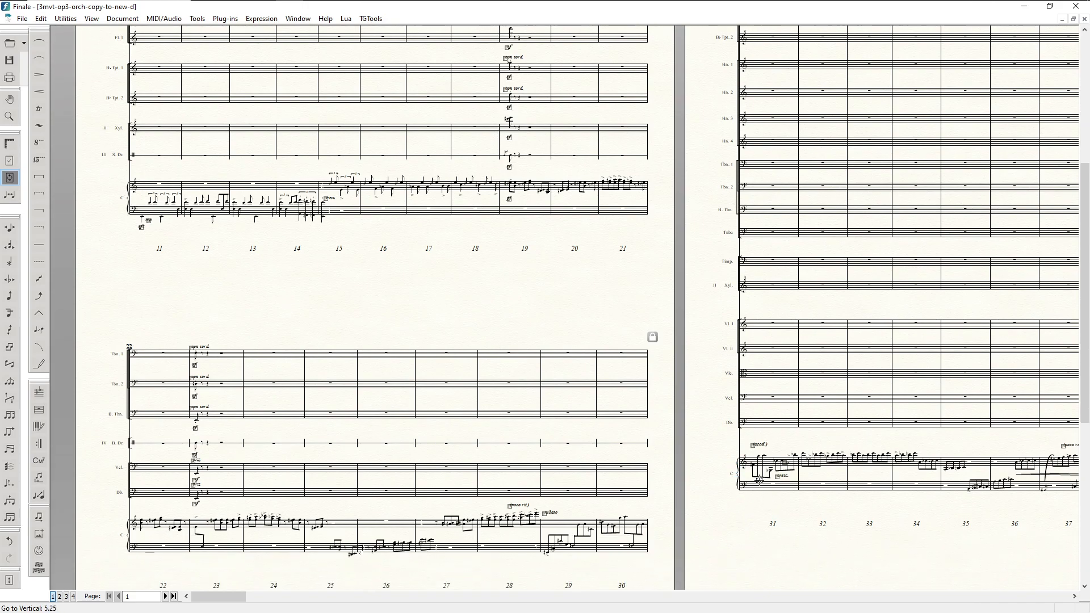
scroll(773, 465, "up", 9)
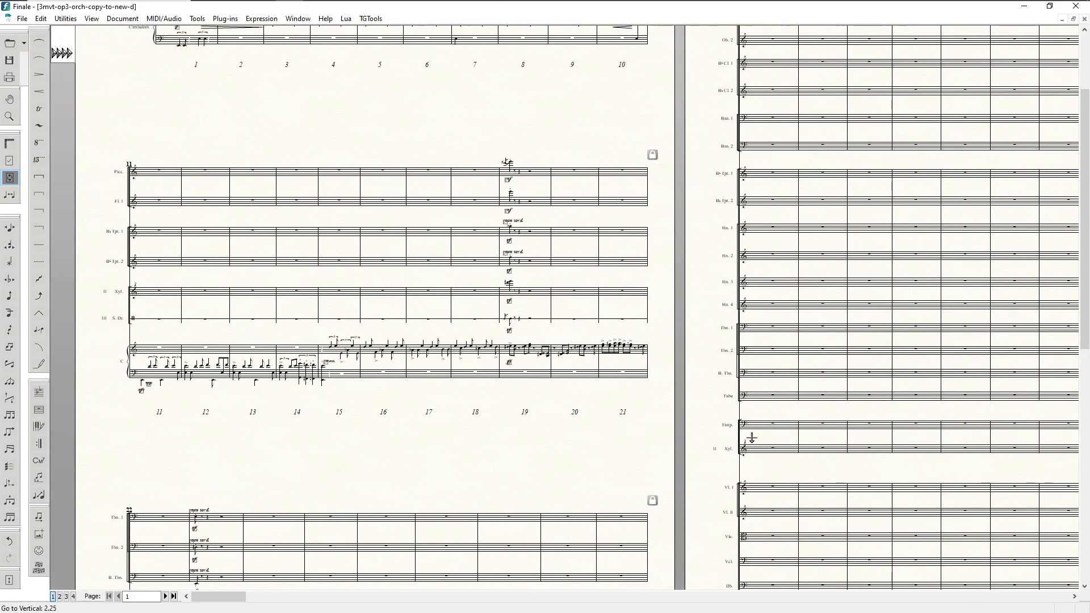
scroll(712, 390, "up", 2)
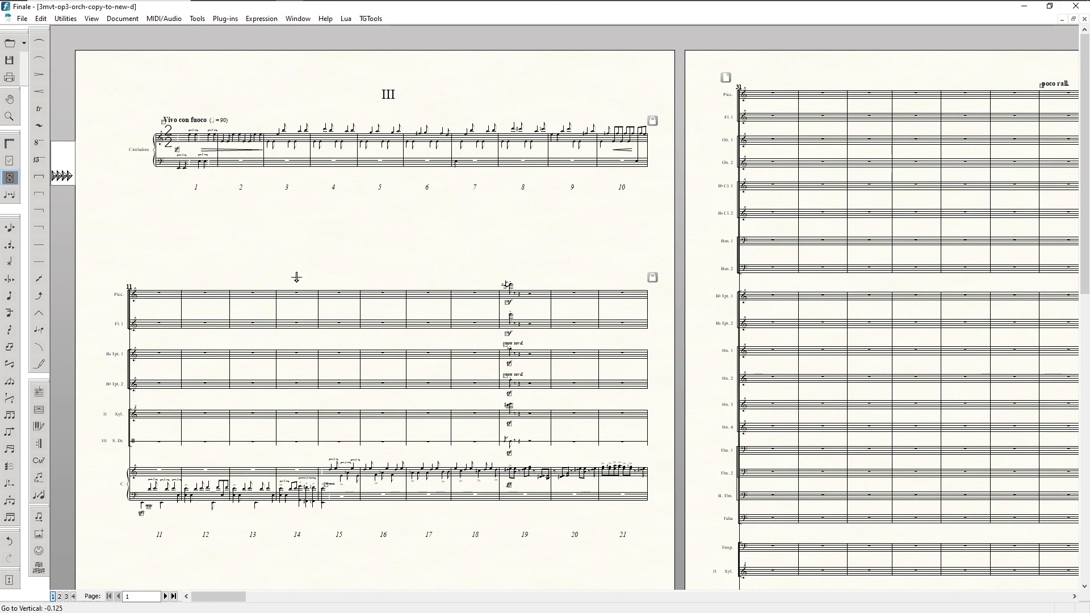
scroll(432, 390, "down", 4)
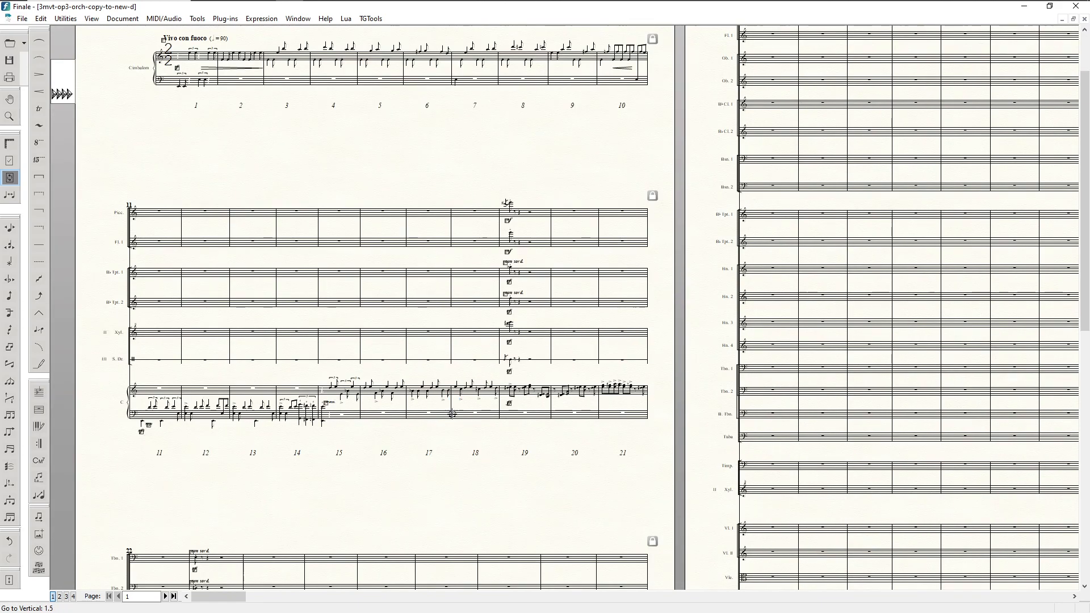
scroll(247, 199, "up", 4)
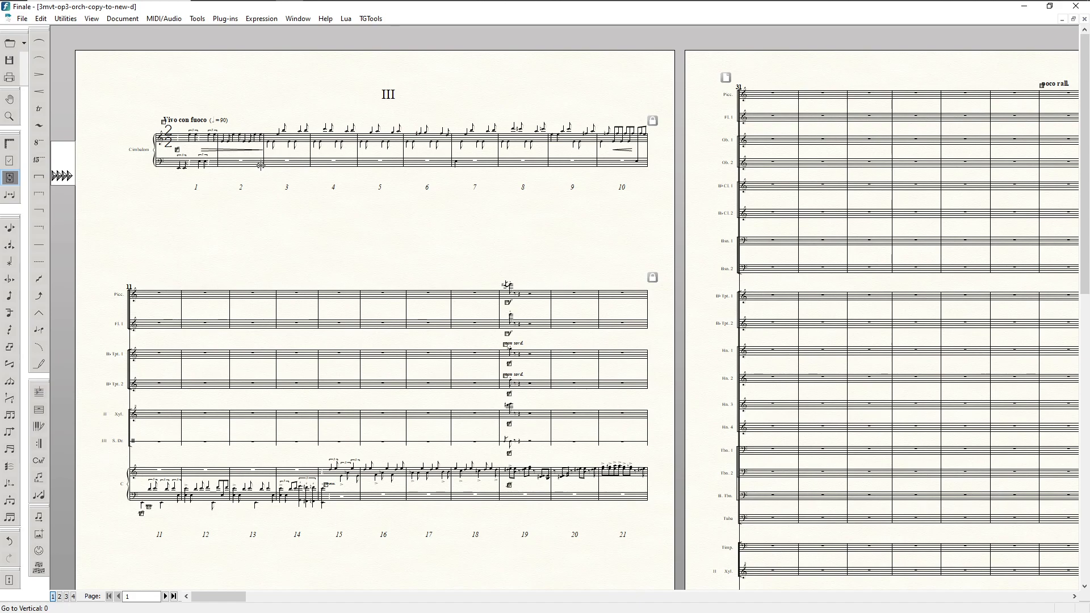
scroll(480, 310, "down", 1)
scroll(456, 374, "up", 1)
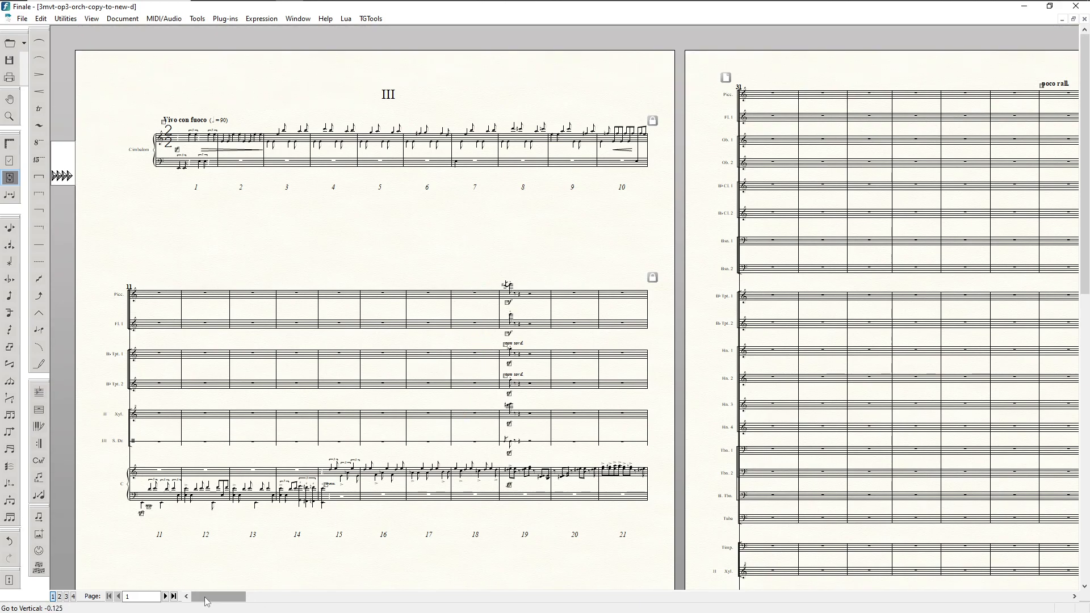
- Go to the Andantino tranquillo at measure 149 and examine the layout of all orchestral staves on that page and the next
left_click_drag(205, 601, 597, 594)
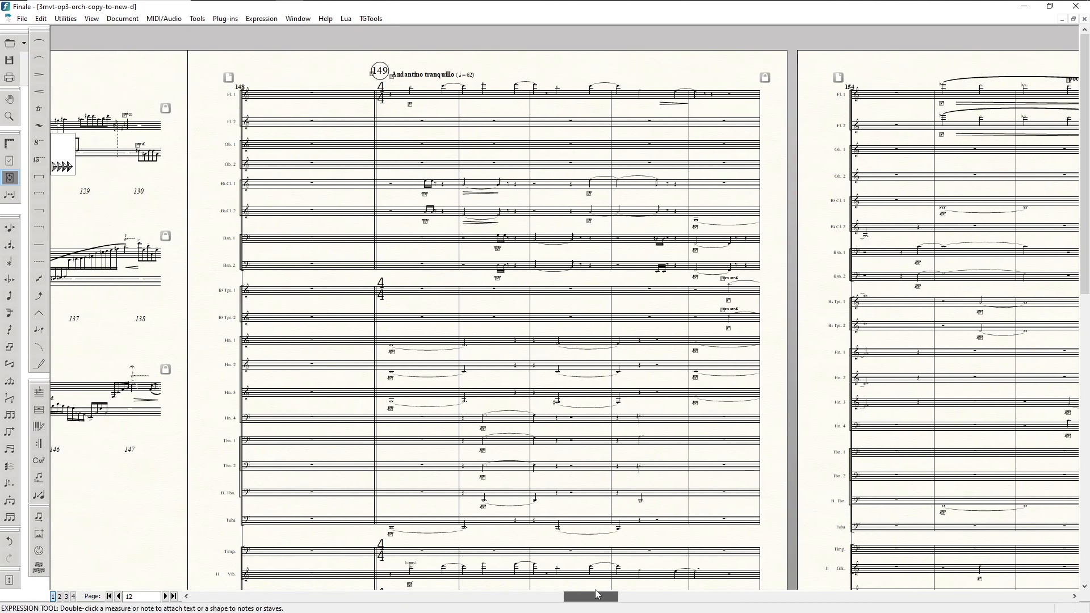
scroll(577, 391, "down", 3)
scroll(579, 412, "down", 2)
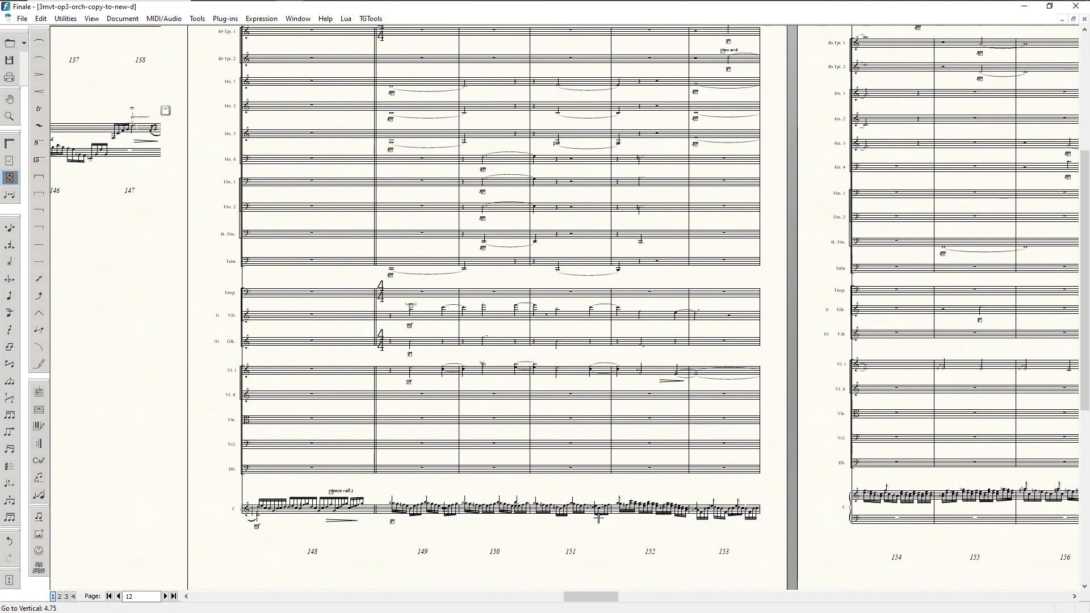
left_click_drag(576, 597, 581, 596)
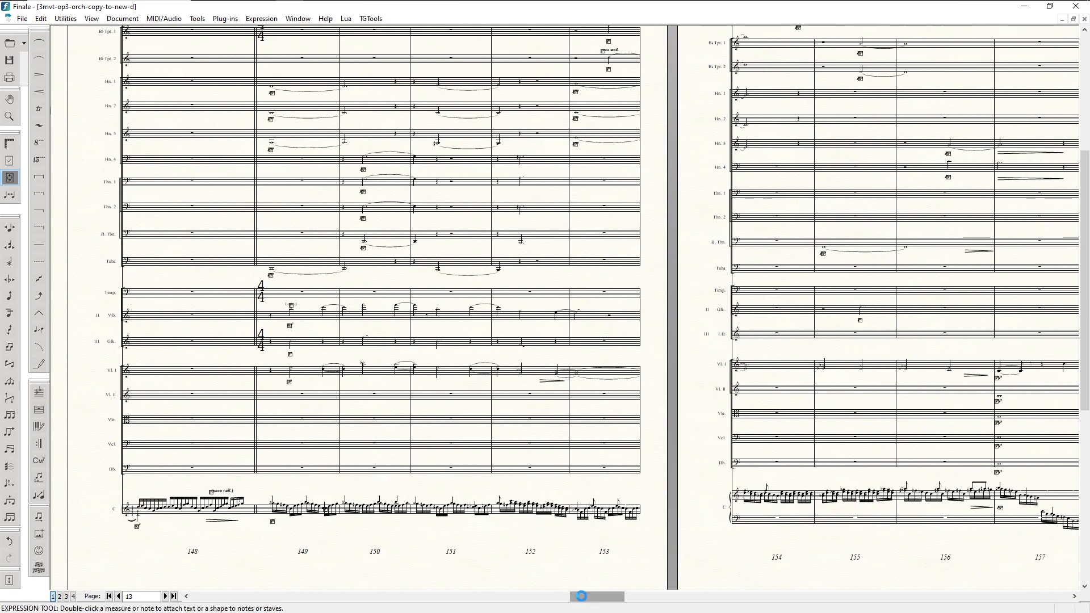
scroll(458, 407, "up", 3)
scroll(391, 316, "up", 3)
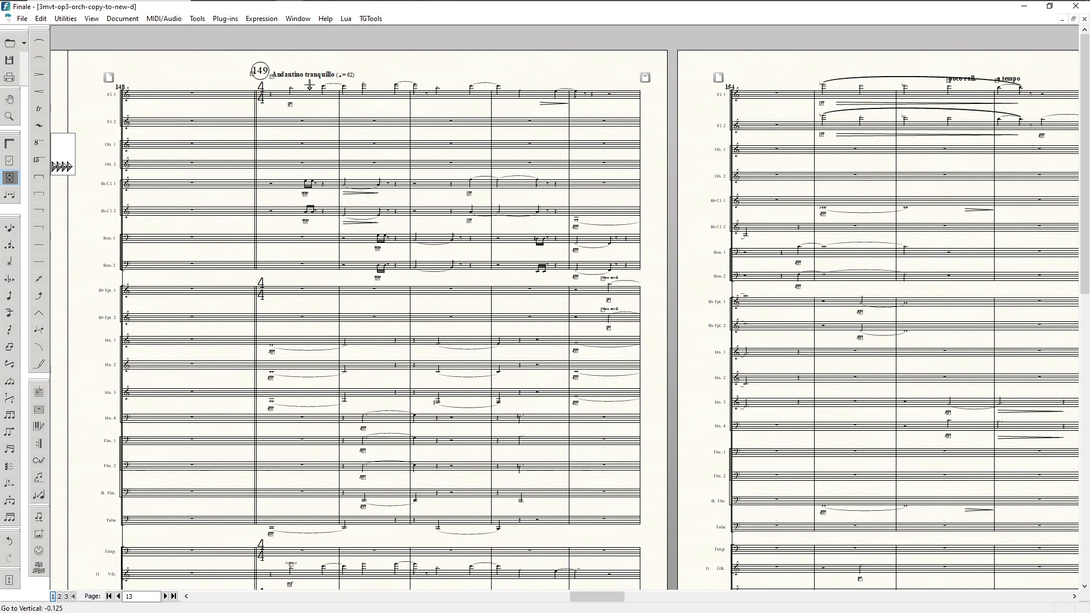
scroll(278, 273, "down", 1)
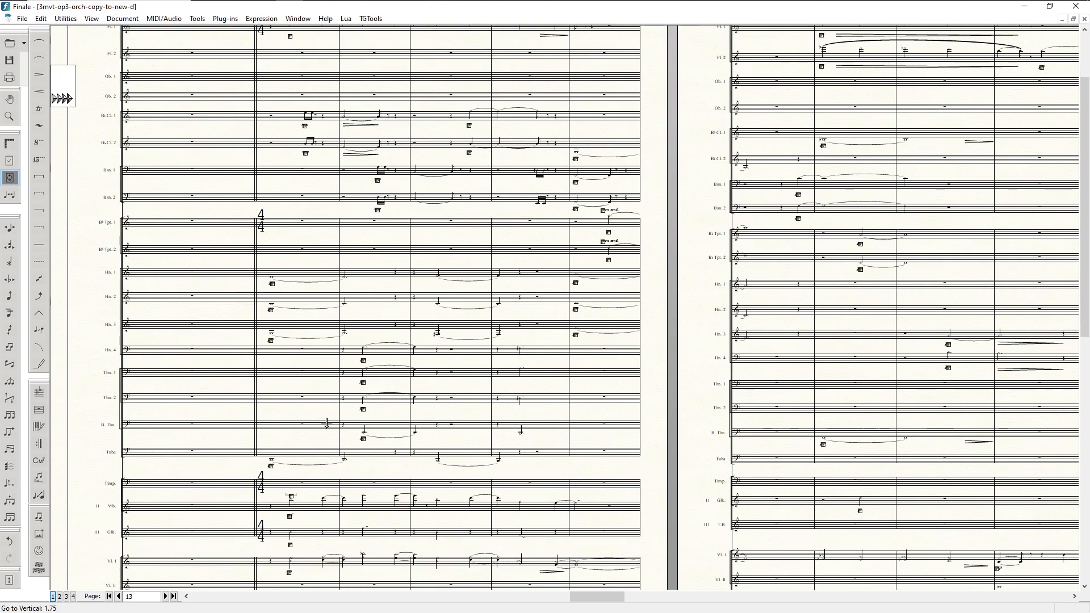
scroll(325, 420, "down", 2)
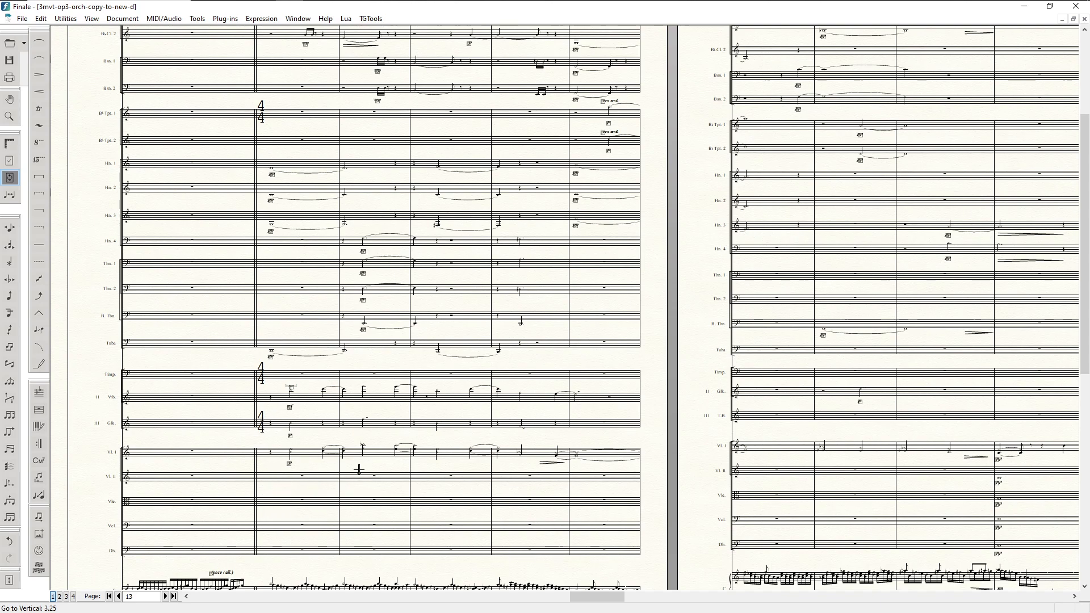
scroll(343, 292, "up", 1)
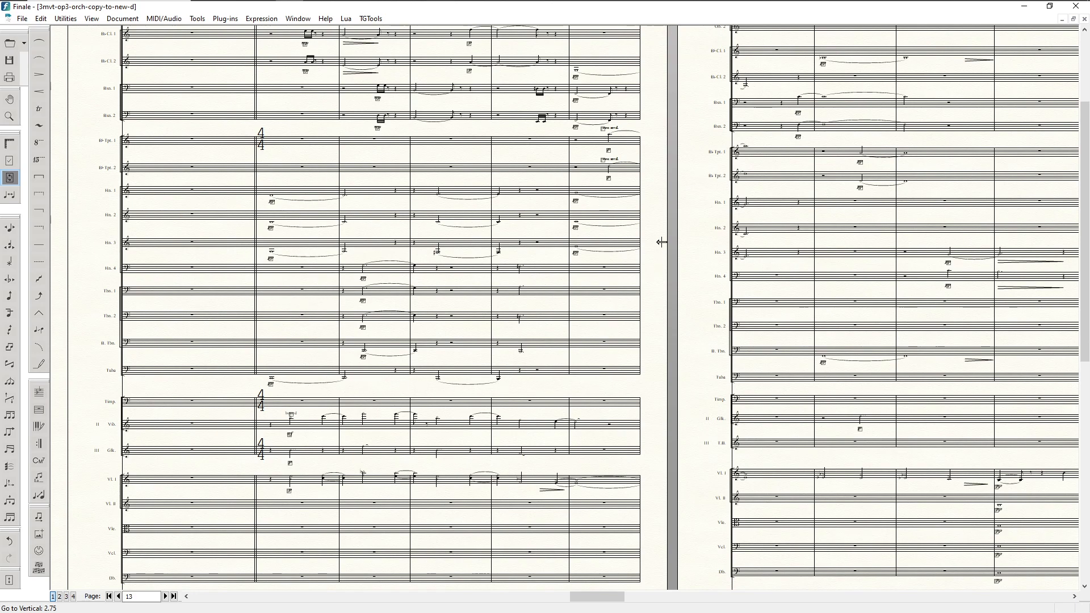
scroll(315, 469, "down", 1)
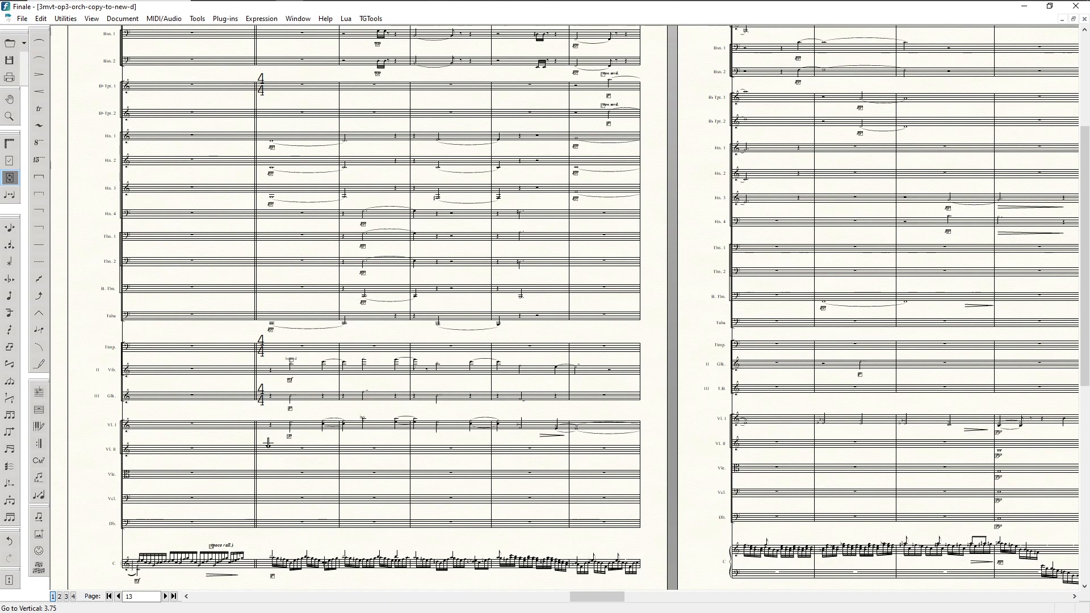
mouse_move(582, 596)
left_mouse_down()
mouse_move(603, 601)
mouse_move(586, 594)
left_mouse_up()
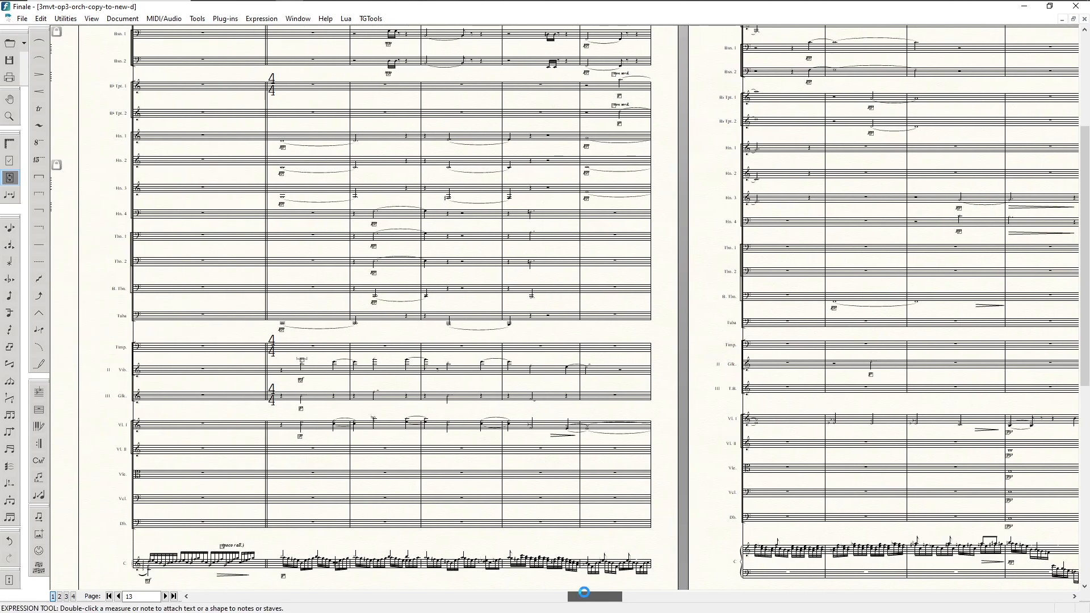
scroll(555, 390, "up", 4)
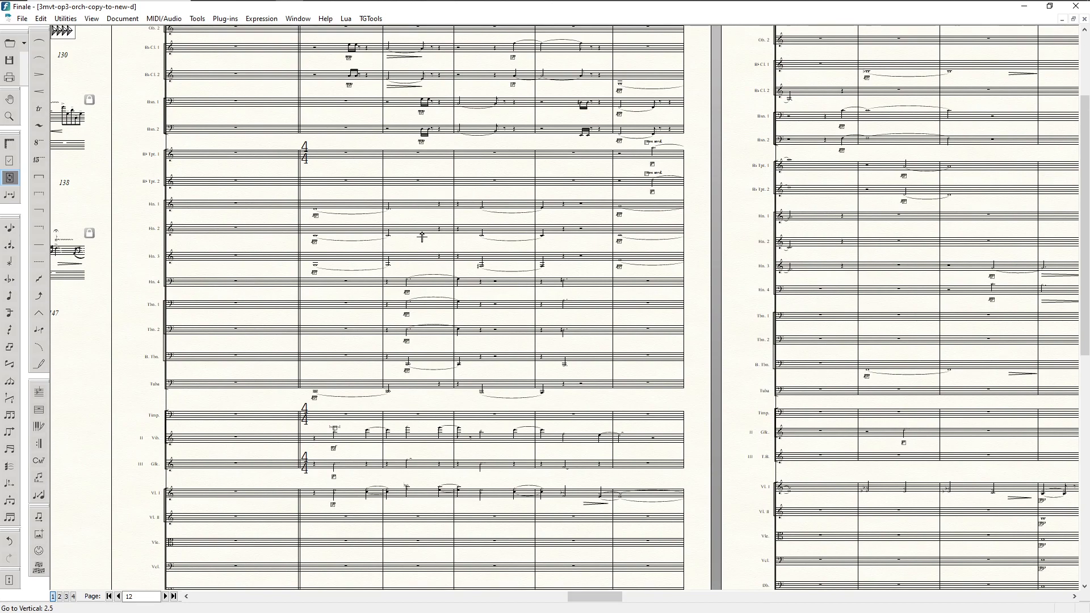
scroll(458, 357, "up", 2)
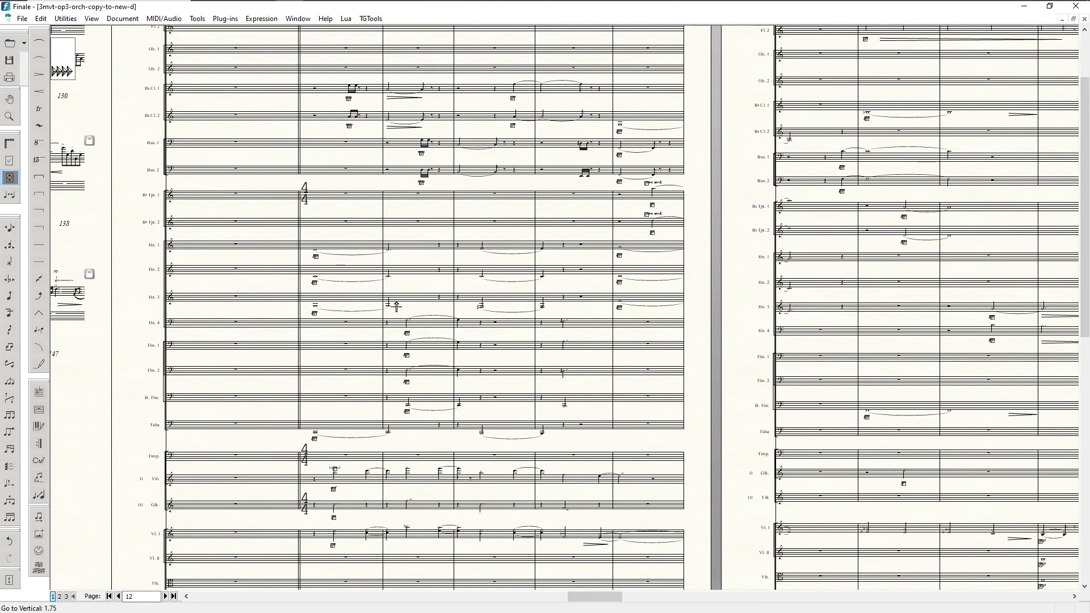
scroll(339, 263, "up", 1)
scroll(369, 349, "up", 1)
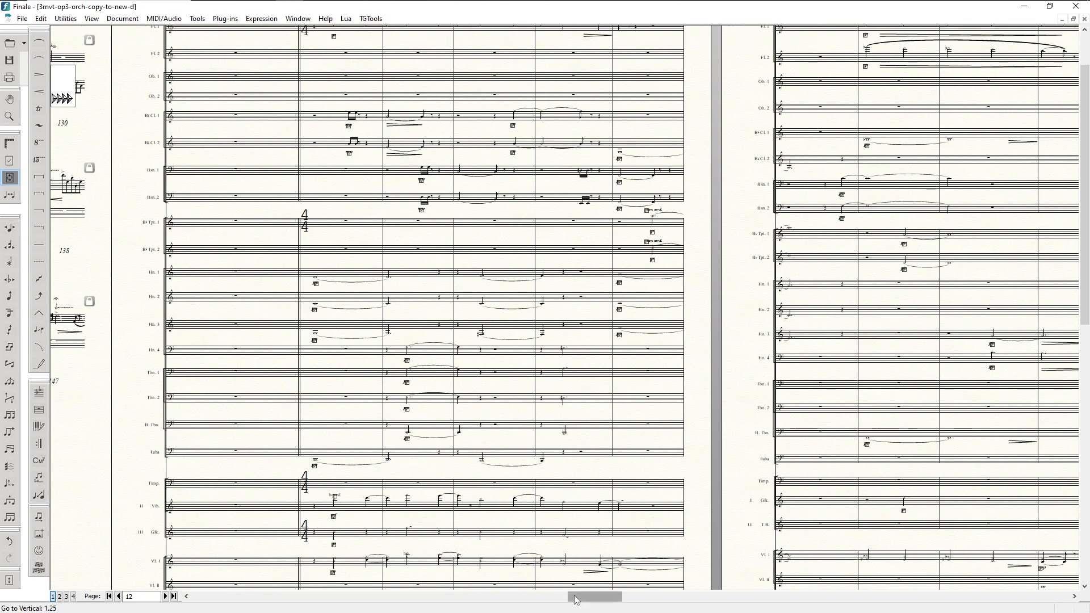
- Go to measures 161 to 171 around the Più mosso and Stringendo, and examine the staff spacing from the woodwinds down to the lowest staves
left_click_drag(580, 596, 653, 610)
scroll(646, 499, "down", 5)
scroll(645, 499, "up", 7)
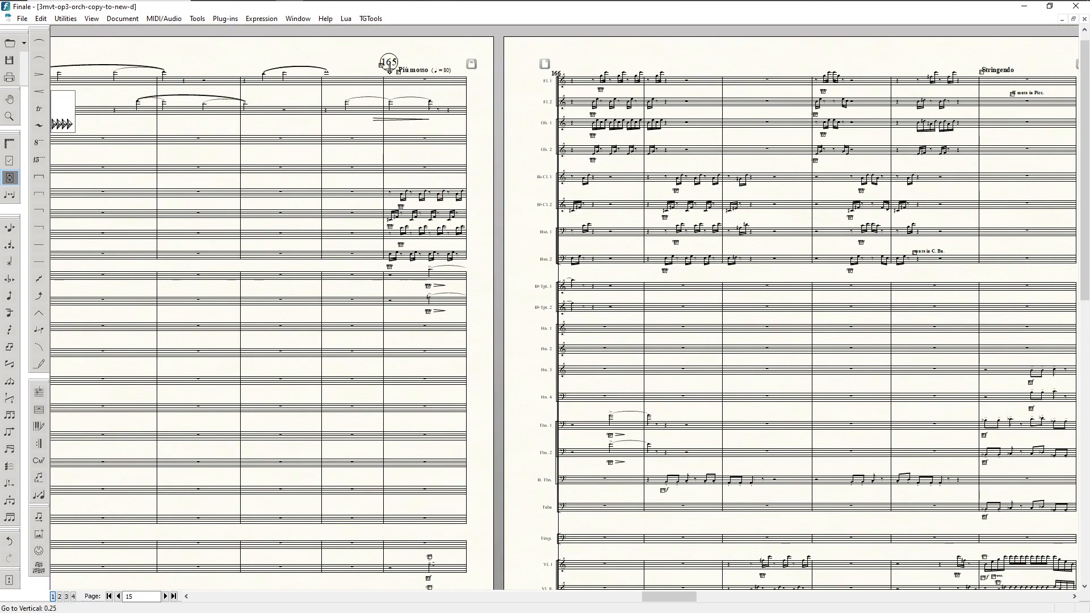
scroll(481, 312, "down", 2)
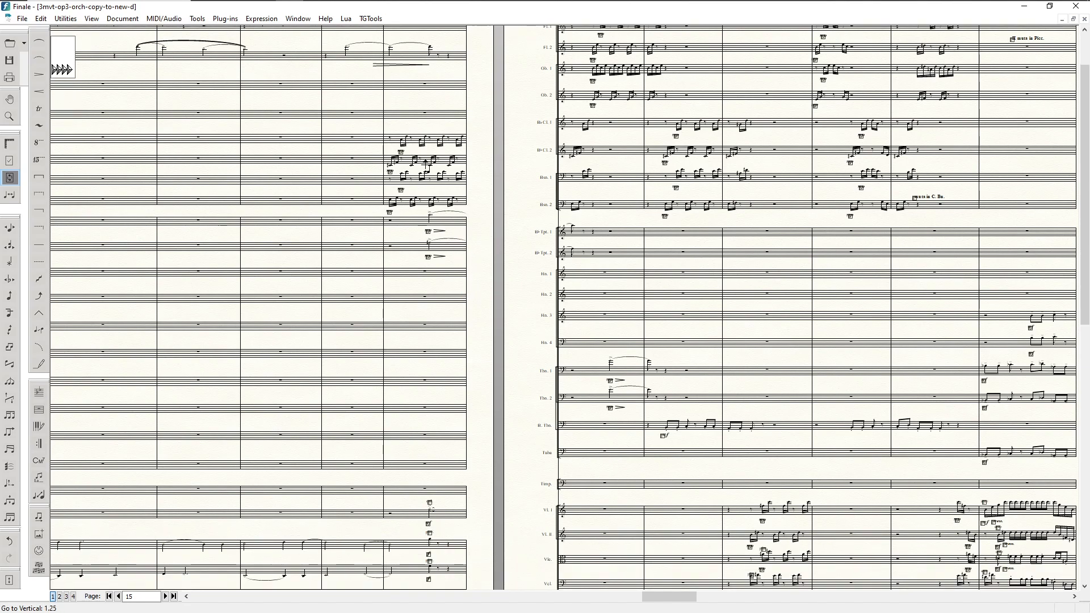
scroll(606, 112, "down", 5)
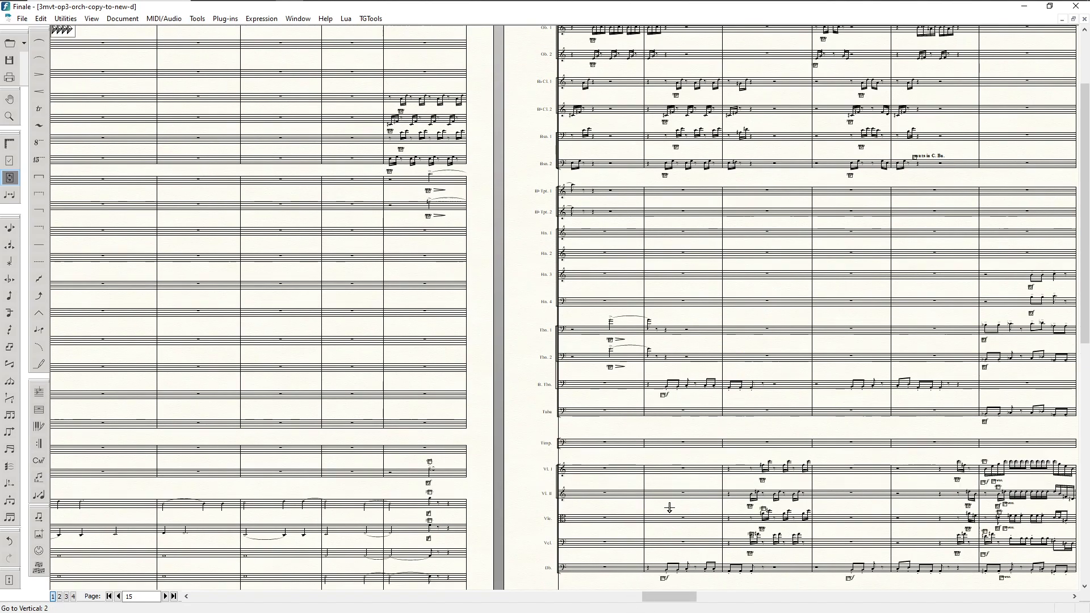
scroll(627, 585, "down", 13)
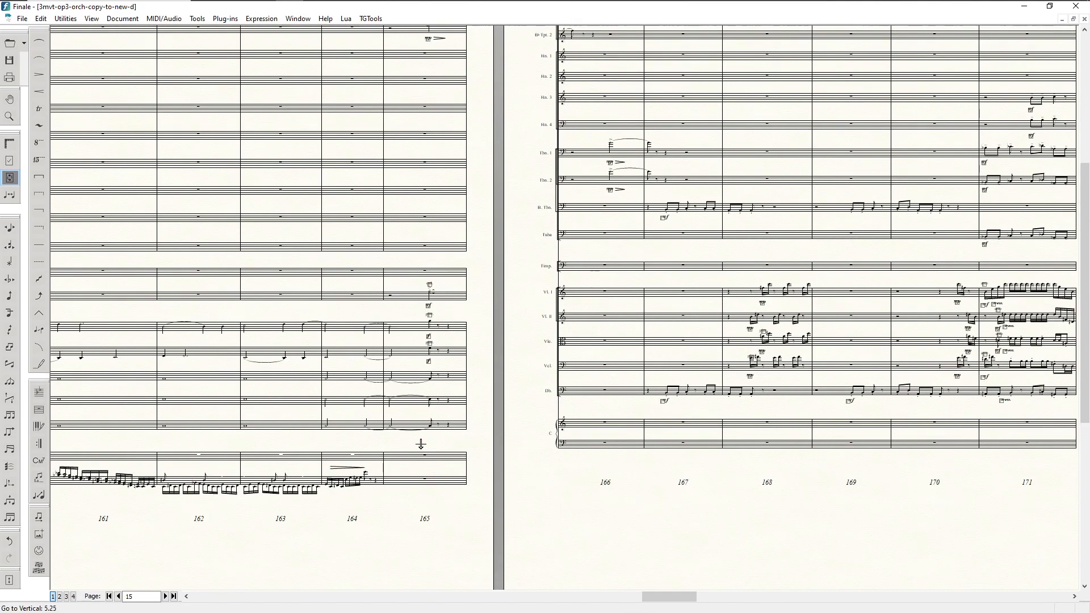
scroll(431, 475, "up", 1)
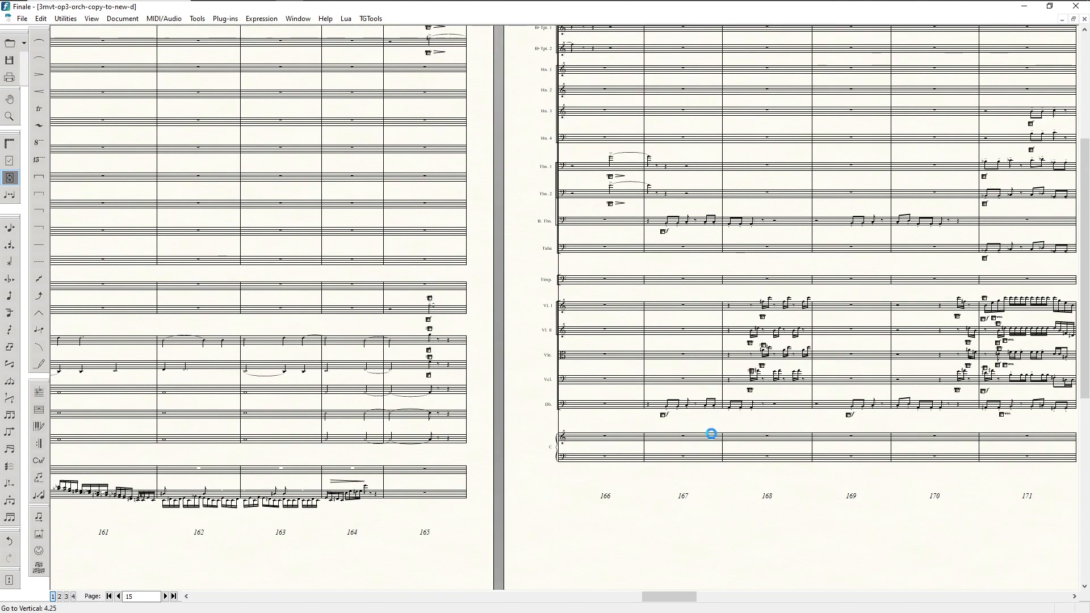
scroll(692, 436, "up", 12)
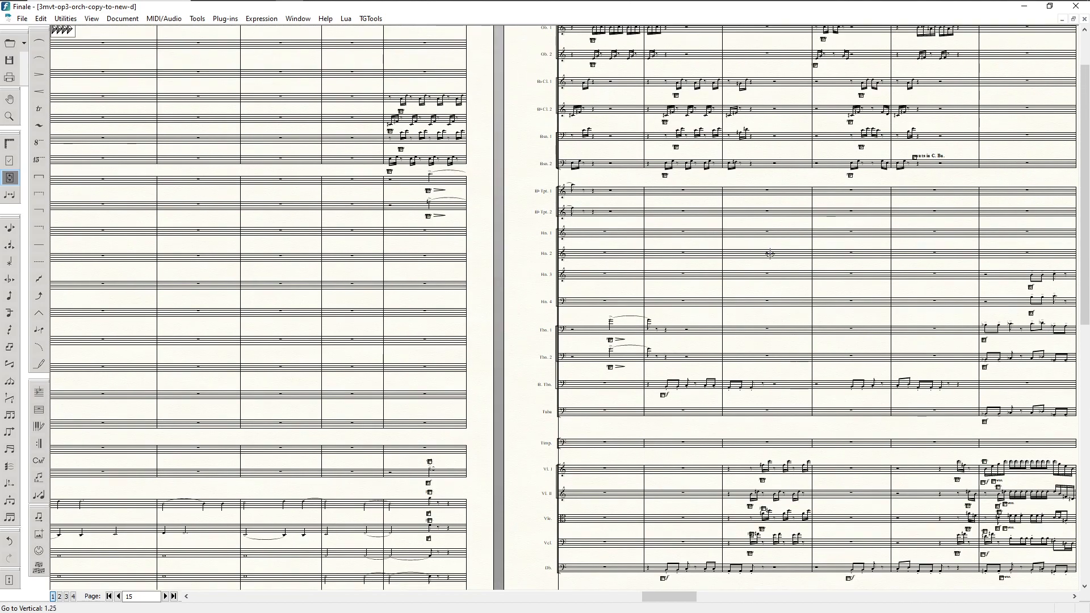
scroll(778, 284, "up", 5)
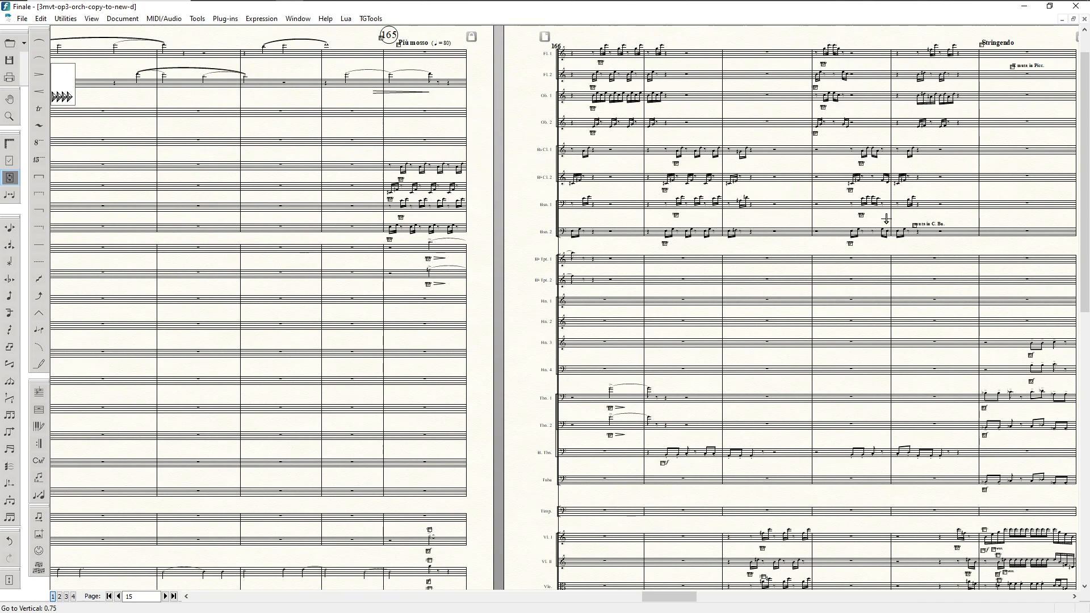
scroll(828, 446, "down", 3)
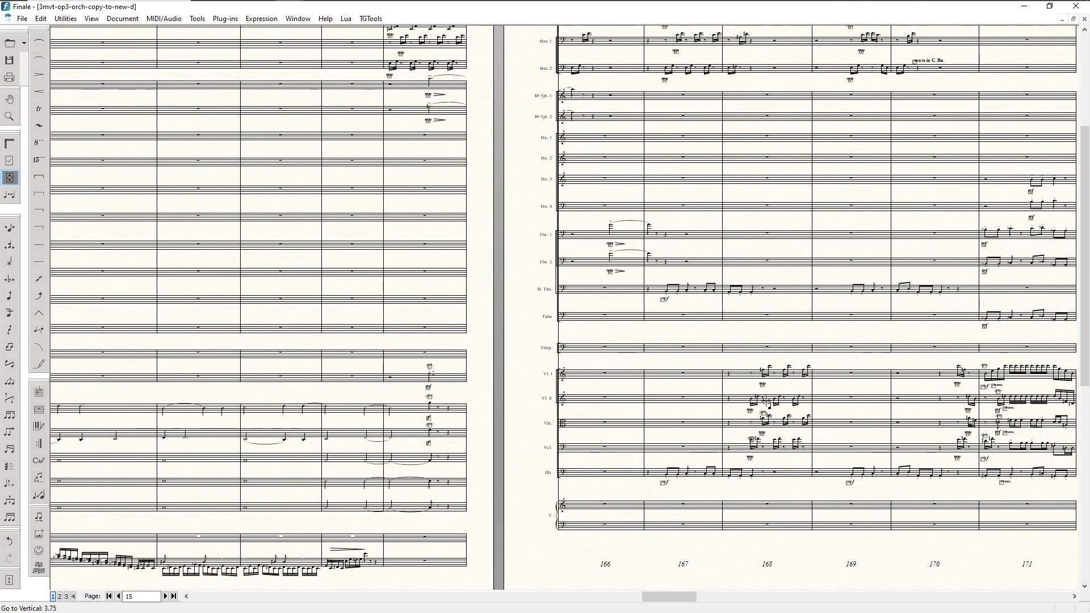
scroll(762, 398, "up", 1)
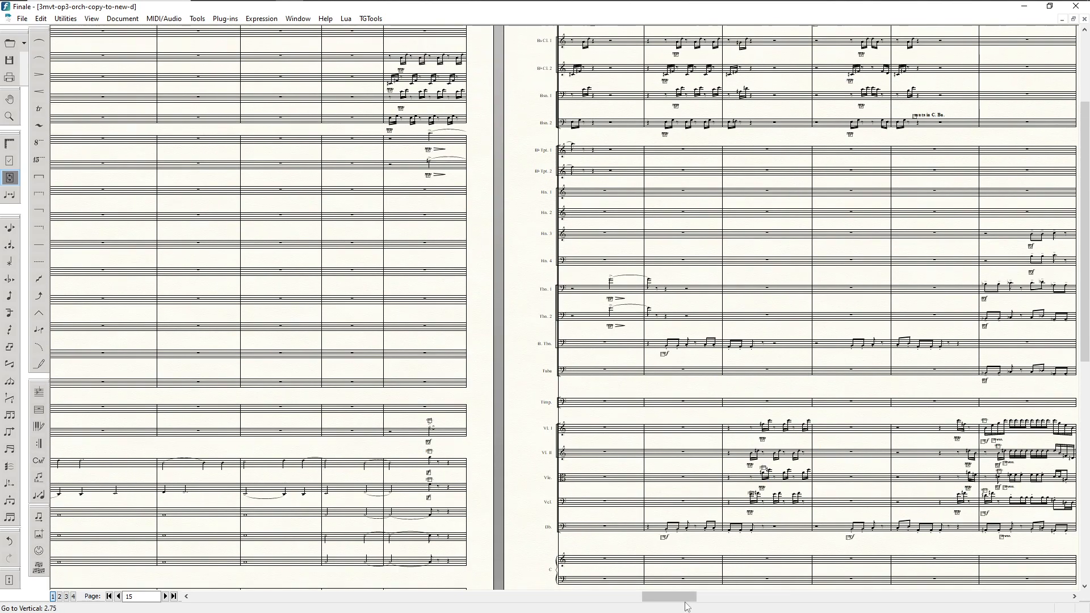
- Return to the opening of the third movement, examine the page layouts from measure 1 to the Allegro giusto at measure 49, and go back to the start
left_click_drag(687, 606, 207, 592)
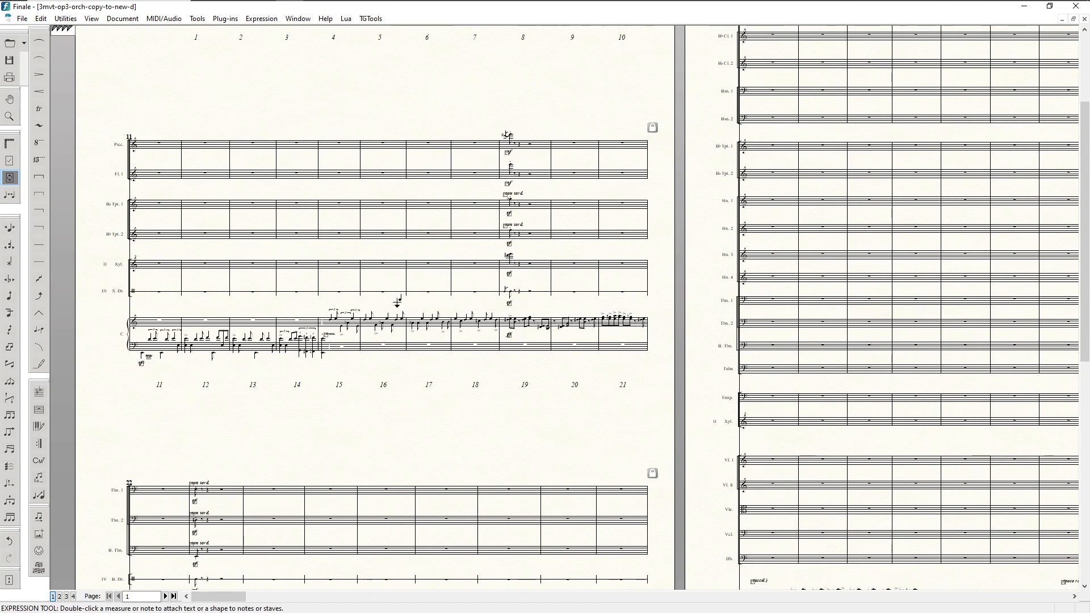
scroll(404, 259, "up", 3)
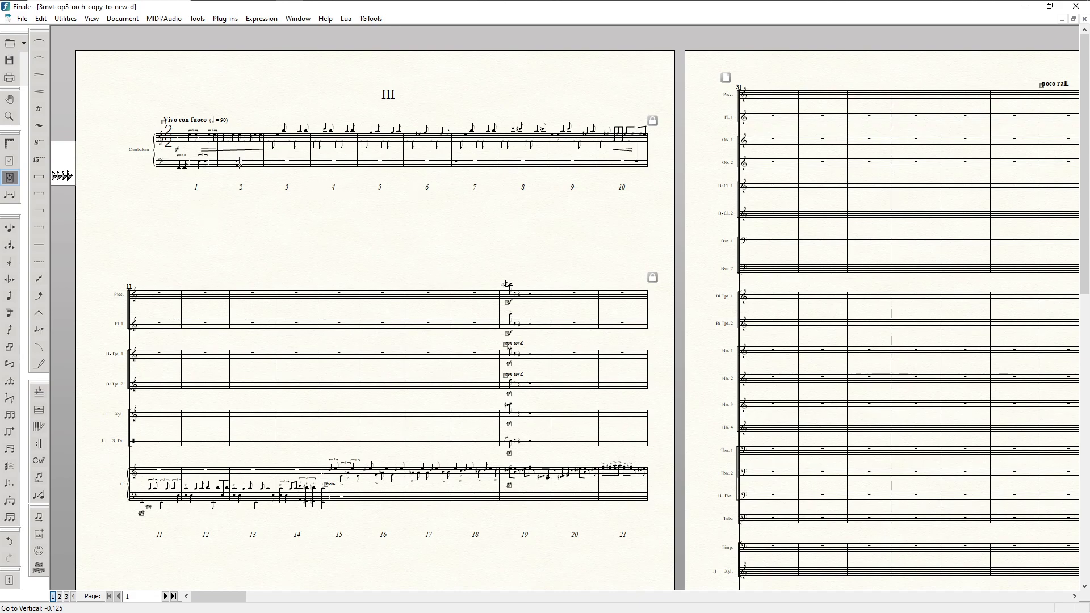
mouse_move(193, 604)
left_mouse_down()
mouse_move(342, 607)
mouse_move(209, 601)
left_mouse_up()
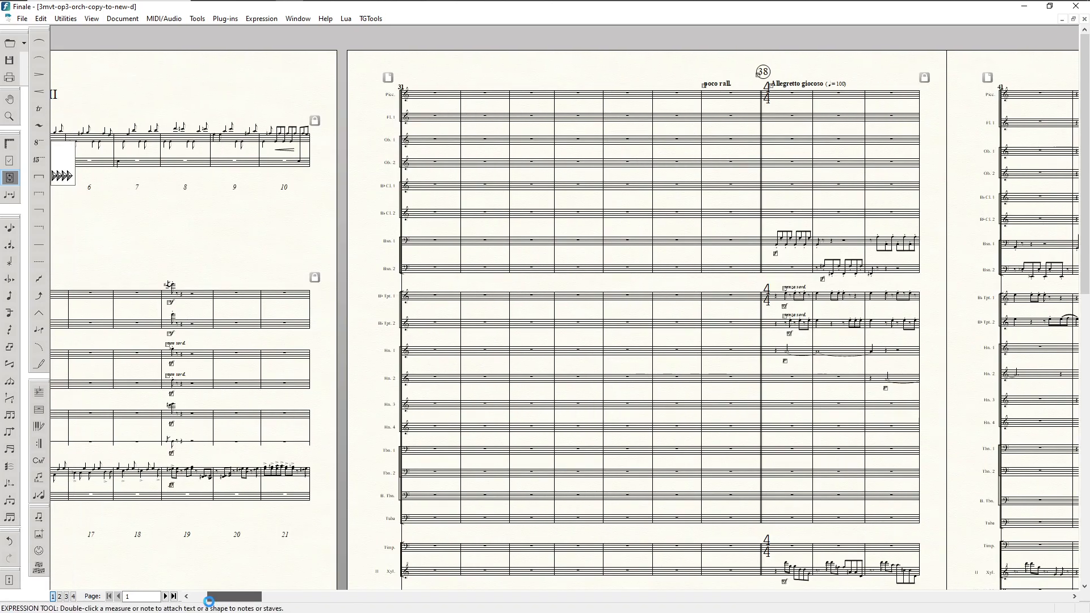
scroll(484, 489, "down", 5)
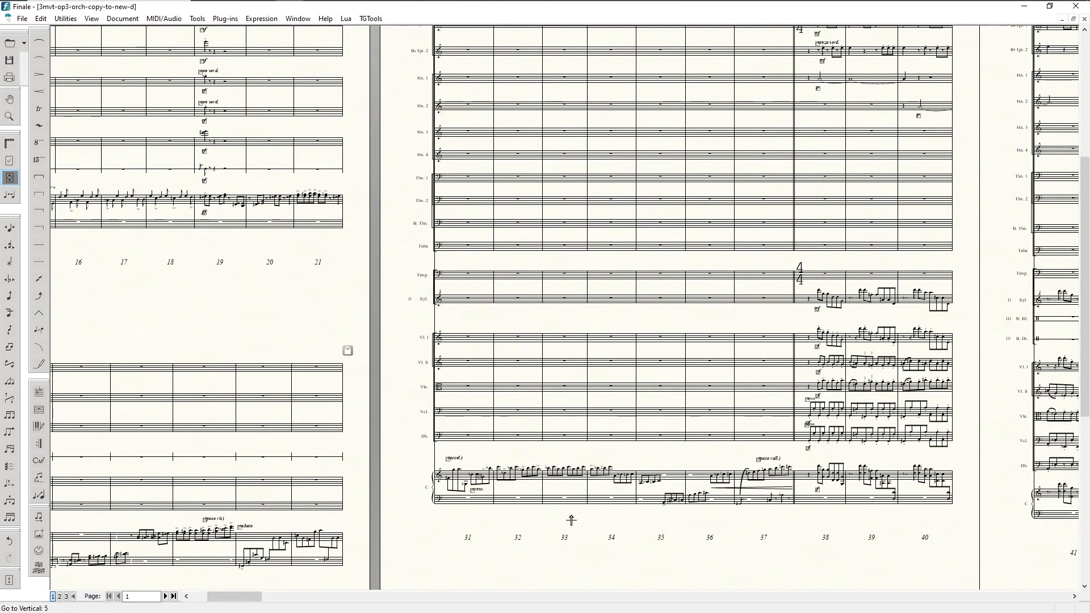
left_click_drag(212, 596, 232, 597)
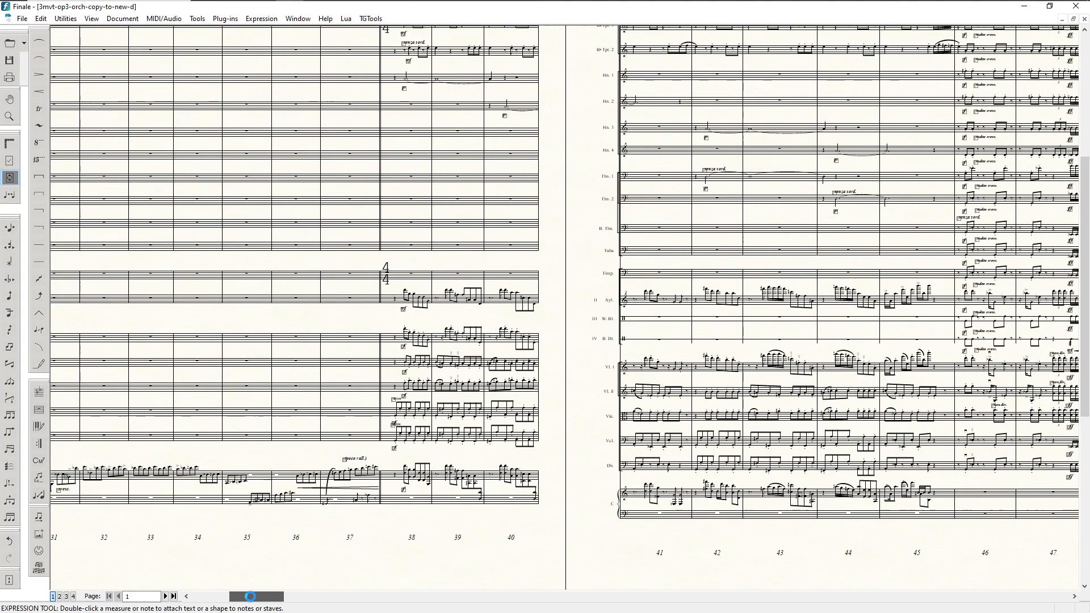
scroll(416, 290, "up", 5)
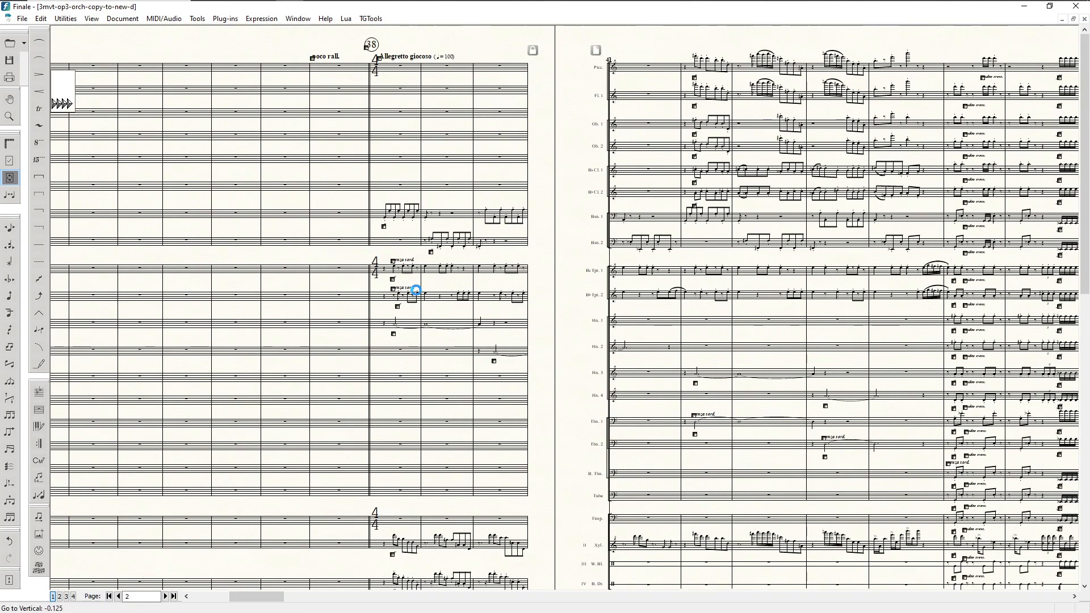
scroll(416, 290, "up", 1)
left_click_drag(268, 597, 290, 597)
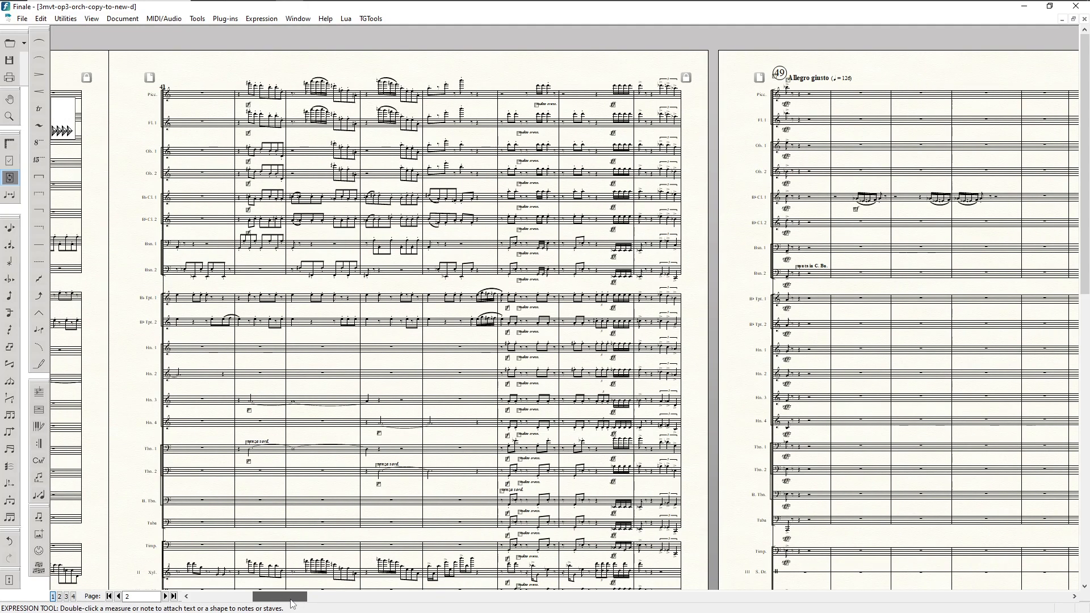
left_click_drag(291, 602, 219, 603)
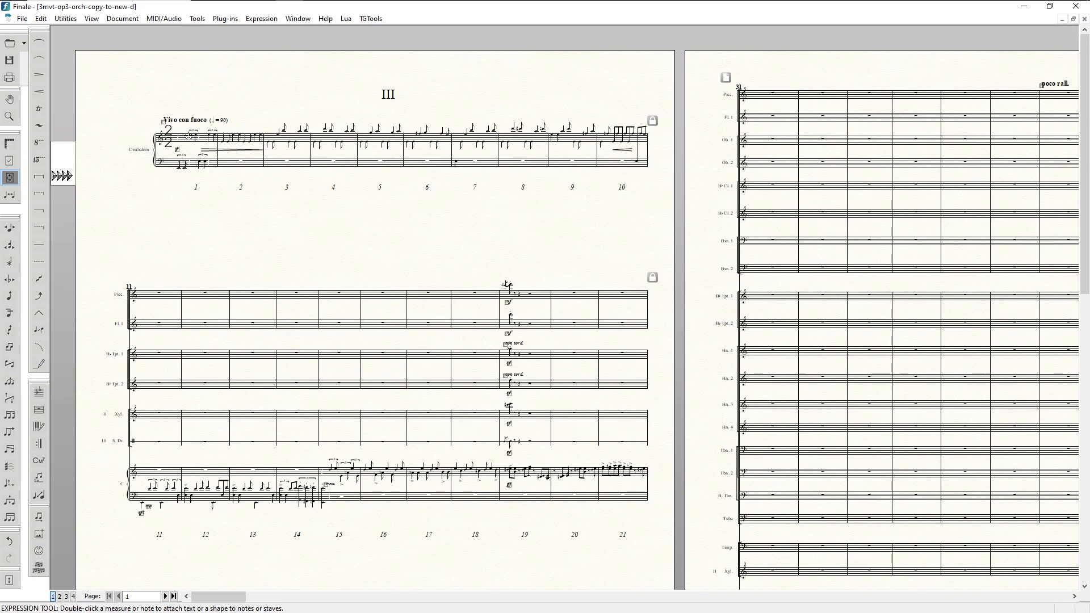
left_click(225, 19)
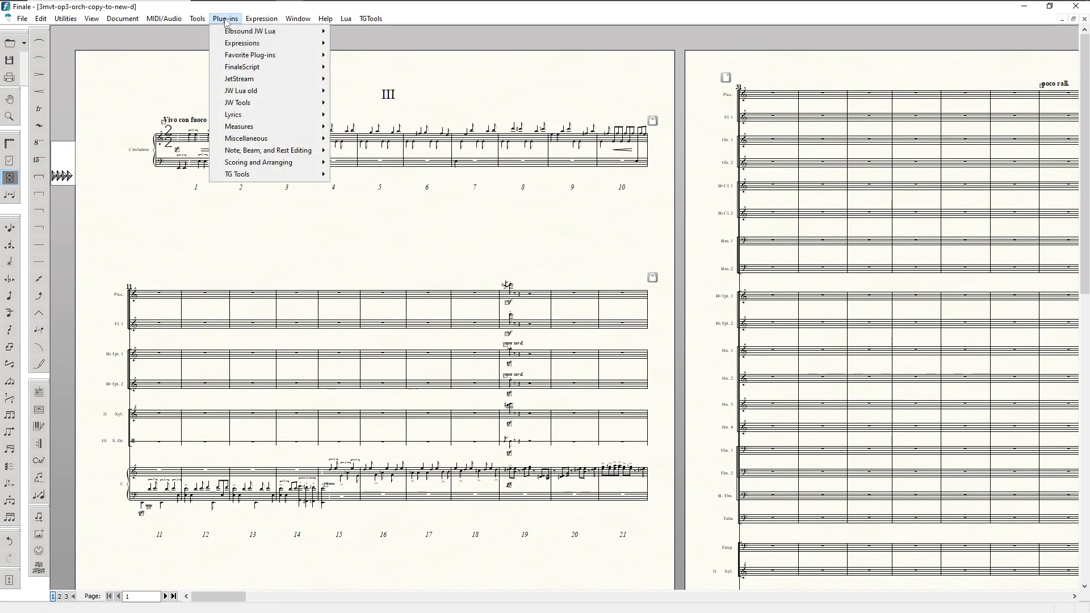
mouse_move(247, 70)
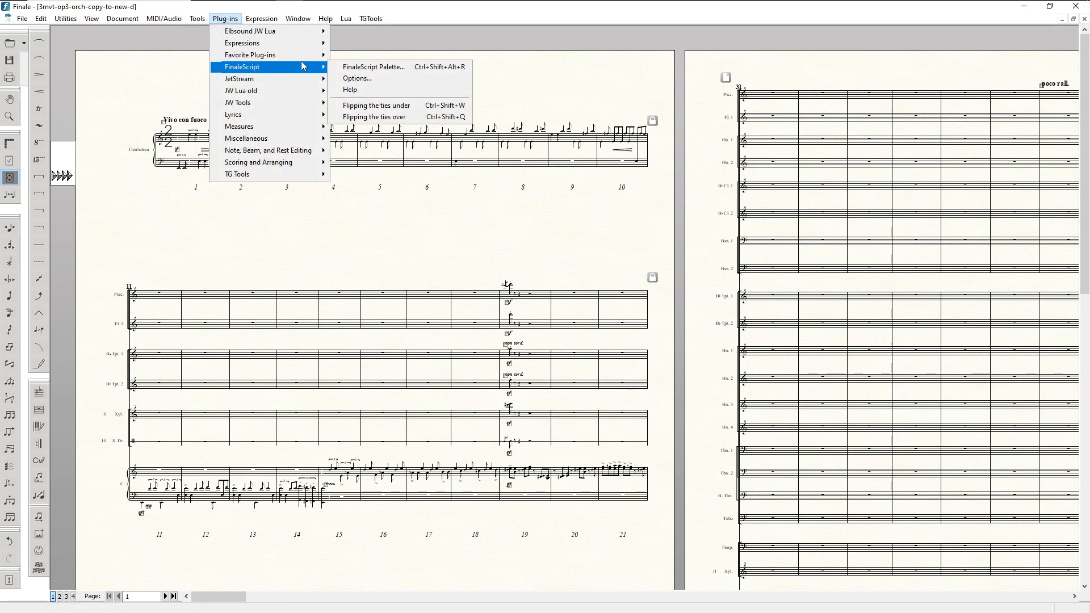
mouse_move(74, 22)
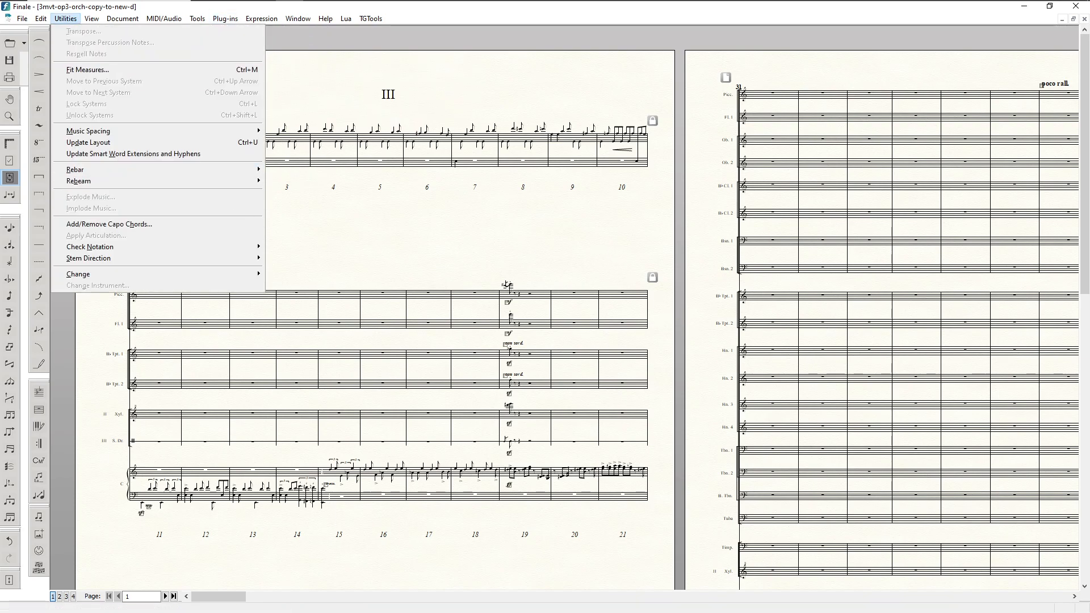
key("Escape")
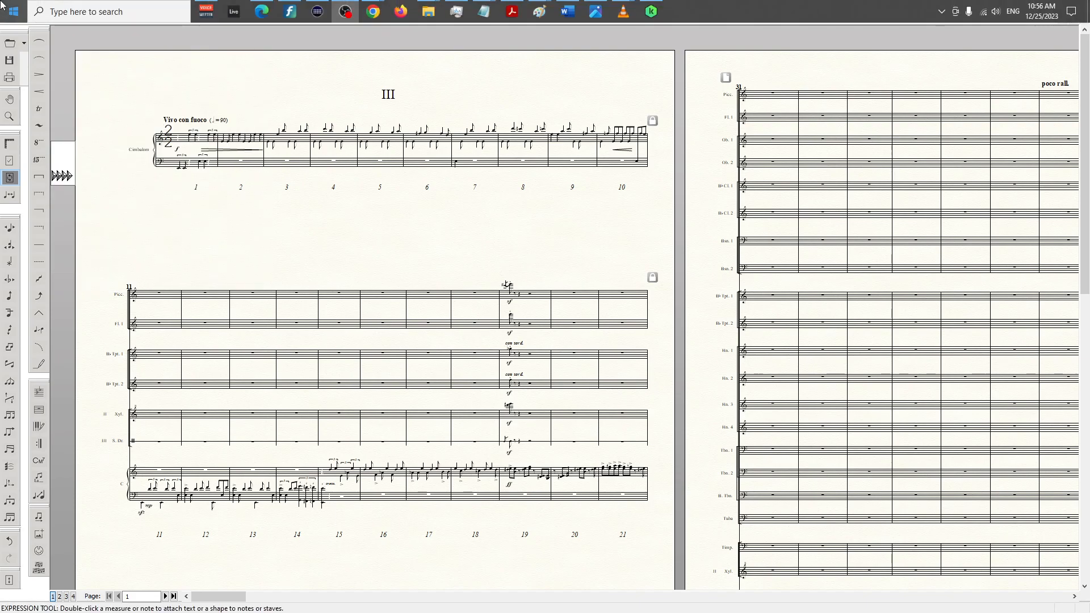
left_click(270, 21)
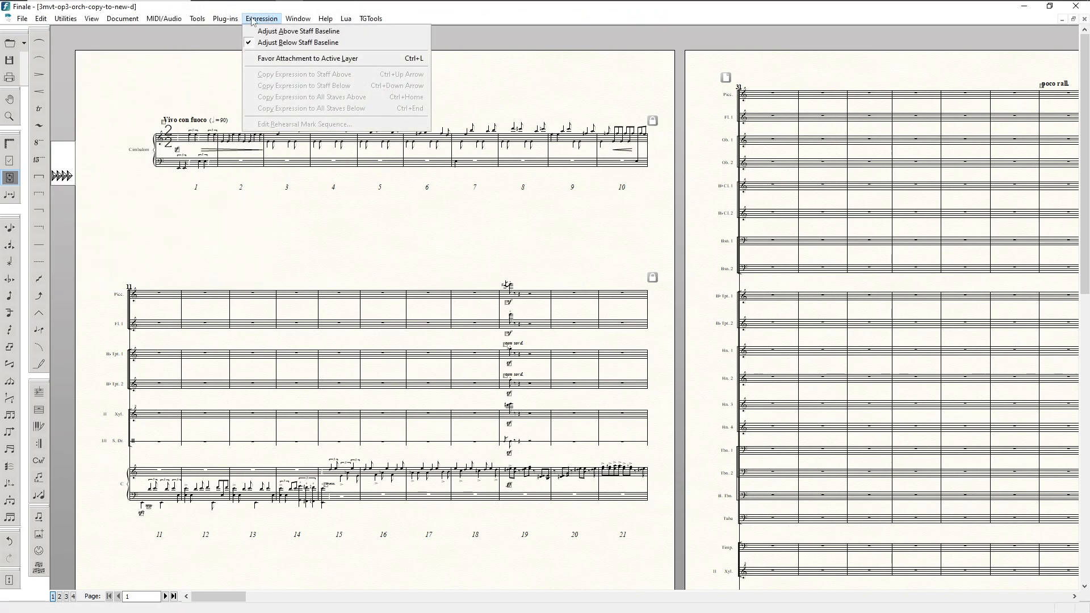
mouse_move(293, 71)
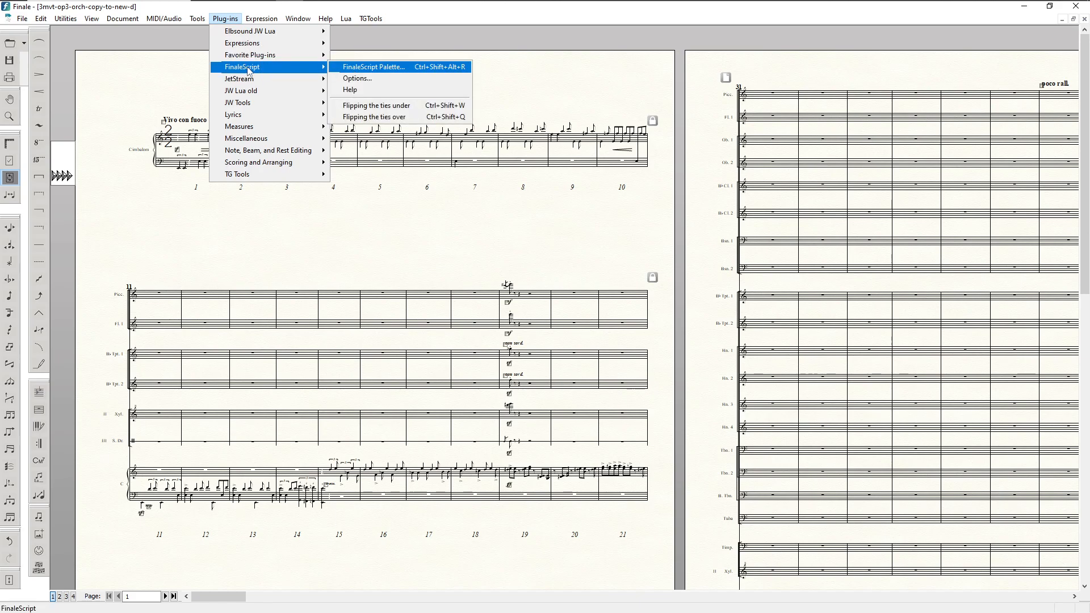
mouse_move(346, 20)
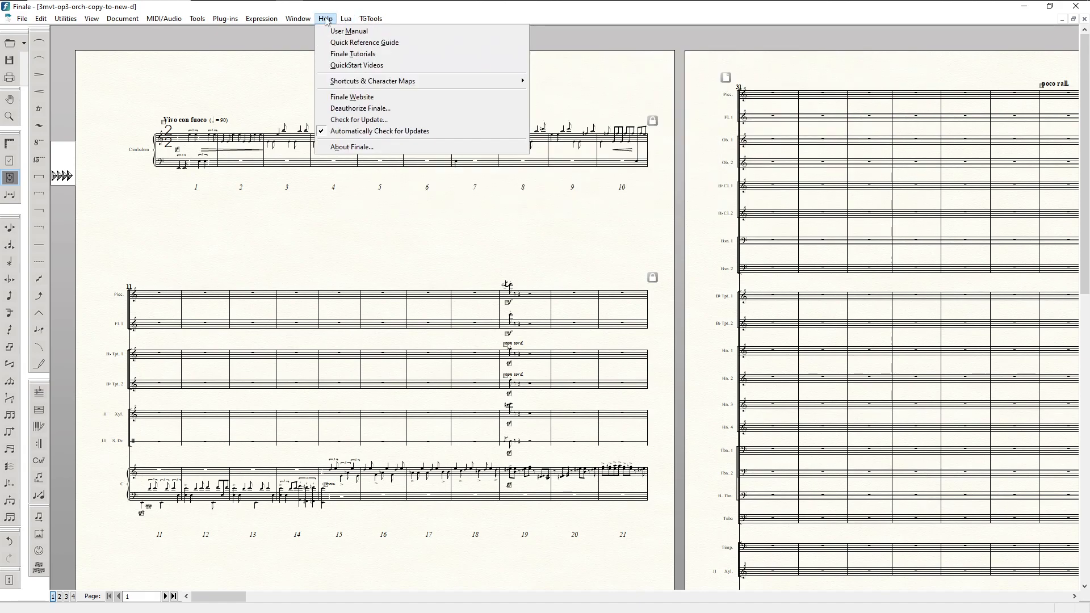
mouse_move(261, 18)
mouse_move(346, 19)
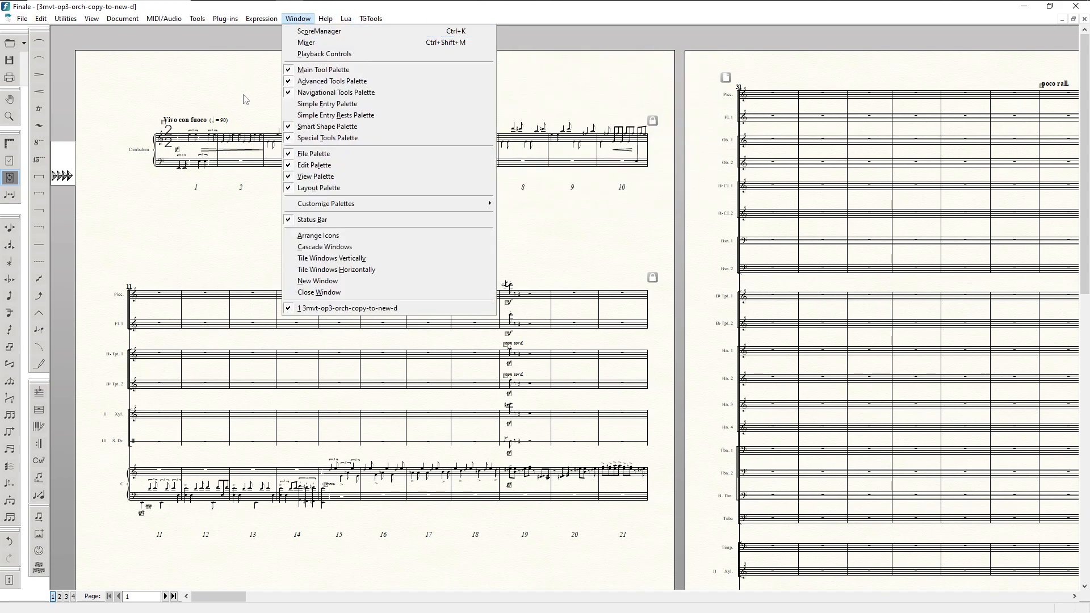
left_click(220, 90)
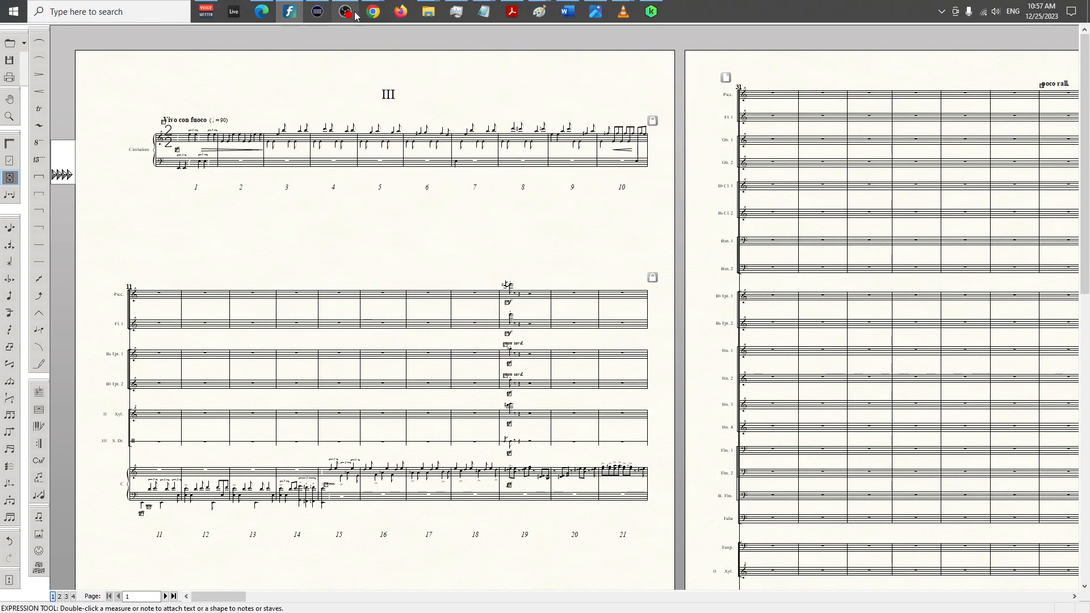
- Switch to Stream Deck to view the Finale profile's layout and playback keys, and return to the score and its tool palettes in Finale
left_click(321, 13)
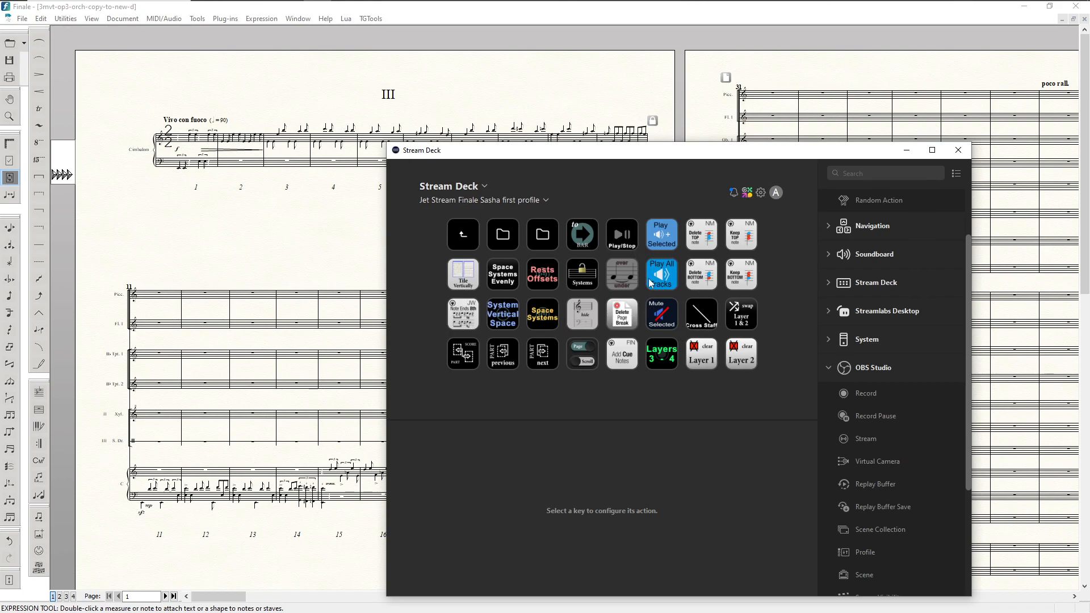
left_click(303, 228)
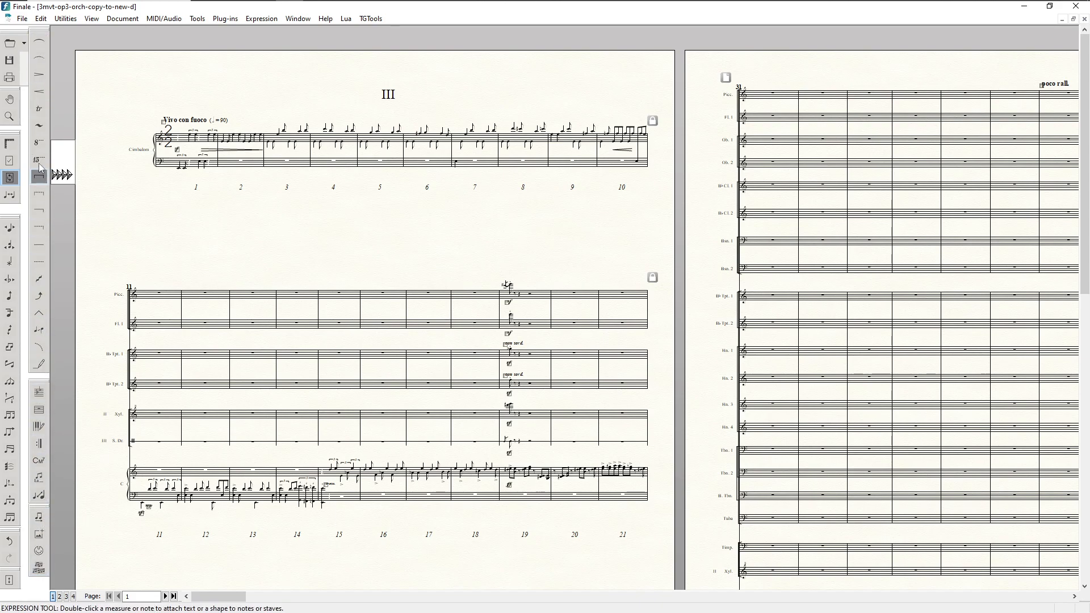
left_click(39, 91)
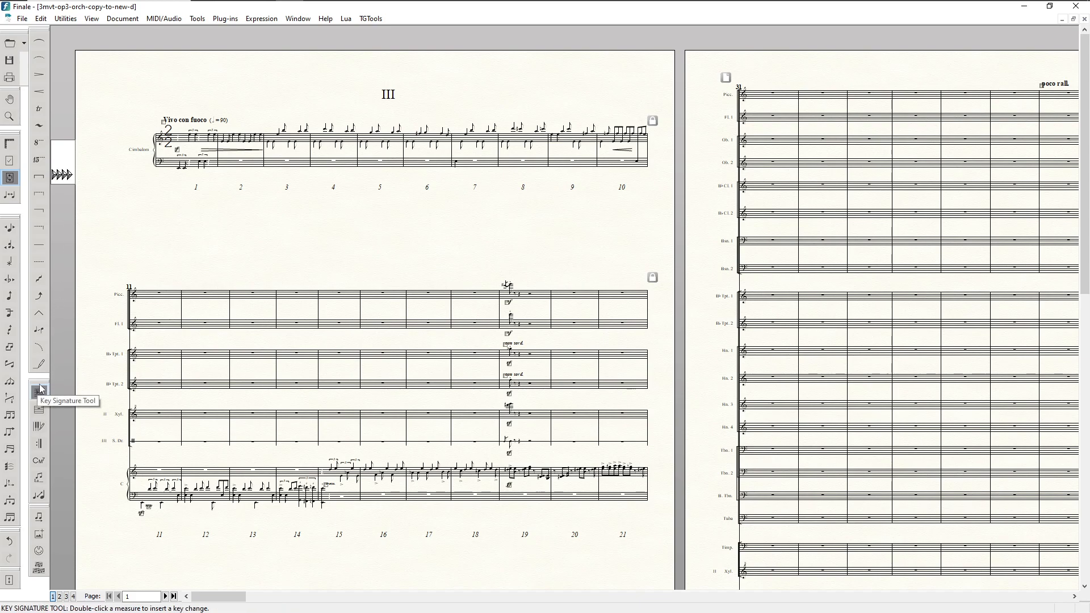
- Switch to Chrome and read through the "Finale Shortcuts I use" article, covering the keyboard picture and the list of tool shortcuts
left_click(373, 11)
left_click(506, 90)
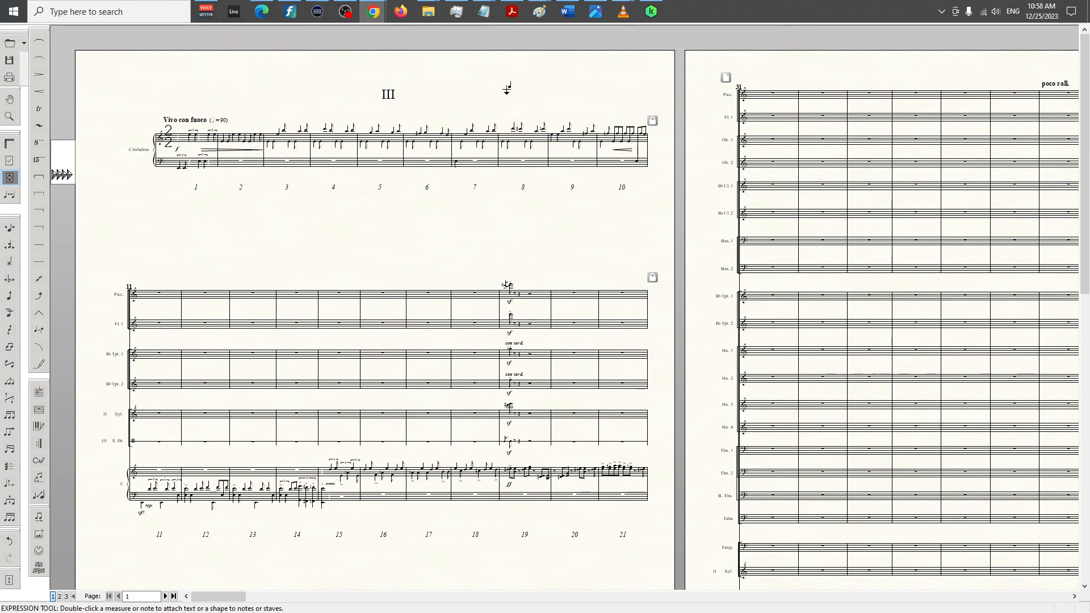
left_click_drag(1089, 57, 655, 29)
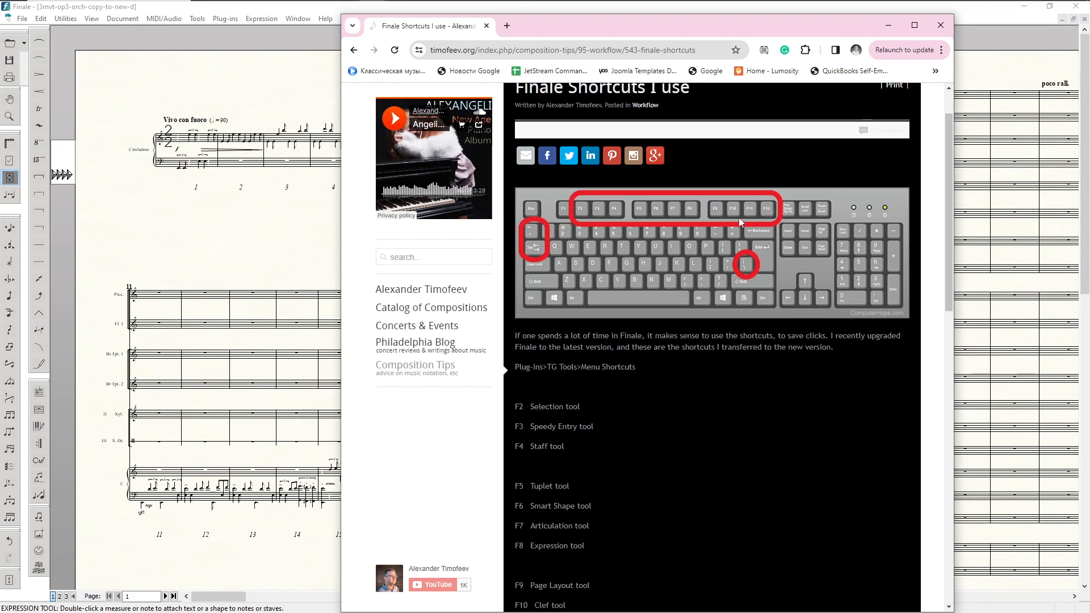
scroll(604, 348, "down", 1)
scroll(545, 432, "down", 1)
scroll(606, 404, "up", 1)
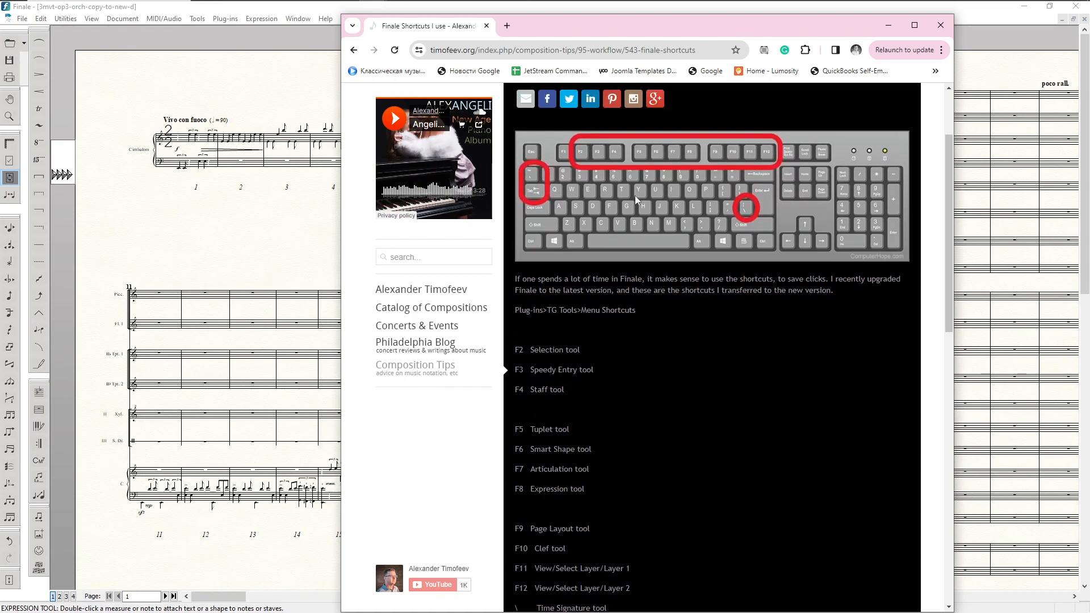
scroll(625, 205, "up", 2)
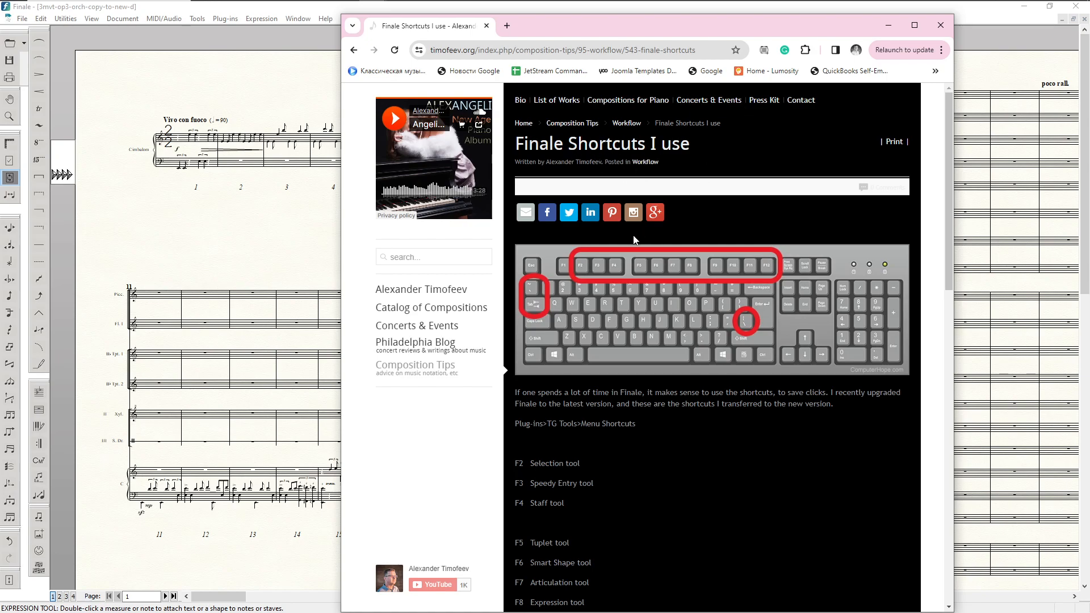
scroll(663, 159, "down", 3)
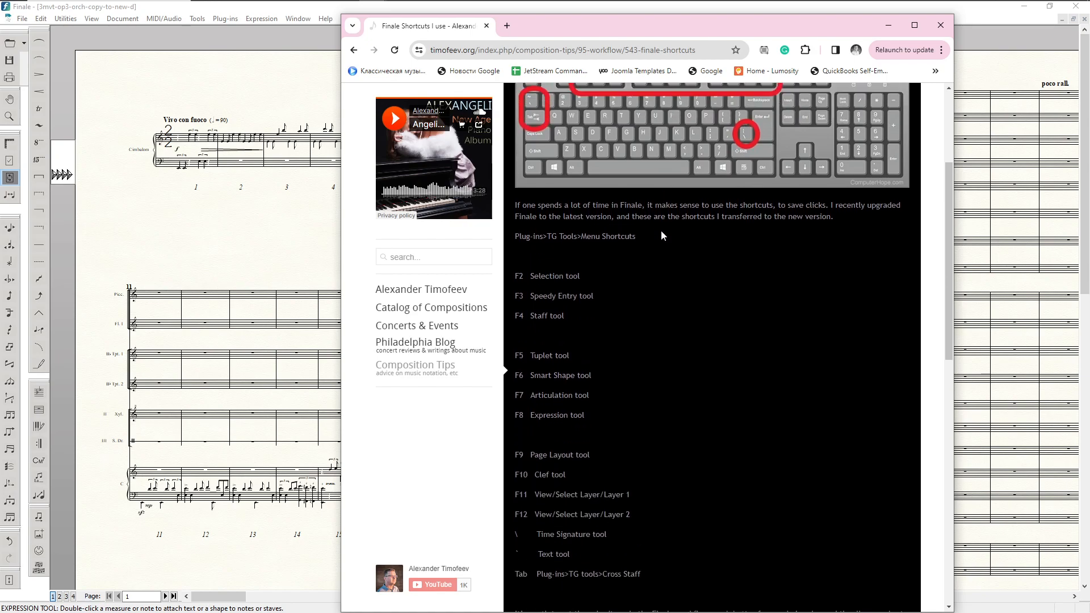
scroll(661, 230, "up", 3)
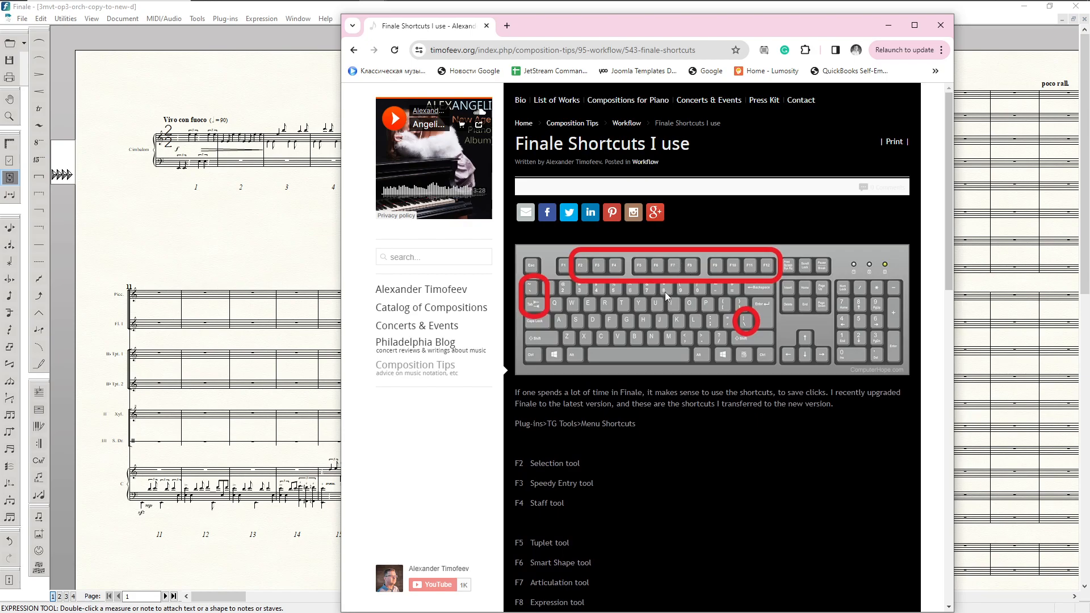
- Move the browser window off the score, return to Finale, and go to page 9 with measures 101 to 110
left_click_drag(616, 29, 1089, 39)
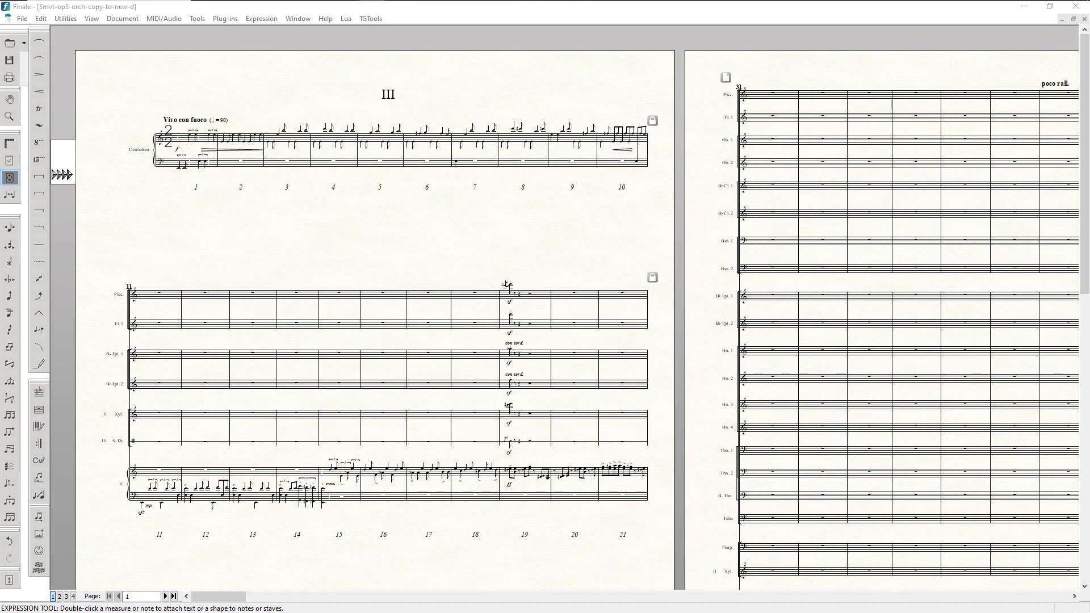
left_click(170, 203)
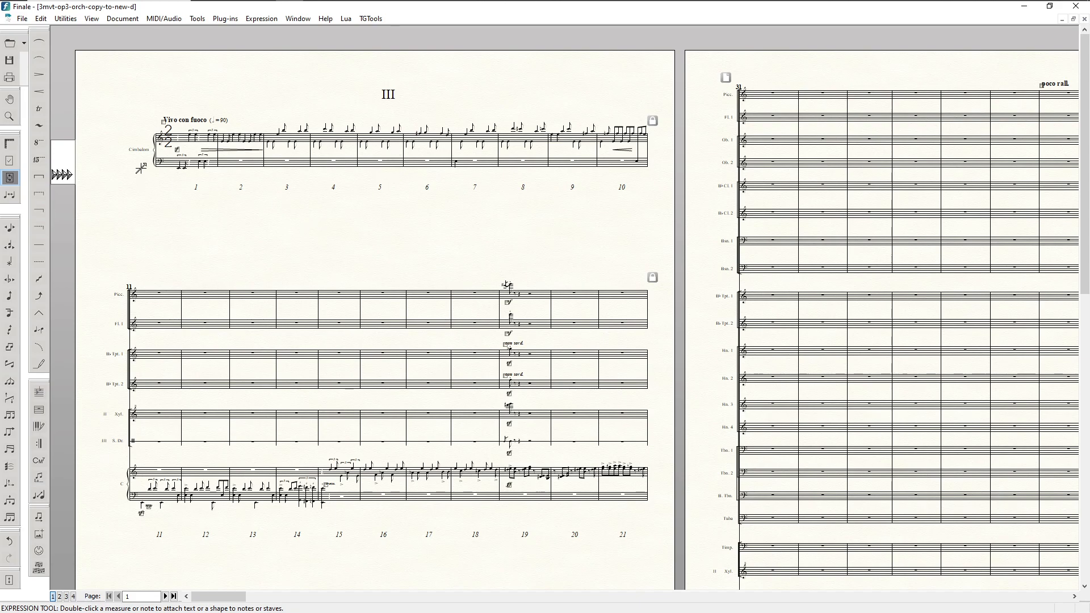
scroll(216, 183, "down", 1)
scroll(216, 183, "up", 1)
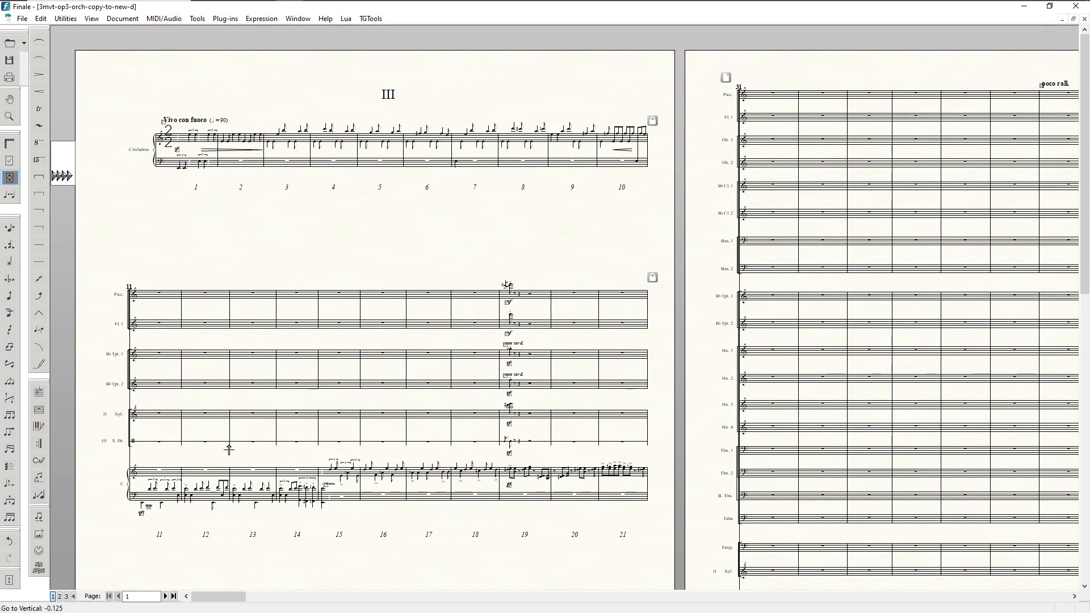
left_click_drag(215, 598, 492, 594)
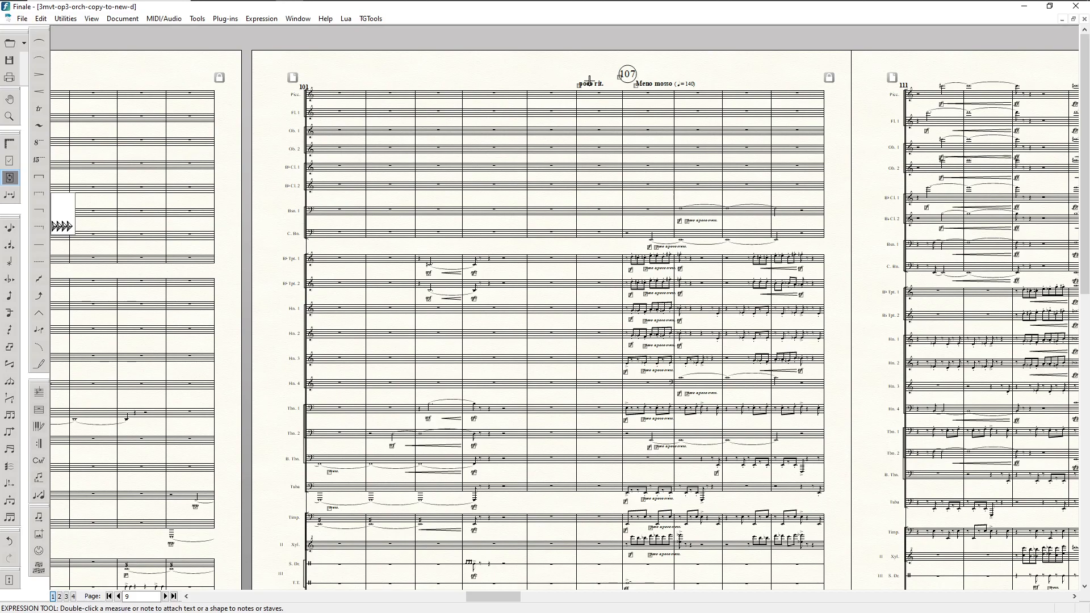
- Review the Expression commands, open the Expression Selection for the woodwind staves near measure 105, and look through its whole category list
left_click(261, 20)
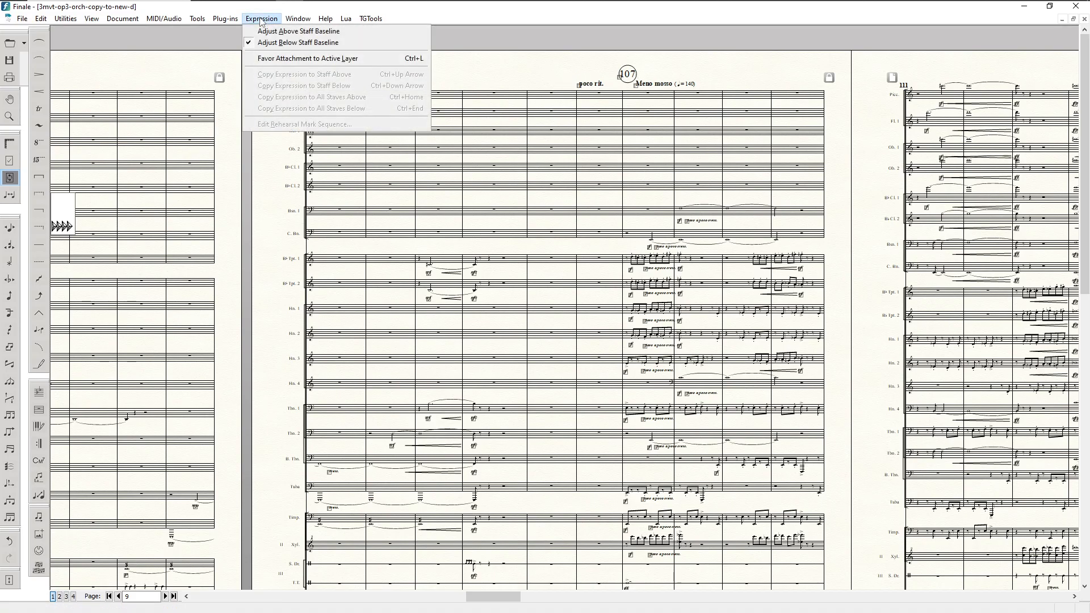
left_click(535, 73)
double_click(525, 125)
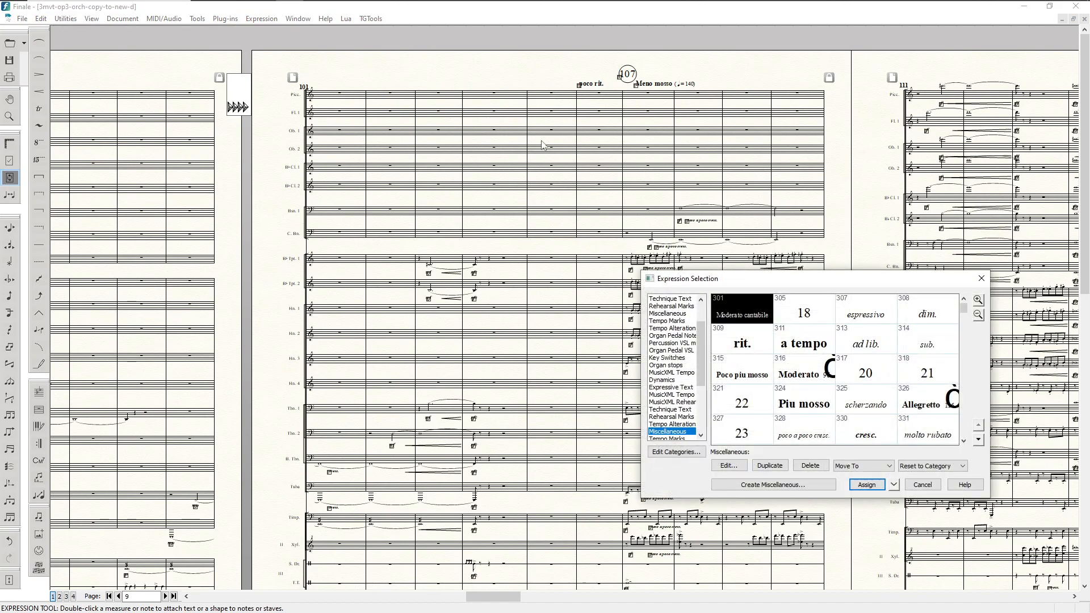
left_click_drag(703, 340, 702, 383)
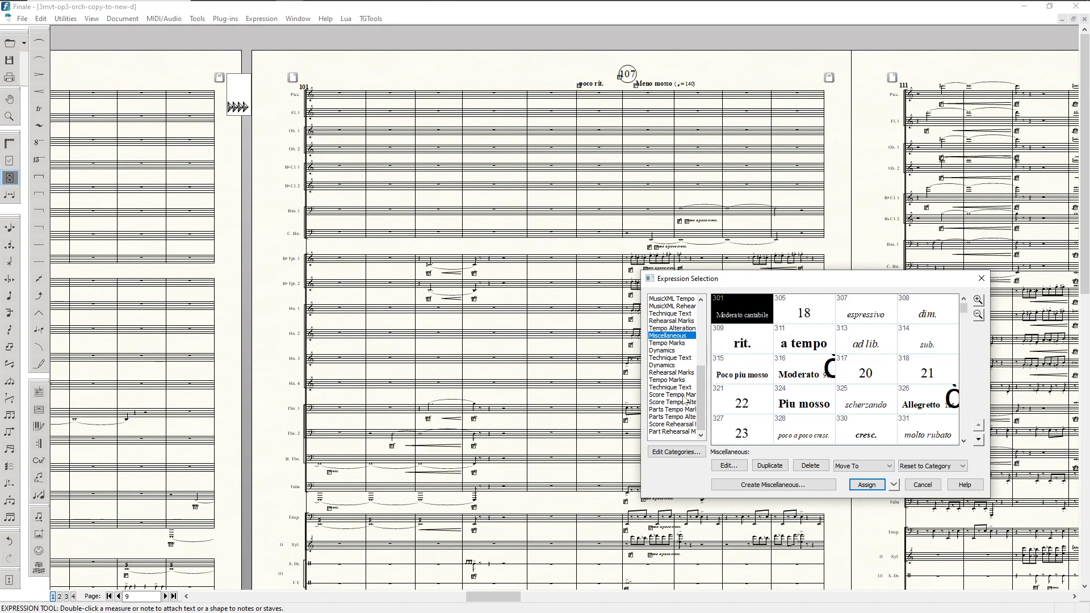
mouse_move(702, 397)
left_mouse_down()
mouse_move(706, 353)
mouse_move(706, 410)
left_mouse_up()
scroll(684, 325, "down", 1)
scroll(684, 326, "up", 3)
scroll(690, 298, "up", 3)
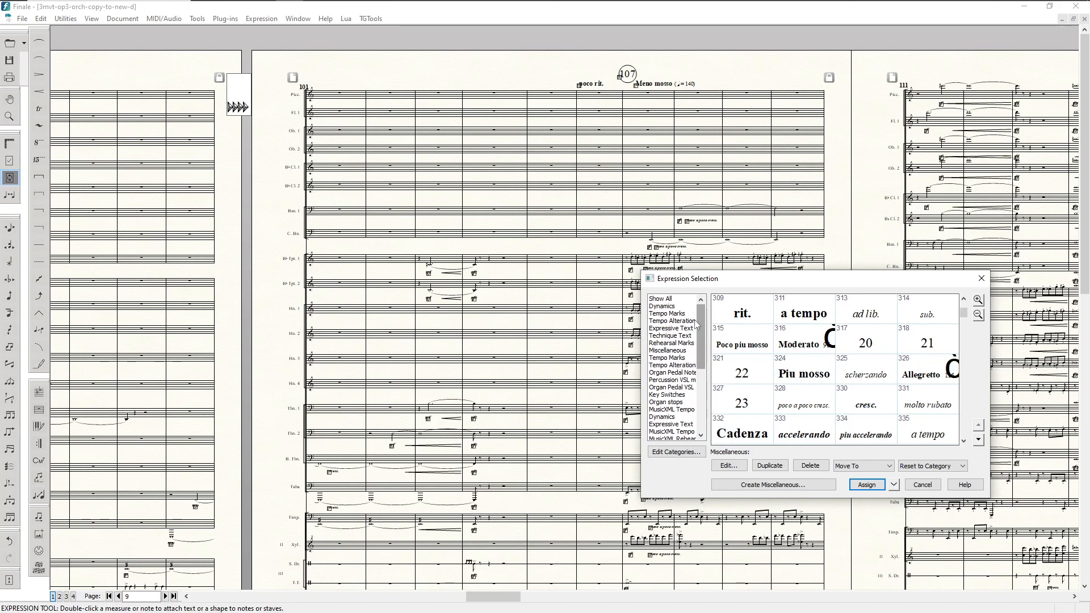
scroll(703, 335, "down", 4)
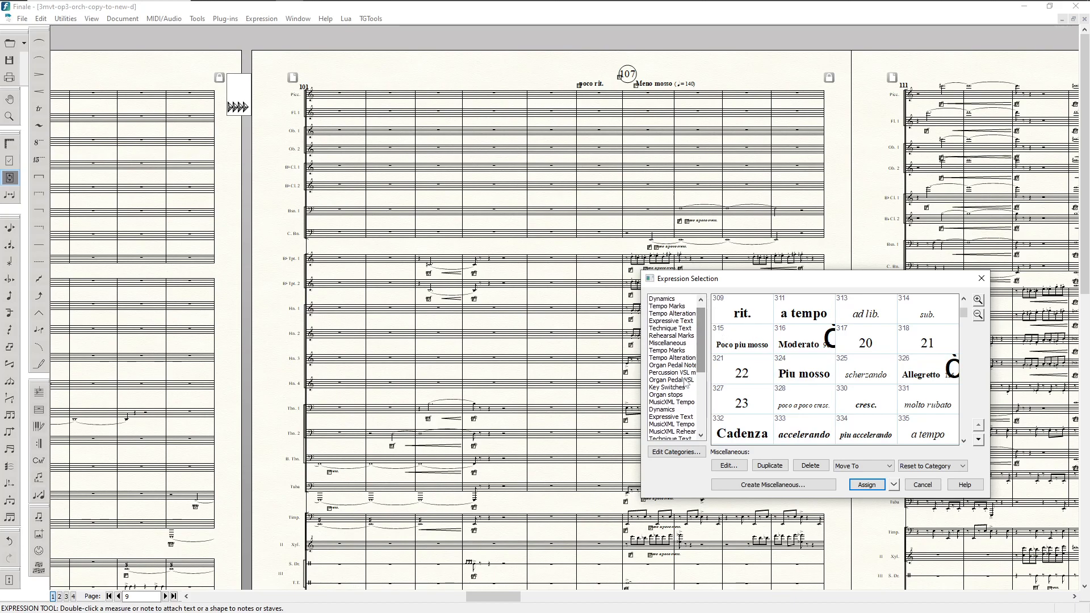
scroll(703, 365, "down", 2)
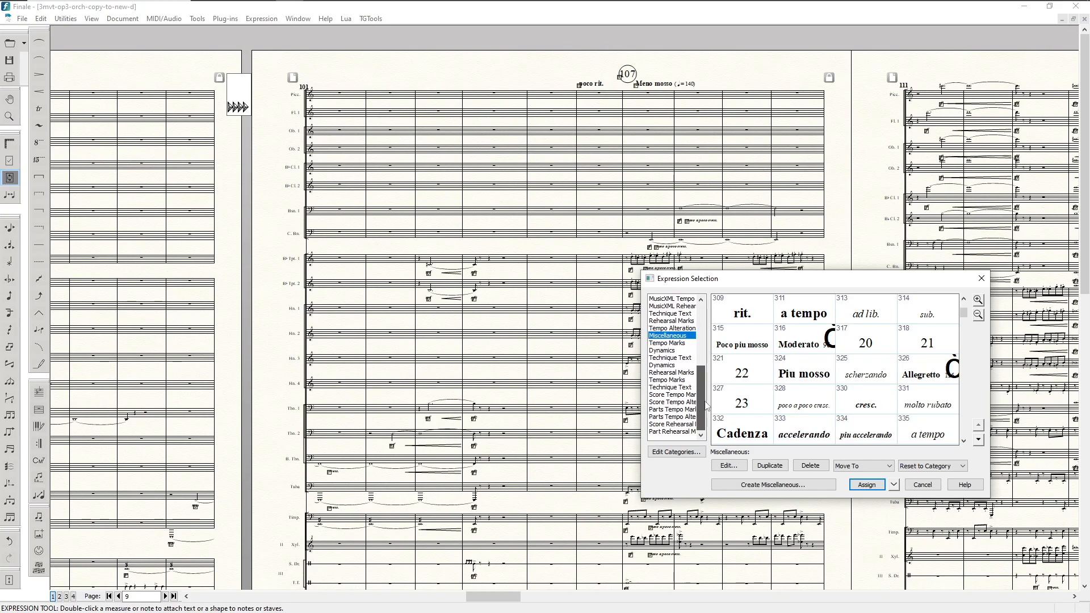
- Examine the score and parts categories for tempo marks, tempo alterations and rehearsal marks, and close the selection without assigning an expression
left_click(663, 396)
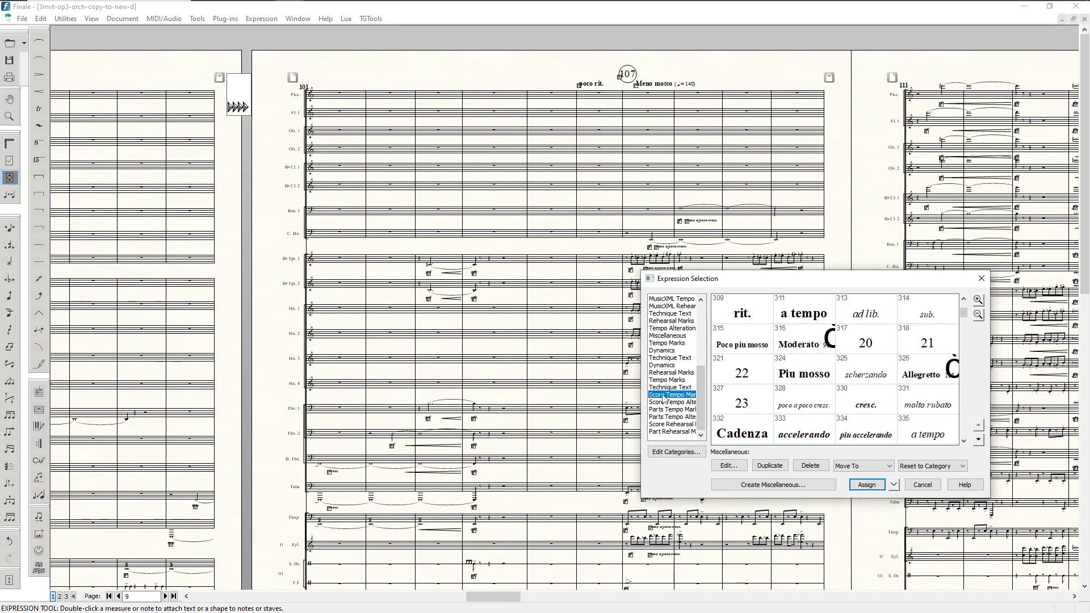
left_click(673, 403)
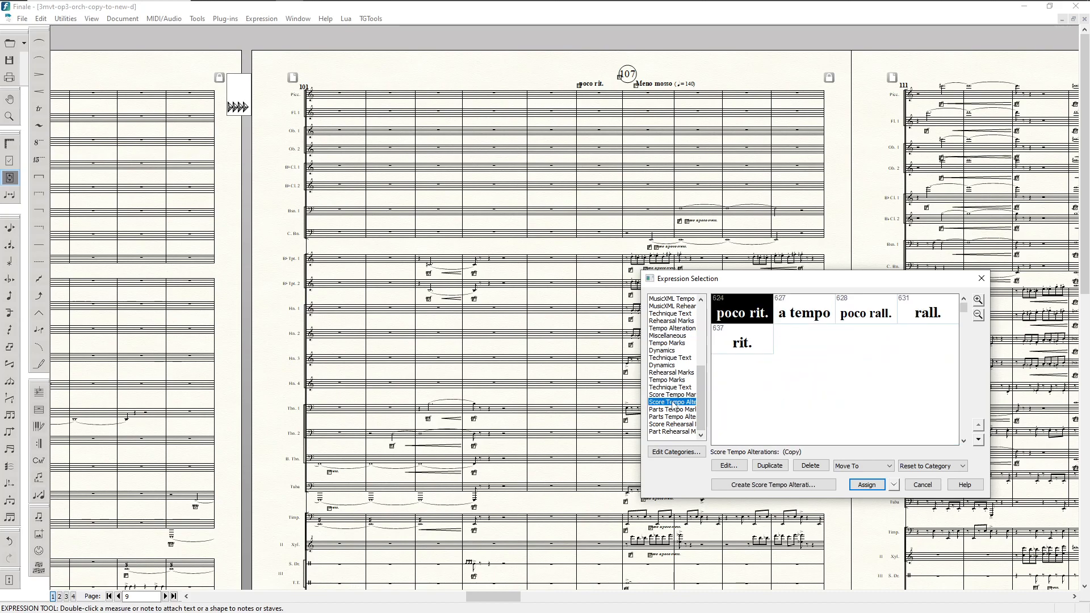
left_click(674, 410)
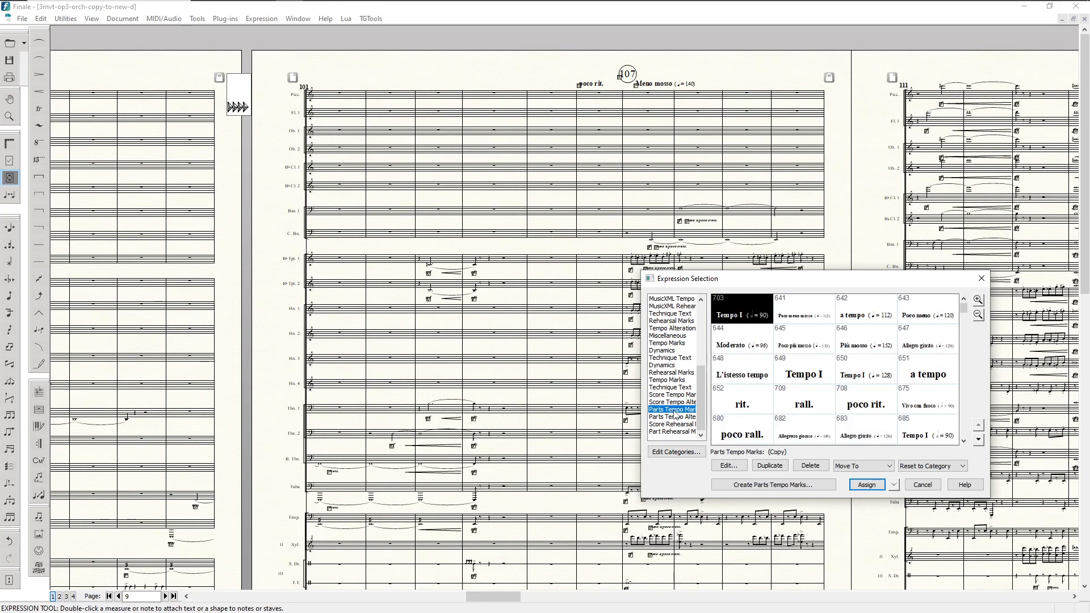
left_click(686, 425)
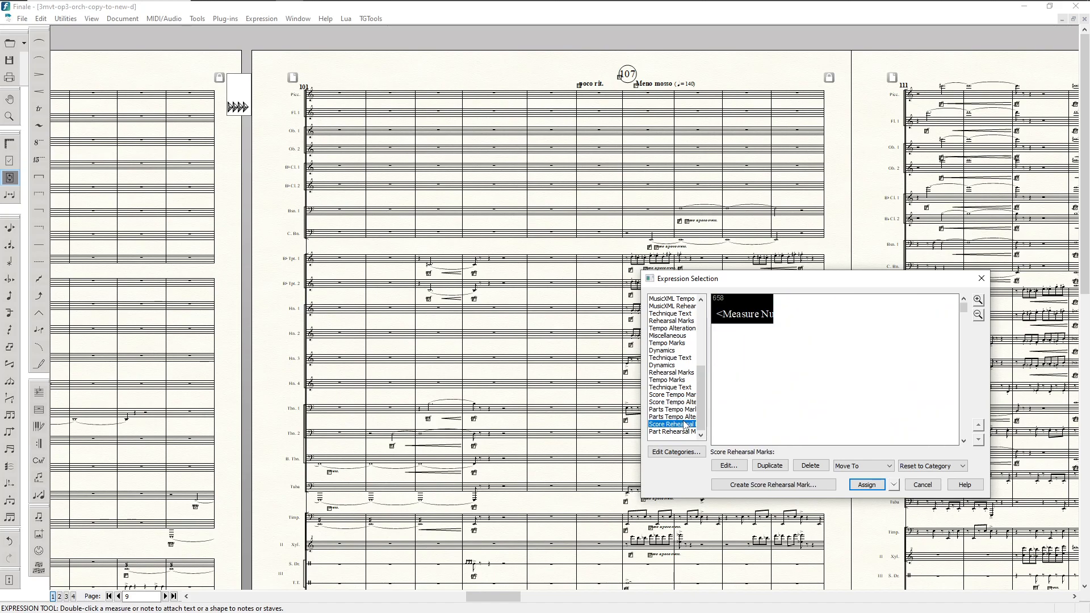
left_click(666, 433)
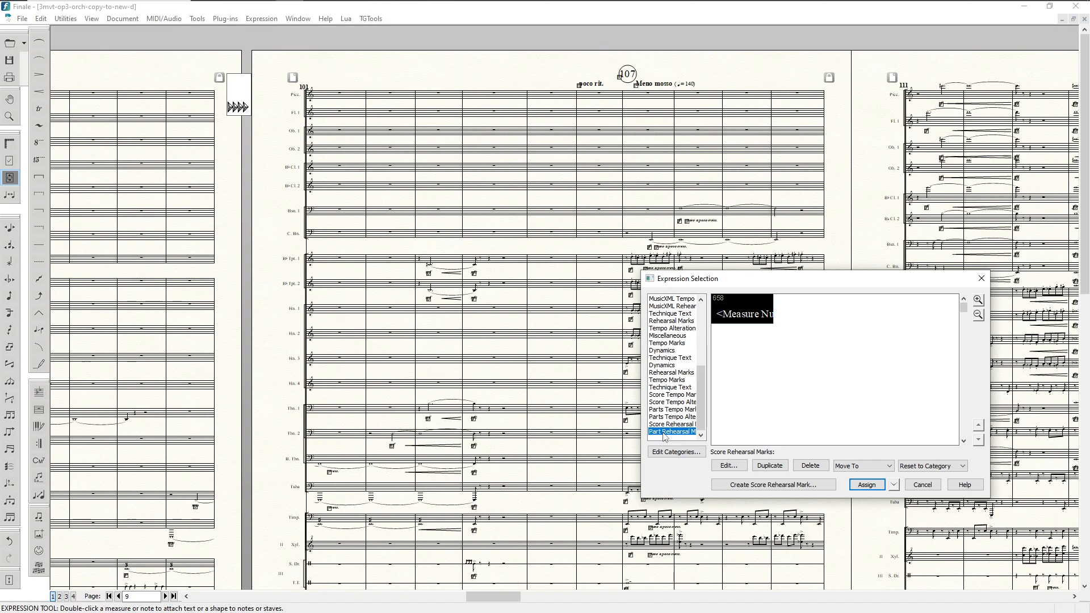
left_click(664, 426)
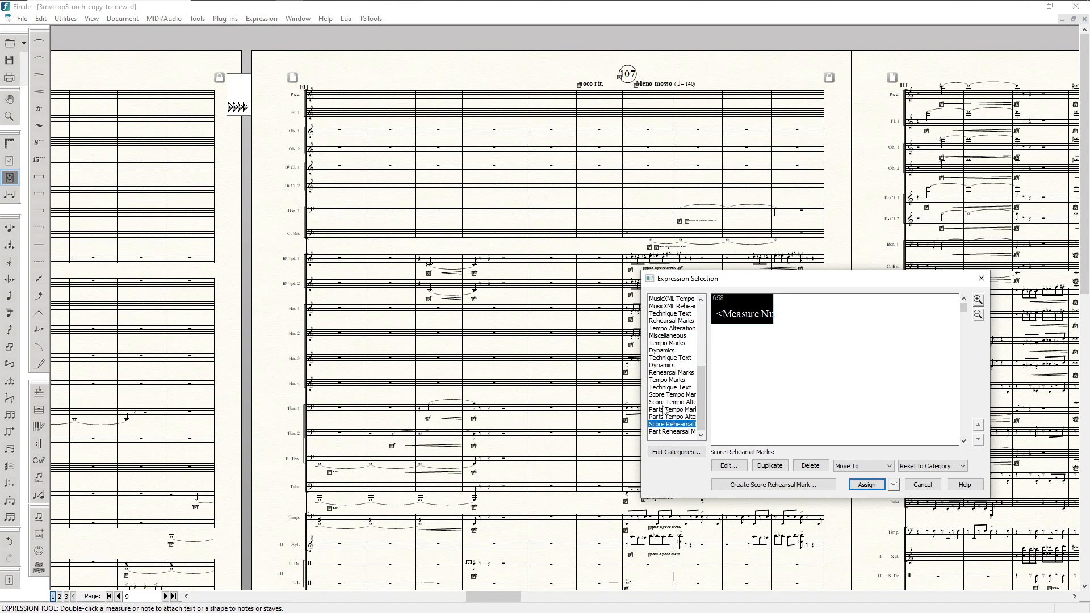
left_click(981, 279)
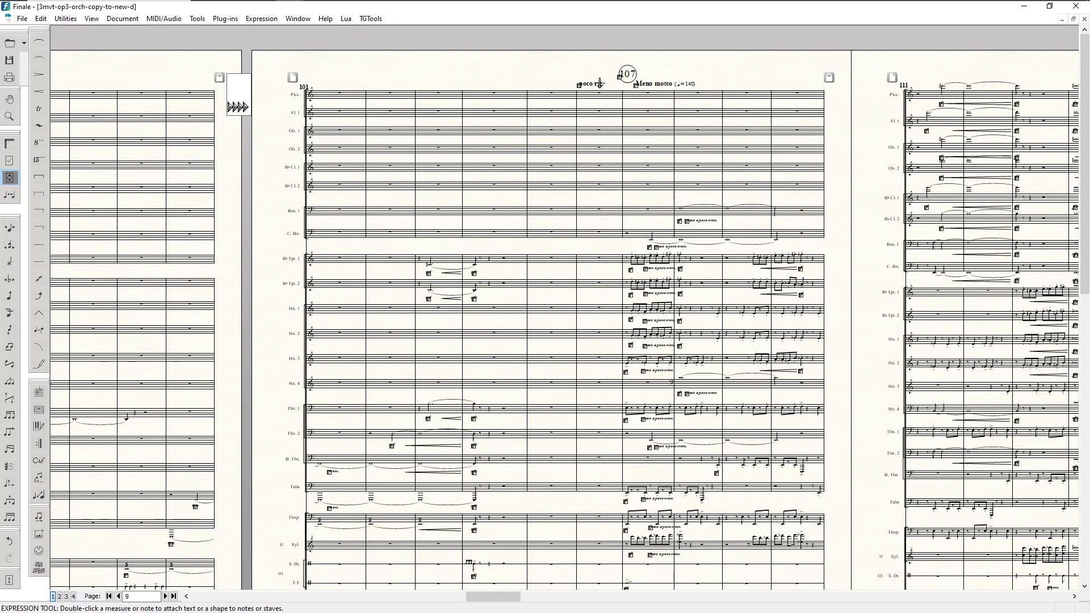
- Go to page 13, examine the poco rall. expression's category and the score and parts tempo categories, and close the selection without assigning anything
left_click_drag(490, 597, 617, 605)
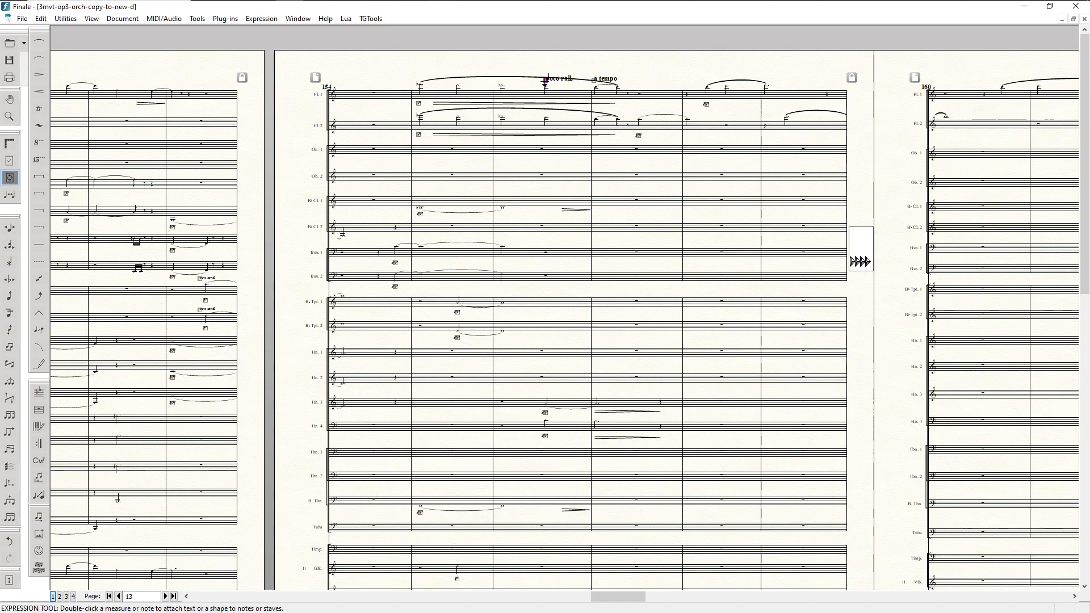
double_click(546, 80)
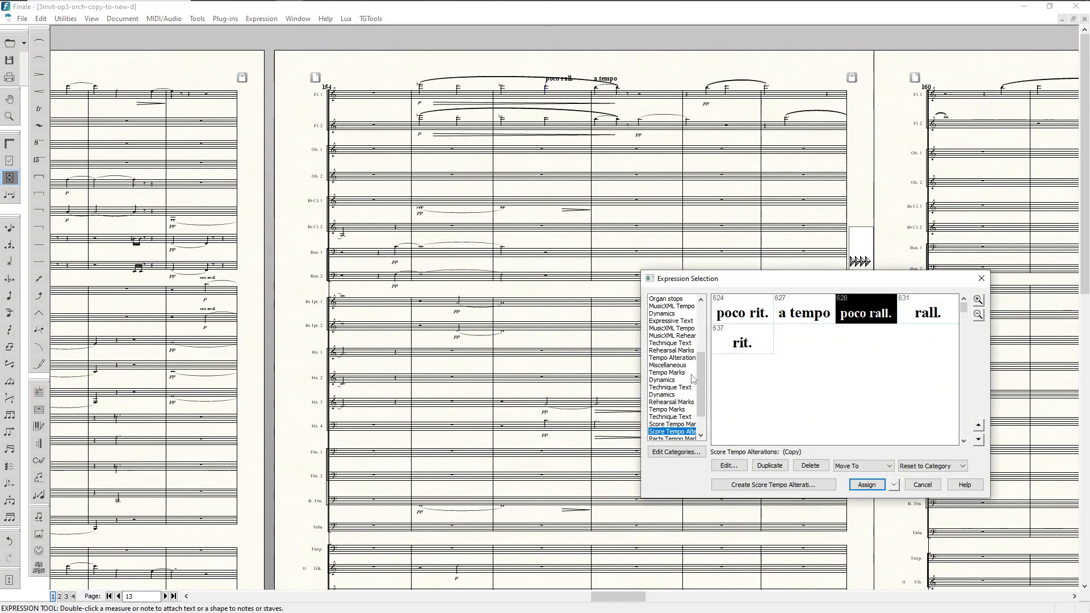
scroll(678, 415, "down", 1)
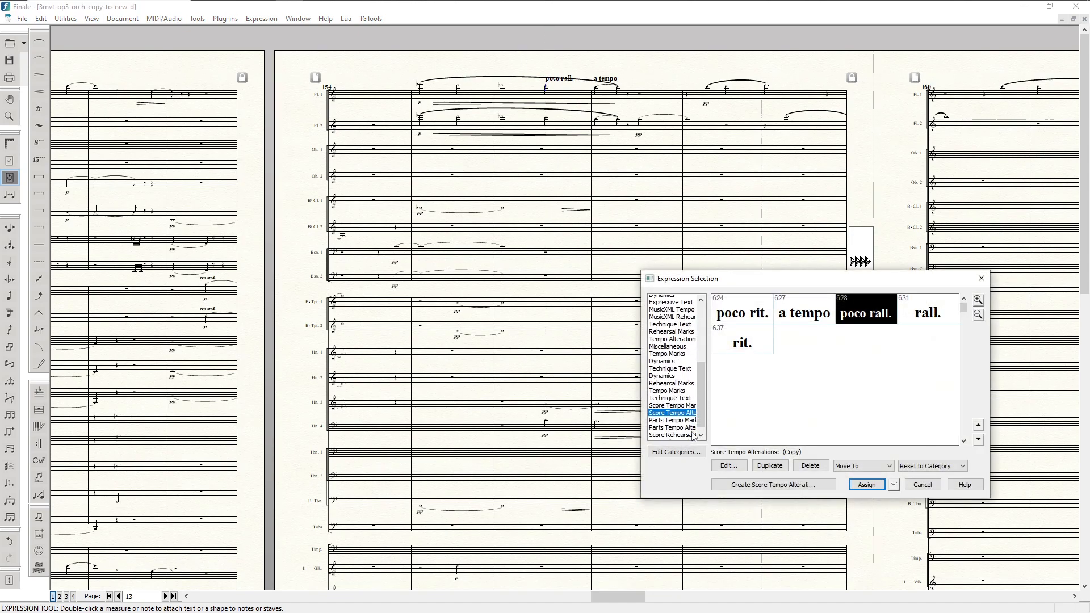
left_click(673, 402)
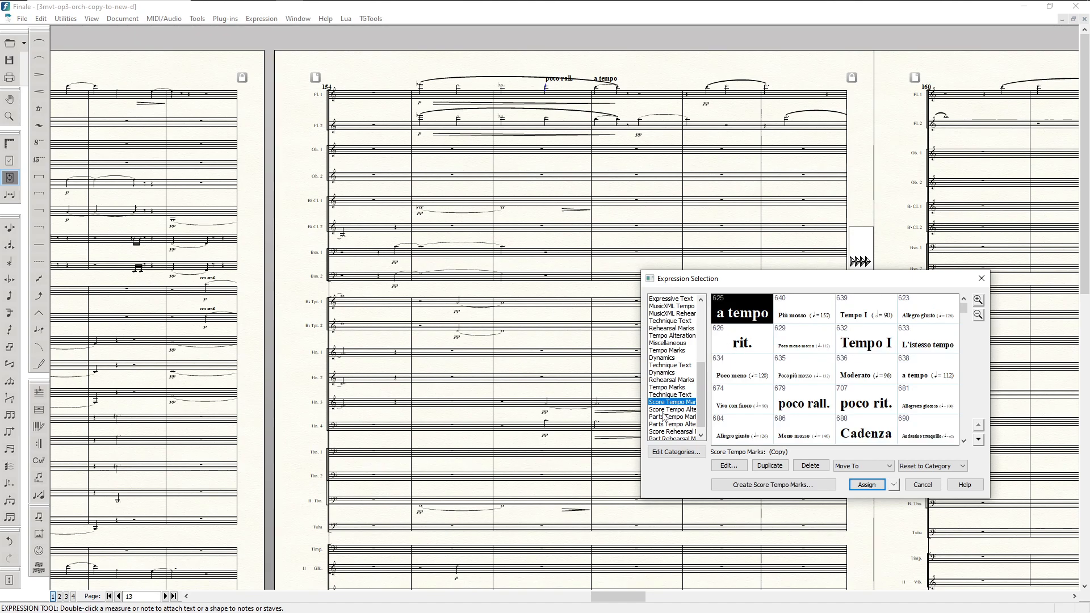
left_click(663, 410)
left_click(668, 417)
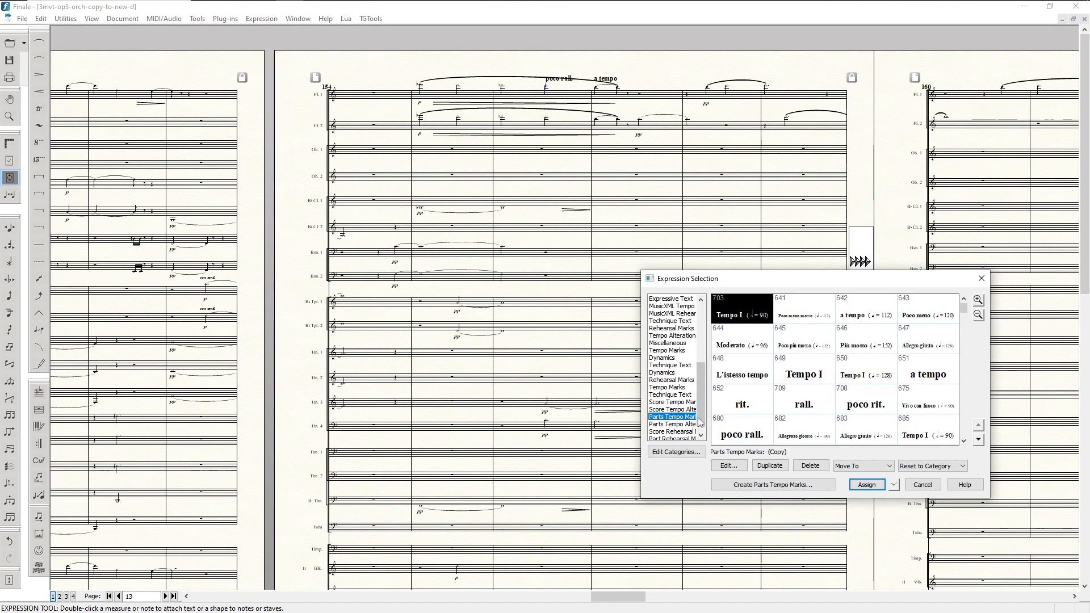
left_click(983, 281)
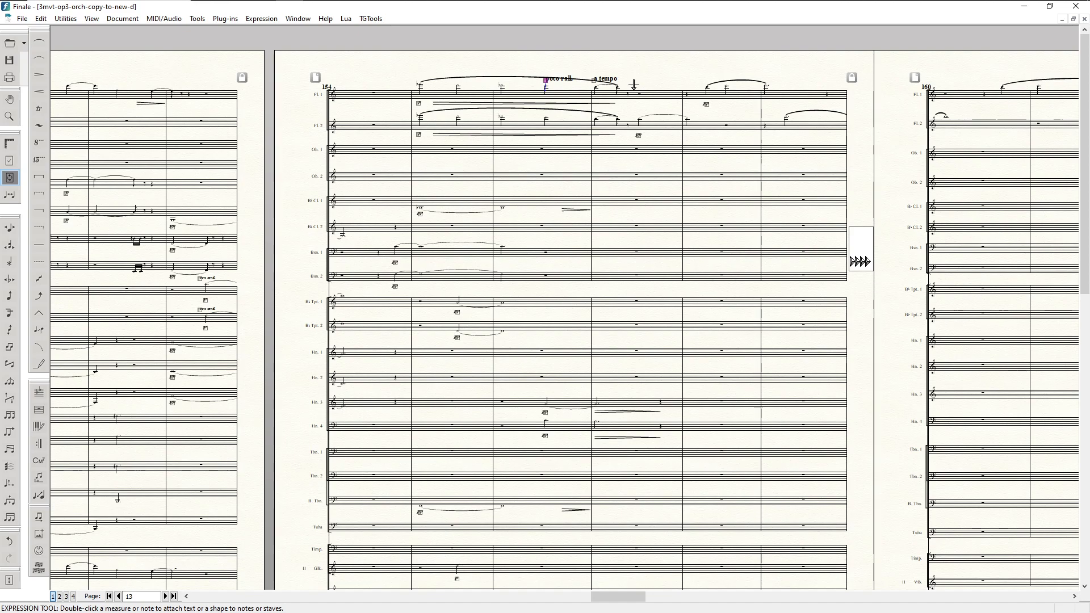
- Return to page 1, look over the pages up to the Allegro giusto at measure 49, and go back to the start
left_click(546, 80)
left_click_drag(636, 598, 219, 604)
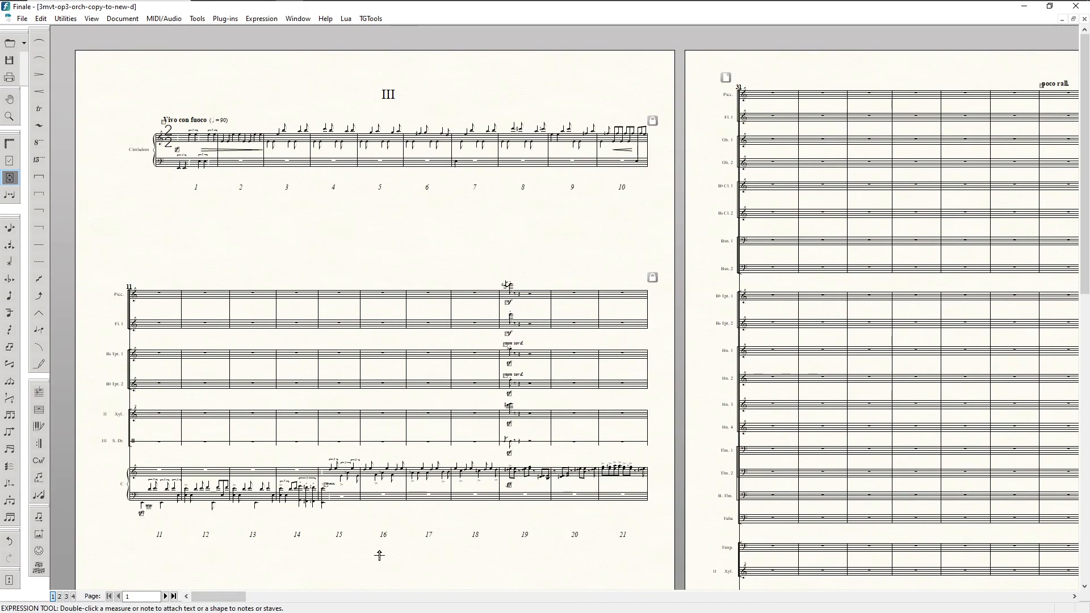
mouse_move(213, 597)
left_mouse_down()
mouse_move(302, 600)
mouse_move(205, 597)
left_mouse_up()
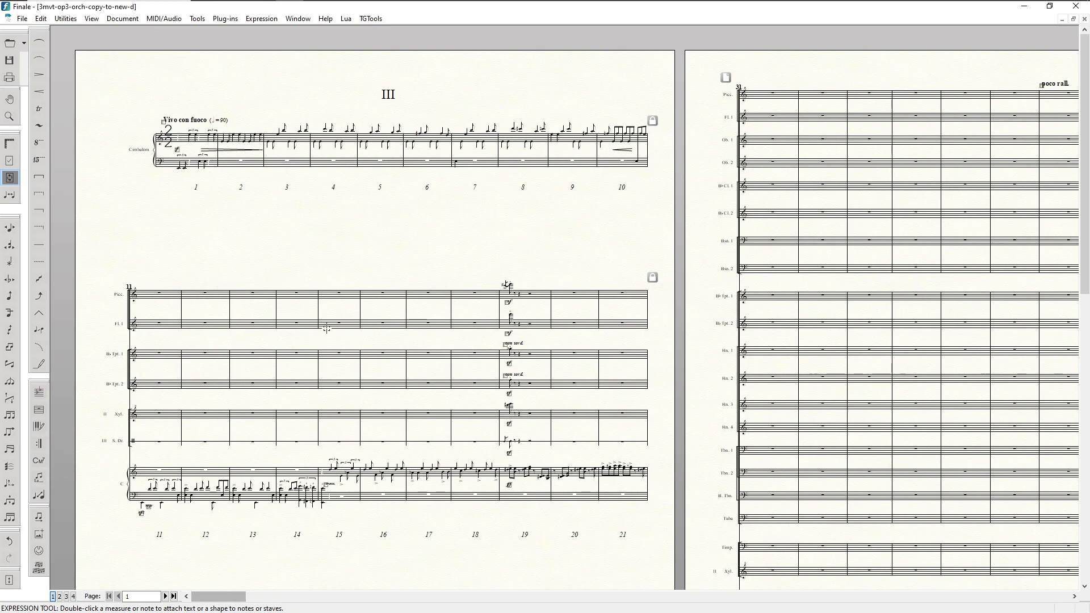
left_click_drag(236, 601, 288, 601)
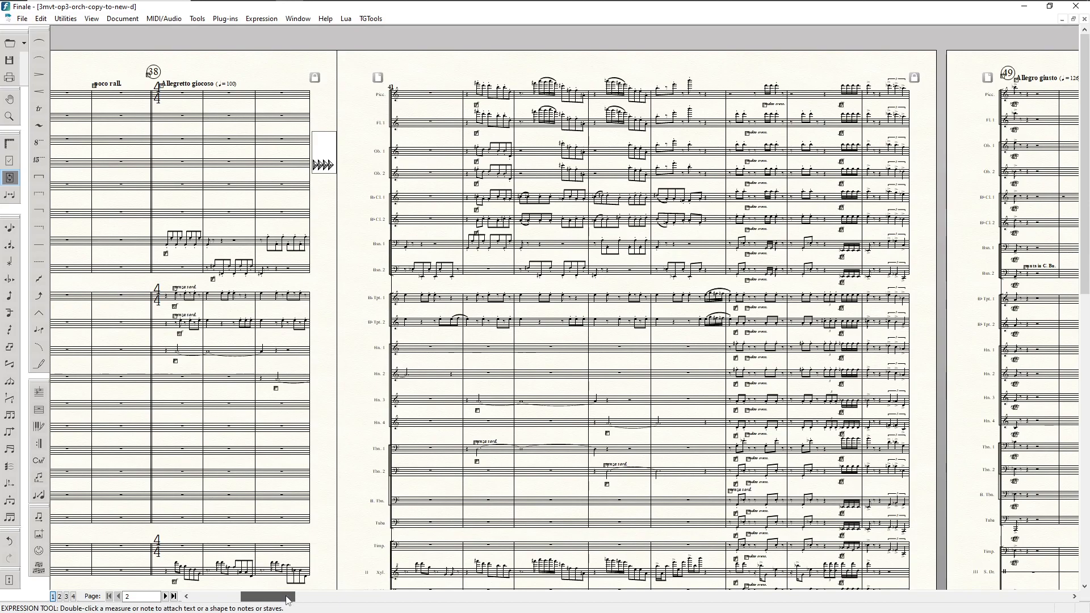
left_click_drag(288, 600, 234, 597)
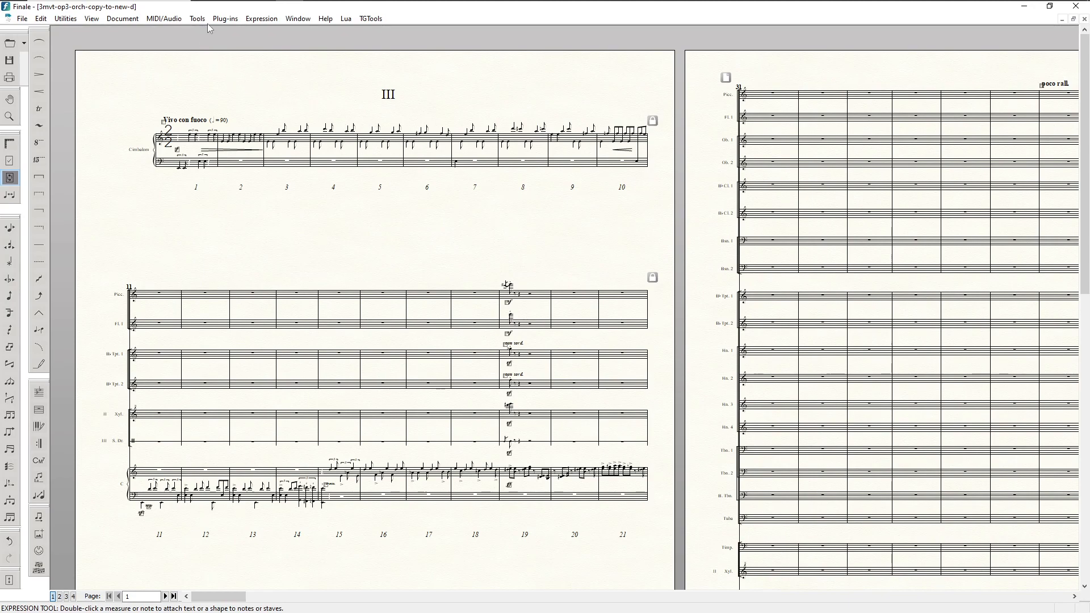
- Examine the Elbsound JW Lua plug-ins, ES Perfect Layout and its variant that applies to all parts only
left_click(226, 19)
mouse_move(276, 33)
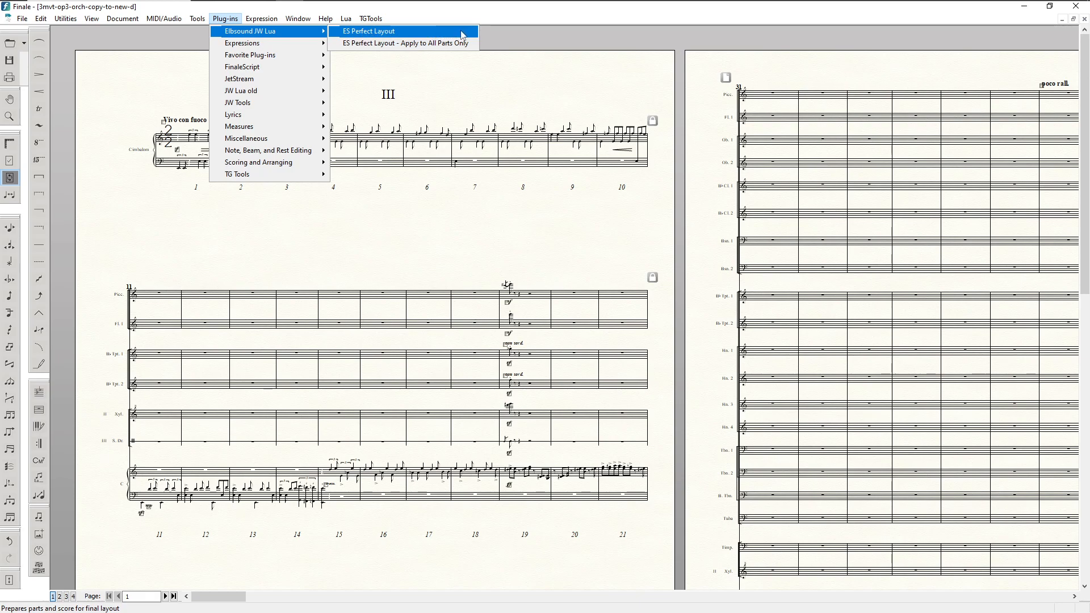
left_click(399, 32)
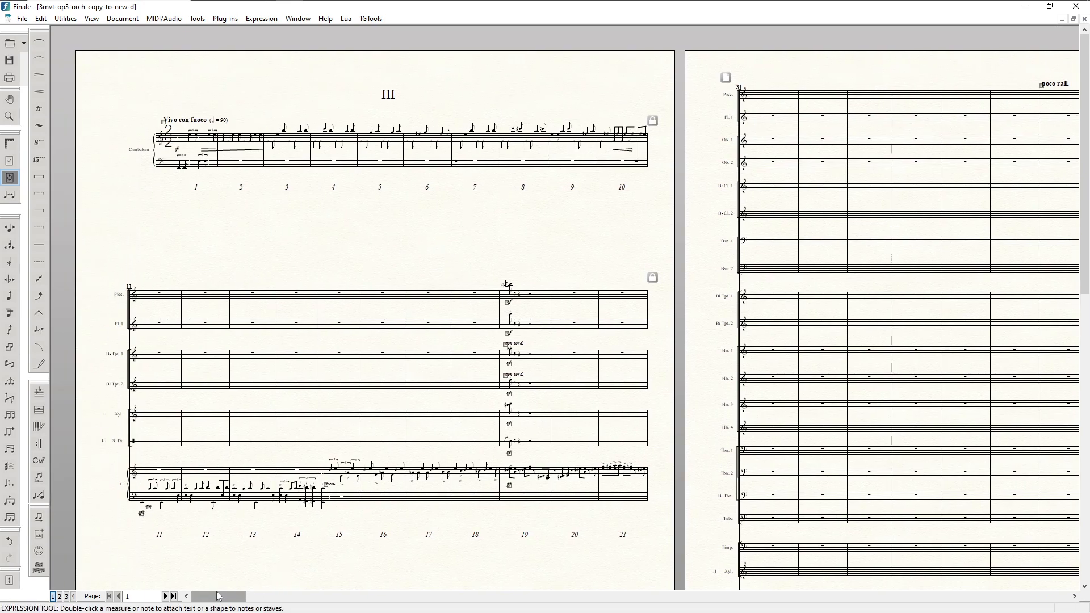
mouse_move(218, 597)
left_mouse_down()
mouse_move(238, 599)
mouse_move(217, 598)
left_mouse_up()
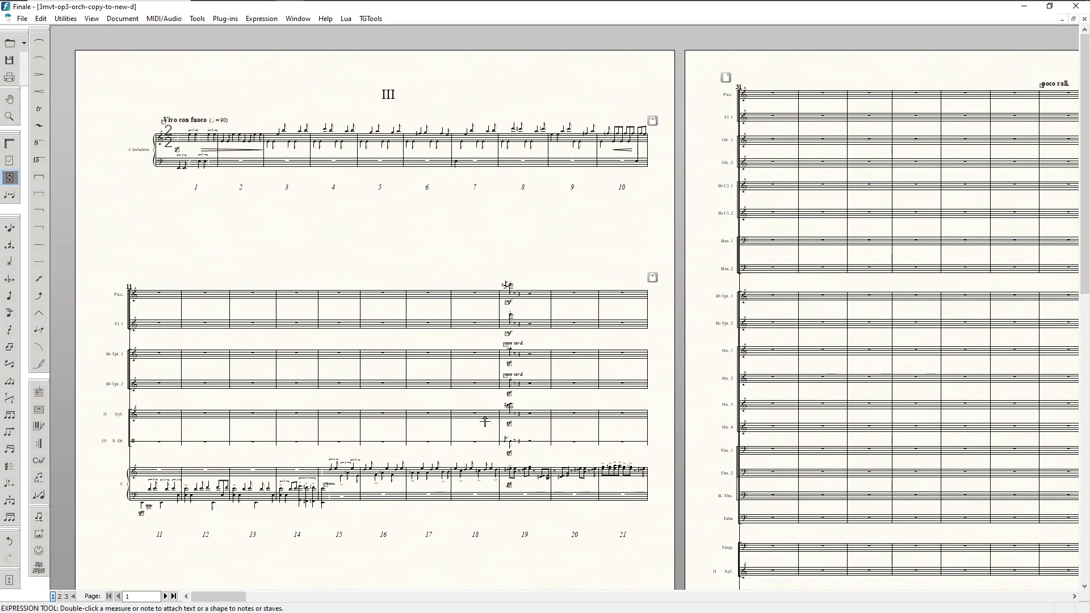
left_click_drag(226, 597, 226, 596)
left_click(225, 18)
mouse_move(231, 32)
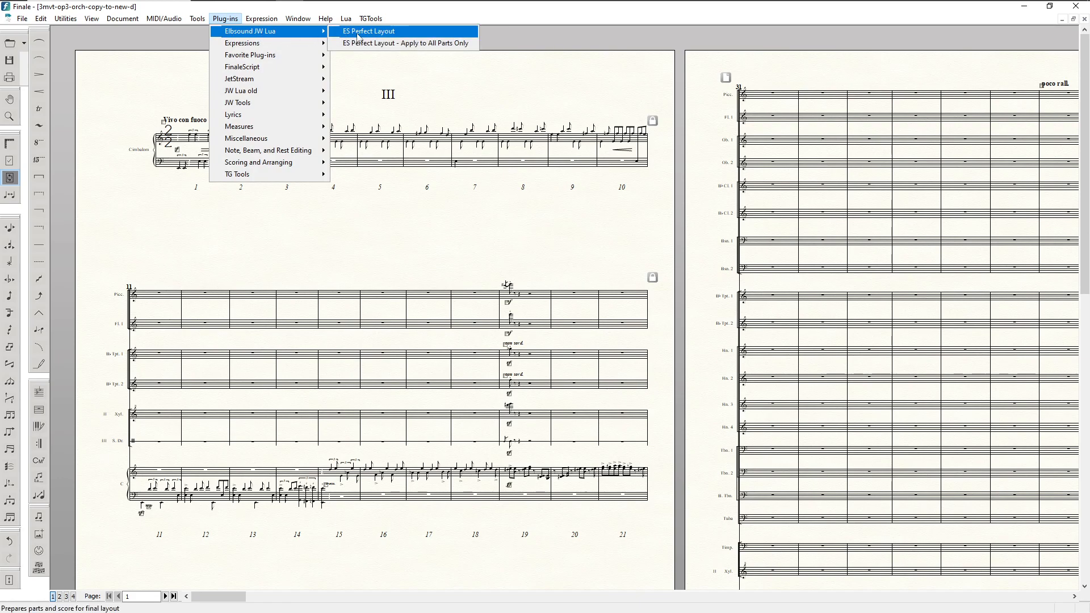
left_click(380, 36)
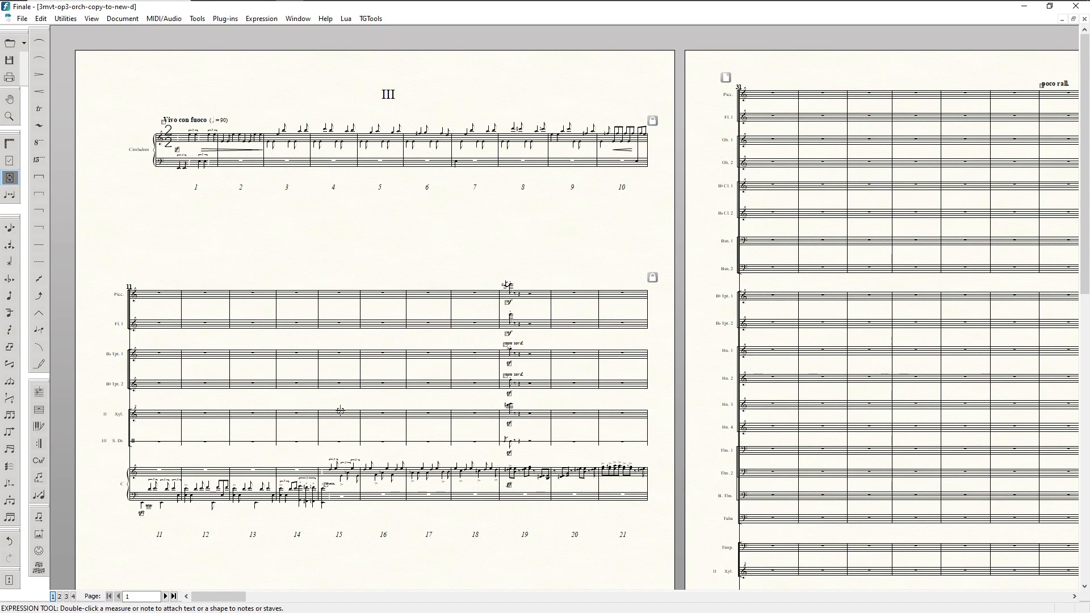
- Save a copy of the document as 3mvt-op3-orch-copy-to-new-d-score-a in the score folder
mouse_move(226, 600)
left_mouse_down()
mouse_move(239, 601)
mouse_move(223, 603)
left_mouse_up()
left_click(22, 19)
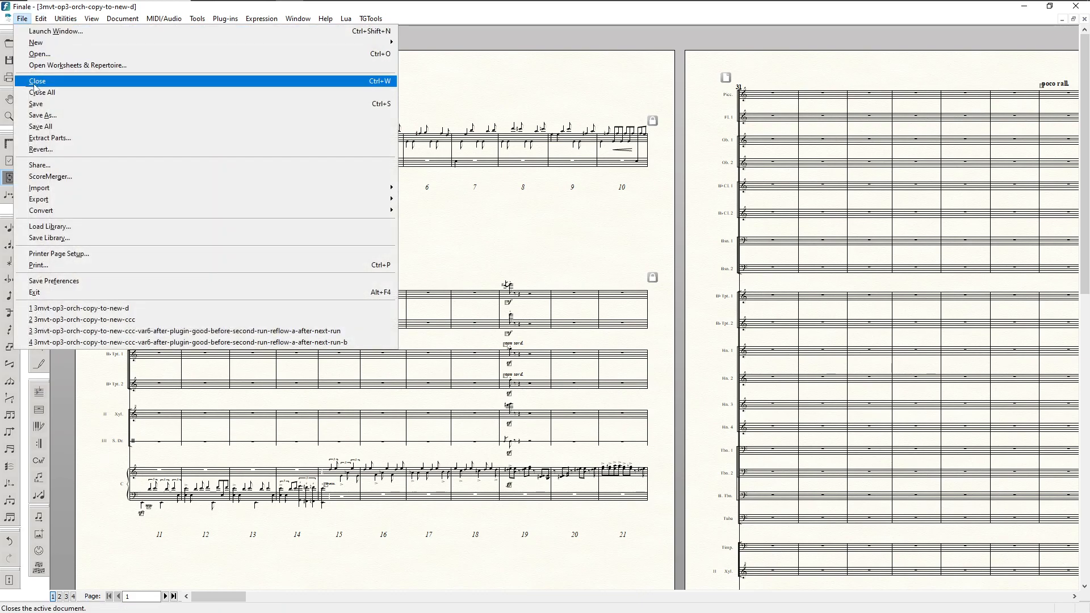
left_click(50, 120)
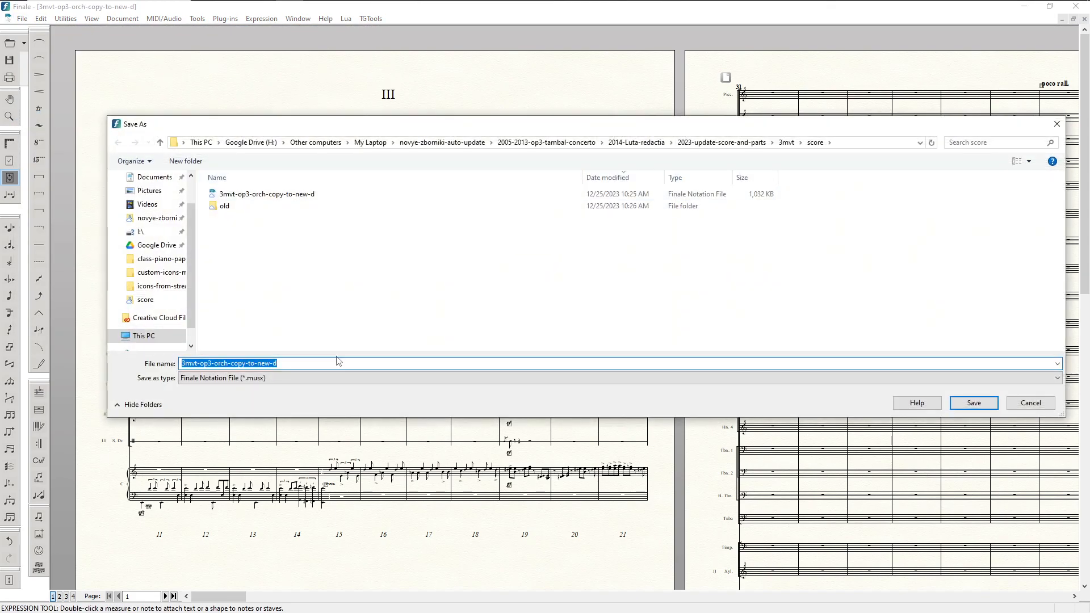
left_click(296, 363)
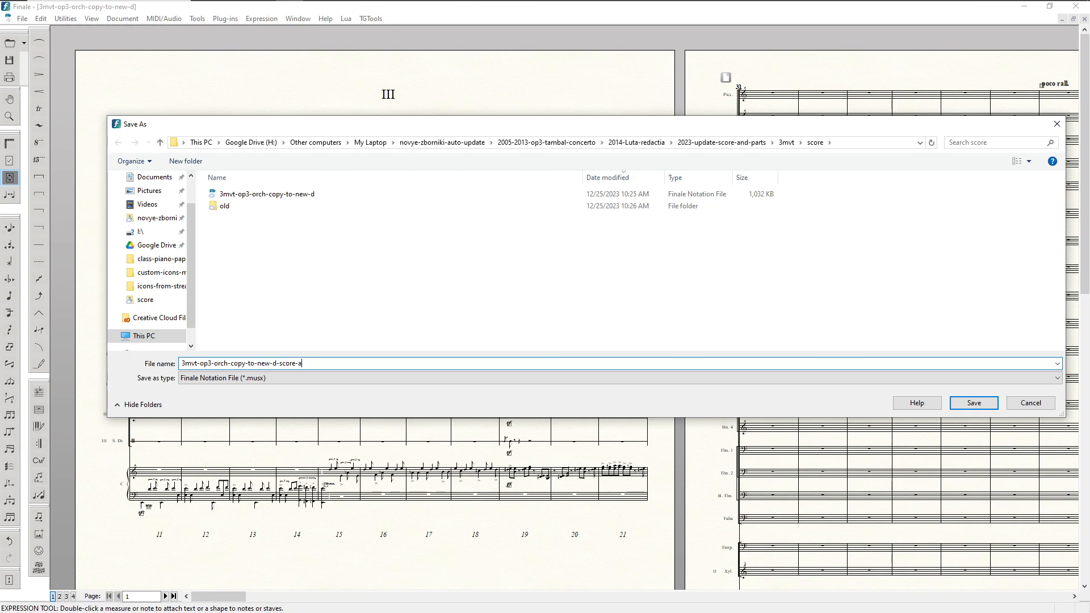
left_click(972, 403)
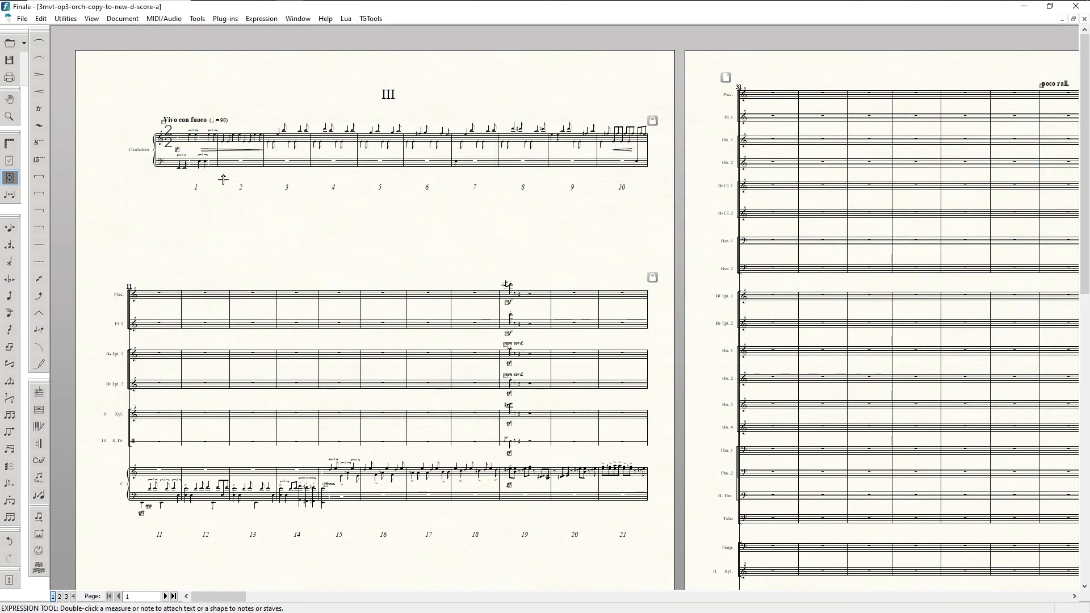
- Save another copy as 3mvt-op3-orch-copy-to-new-d-parts-a in the third movement's parts folder
left_click(23, 19)
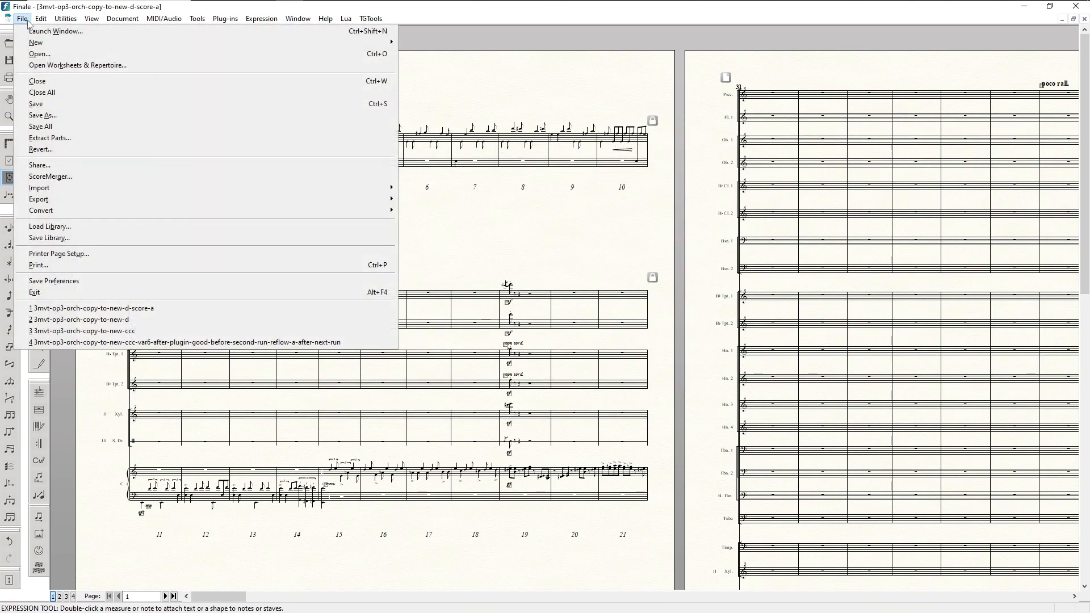
left_click(43, 116)
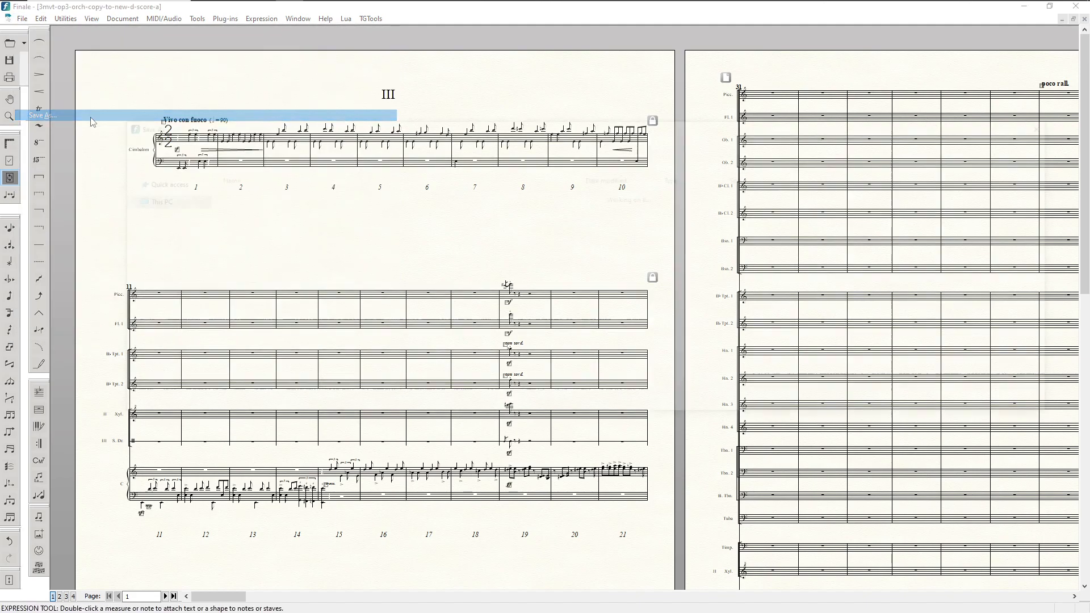
left_click(792, 146)
double_click(225, 194)
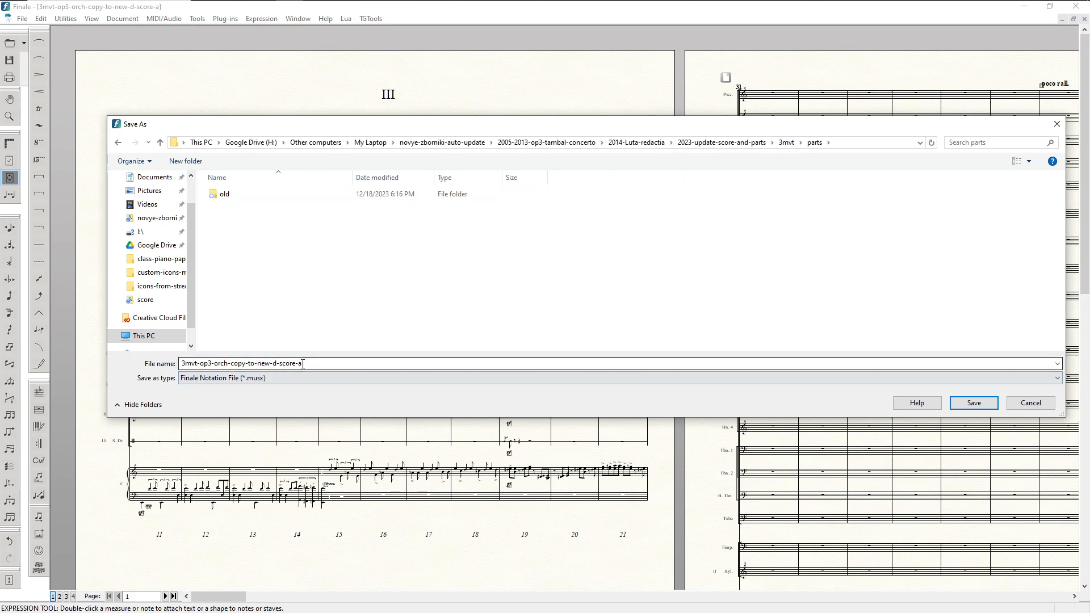
left_click(279, 364)
left_click(279, 364)
left_click_drag(279, 364, 371, 367)
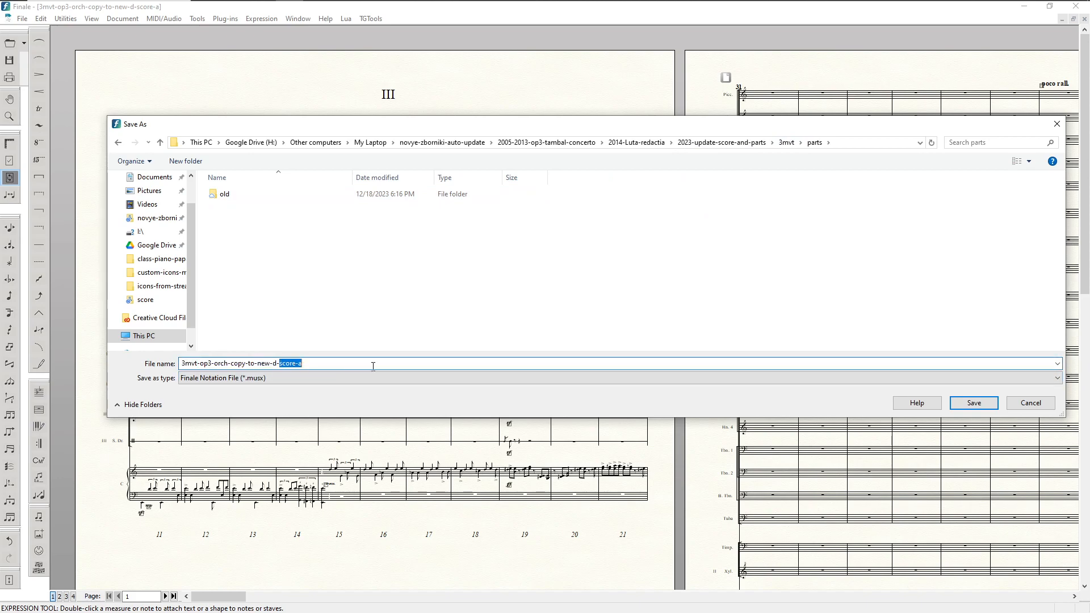
type("part")
left_click(974, 403)
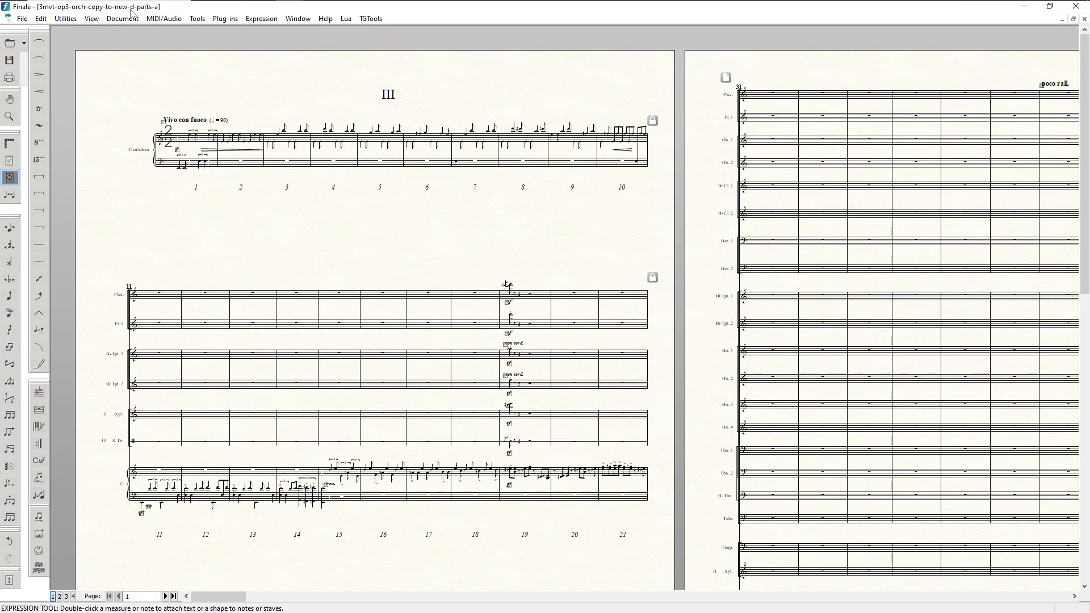
- Minimize the parts document, reopen the recent file 3mvt-op3-orch-copy-to-new-d-score-a and maximize its window
left_click(1062, 19)
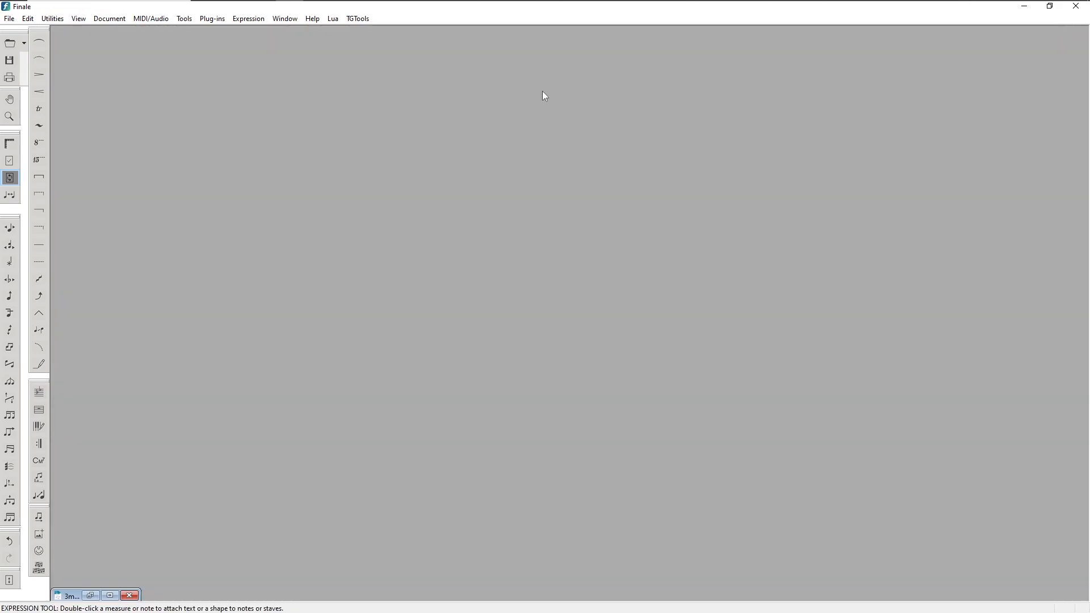
left_click(9, 18)
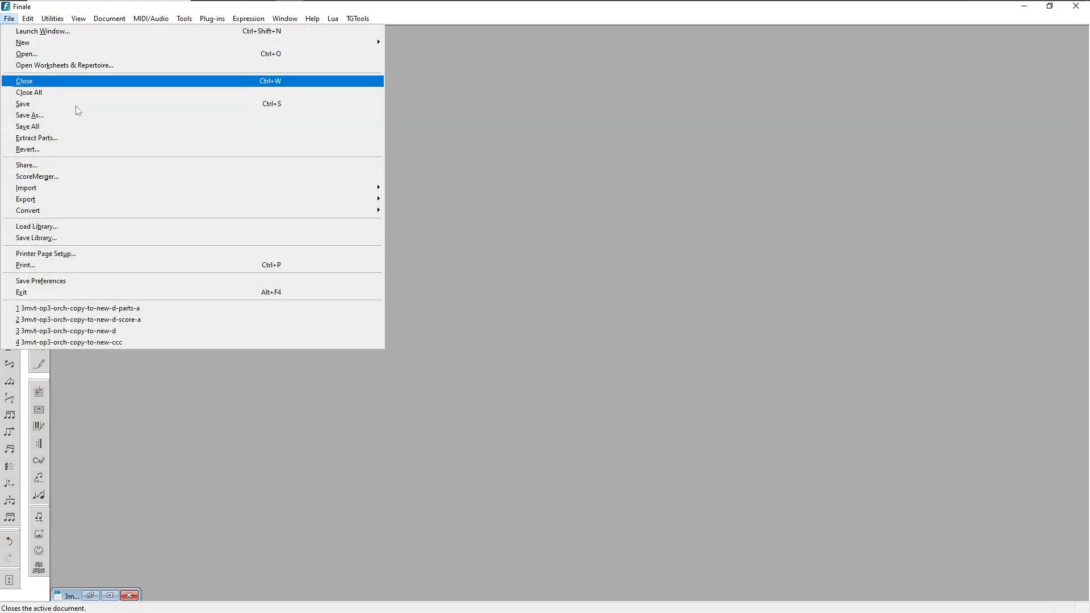
left_click(136, 319)
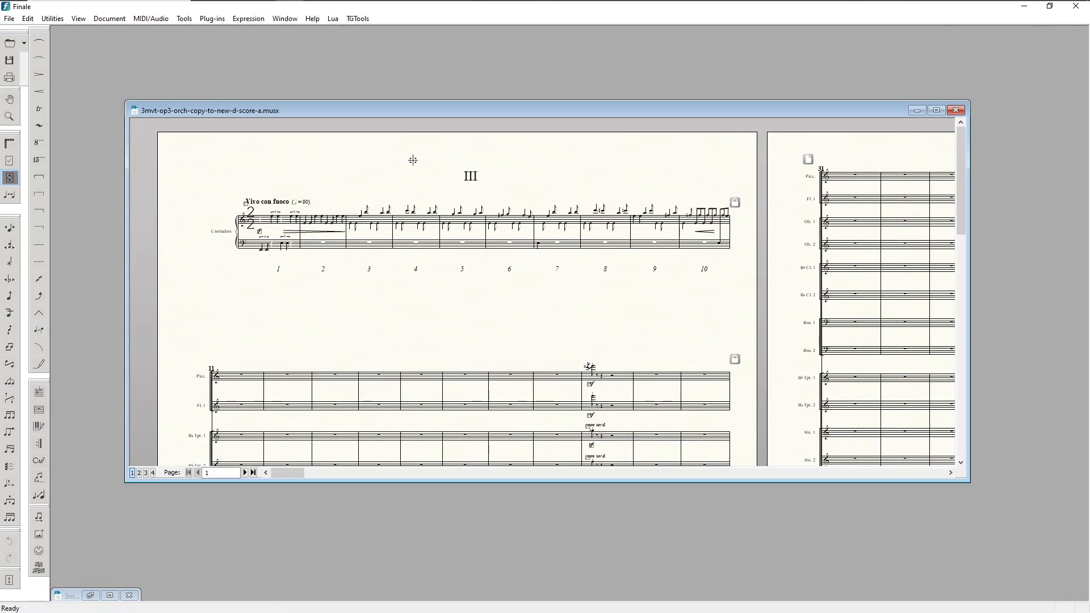
left_click(936, 110)
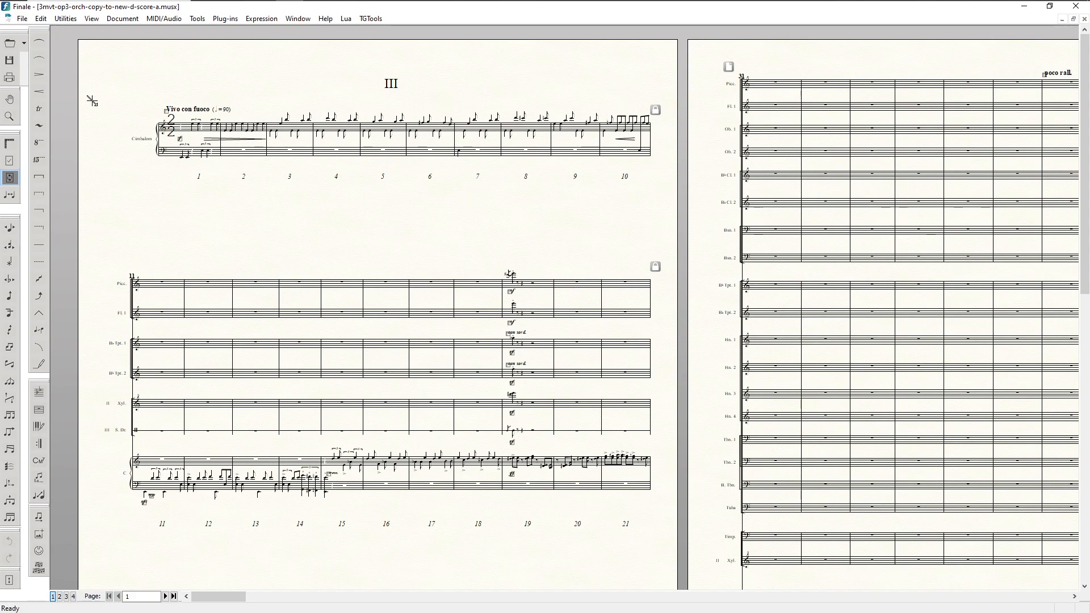
- Examine the Edit preferences for measure reflow, automatic layout updating and automatic music spacing, and close the preferences
left_click(114, 21)
mouse_move(47, 23)
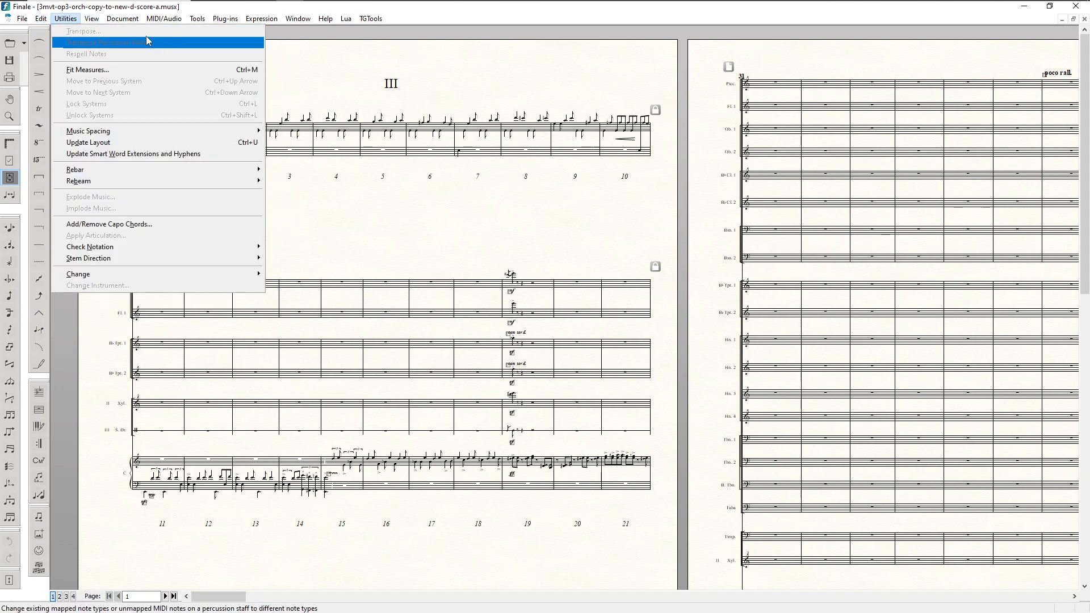
left_click(329, 87)
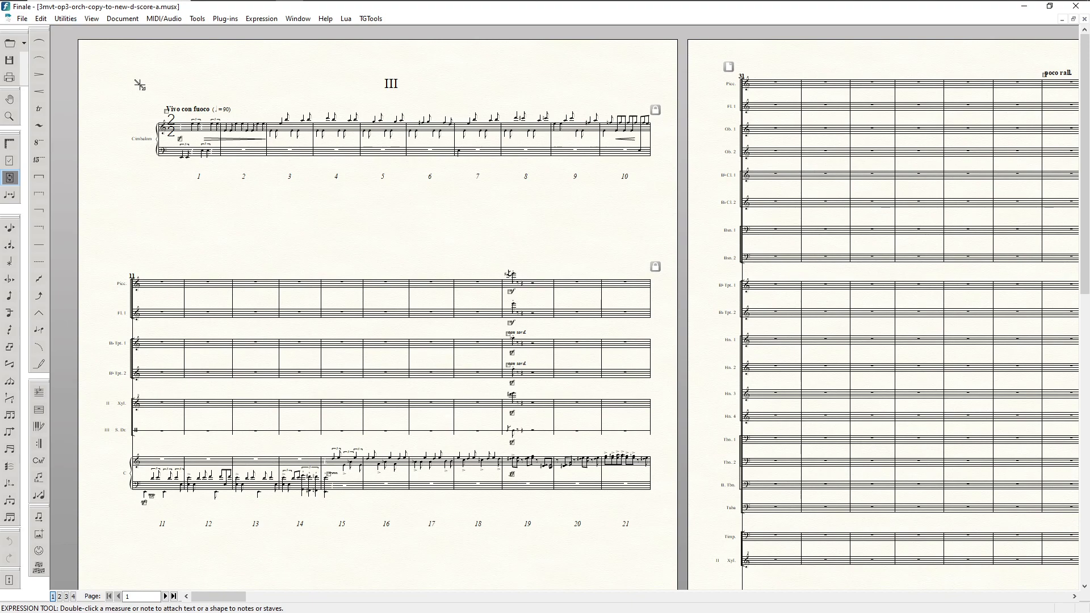
left_click(43, 21)
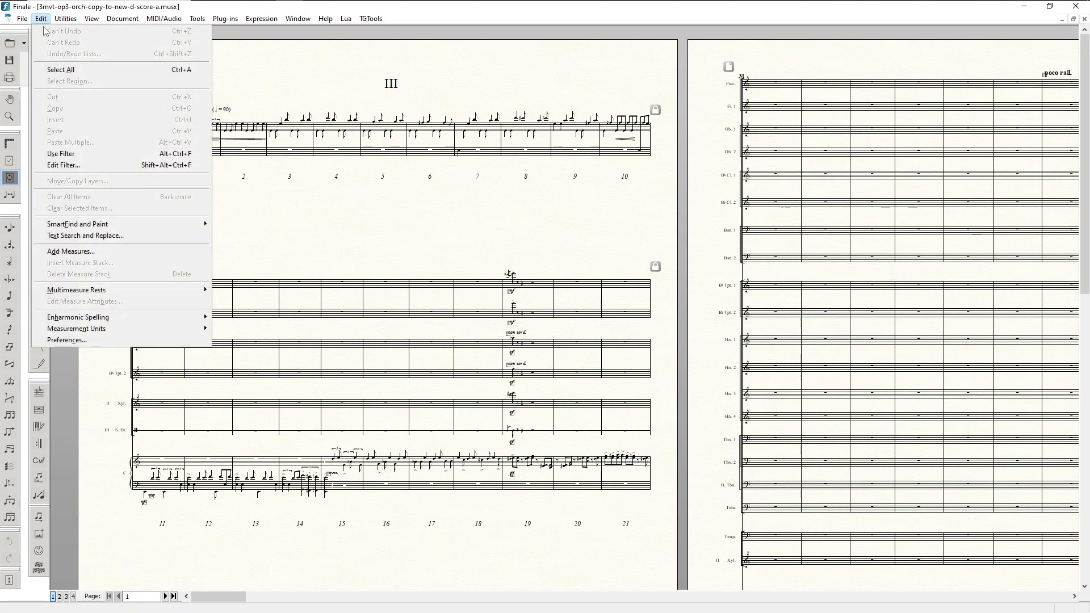
left_click(99, 342)
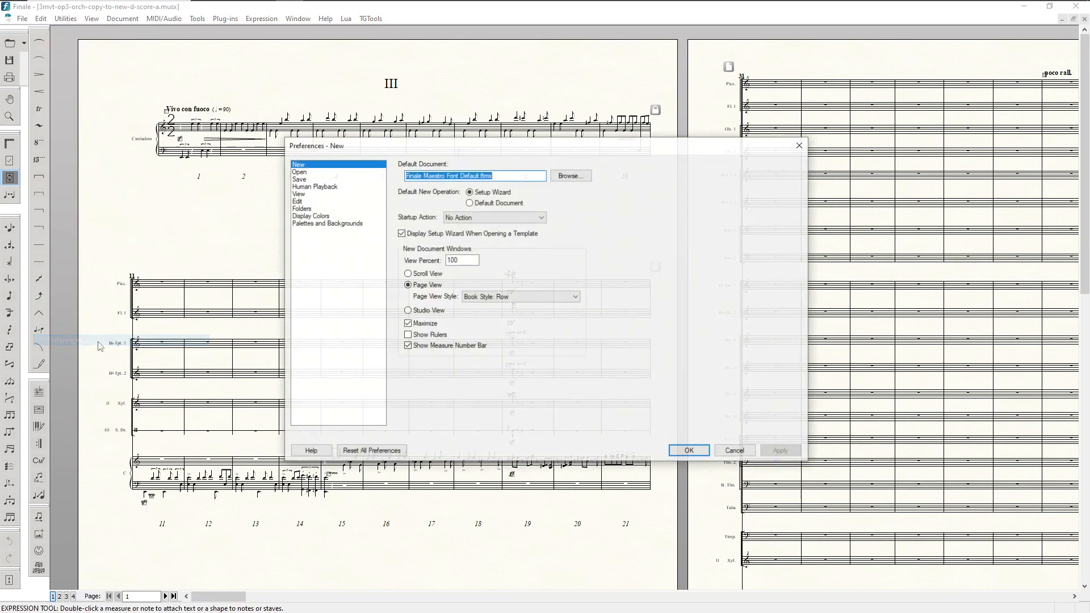
left_click(300, 209)
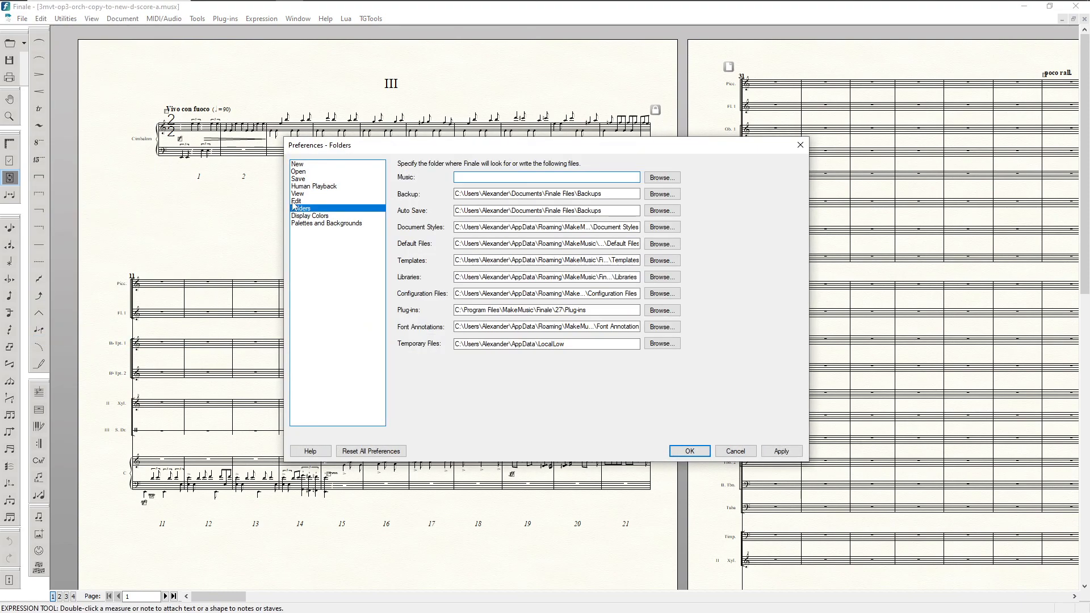
left_click(294, 201)
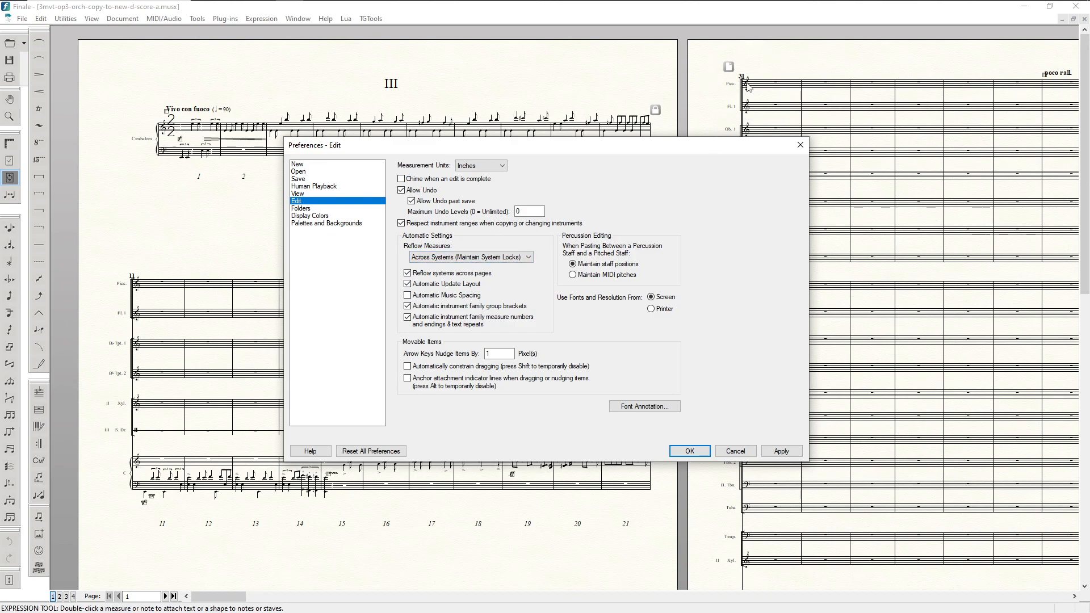
left_click(689, 452)
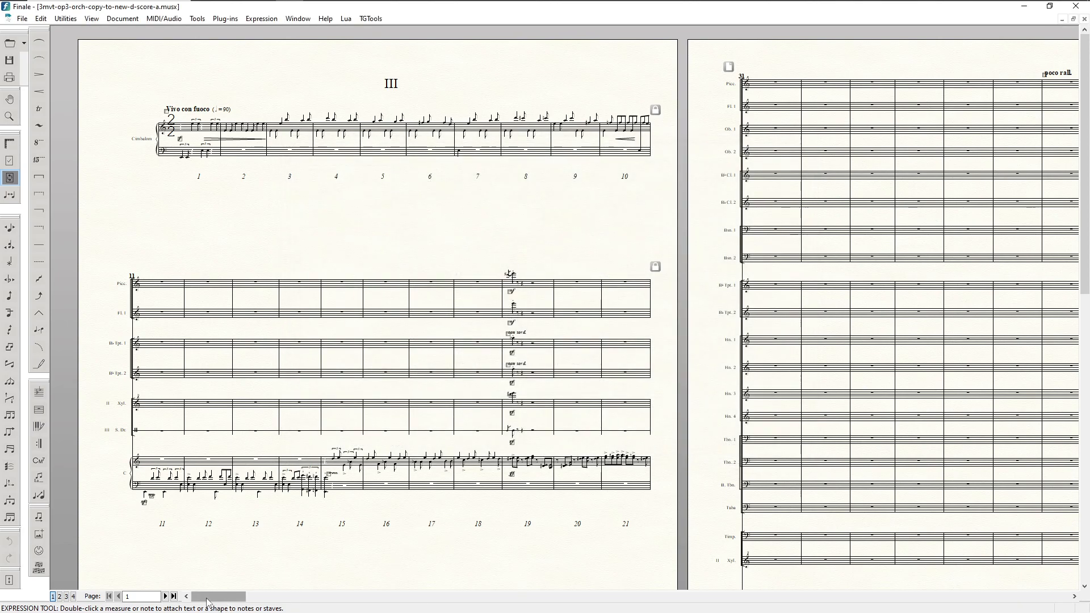
- Look over the score's pages from start to end, checking the system layout and bottom margins, and return to page 1
scroll(218, 597, "right", 3)
left_click_drag(219, 597, 225, 598)
left_click_drag(335, 609, 289, 612)
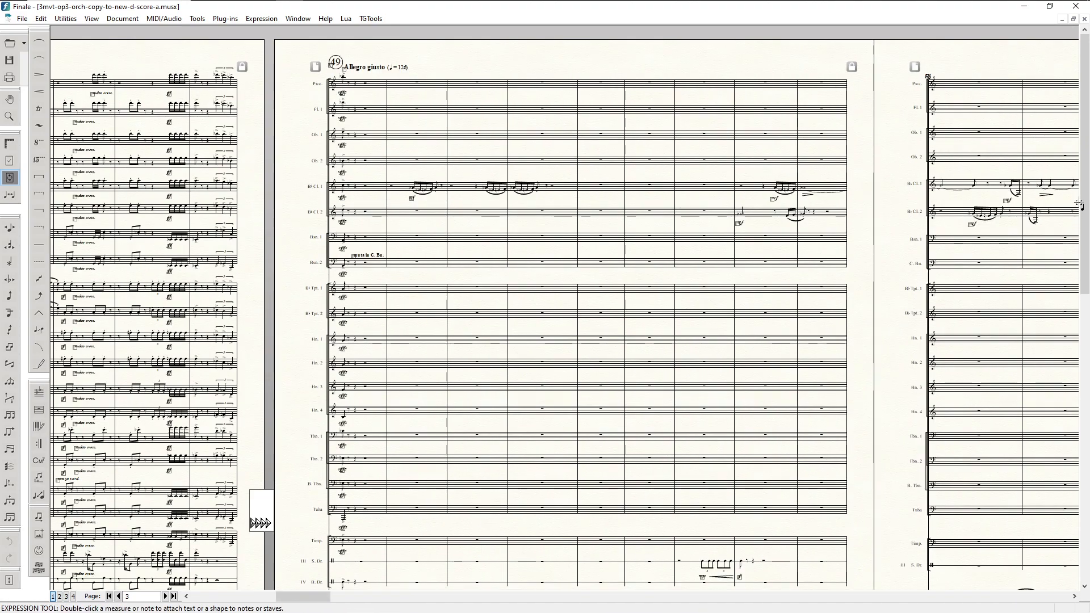
left_click_drag(1085, 203, 1085, 386)
left_click_drag(303, 596, 273, 600)
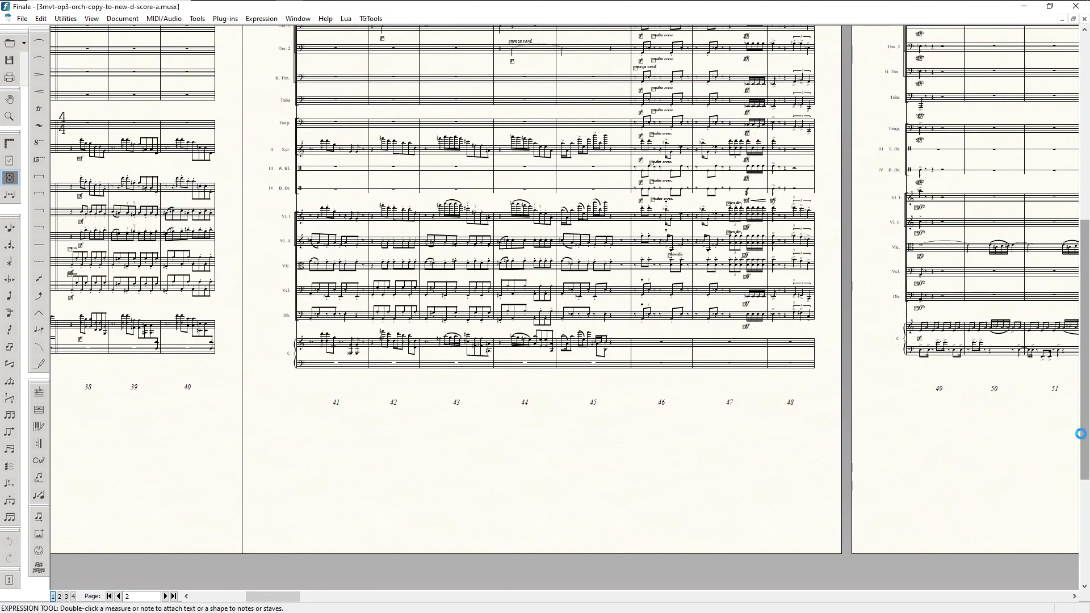
left_click_drag(1082, 436, 1085, 238)
left_click_drag(1087, 290, 1087, 482)
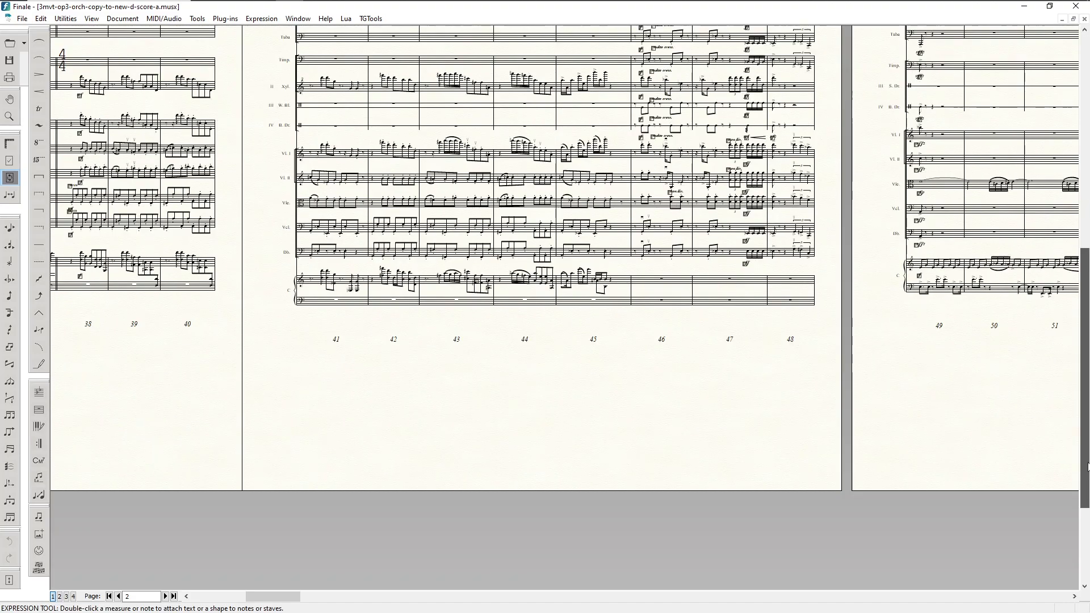
left_click_drag(298, 597, 568, 604)
left_click_drag(1085, 461, 1081, 429)
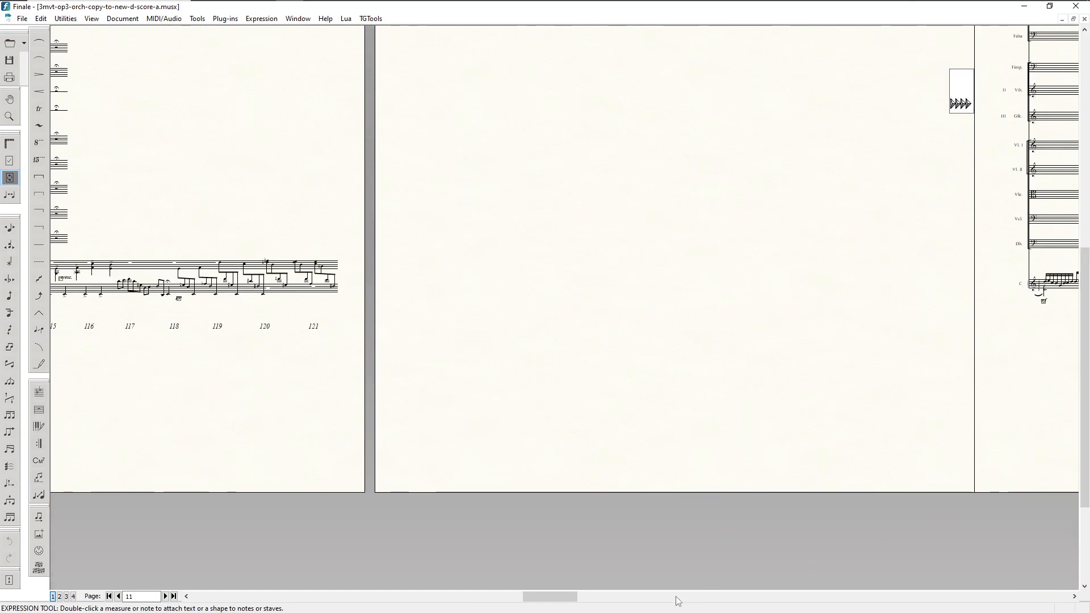
left_click_drag(544, 596, 755, 595)
left_click_drag(1085, 398, 1085, 499)
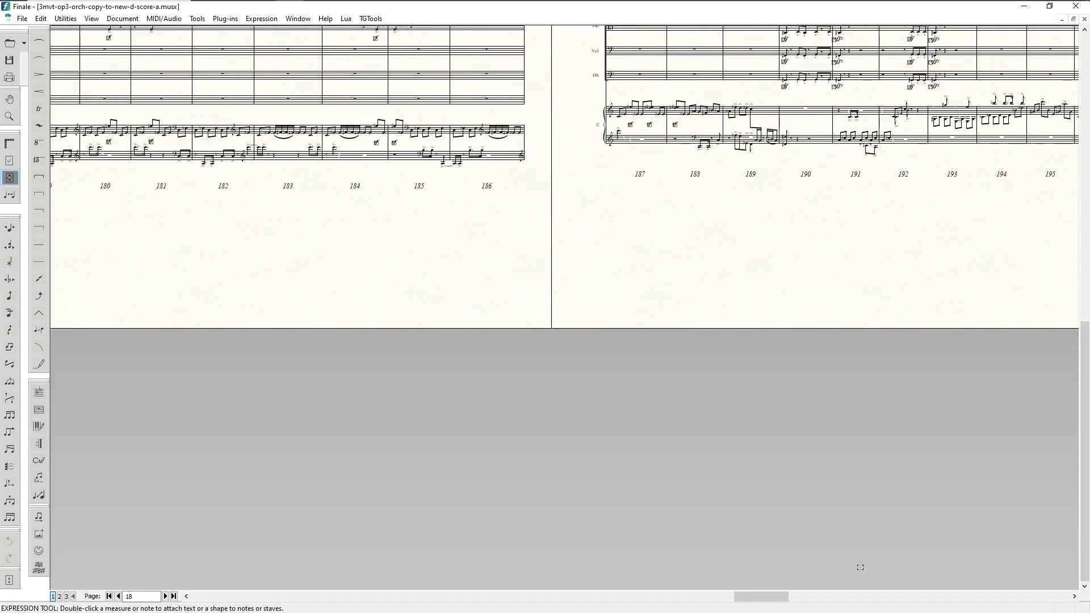
left_click_drag(789, 597, 994, 610)
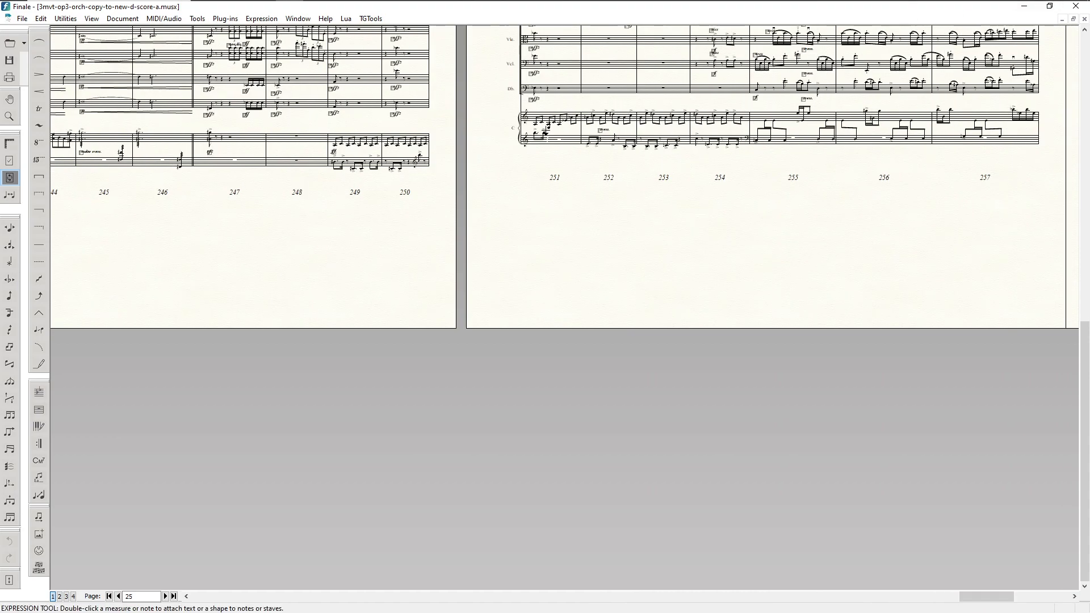
left_click_drag(987, 596, 205, 606)
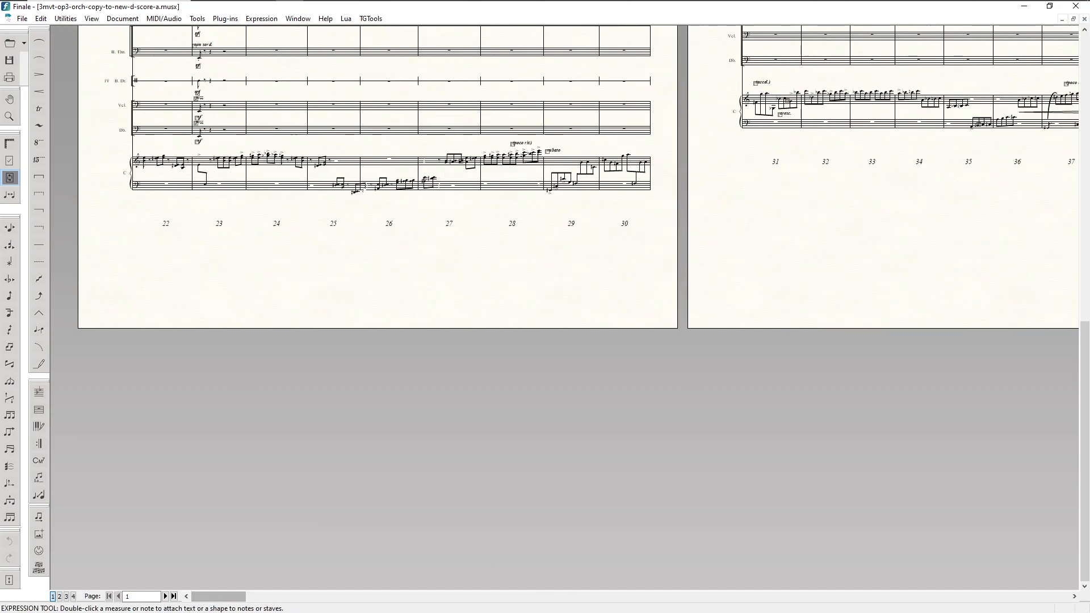
left_click_drag(1085, 485, 1085, 196)
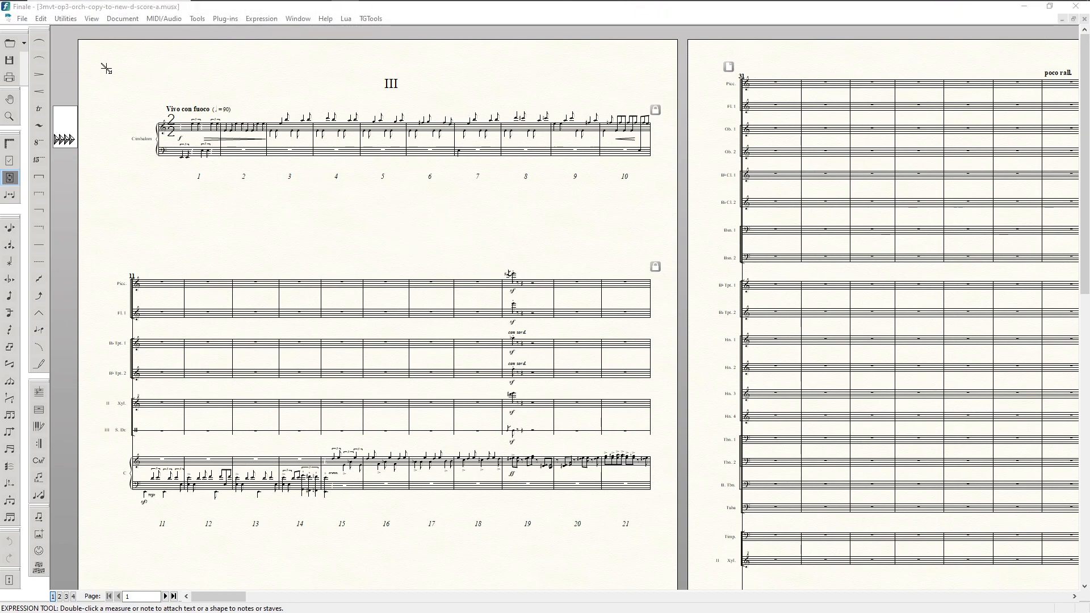
- Switch to the Selection tool and select all the music in the score
key("ctrl+a")
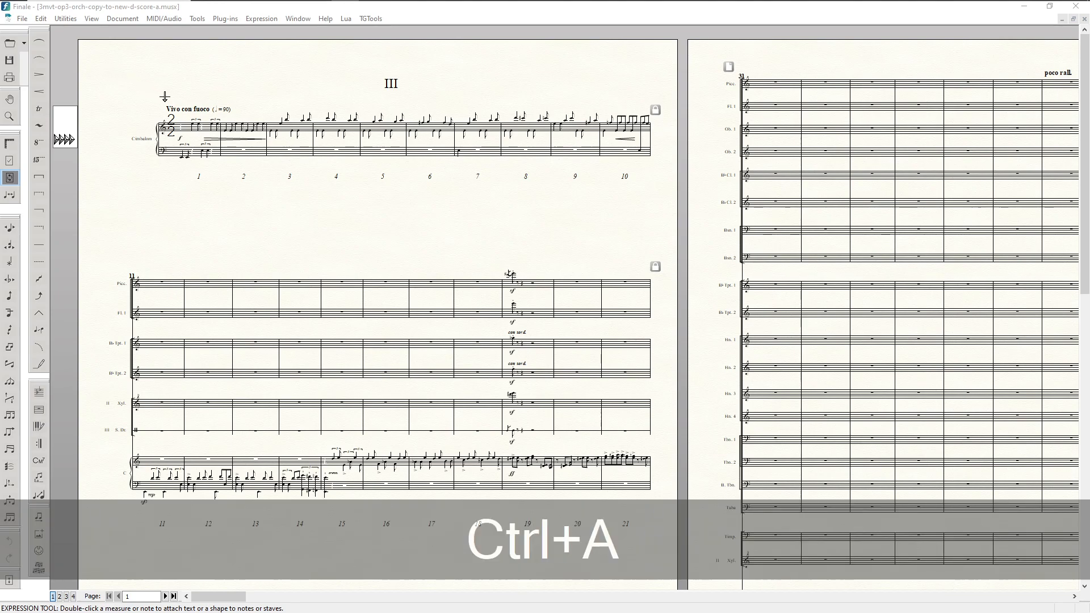
key("F2")
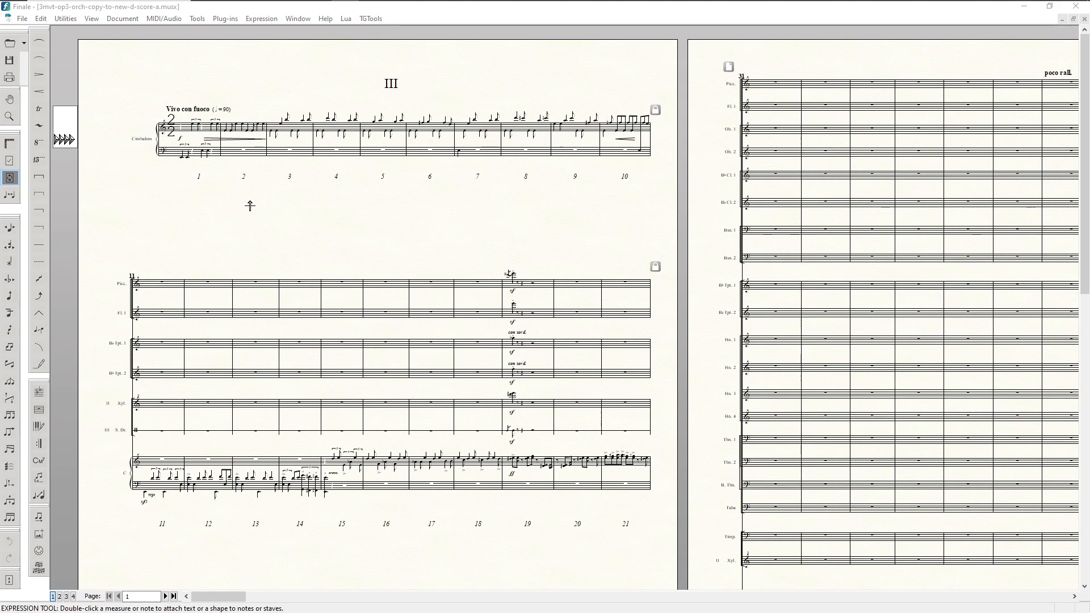
key("ctrl+a")
key("ctrl+a")
key("F2")
key("F2")
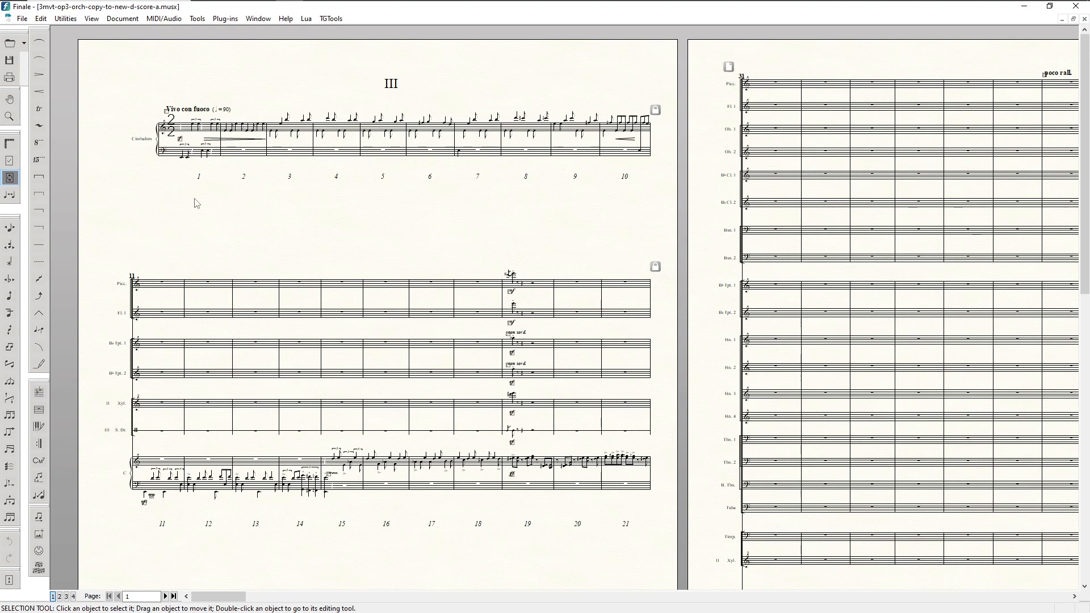
key("ctrl+a")
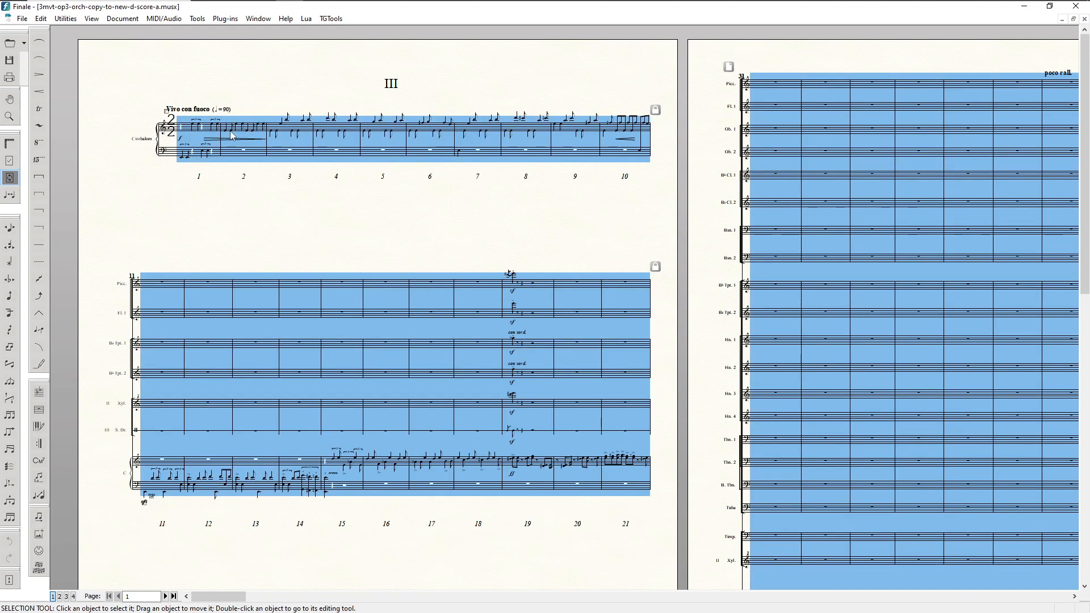
- Start applying music spacing to selected parts and score, including all the parts and the score
left_click(48, 20)
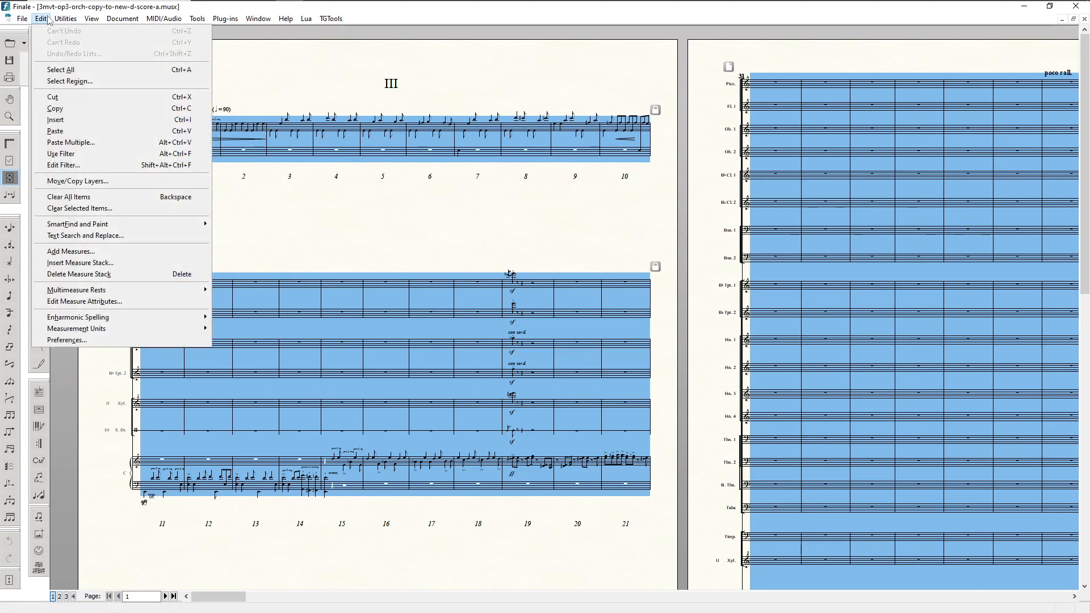
mouse_move(56, 22)
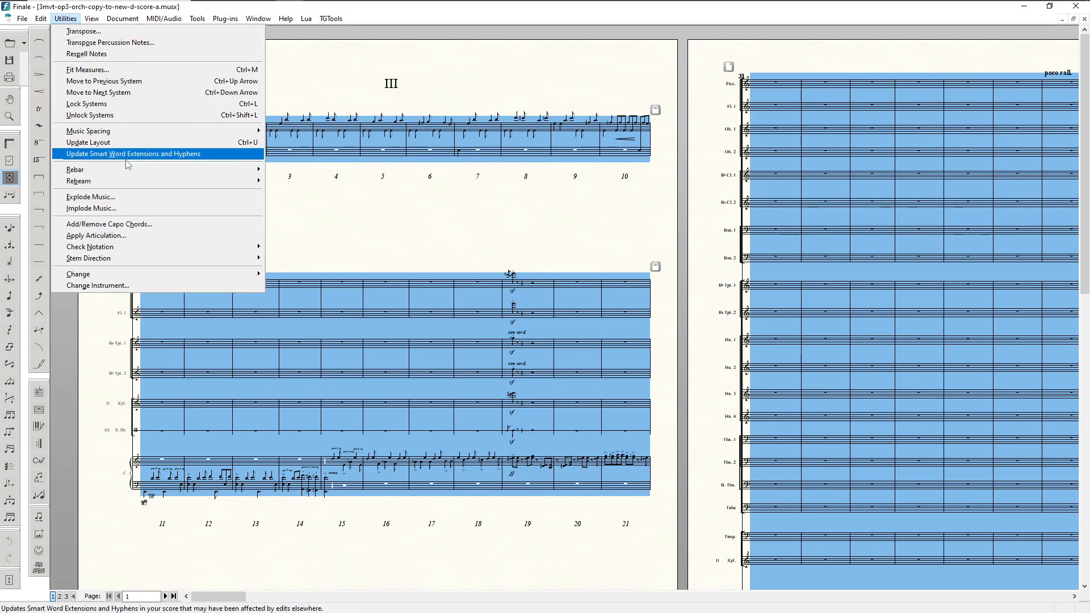
mouse_move(126, 134)
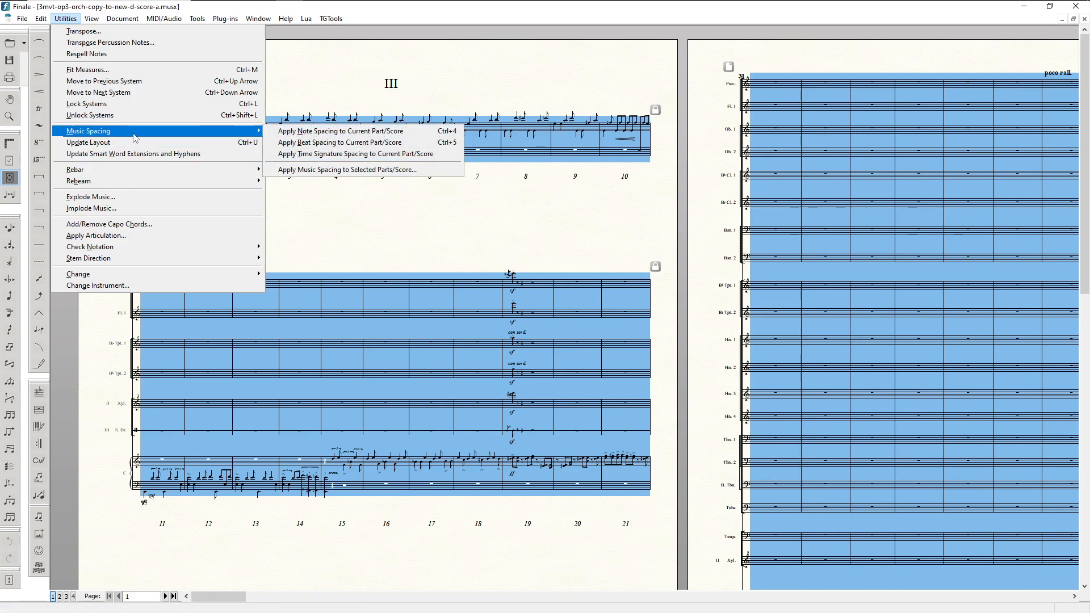
left_click(420, 170)
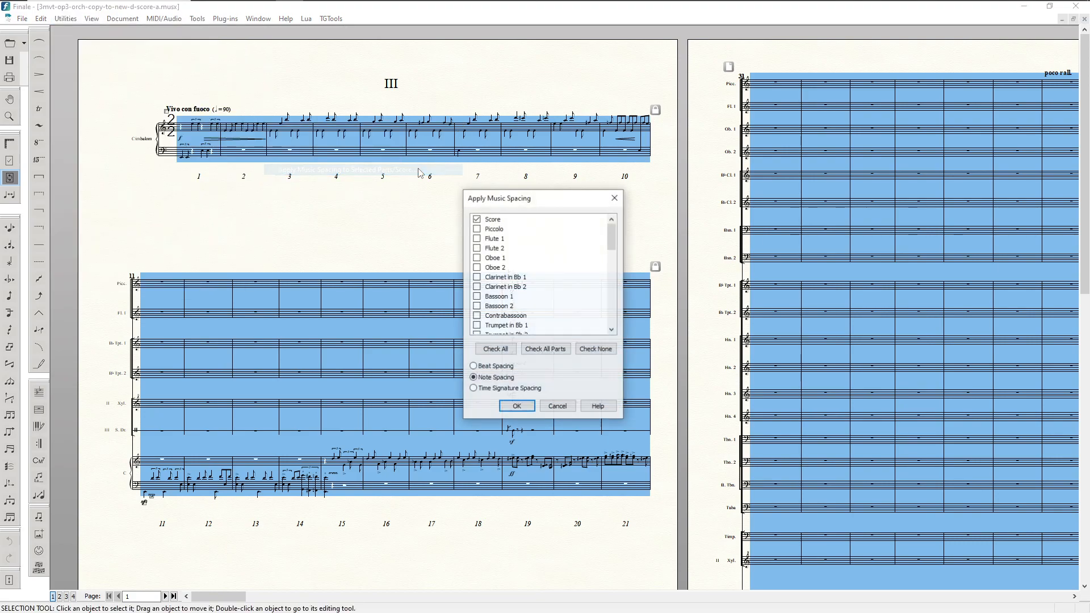
left_click(544, 350)
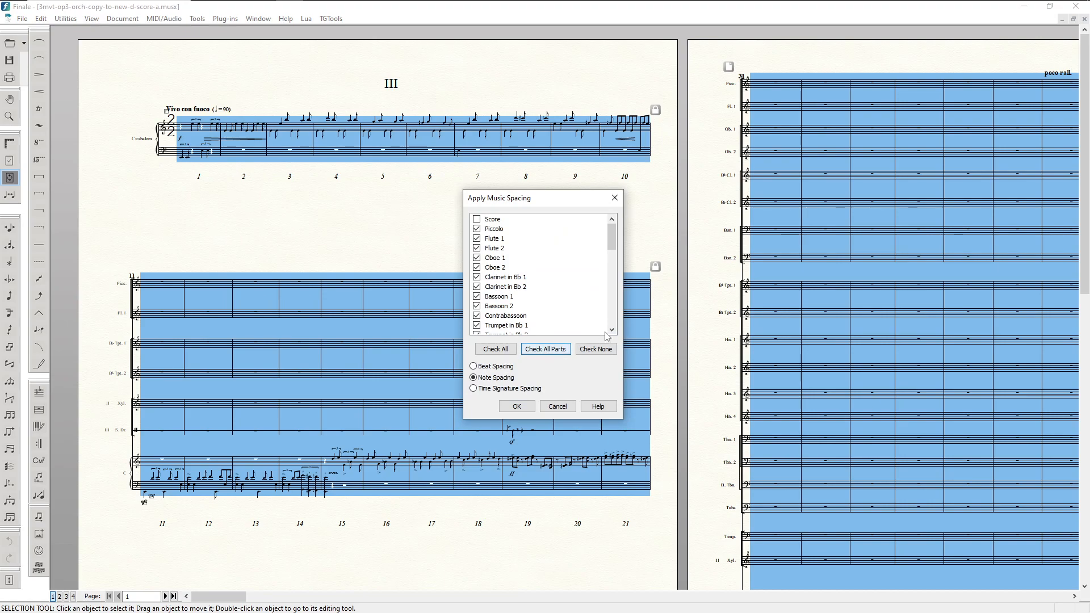
left_click(477, 224)
- Exclude the Cimbalom part from the music spacing and apply Note Spacing to the remaining selection
left_click_drag(611, 236, 602, 333)
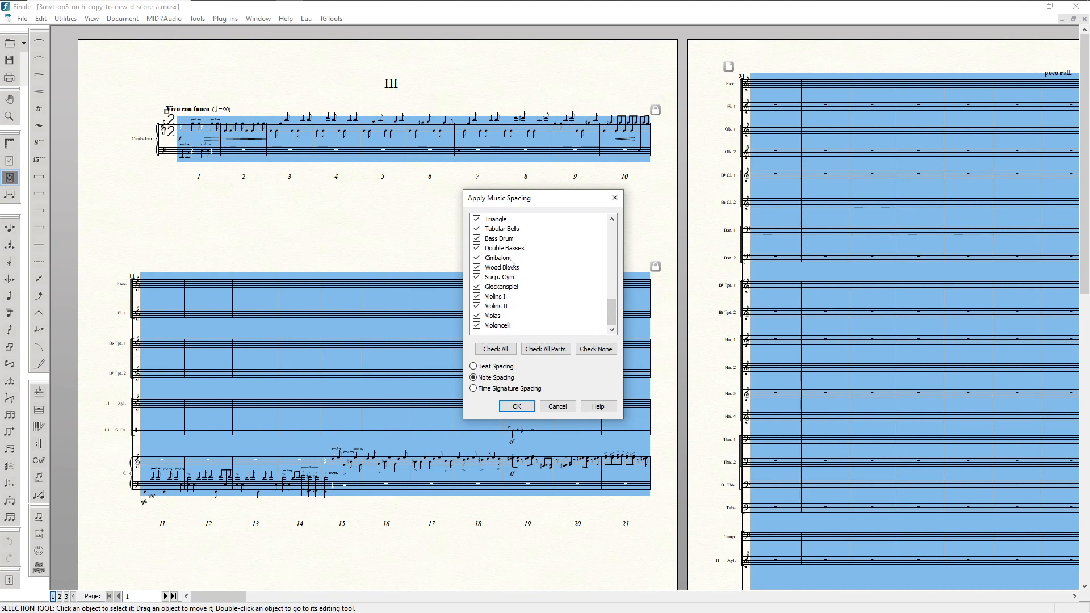
left_click_drag(613, 311, 617, 335)
left_click_drag(612, 312, 619, 354)
scroll(497, 244, "up", 3)
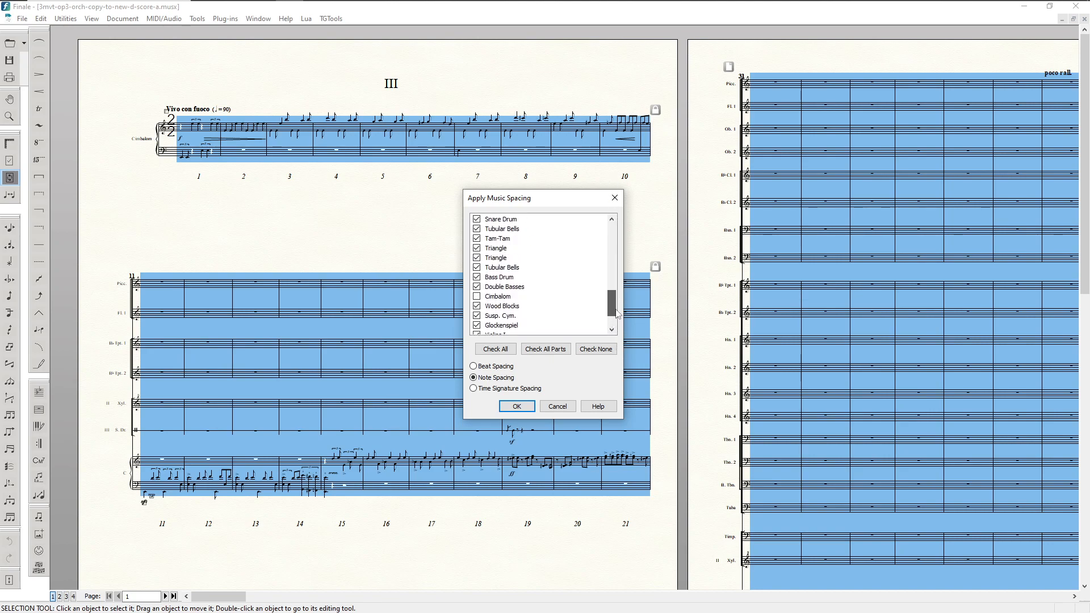
scroll(500, 243, "up", 1)
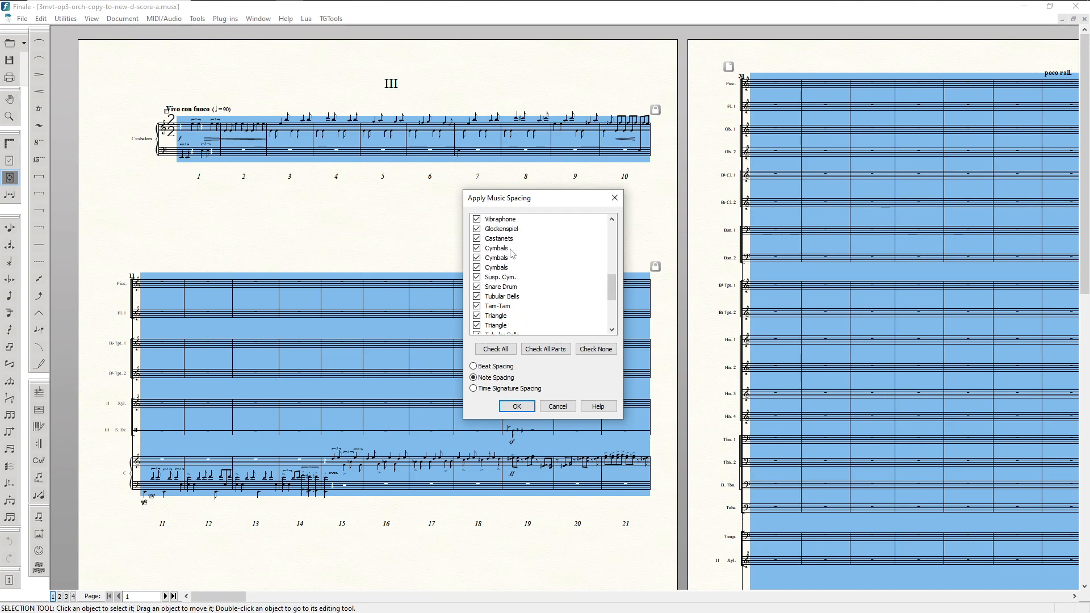
scroll(511, 295, "down", 4)
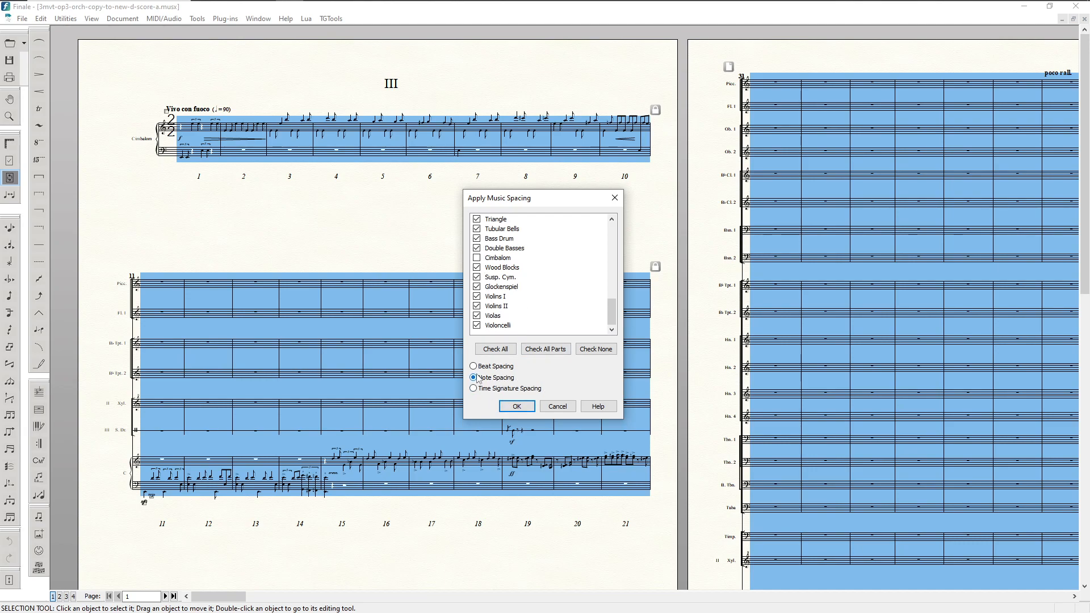
left_click(516, 407)
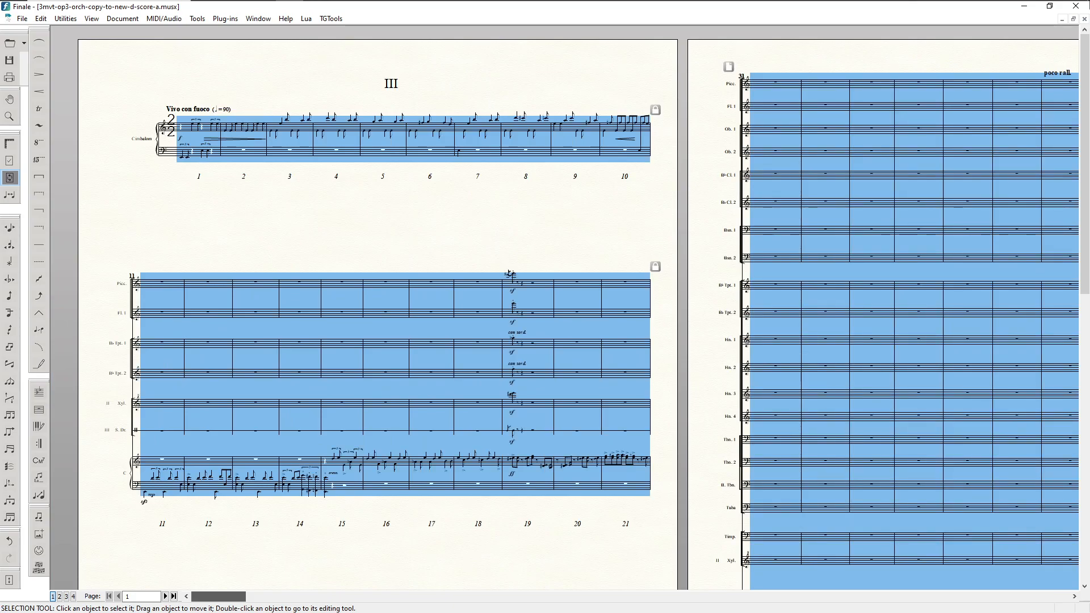
- Clear the full-score selection, skim the respaced pages through the later part of the movement and return to page 1
left_click_drag(959, 5, 995, 607)
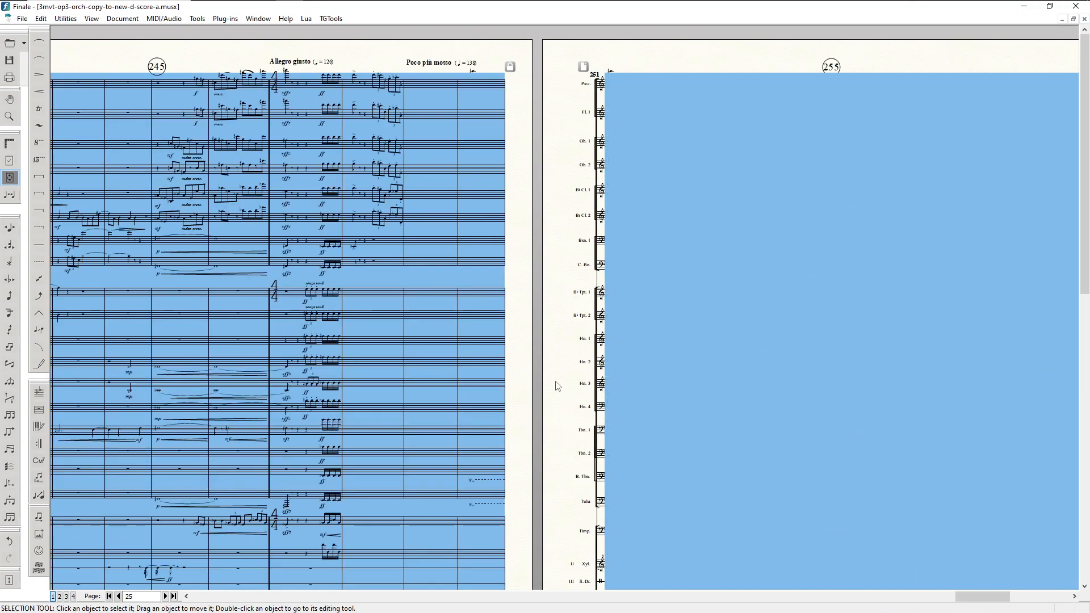
left_click(554, 383)
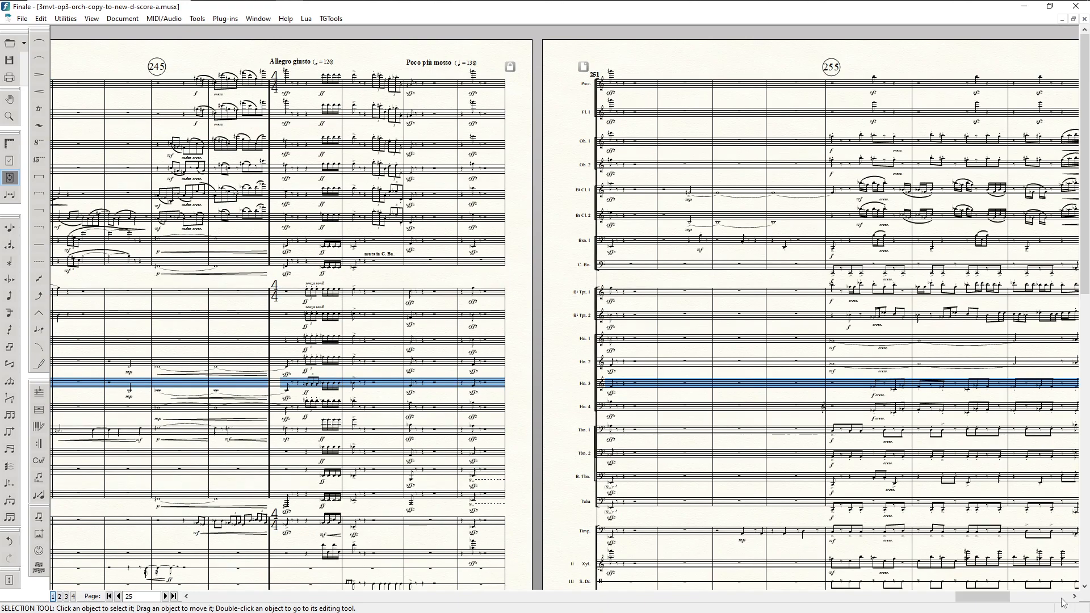
left_click_drag(985, 597, 519, 600)
left_click(699, 541)
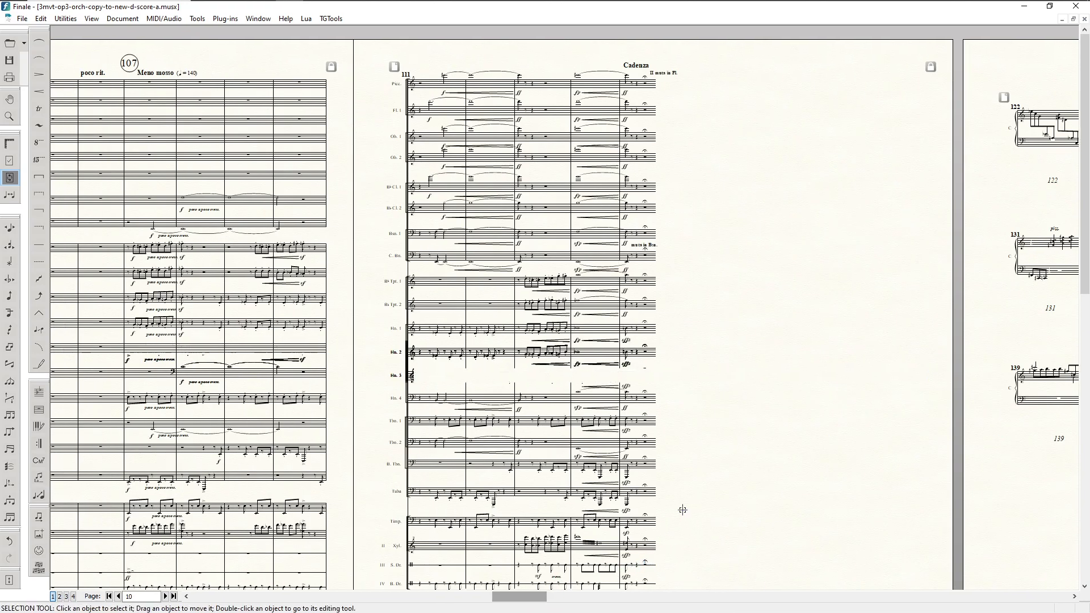
left_click_drag(535, 597, 947, 612)
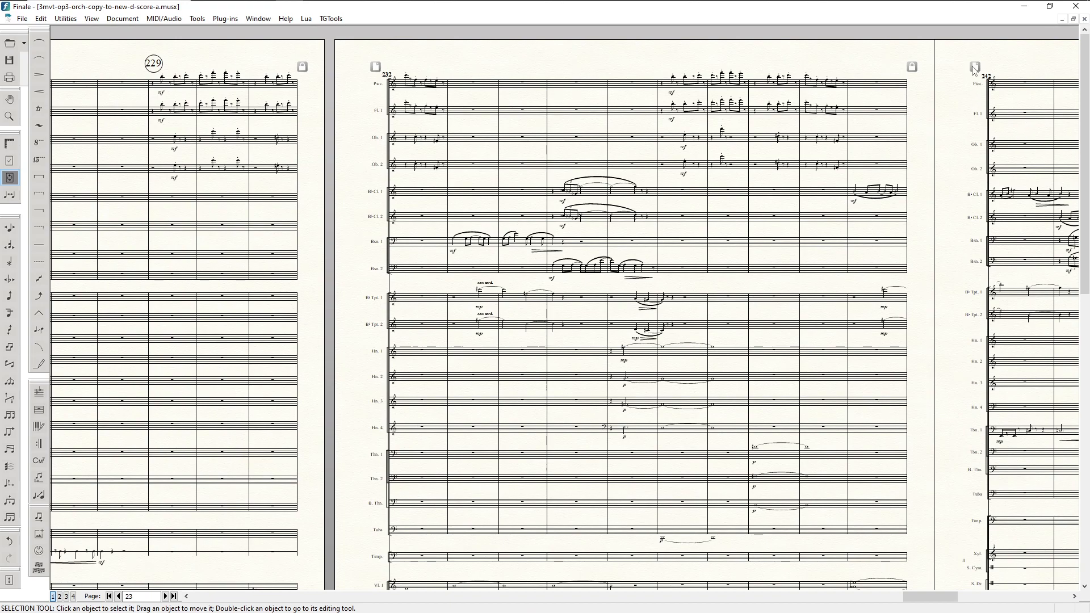
left_click_drag(905, 602, 176, 594)
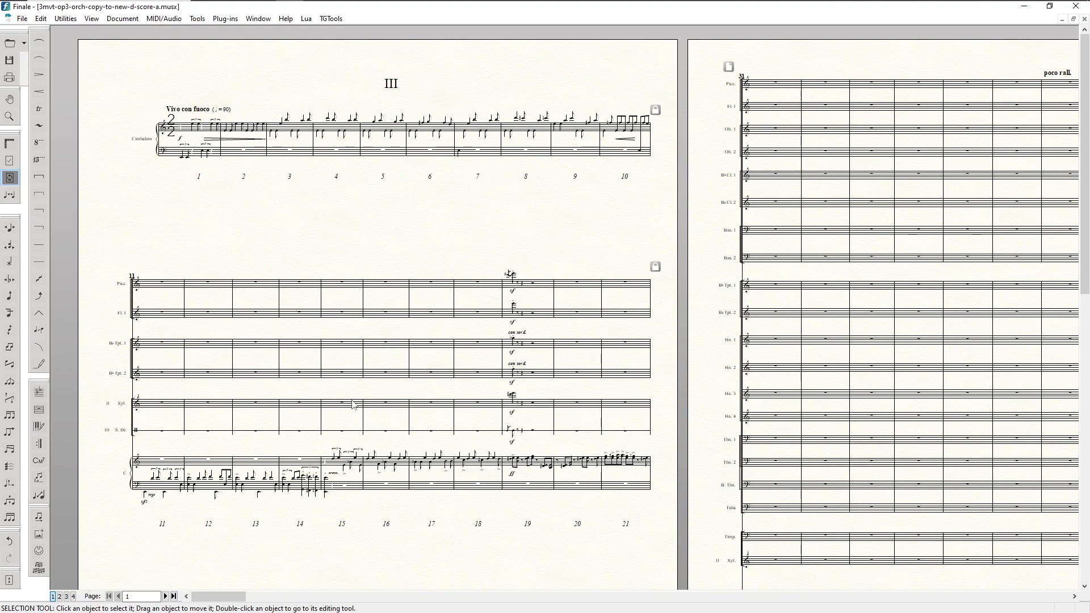
- Examine the note spacing and system layout page by page from page 1 to page 17, around rehearsal mark 179
left_click_drag(225, 596, 242, 597)
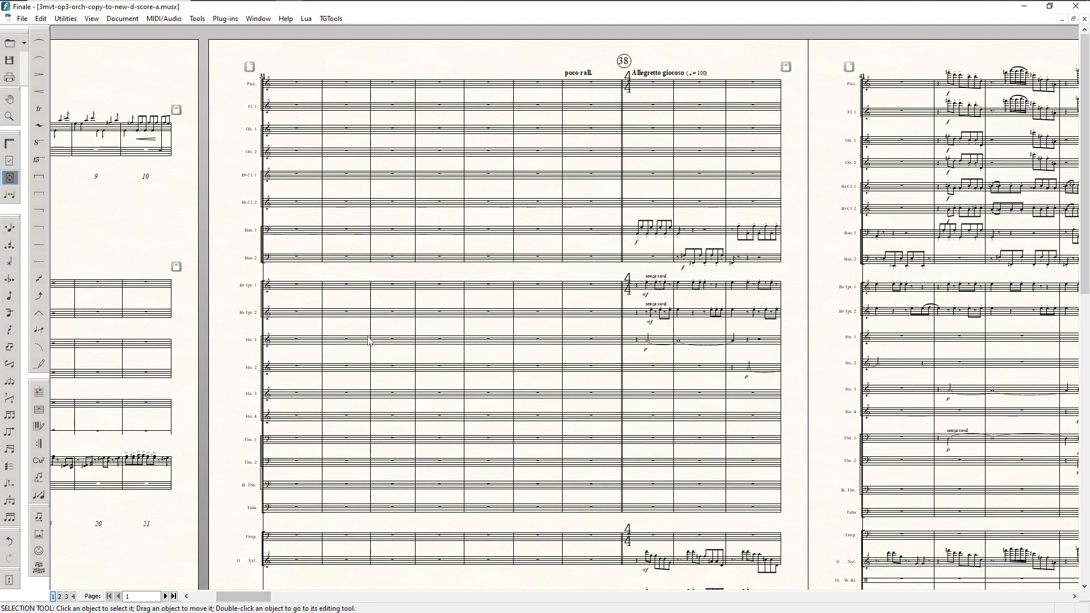
left_click_drag(263, 596, 296, 597)
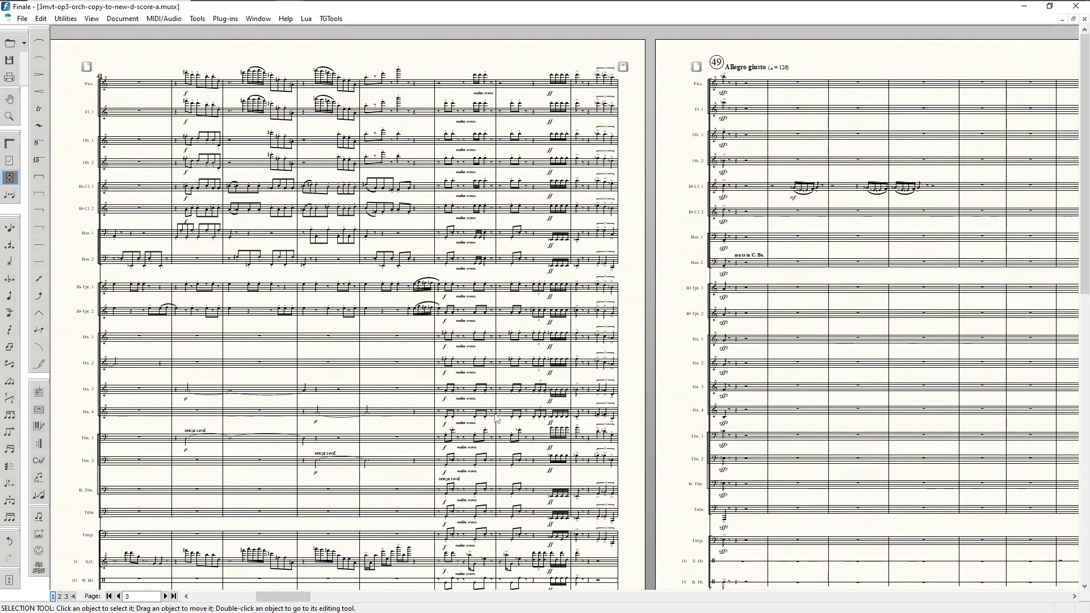
left_click_drag(279, 595, 306, 600)
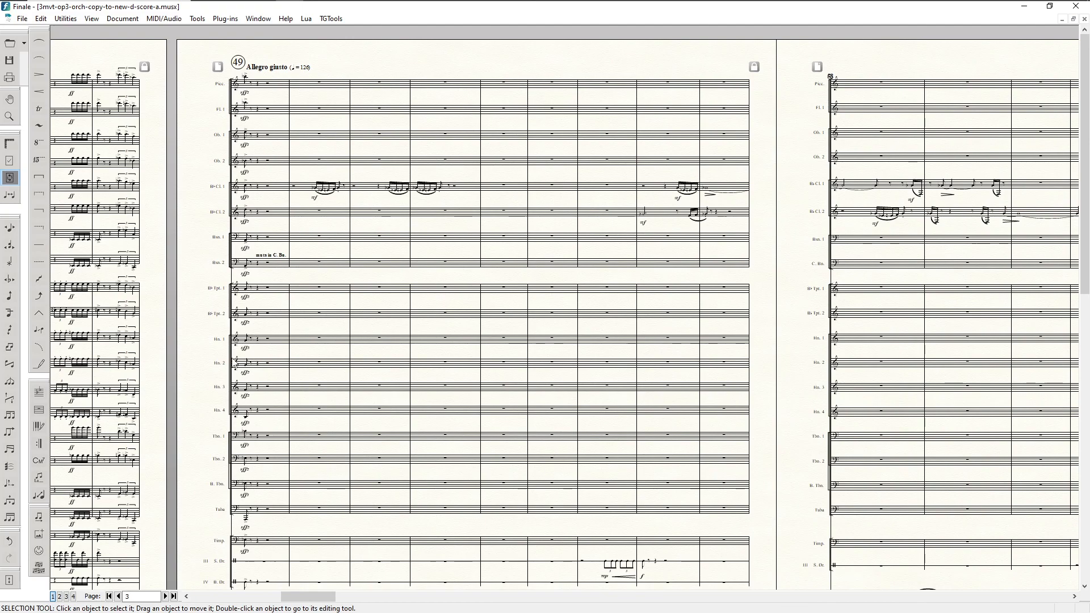
left_click_drag(309, 604, 477, 601)
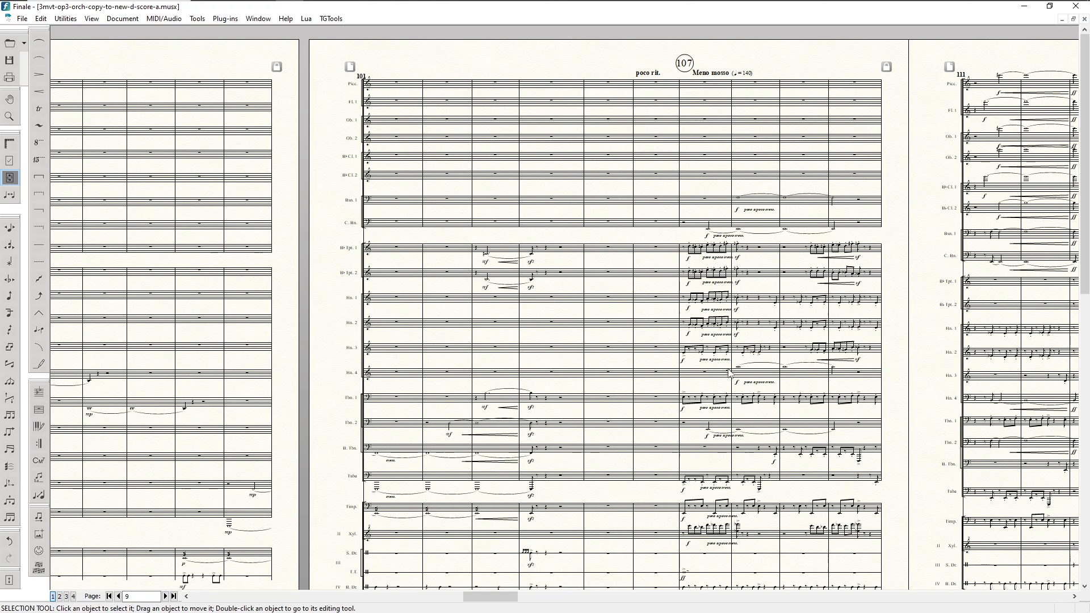
left_click_drag(500, 595, 521, 598)
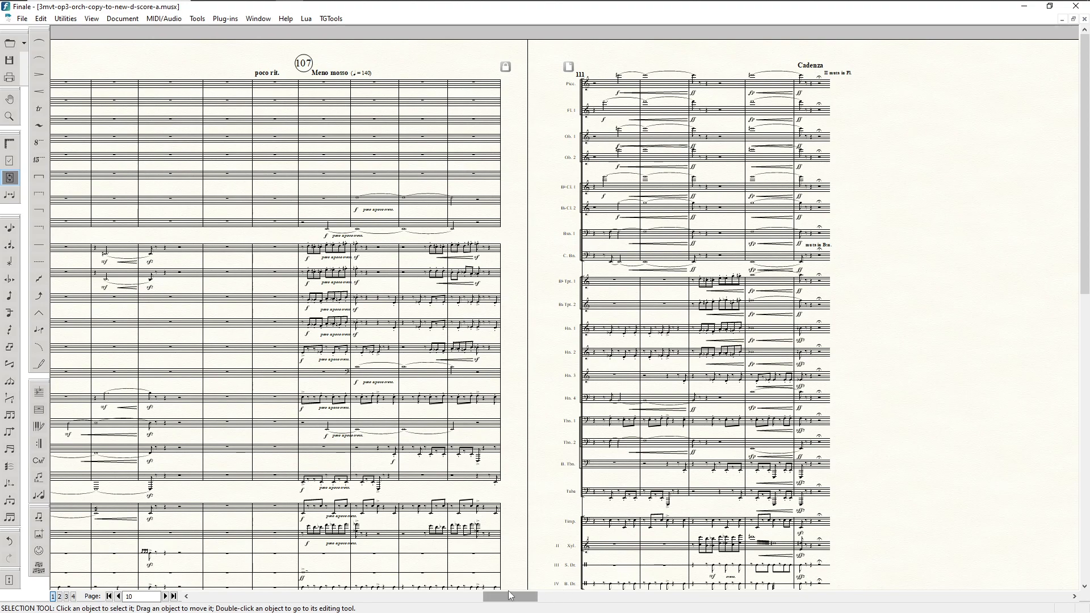
left_click_drag(519, 596, 584, 600)
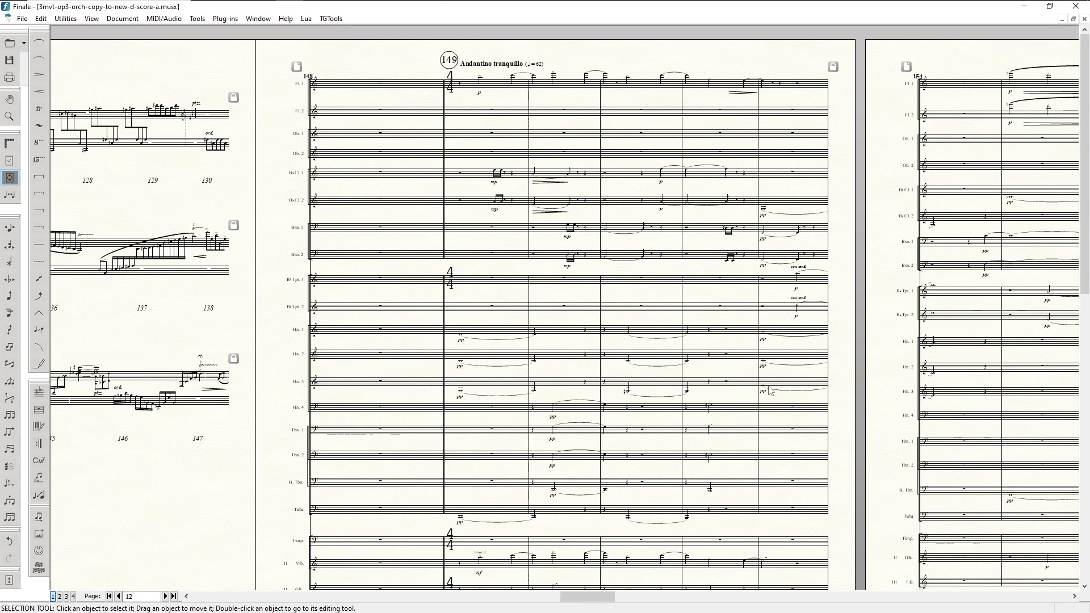
left_click_drag(572, 596, 693, 596)
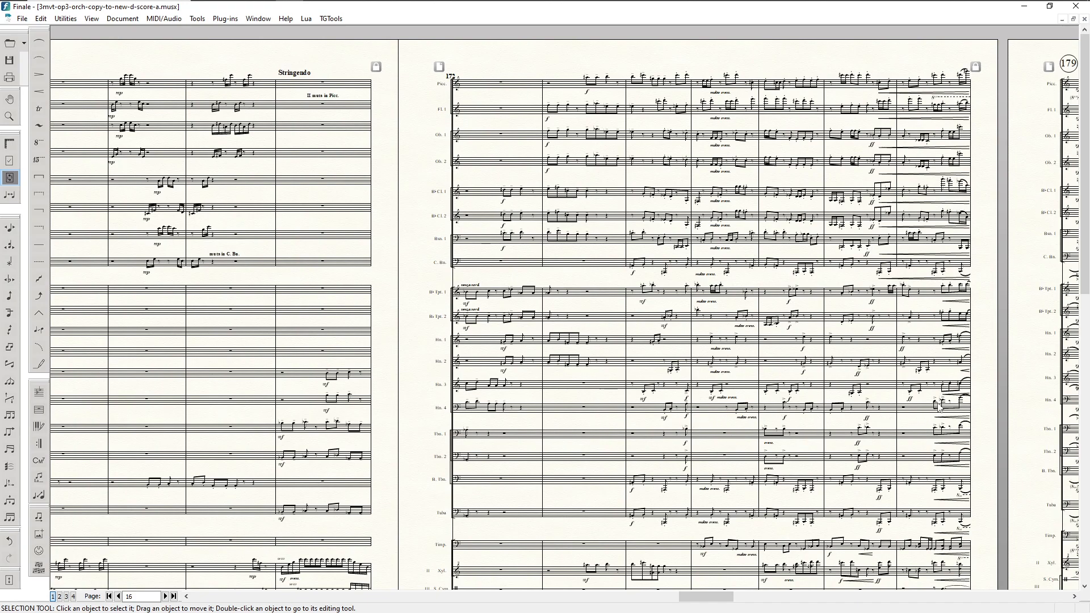
left_click_drag(717, 595, 735, 596)
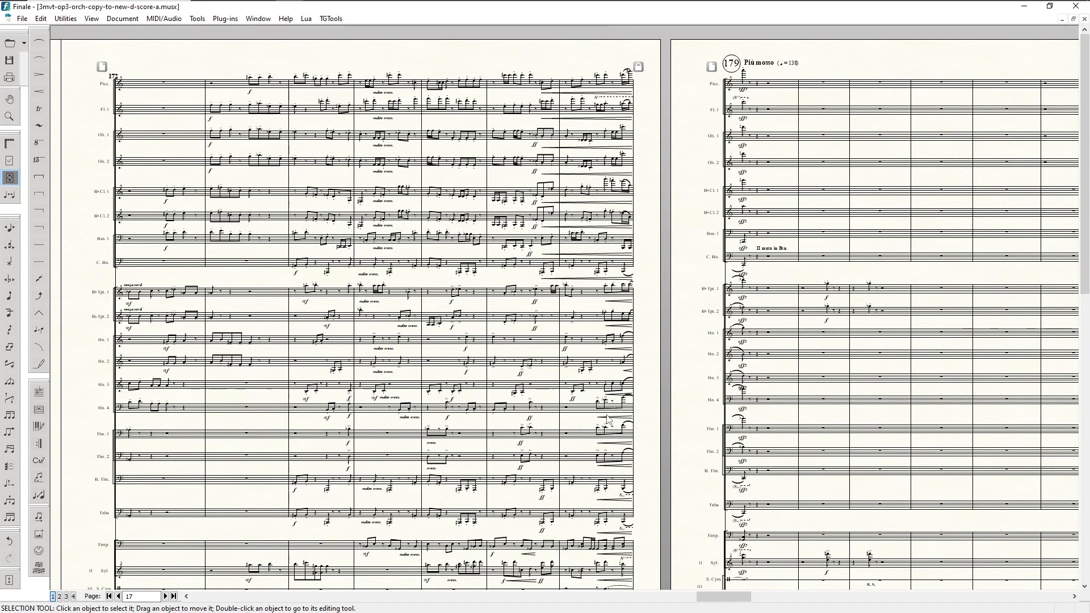
- Add a mid-measure treble clef change over the last notes of measure 178 in Horn 4, and save the score
key("ctrl+z")
key("F2")
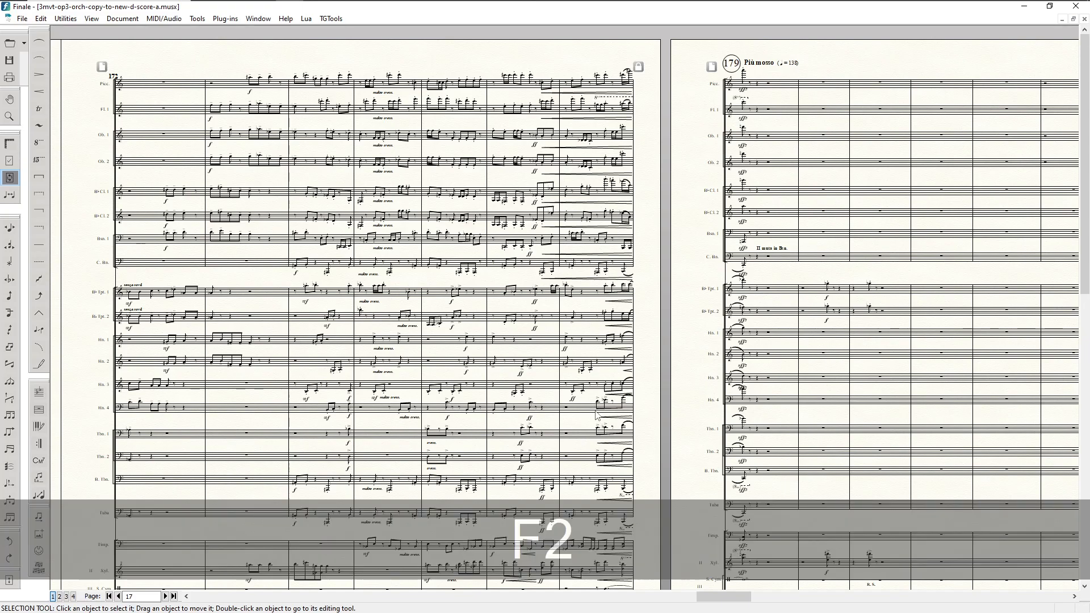
left_click(596, 415)
left_click_drag(596, 404, 635, 417)
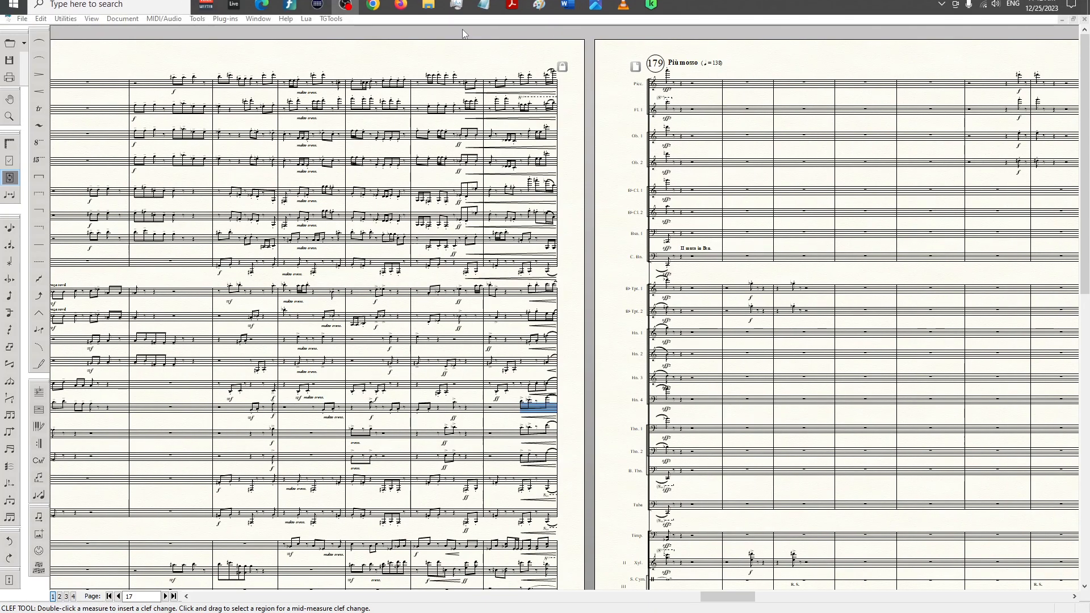
left_click(501, 421)
key("F10")
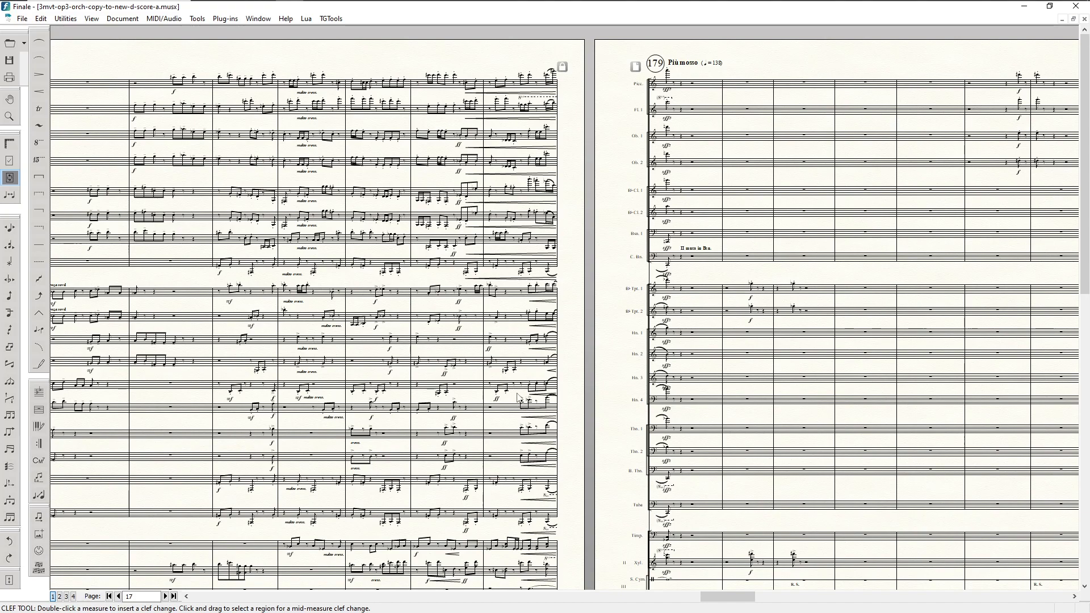
double_click(536, 408)
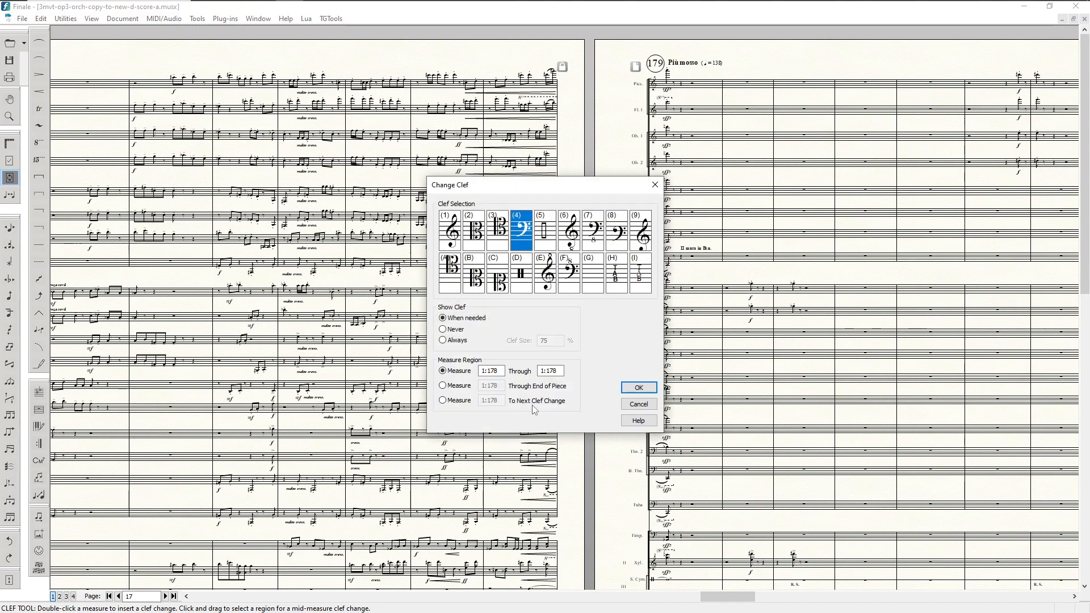
double_click(454, 239)
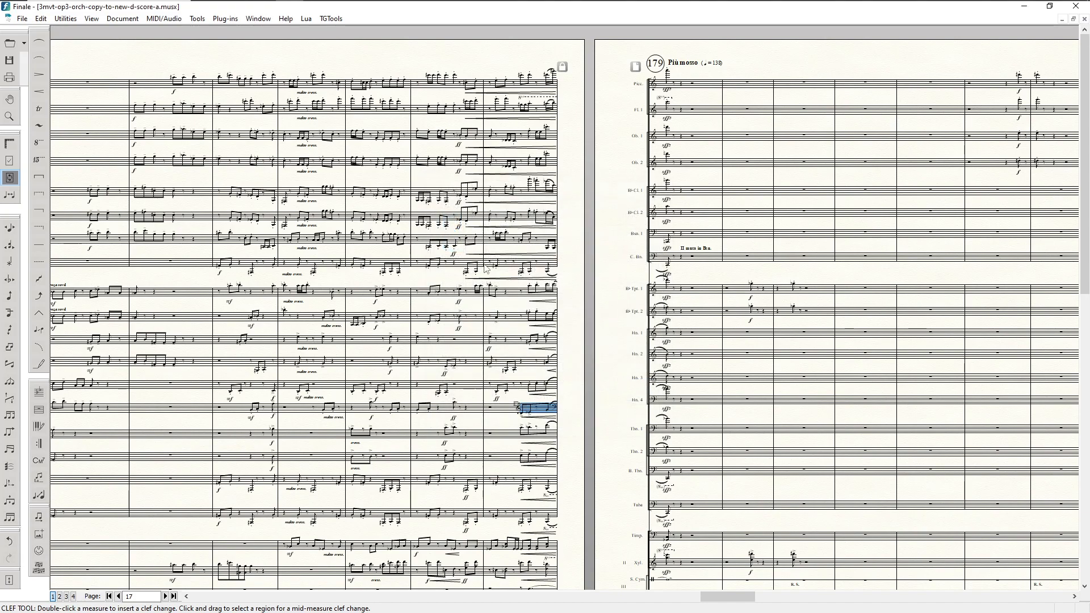
key("F3")
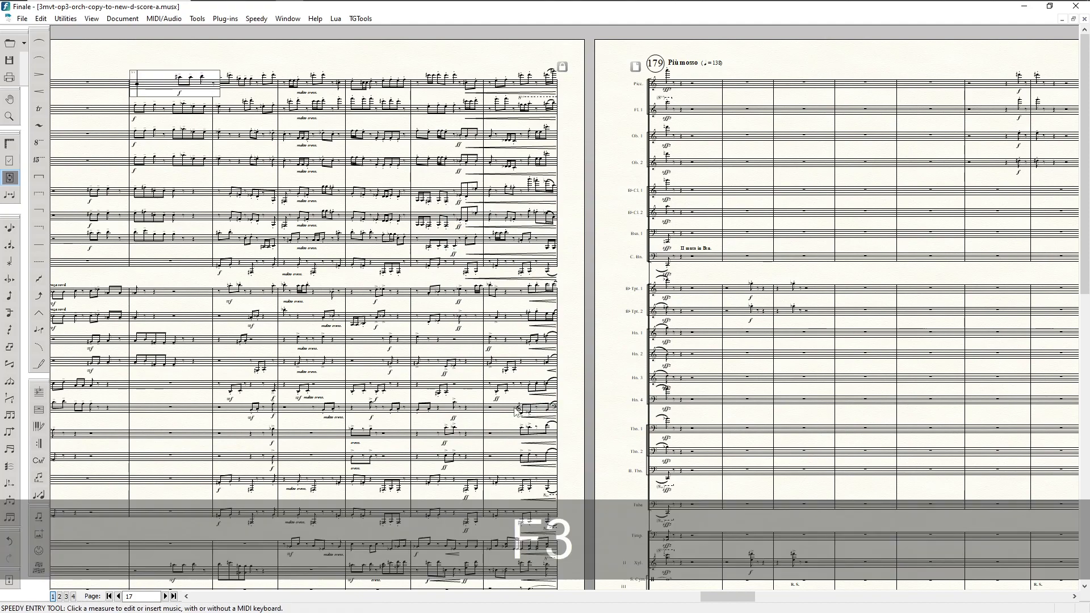
key("Escape")
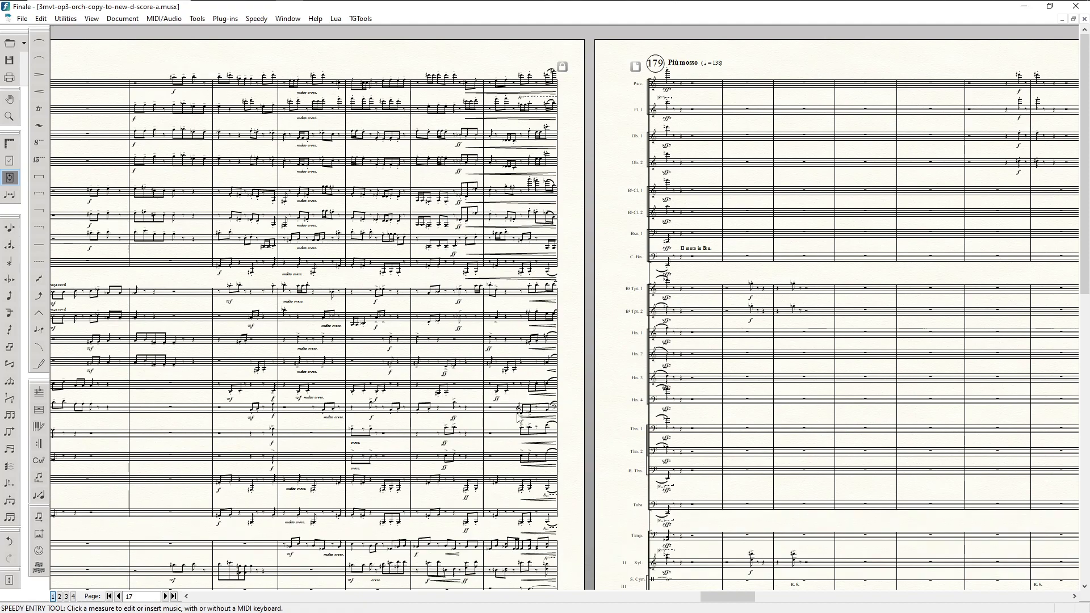
key("ctrl+s")
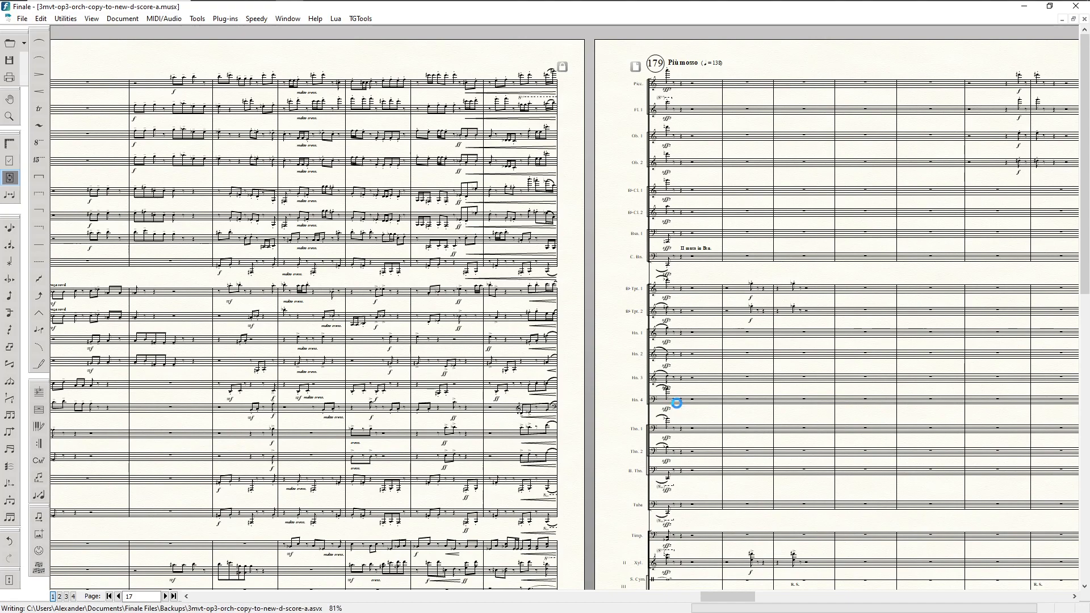
- Change the Horn 4 clef to treble from measure 179 to the next clef change
left_click(680, 405)
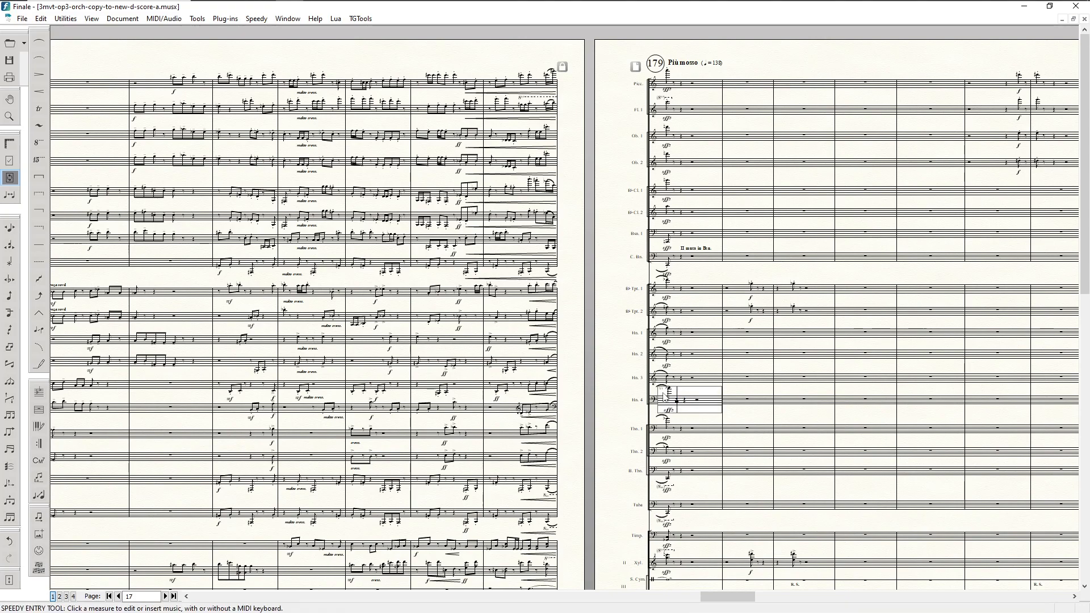
key("F10")
double_click(666, 397)
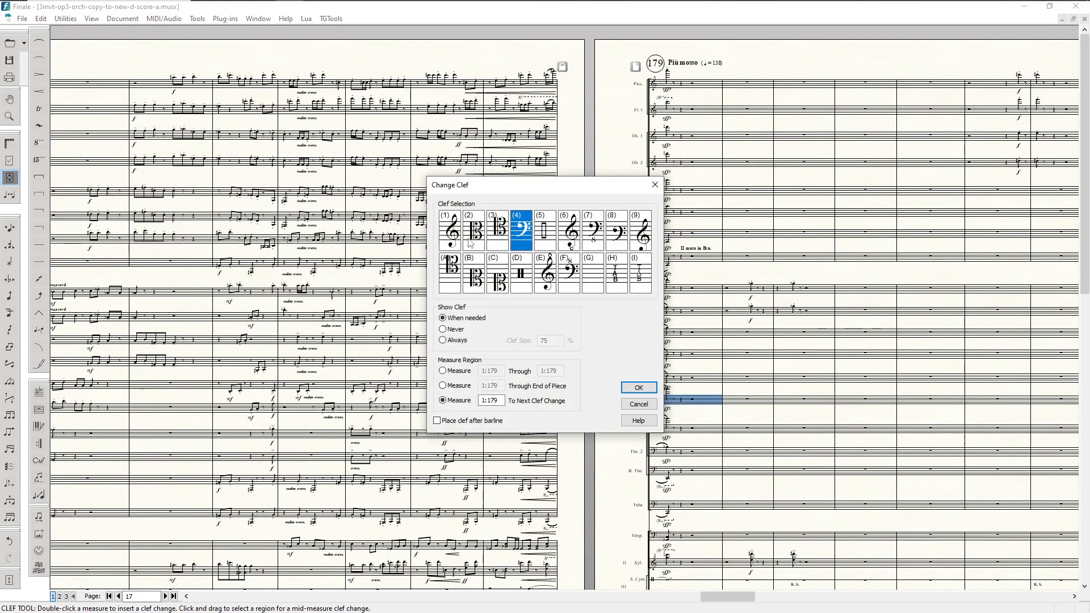
double_click(453, 239)
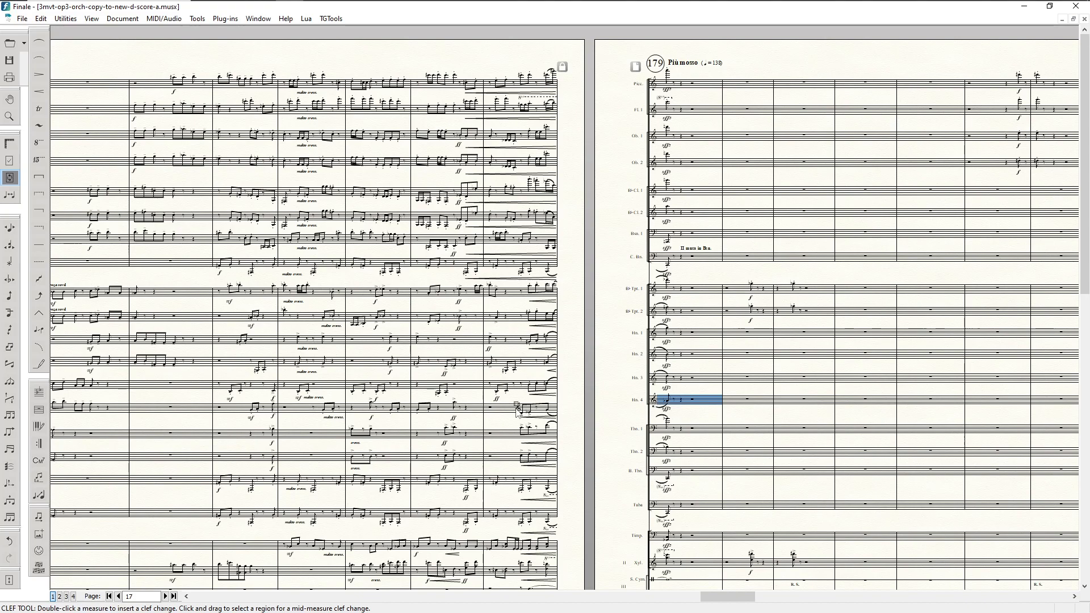
key("F3")
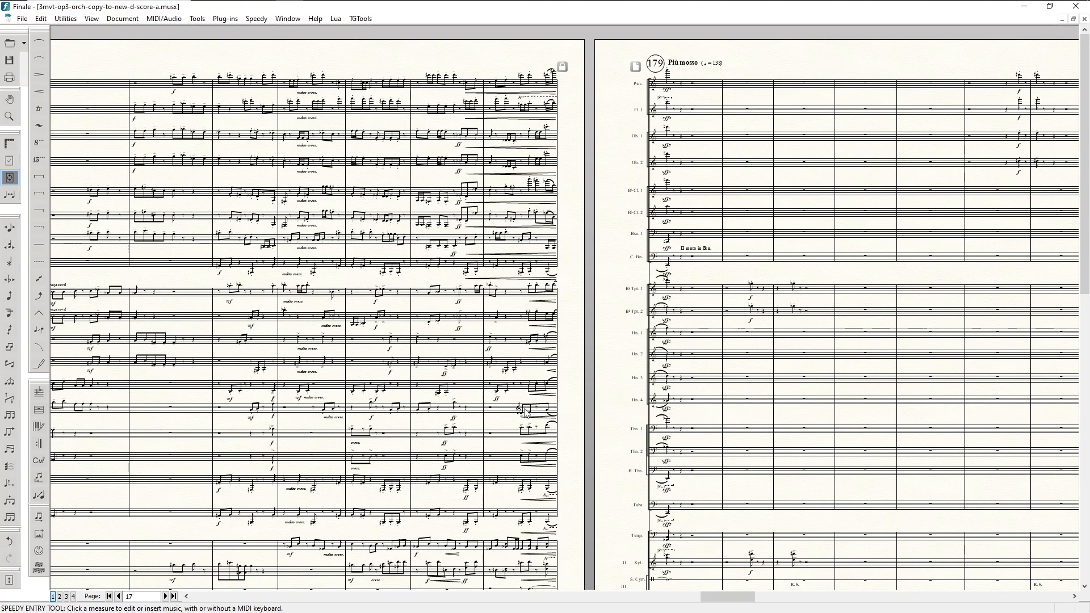
- Nudge the mid-measure treble clef in measure 178 of Horn 4 further left, away from the following note
left_click(524, 413)
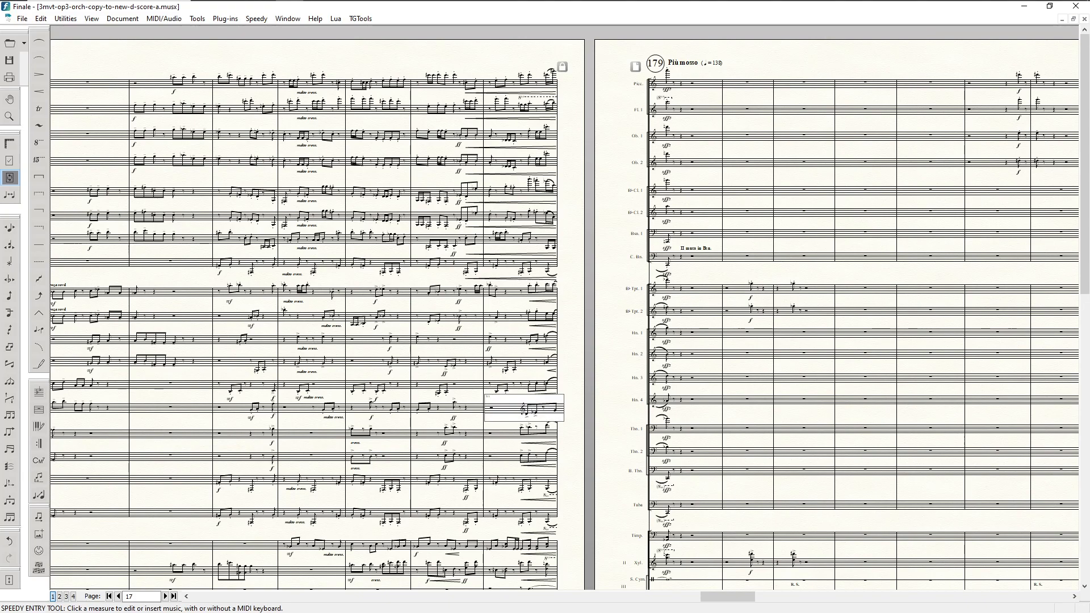
key("ctrl+z")
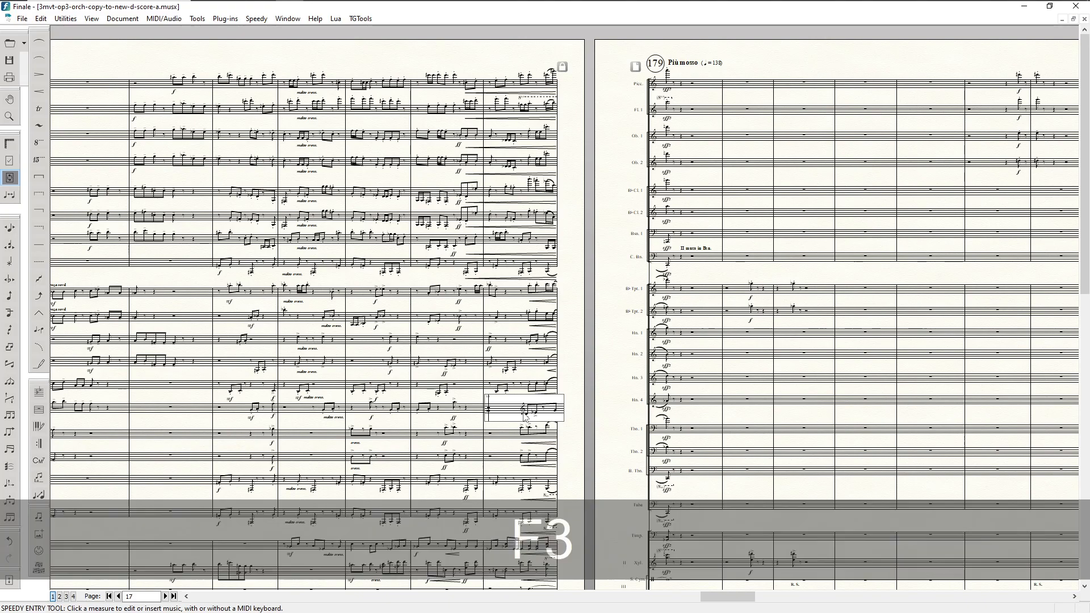
left_click(477, 419)
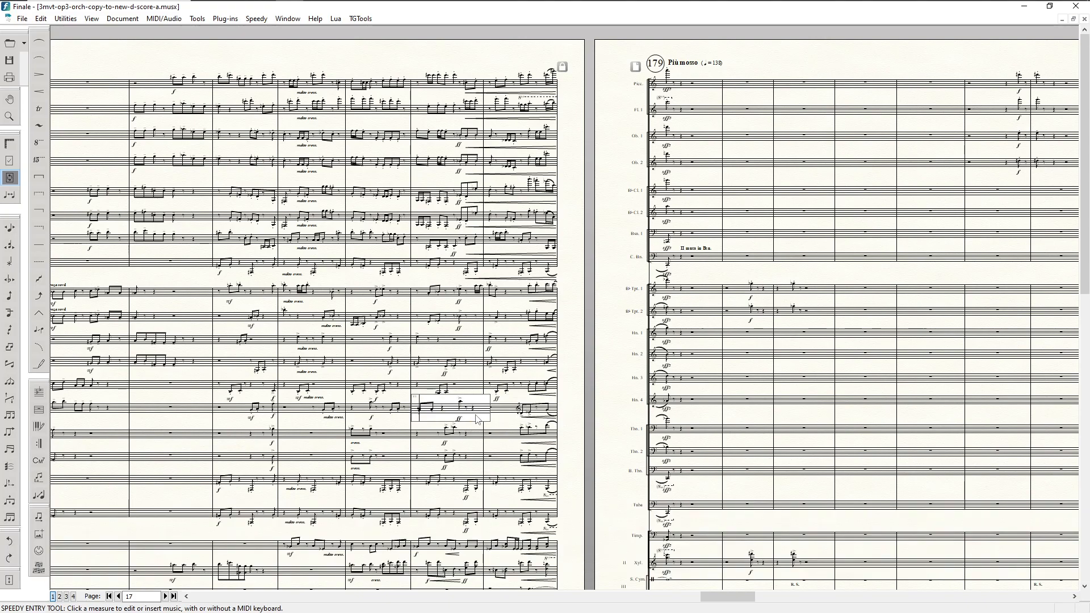
key("F10")
left_click(516, 405)
key("Left")
key("Left")
key("Left")
key("Left")
key("Left")
key("Left")
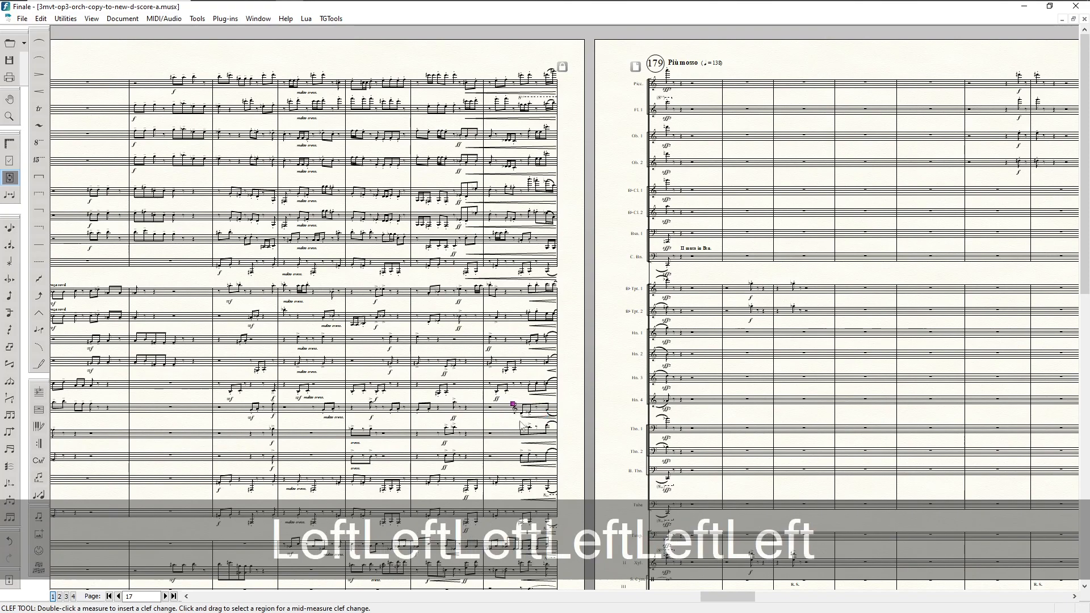
- Examine the layout, spacing and horn clefs page by page from page 17 to page 26, around measures 251 to 258
scroll(518, 403, "down", 2)
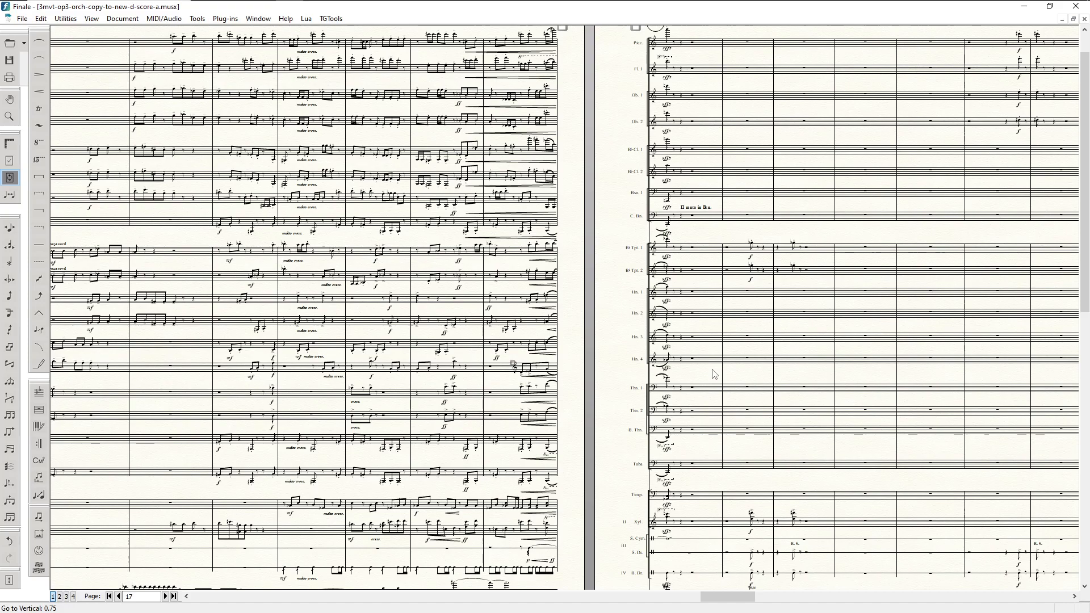
key("ctrl+Page_Down")
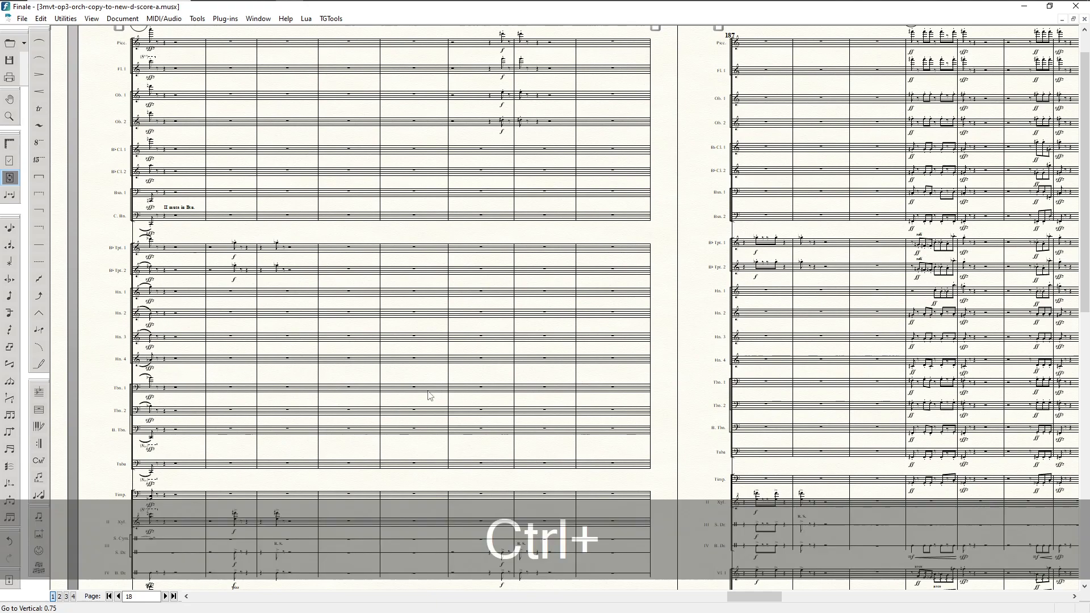
key("ctrl+Page_Down")
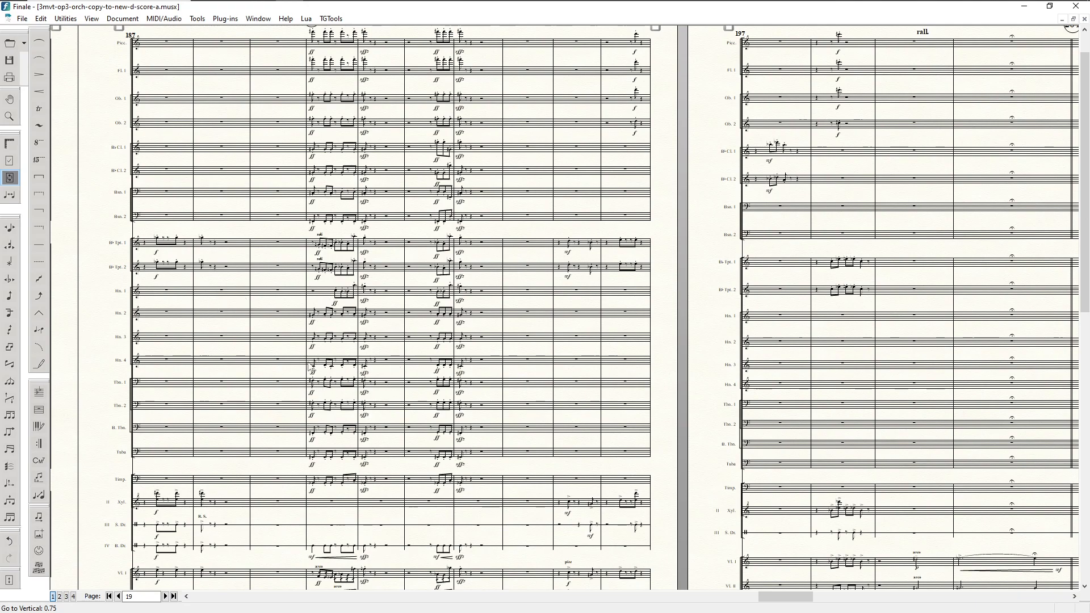
key("ctrl+Page_Down")
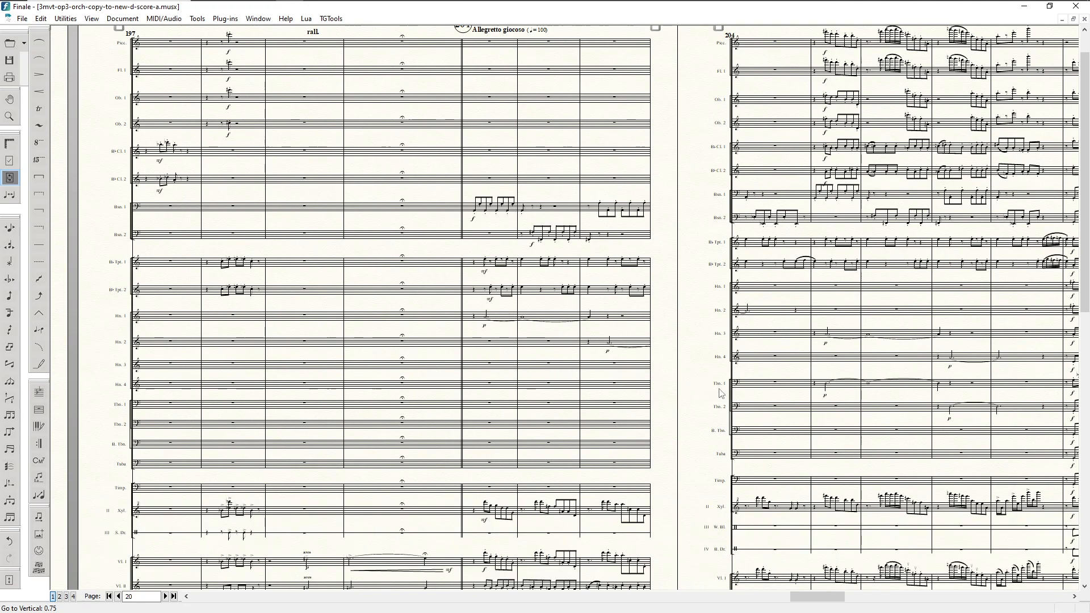
key("ctrl+Page_Down")
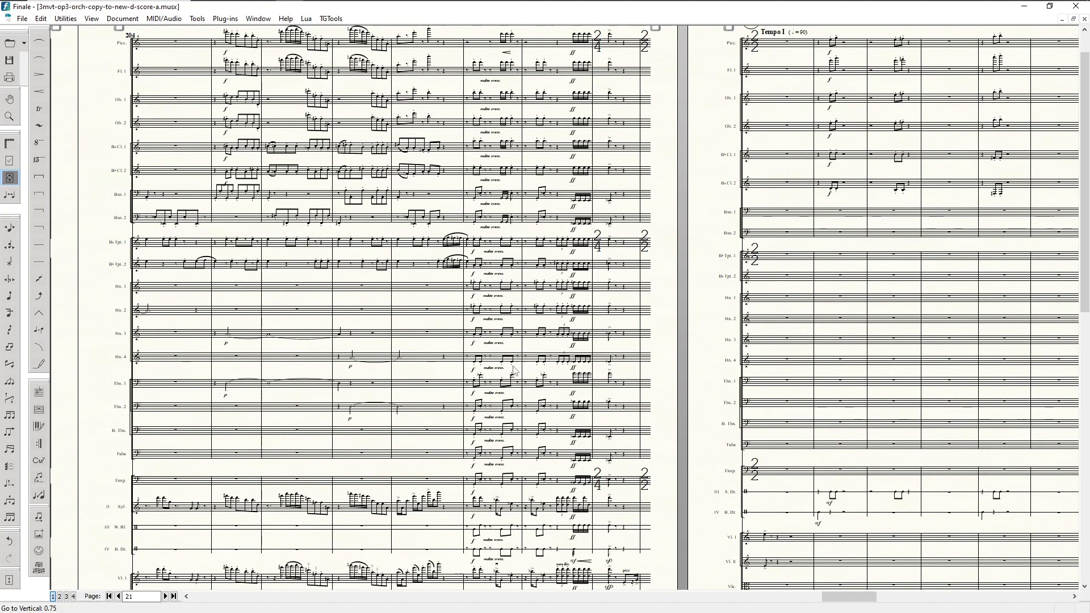
key("ctrl")
key("ctrl+Page_Down")
key("ctrl+Page_Down")
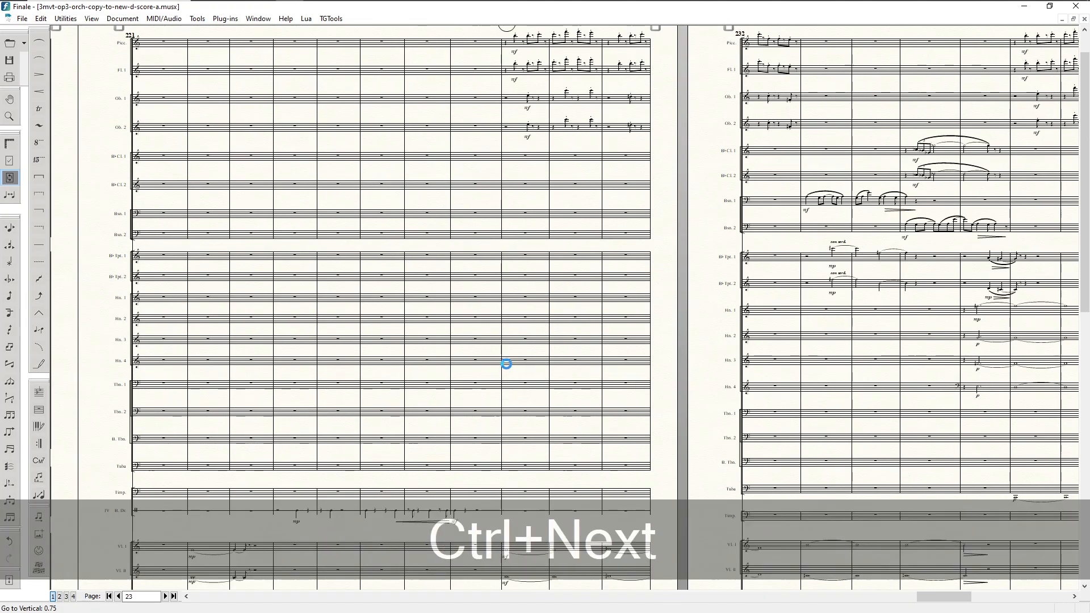
key("ctrl+Page_Down")
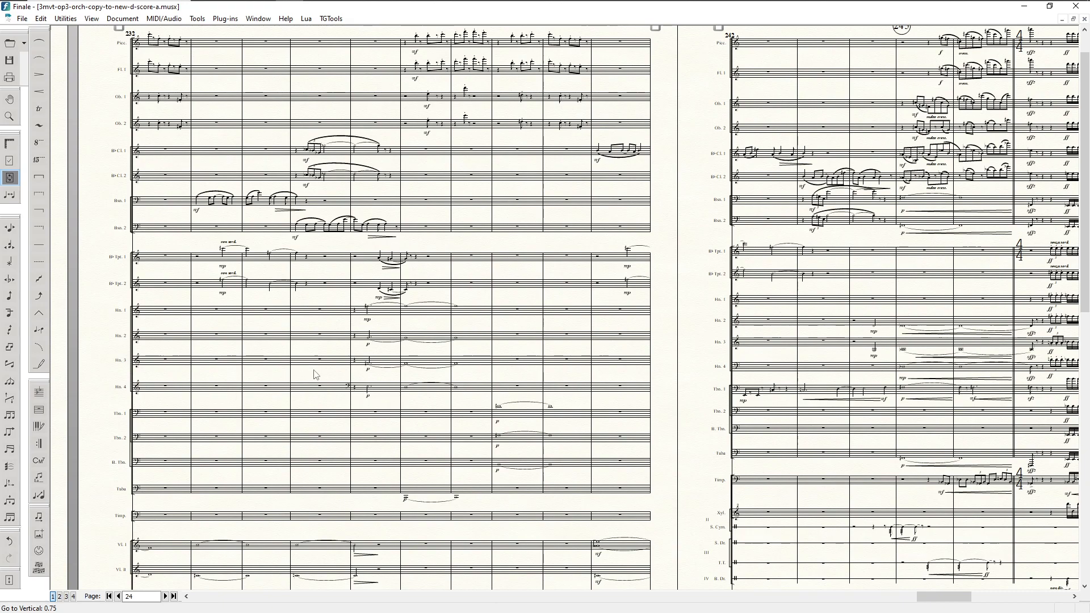
key("ctrl+Page_Down")
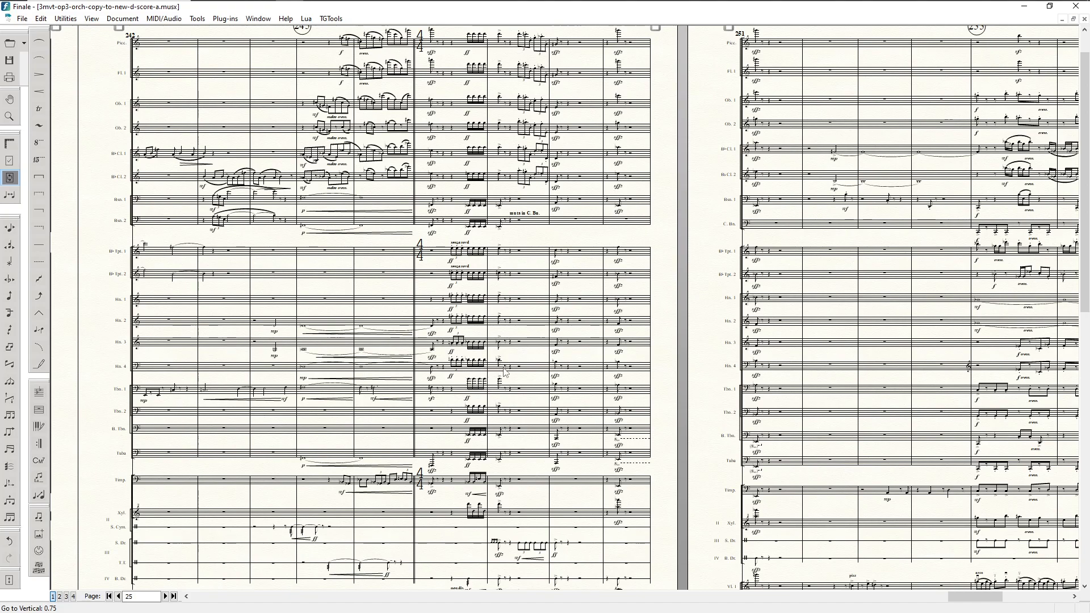
key("ctrl+Page_Down")
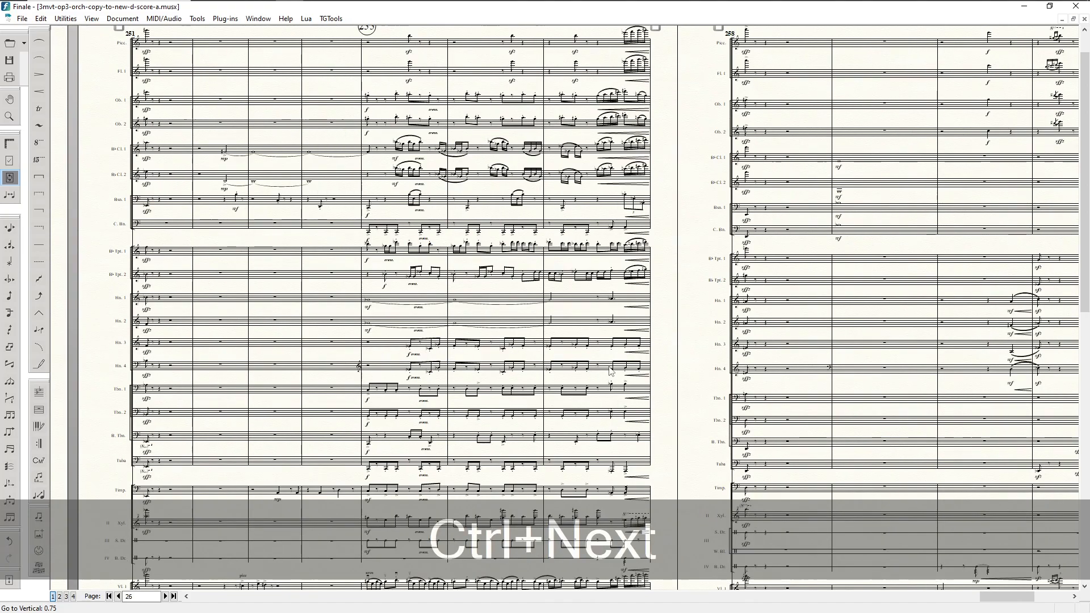
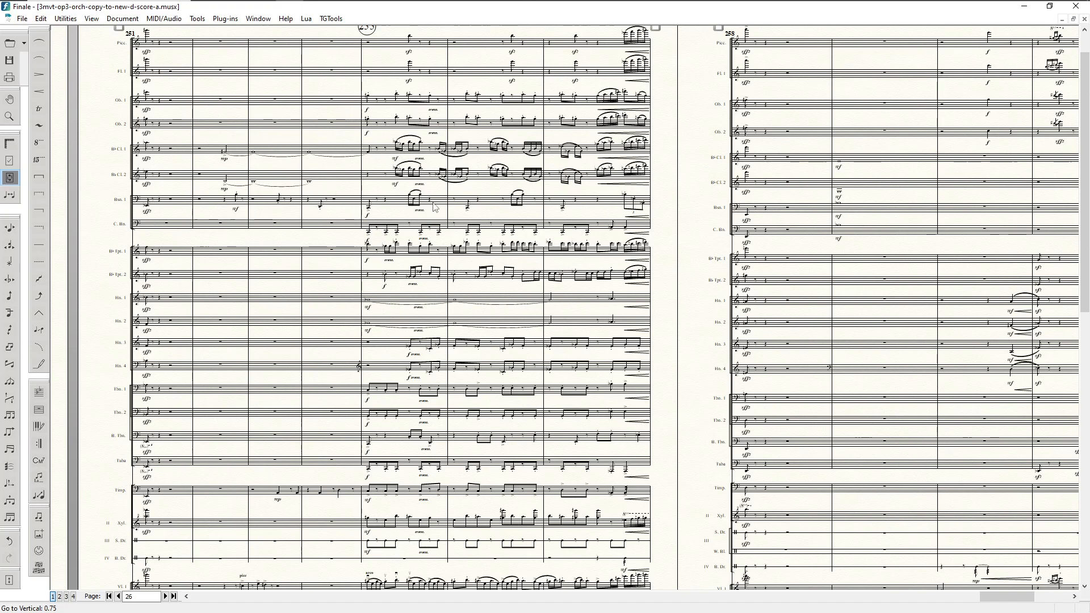
left_click(228, 22)
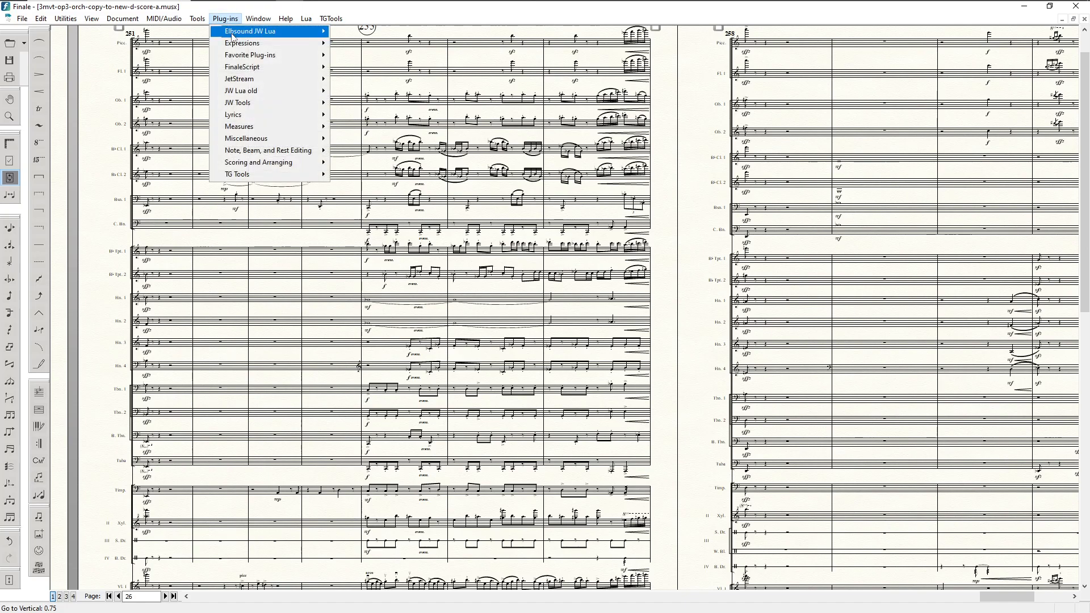
mouse_move(233, 37)
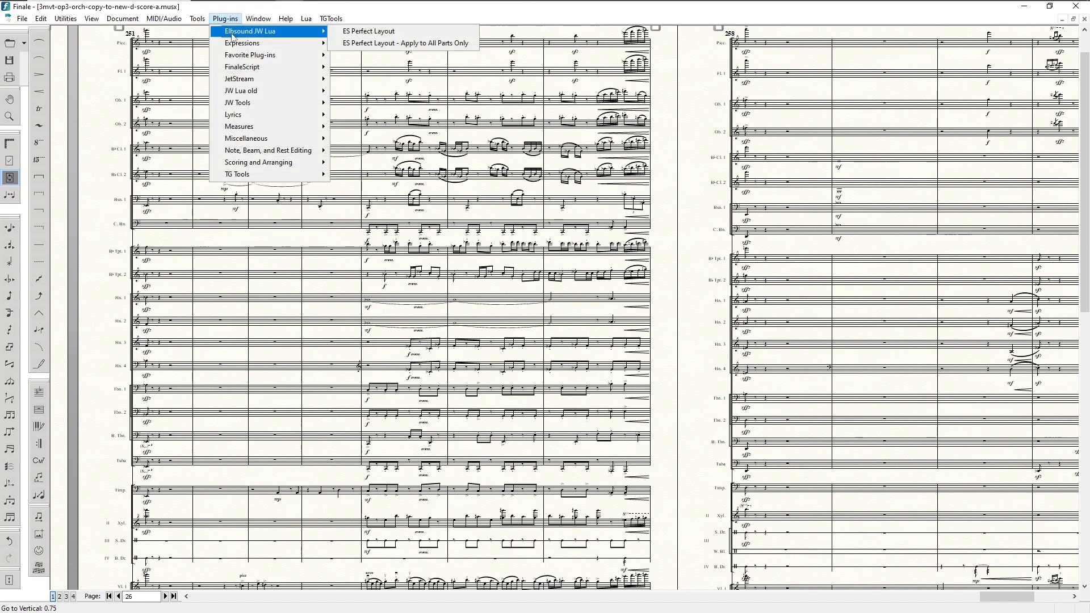
left_click(385, 286)
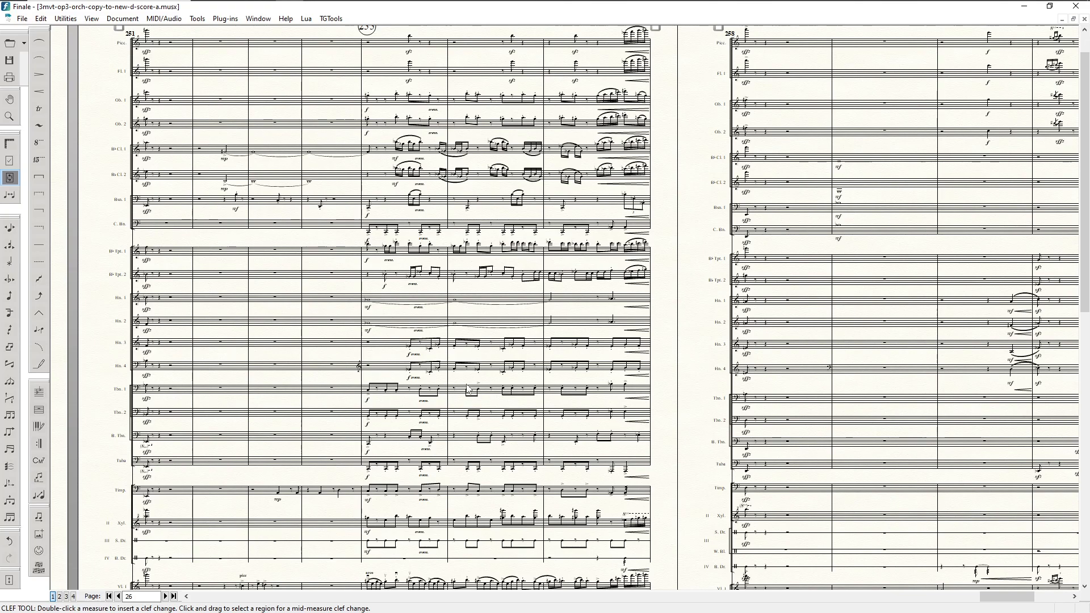
- Change Horn 4 on page 27 to treble clef from measure 259 until just before the last note of measure 260
key("shift")
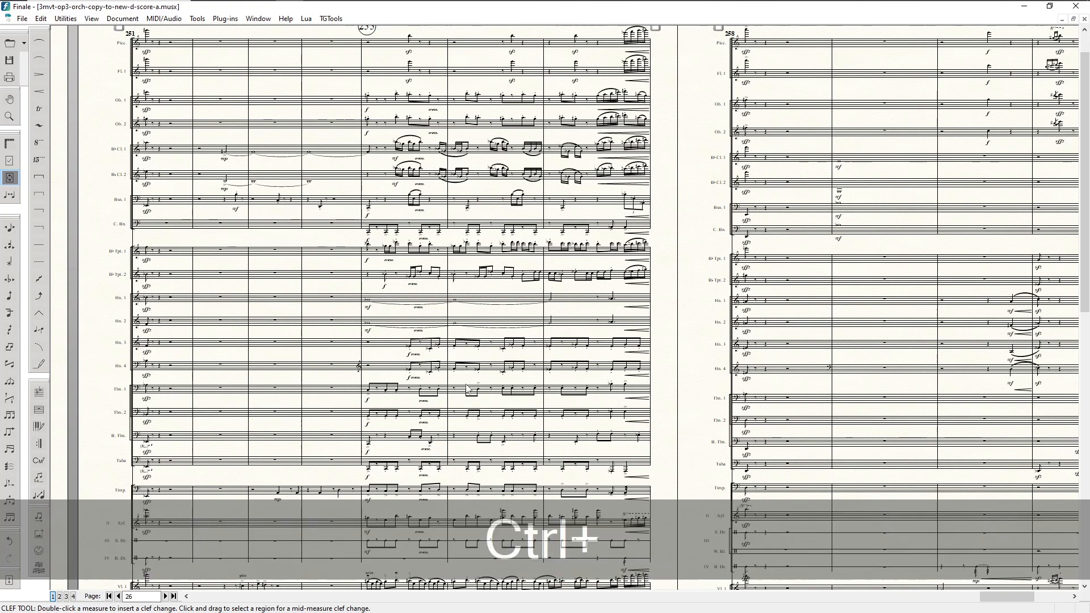
key("ctrl+Page_Down")
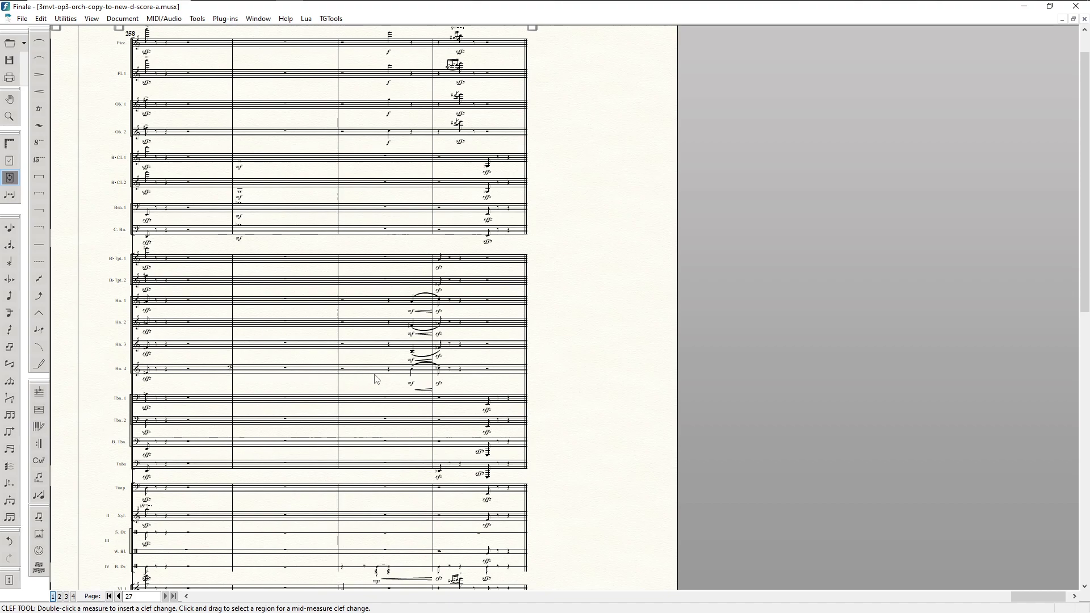
left_click_drag(237, 356, 408, 378)
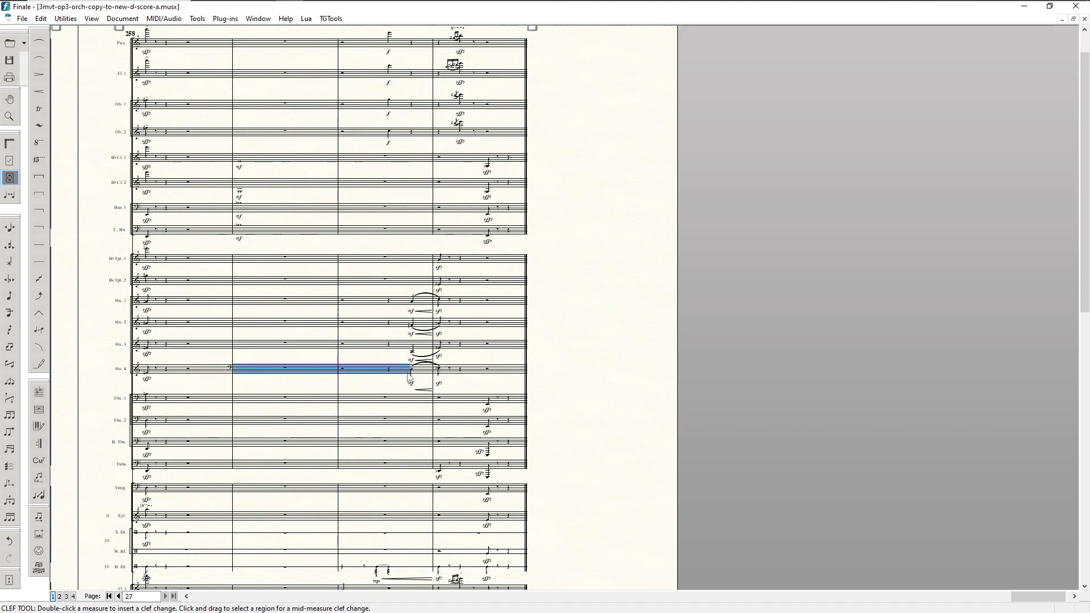
key("F10")
double_click(243, 373)
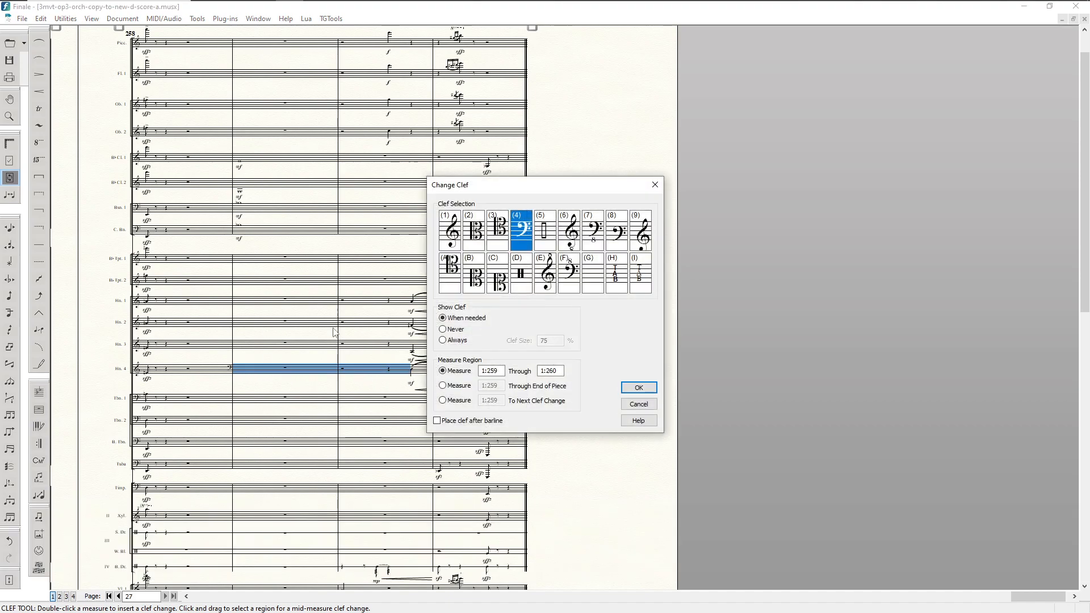
key("Return")
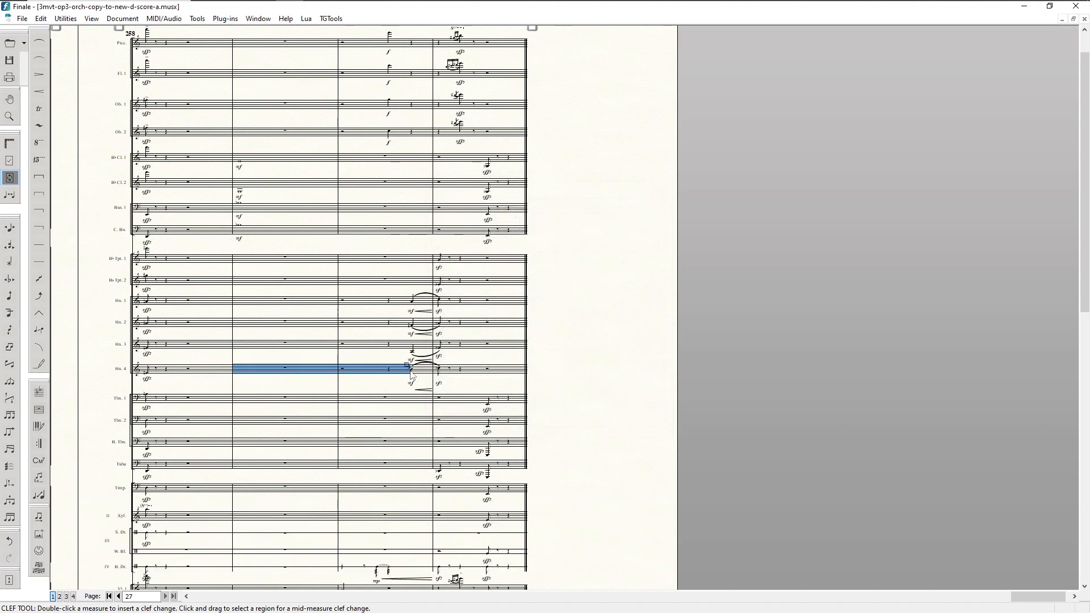
- Reopen the horn parts' measure 260 in Speedy Entry with Automatic Music Spacing on, and turn that option off
key("F3")
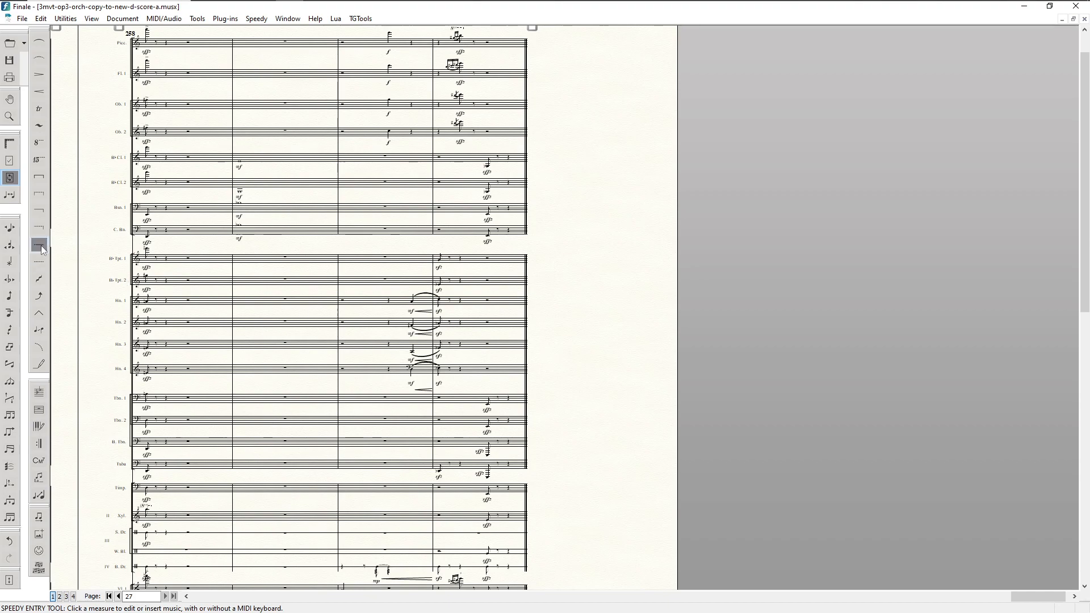
left_click(379, 376)
left_click(375, 333)
left_click(361, 356)
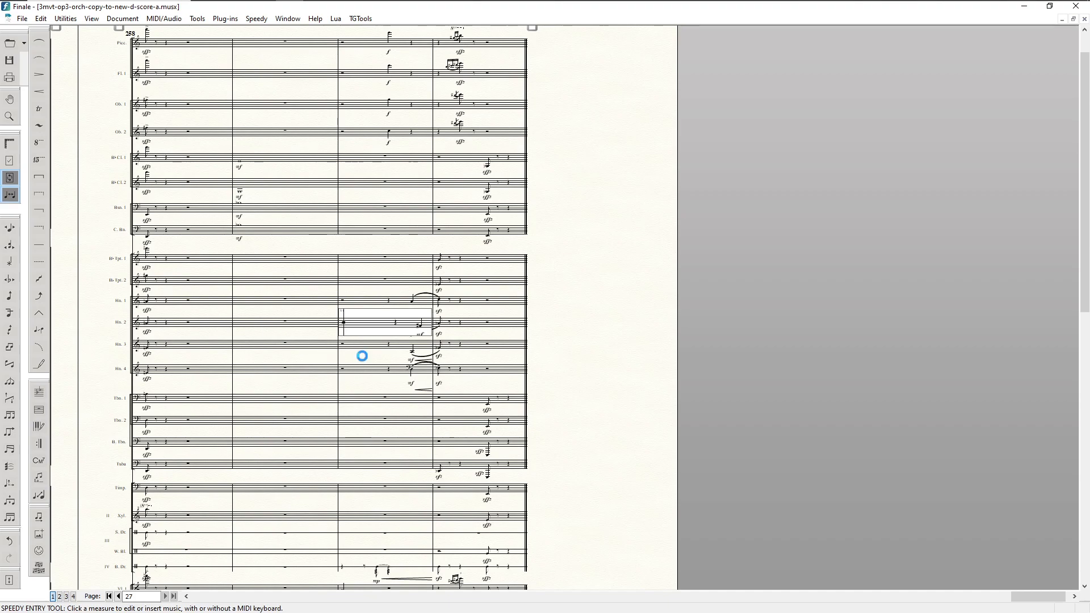
left_click(8, 196)
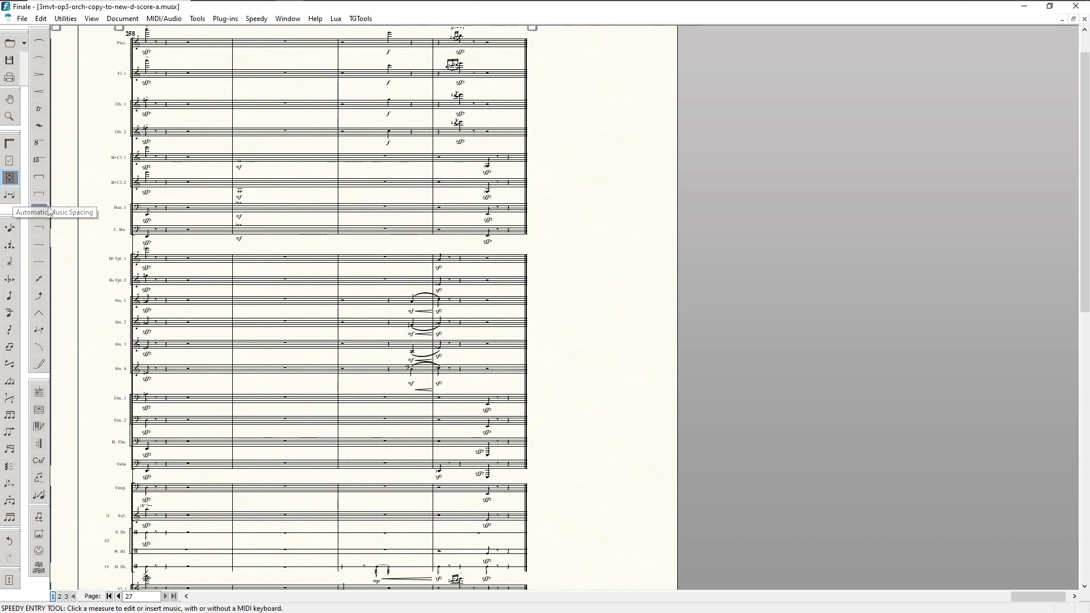
left_click(13, 196)
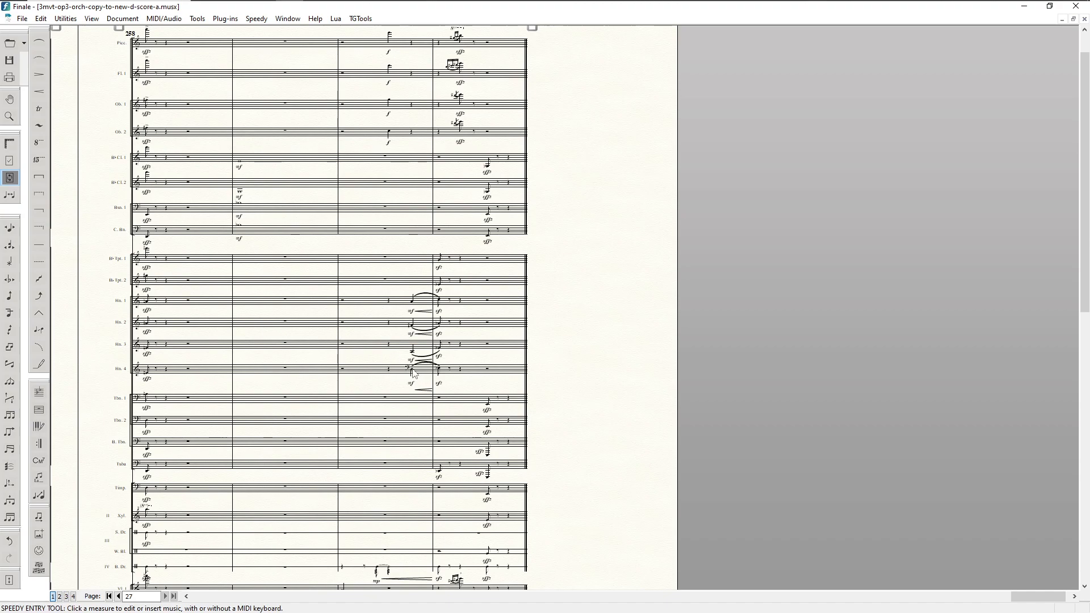
- Nudge the bass clef before the last note of Horn 4's measure 260 slightly left
key("F10")
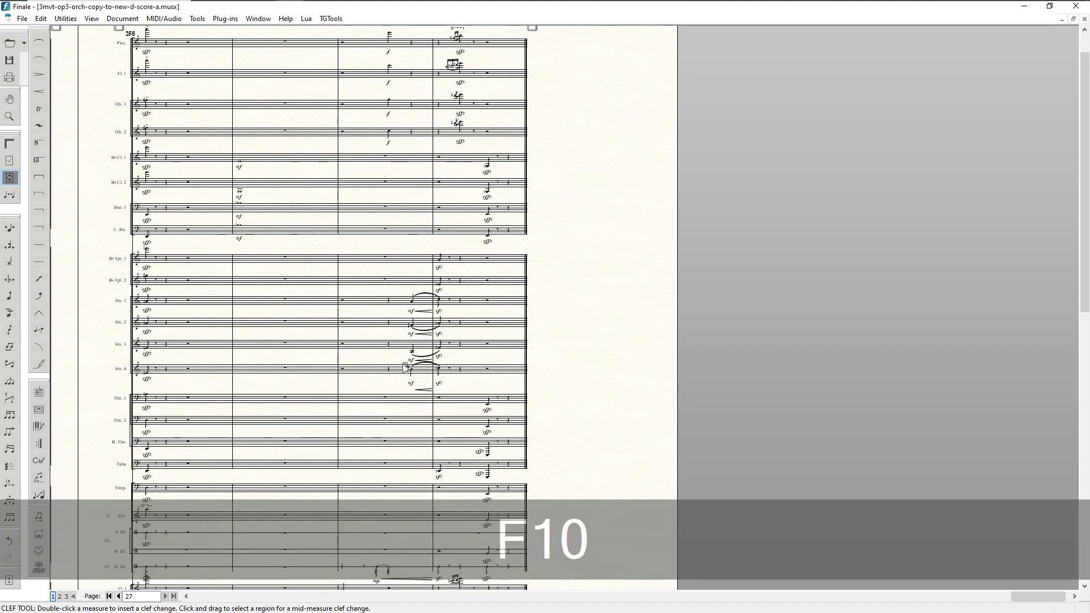
key("Left")
key("Left")
key("Left")
key("Left")
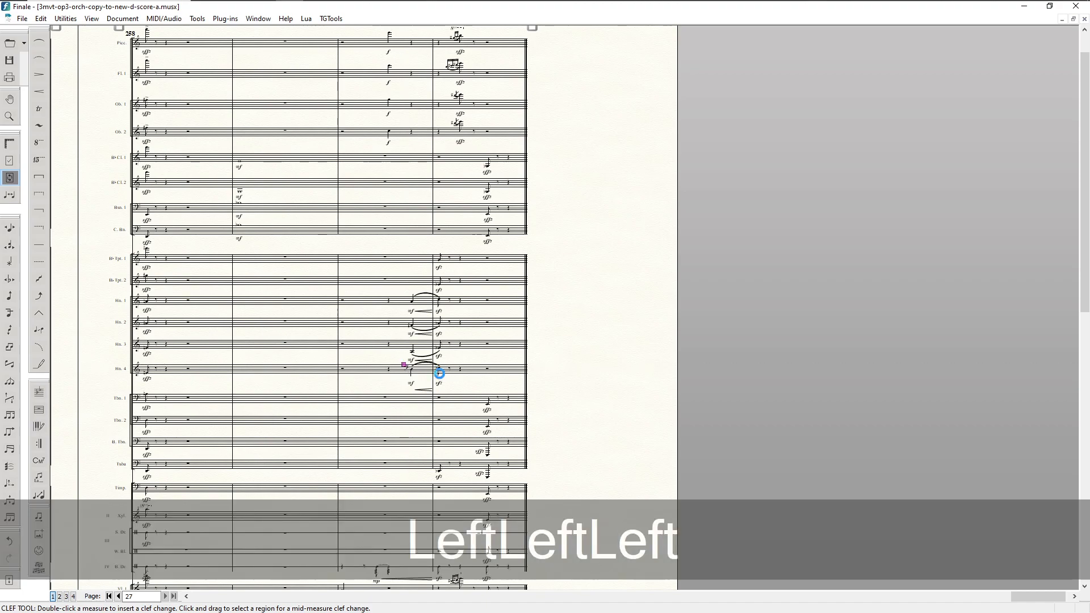
- Check the lower staves of page 27 and return to the top of page 1 of the score
scroll(386, 359, "down", 1)
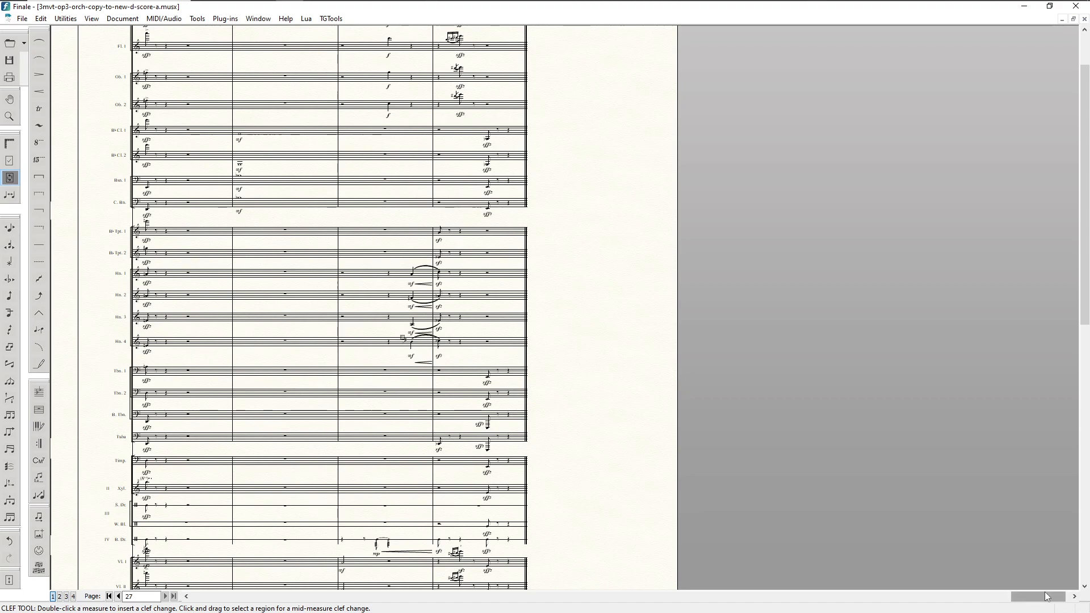
key("Home")
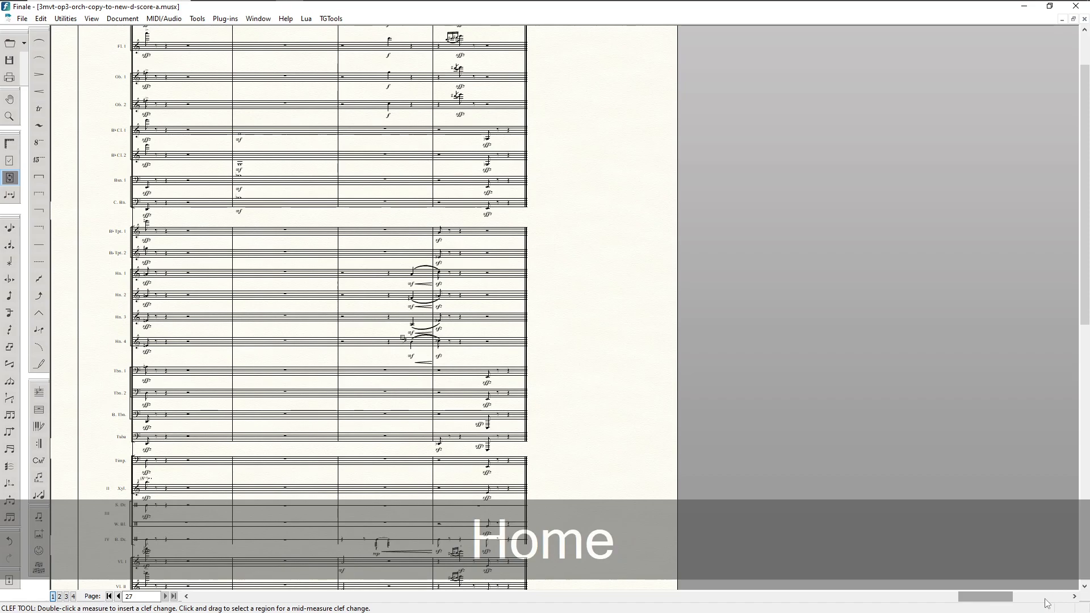
key("Home")
key("Home")
key("Home")
key("Home")
key("Home")
key("Home")
key("Home")
key("Home")
key("Home")
key("Home")
key("Home")
key("Home")
key("Home")
key("Home")
key("Home")
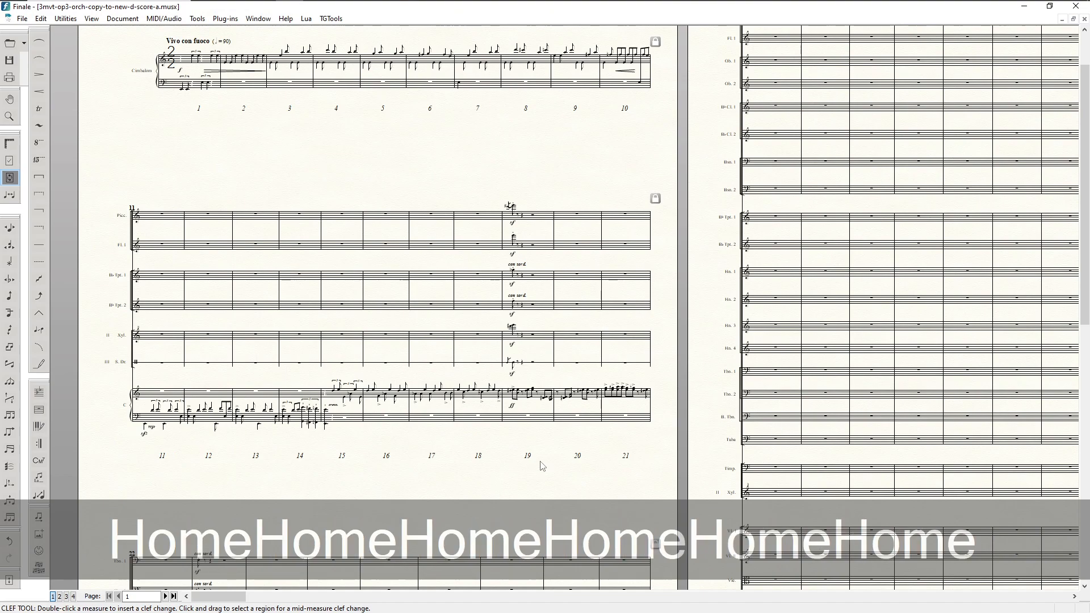
scroll(316, 397, "up", 2)
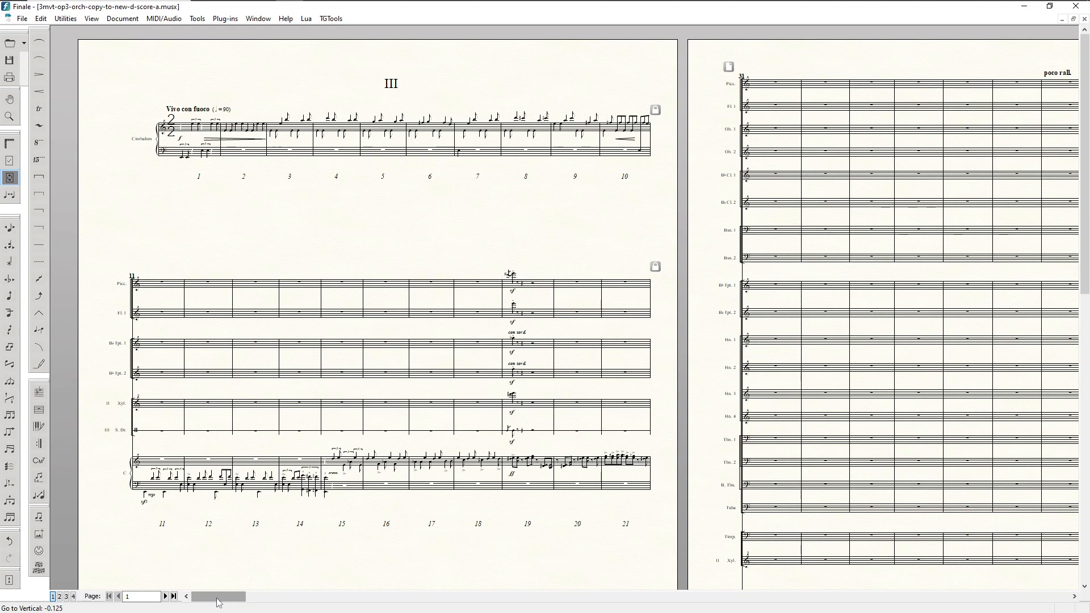
- Remove the bold style from the "muta in C. Bn." expression above Bassoon 2 in measure 49 on page 4 and reassign it
mouse_move(219, 603)
left_mouse_down()
mouse_move(250, 603)
mouse_move(214, 601)
left_mouse_up()
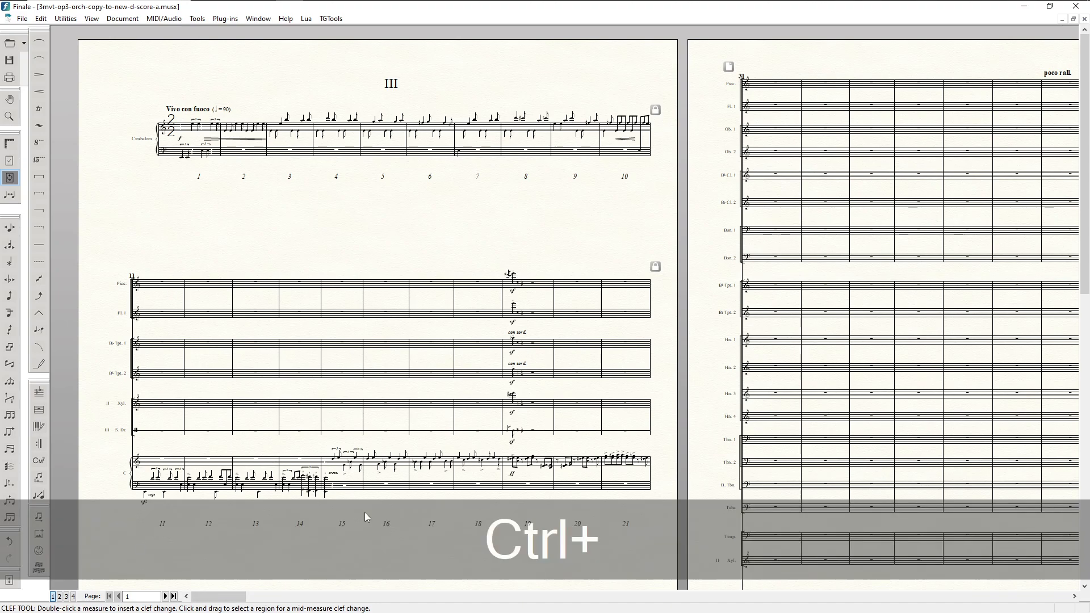
key("ctrl+Page_Down")
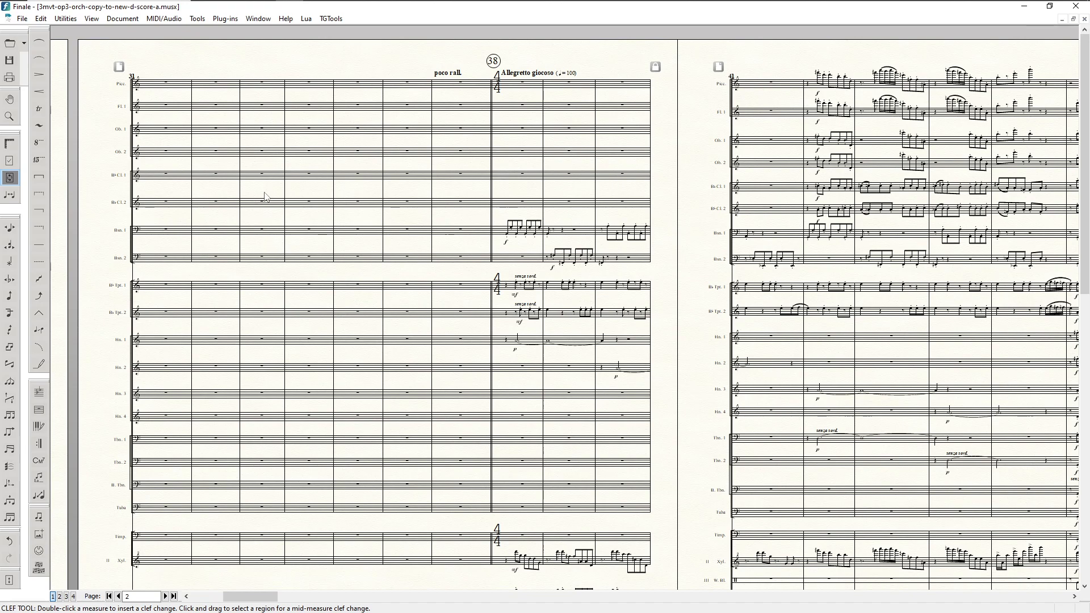
key("ctrl+Page_Down")
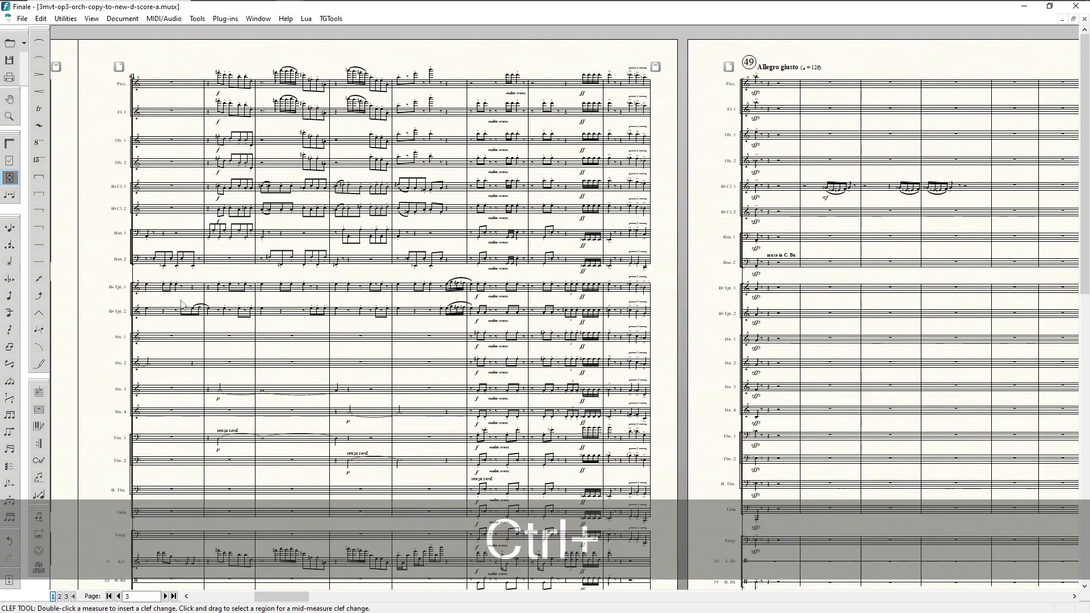
key("ctrl+Page_Down")
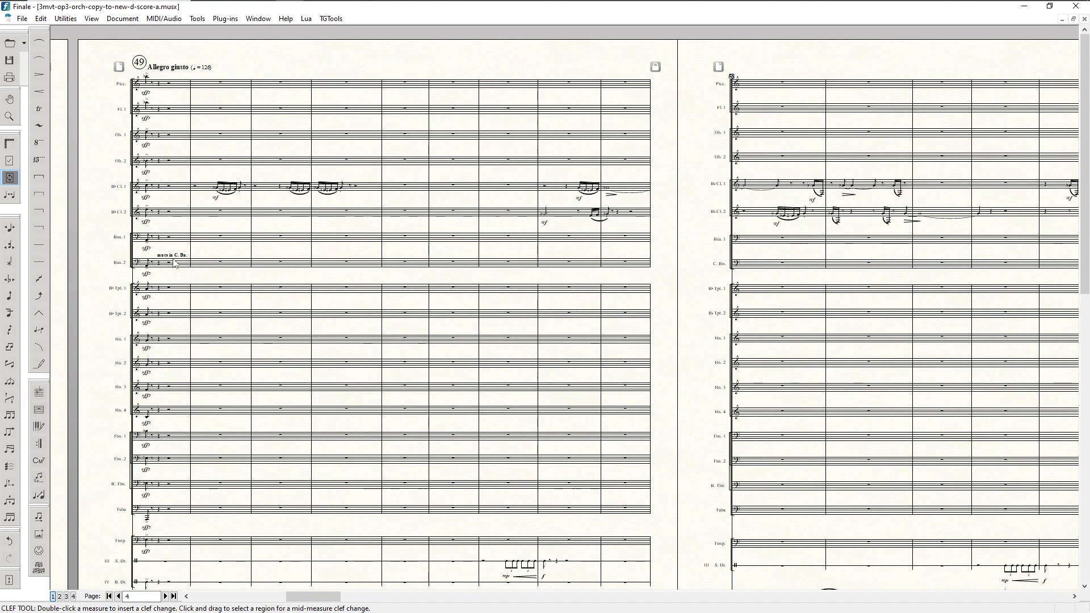
key("F8")
double_click(164, 259)
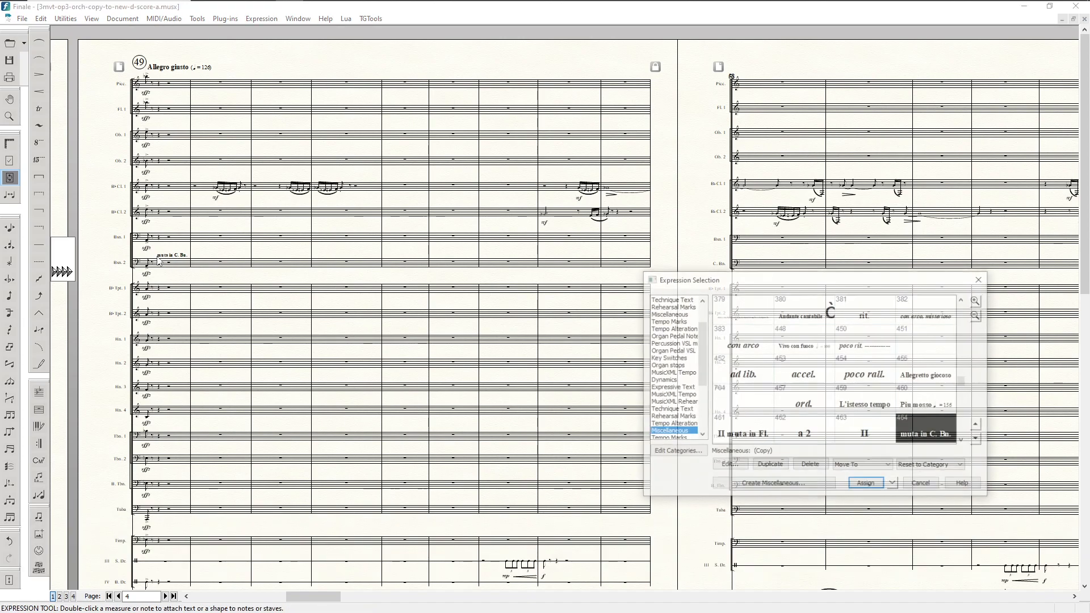
left_click(729, 466)
left_click(731, 393)
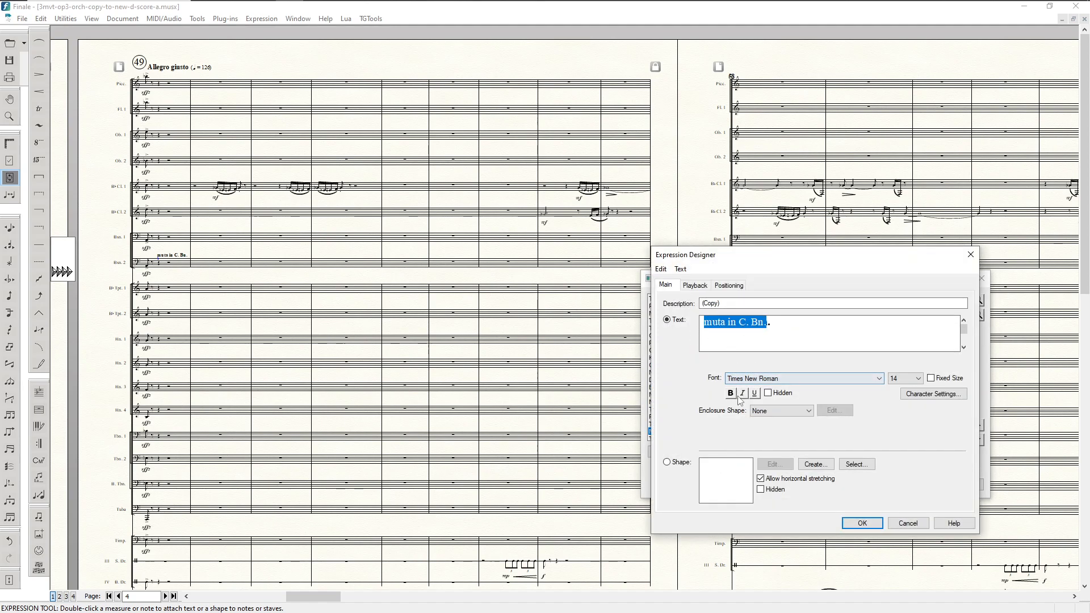
left_click(862, 523)
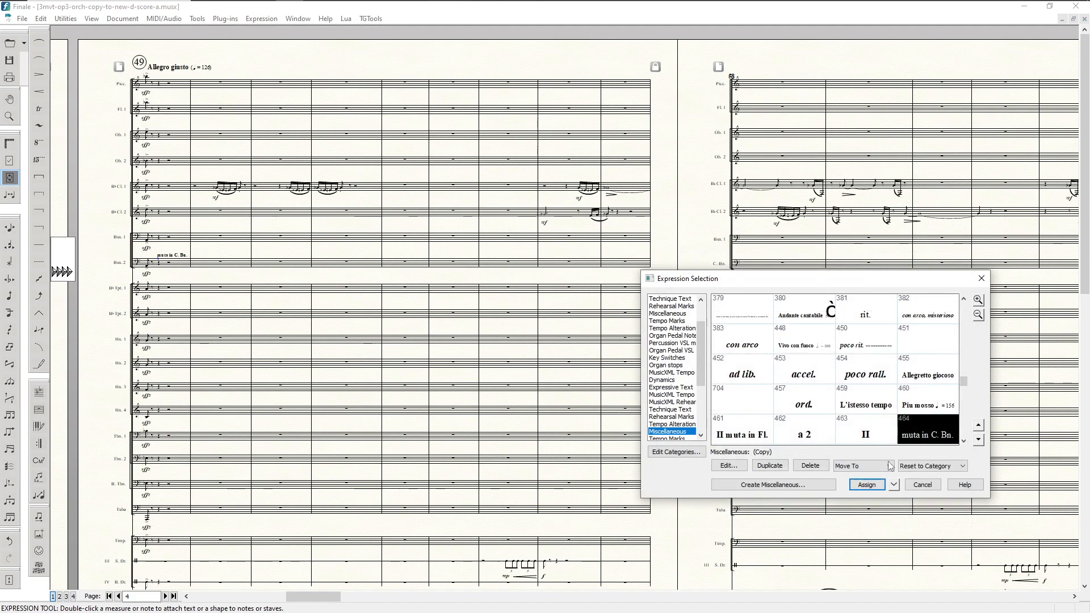
double_click(908, 436)
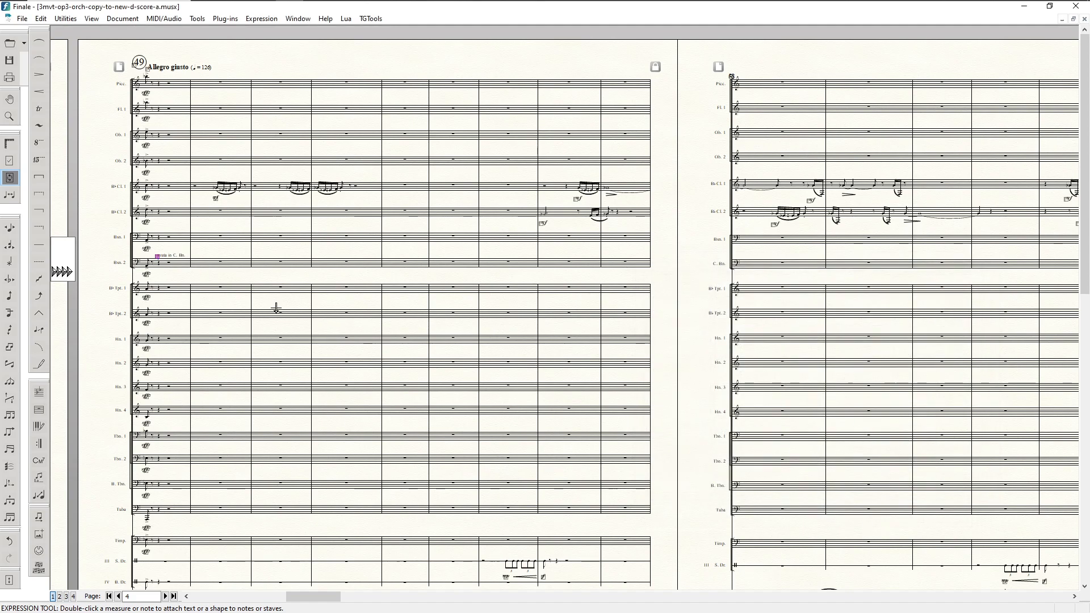
- Look through pages 5 to 11 of the score for further instrument-change expressions
key("ctrl")
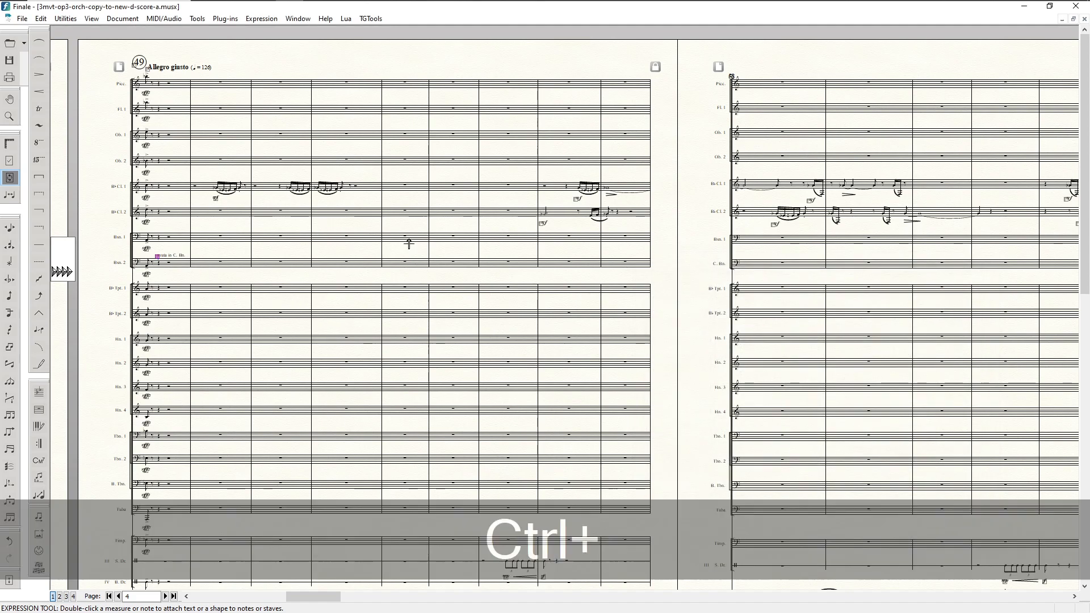
key("ctrl+Next")
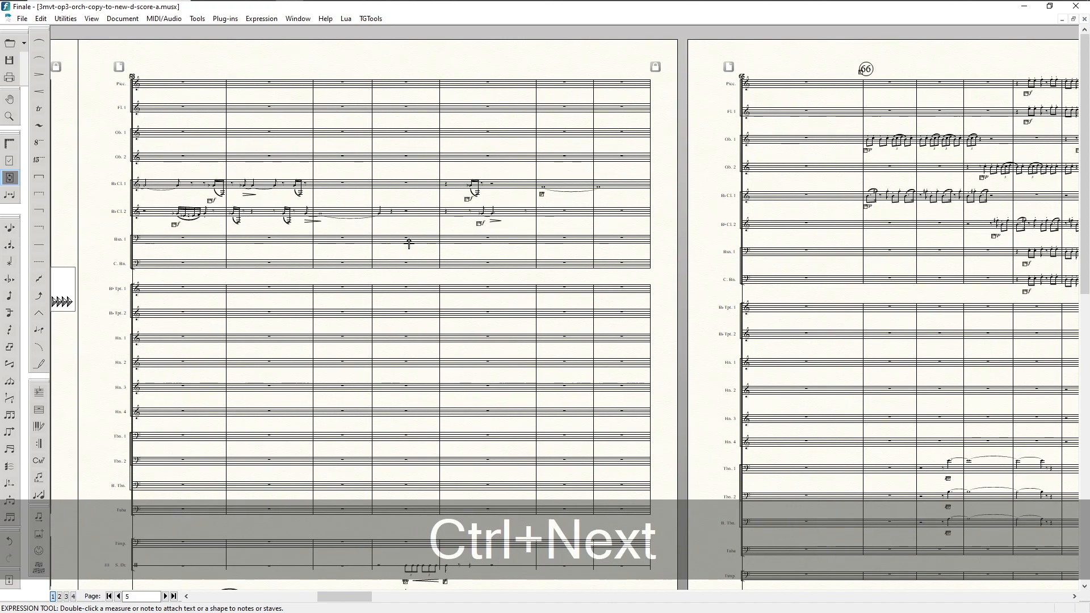
key("ctrl+Next")
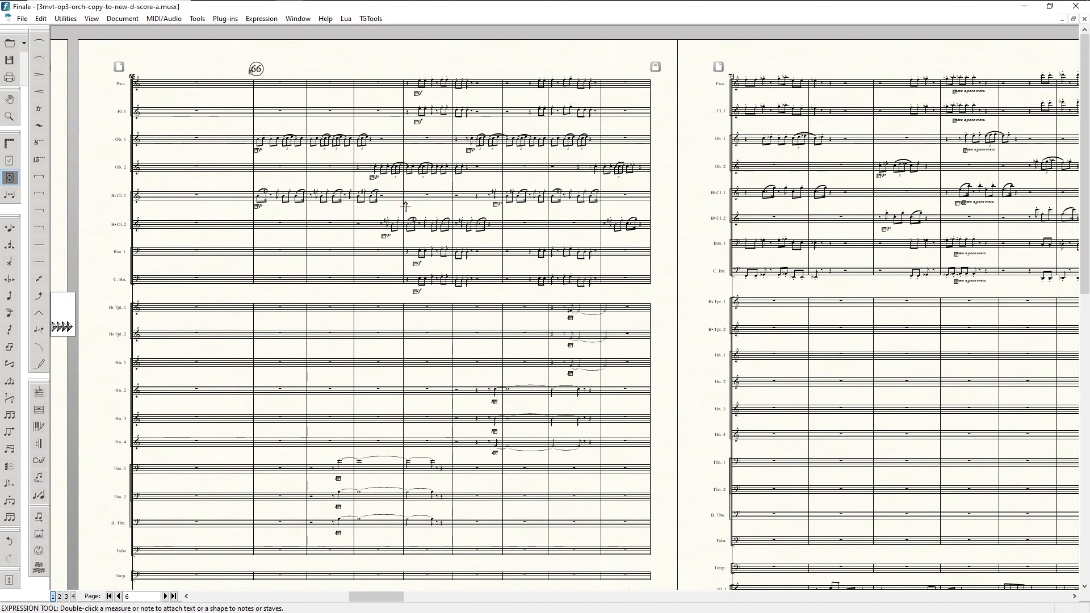
key("ctrl+Next")
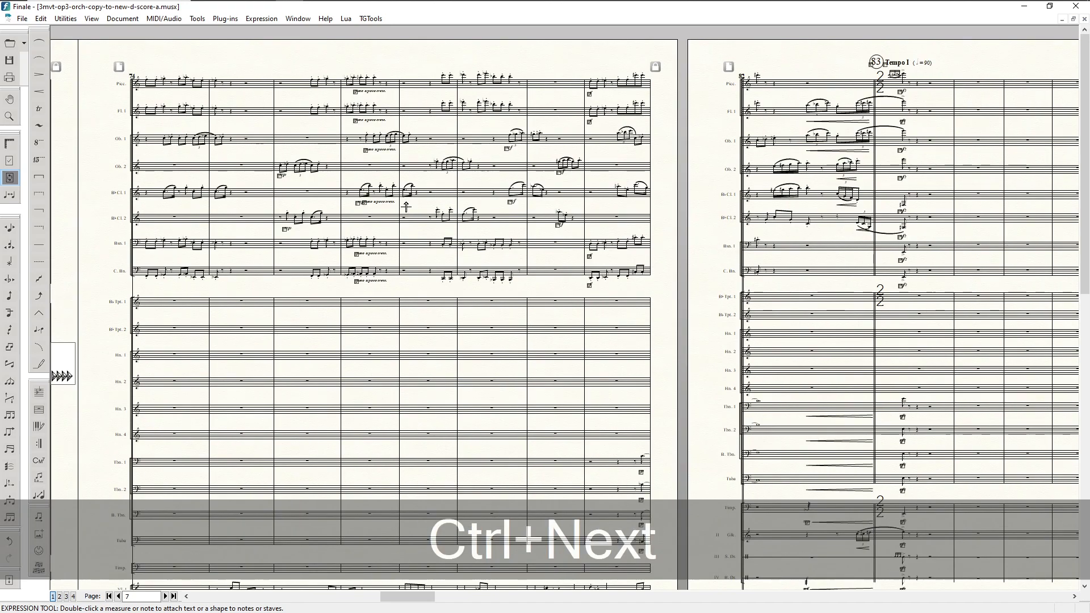
key("ctrl+Next")
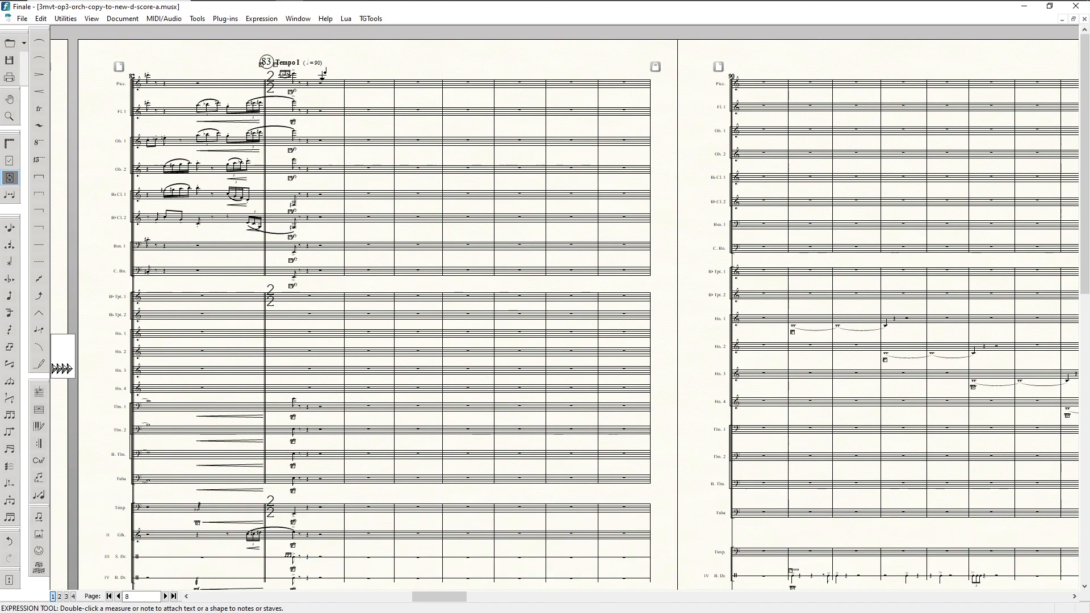
key("ctrl+Next")
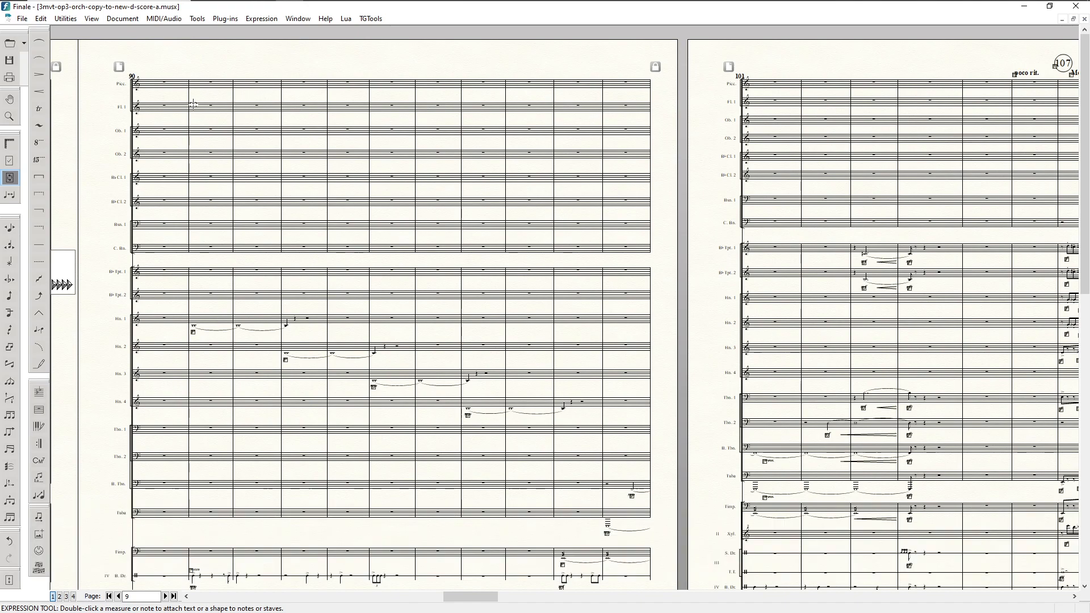
key("ctrl+Next")
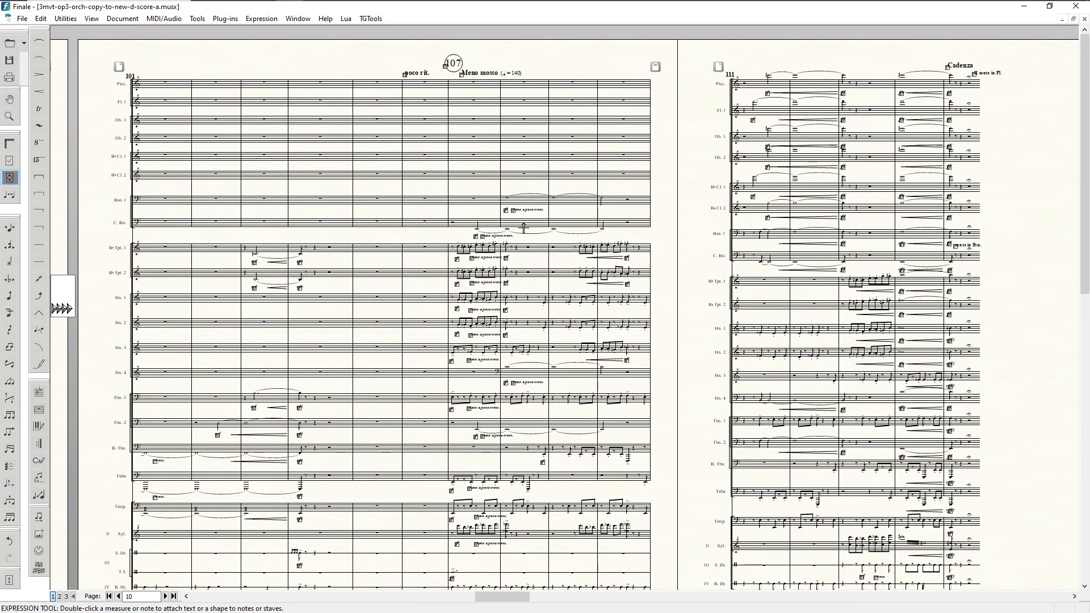
key("ctrl+Next")
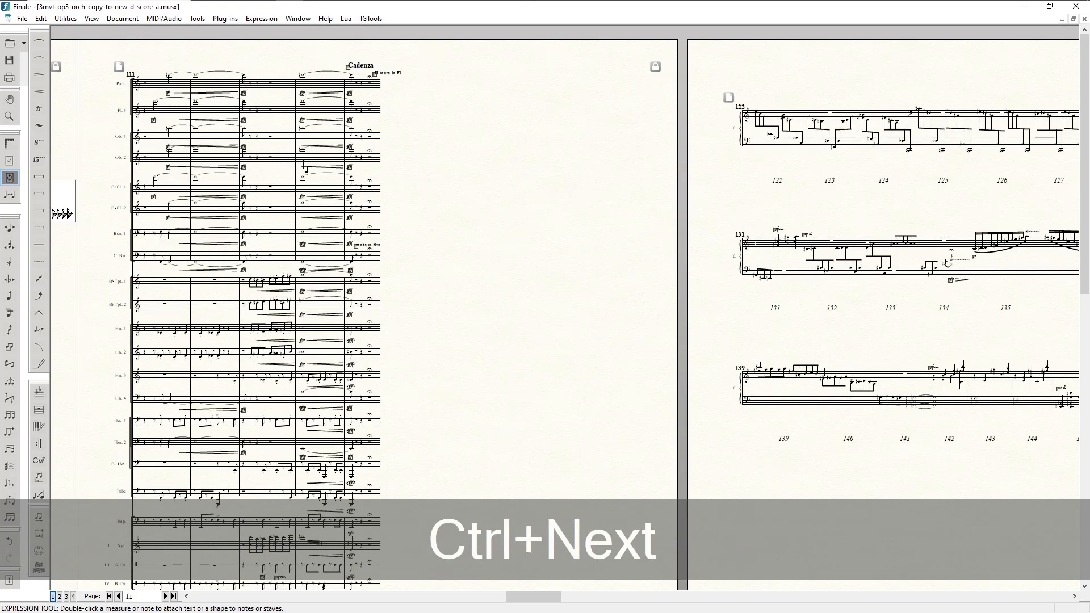
- Remove the bold style from the "II muta in Fl." expression near the Cadenza marking on page 11, review its positioning, and reassign it
double_click(375, 74)
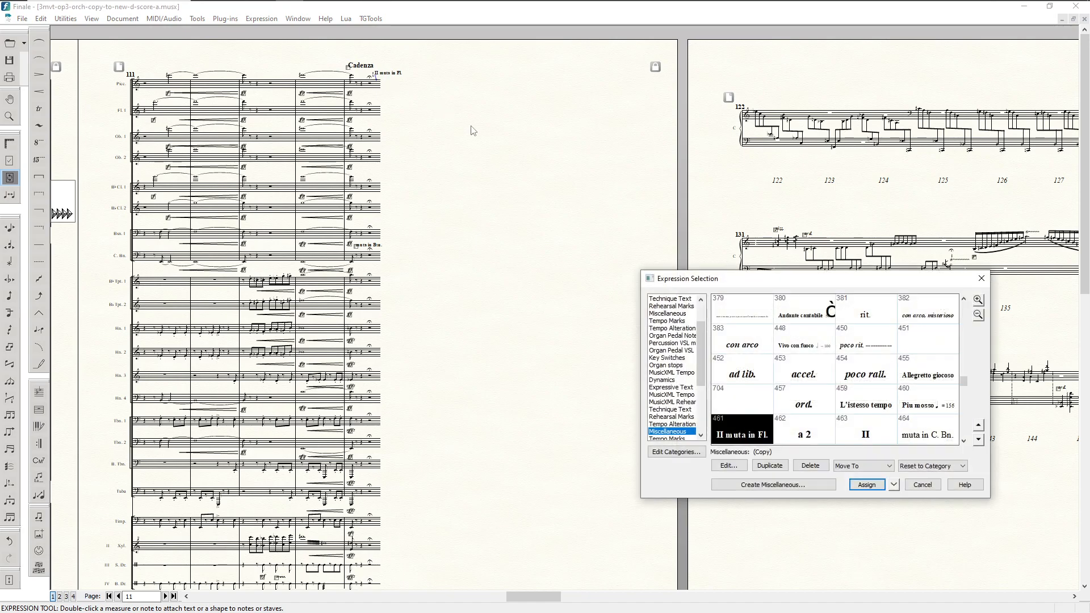
left_click(730, 466)
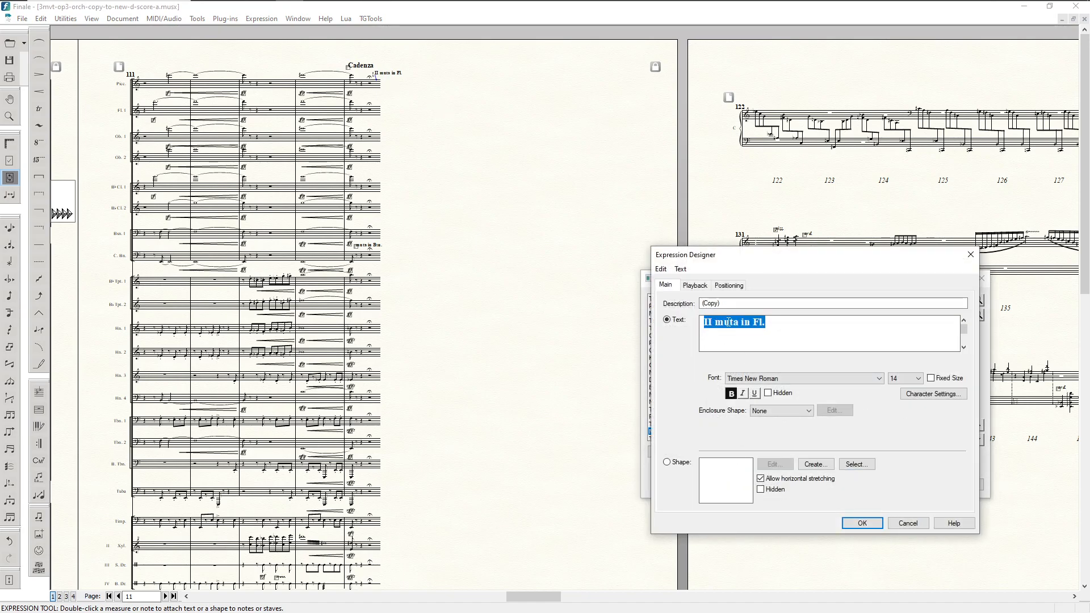
left_click(730, 394)
left_click(730, 286)
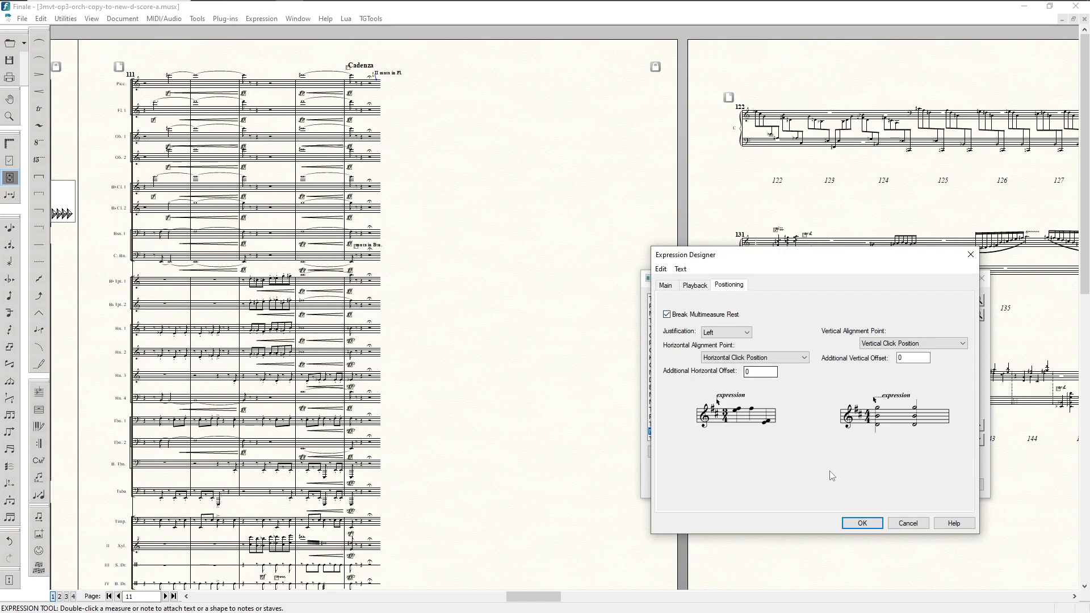
left_click(857, 524)
double_click(742, 444)
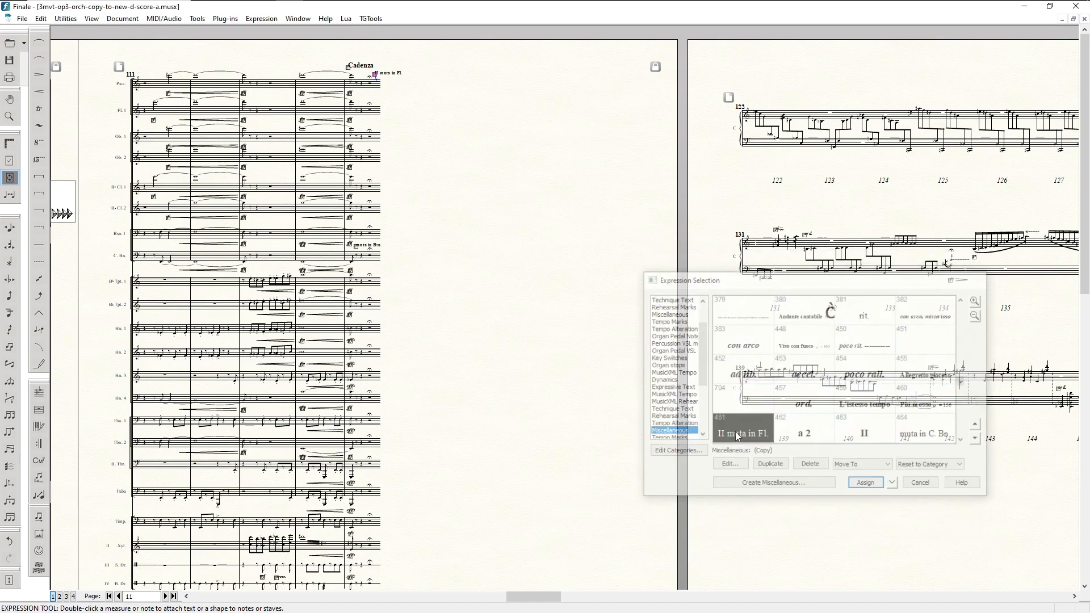
- Make the "muta in C. Bn." expression in measure 49 of Bassoon 2 bold again and reassign it
left_click_drag(555, 599, 321, 594)
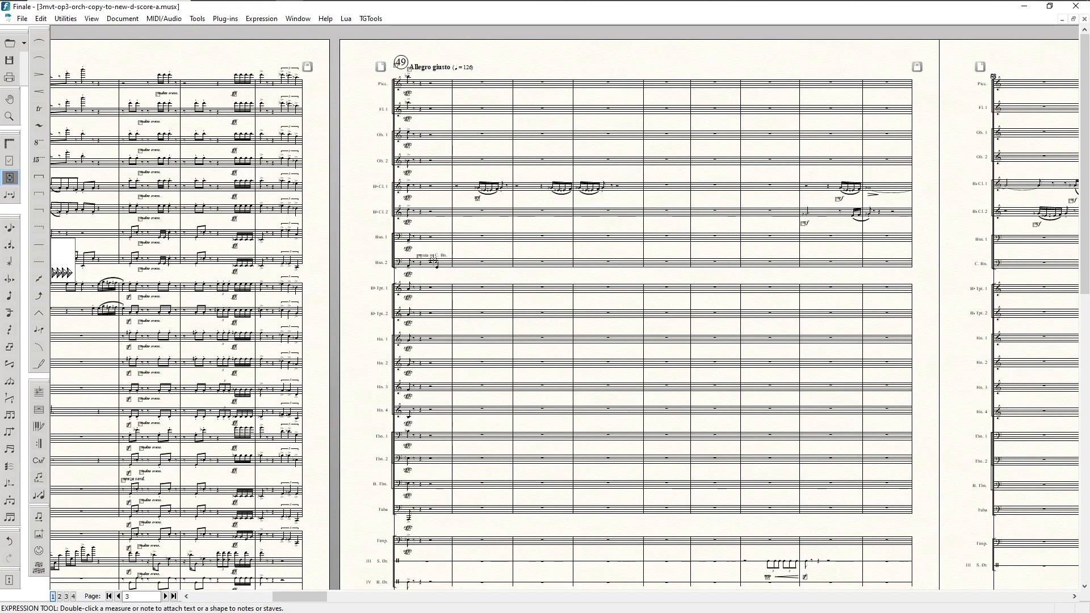
double_click(417, 255)
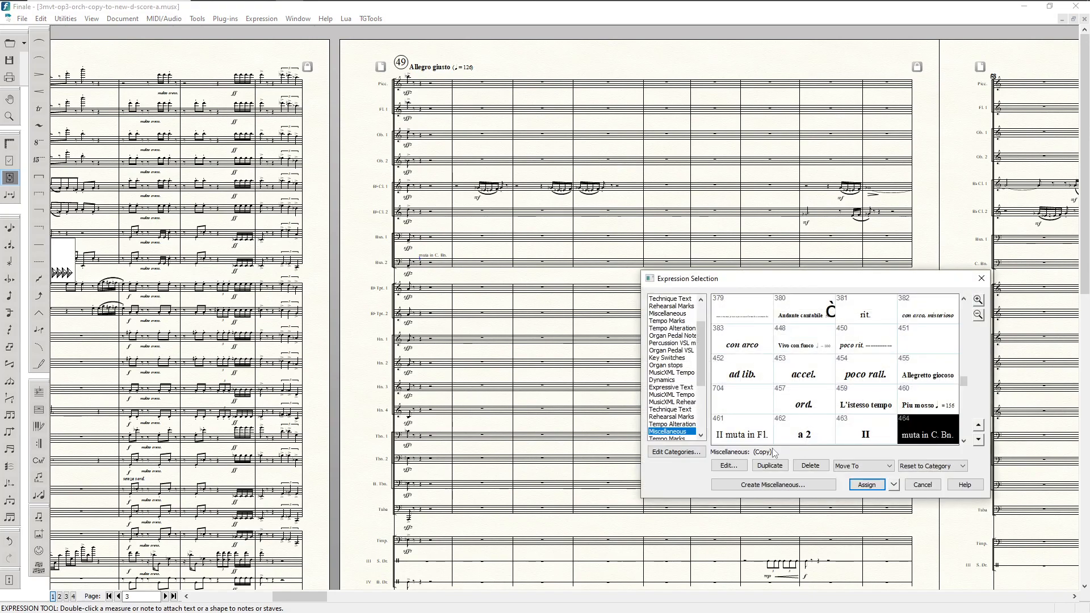
left_click(728, 465)
left_click(731, 392)
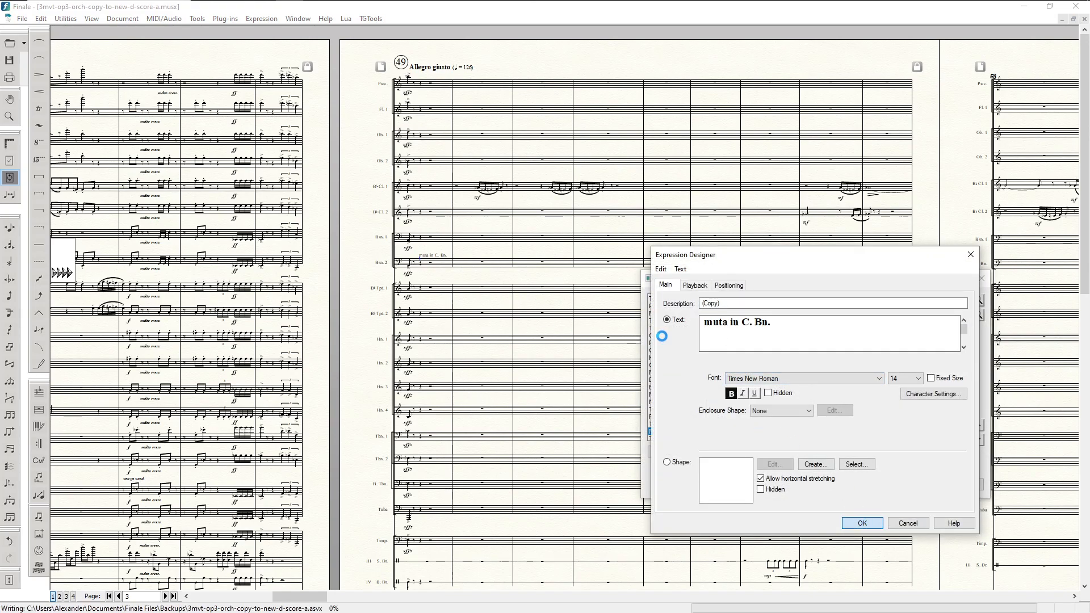
left_click(863, 523)
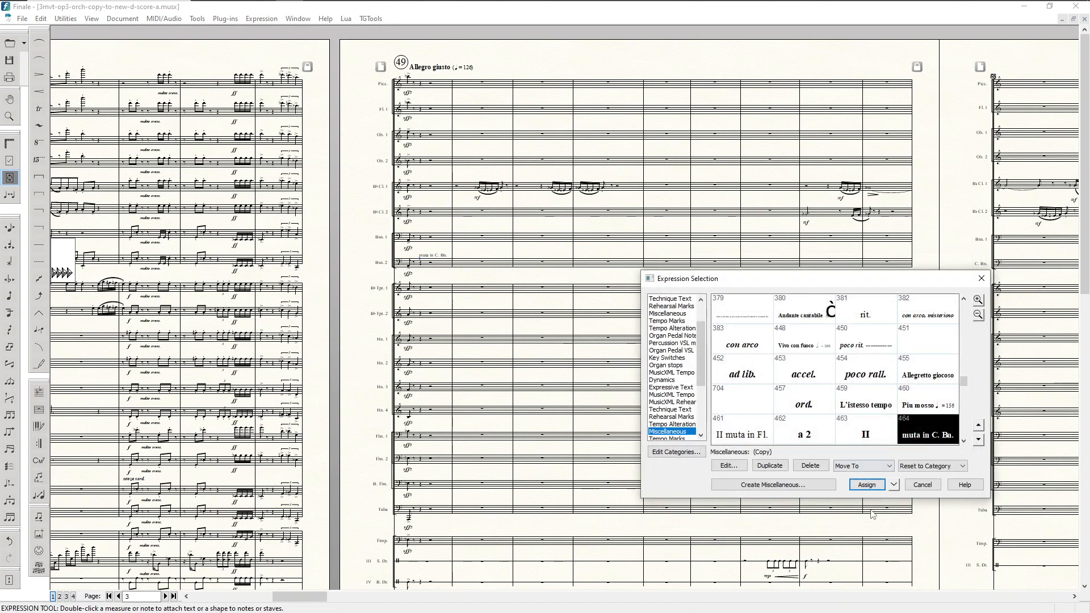
double_click(911, 435)
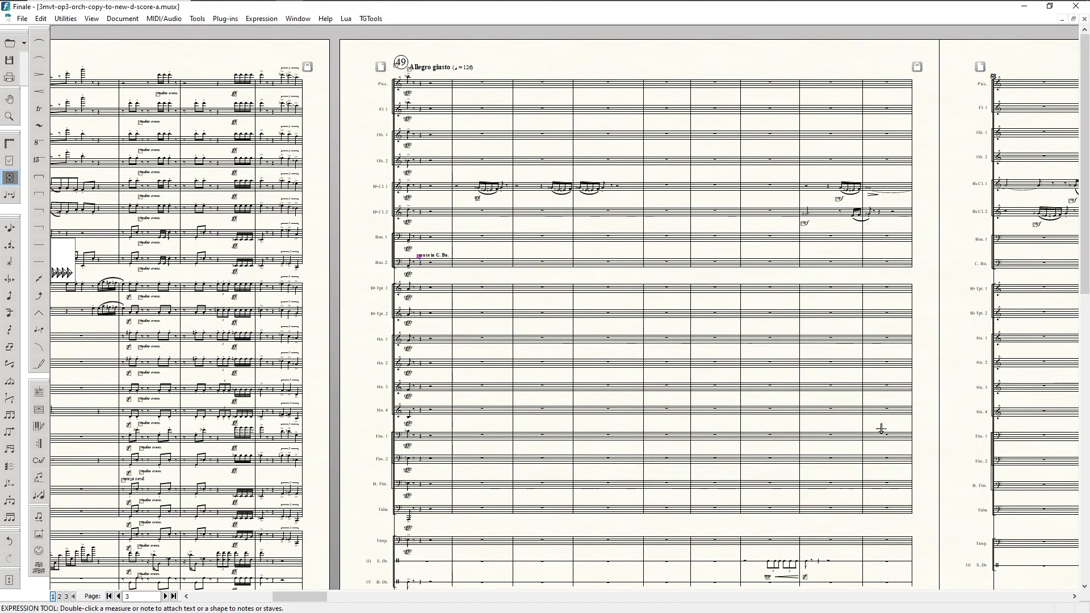
- Review the text and positioning settings of the "muta in C. Bn." expression in measure 49, keeping them as they are
left_click_drag(304, 601, 309, 601)
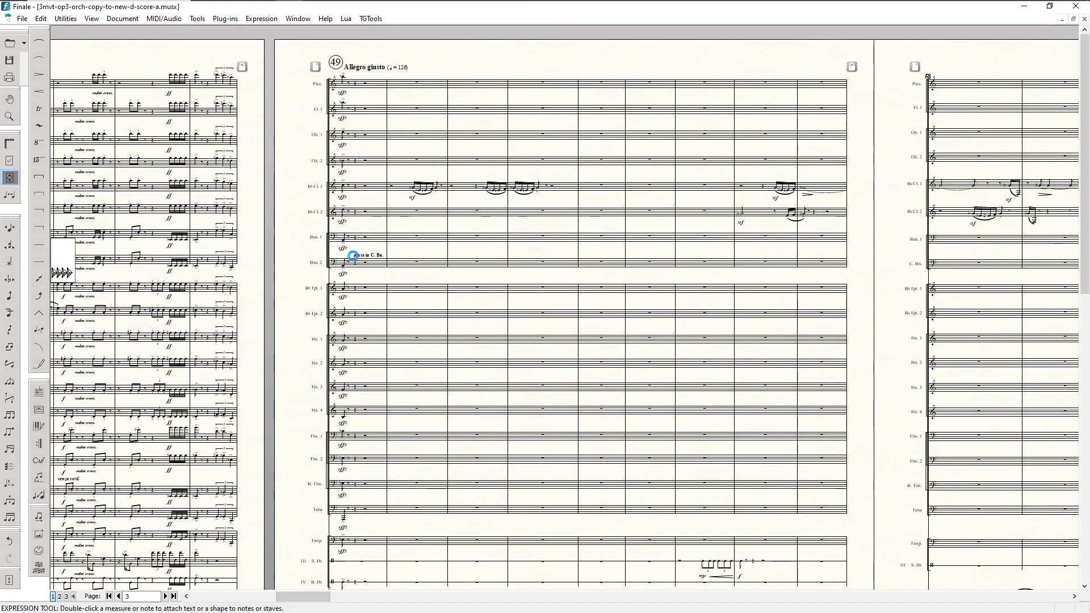
double_click(353, 255)
left_click(729, 465)
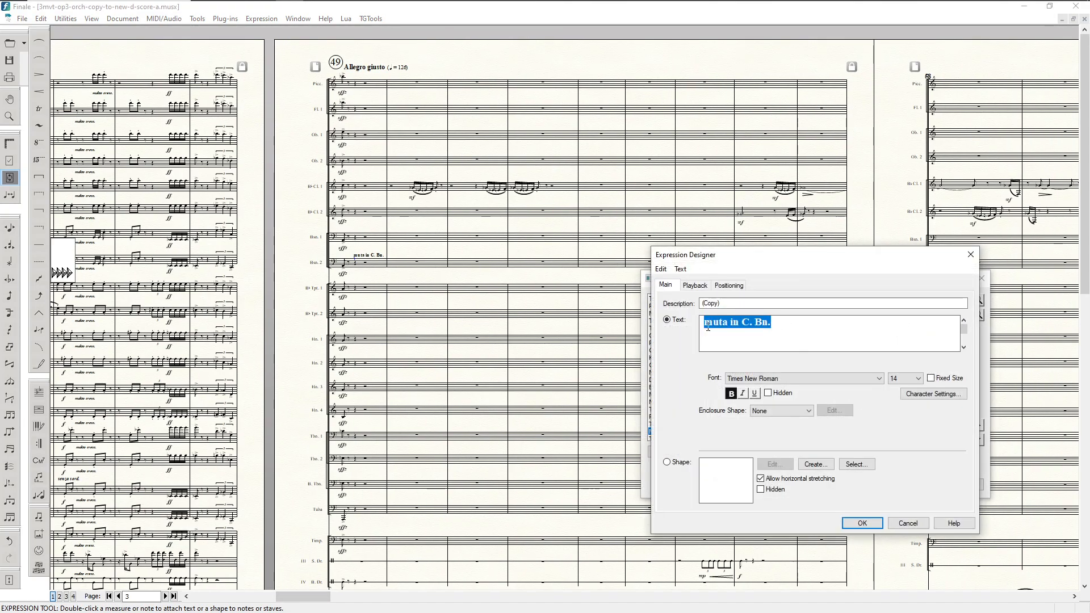
left_click(729, 289)
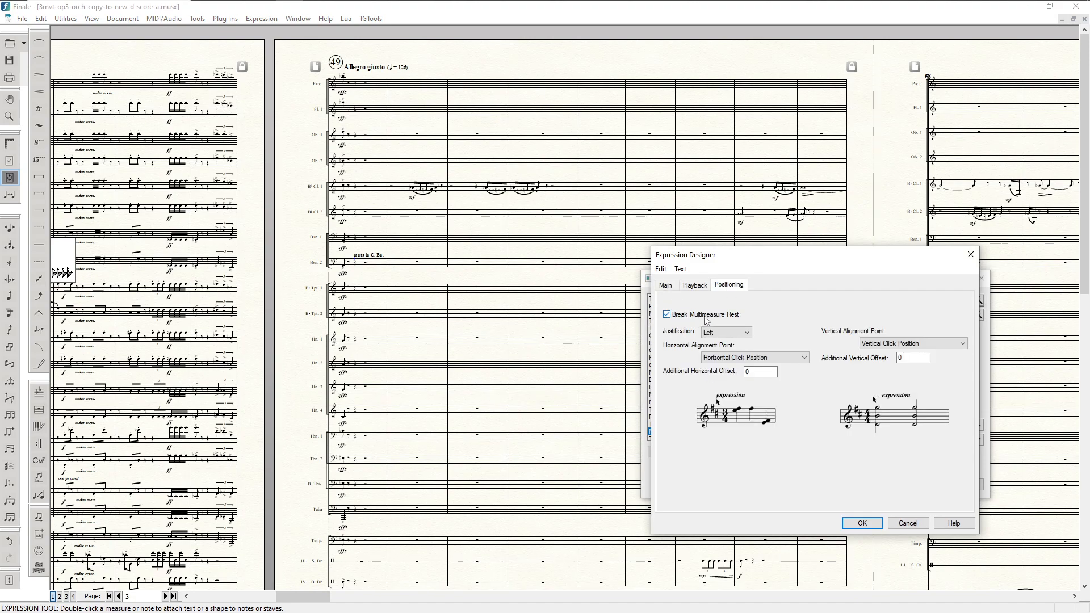
left_click(863, 523)
left_click(873, 486)
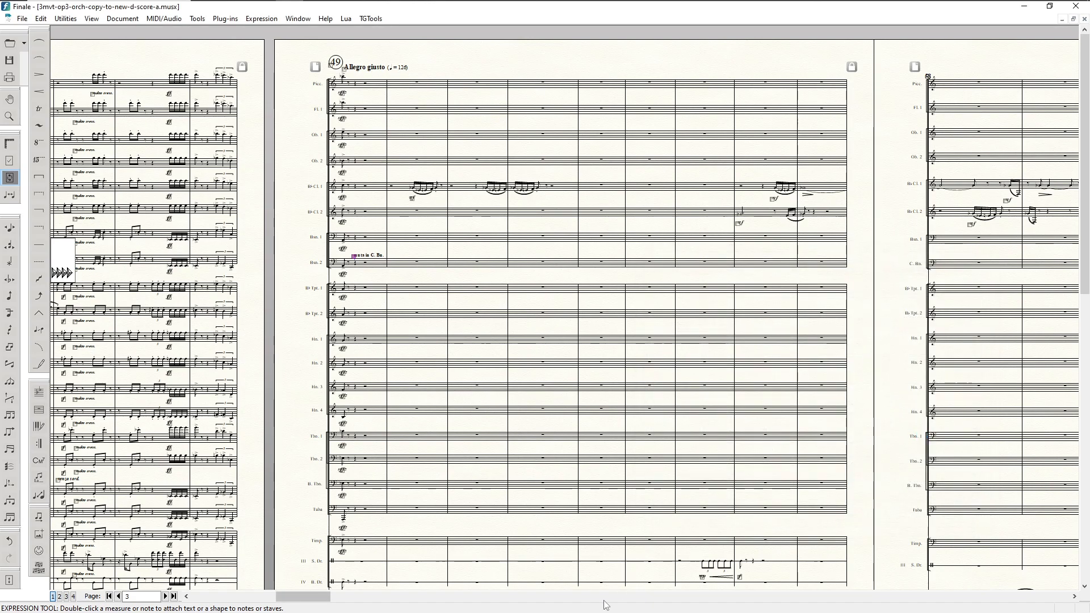
- Make the "II muta in Fl." expression near the Cadenza marking on page 11 bold again and reassign it
key("ctrl+Page_Down")
key("ctrl+Page_Down")
key("ctrl+Page_Down")
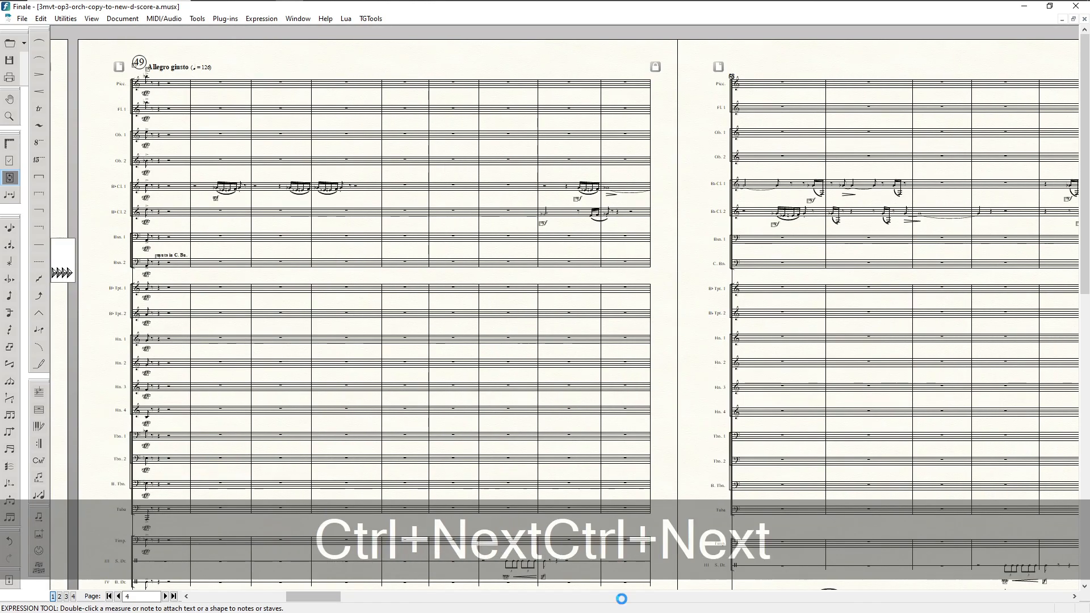
key("ctrl+Page_Down")
key("ctrl+Page_Down")
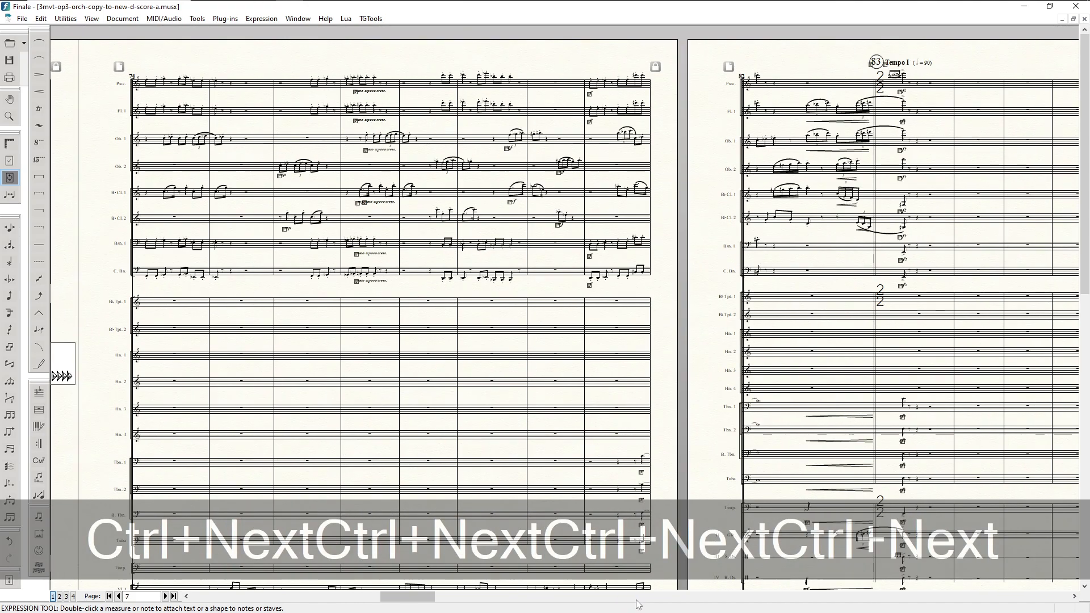
key("ctrl+Page_Down")
key("ctrl+Page_Down")
key("ctrl+Page_Down")
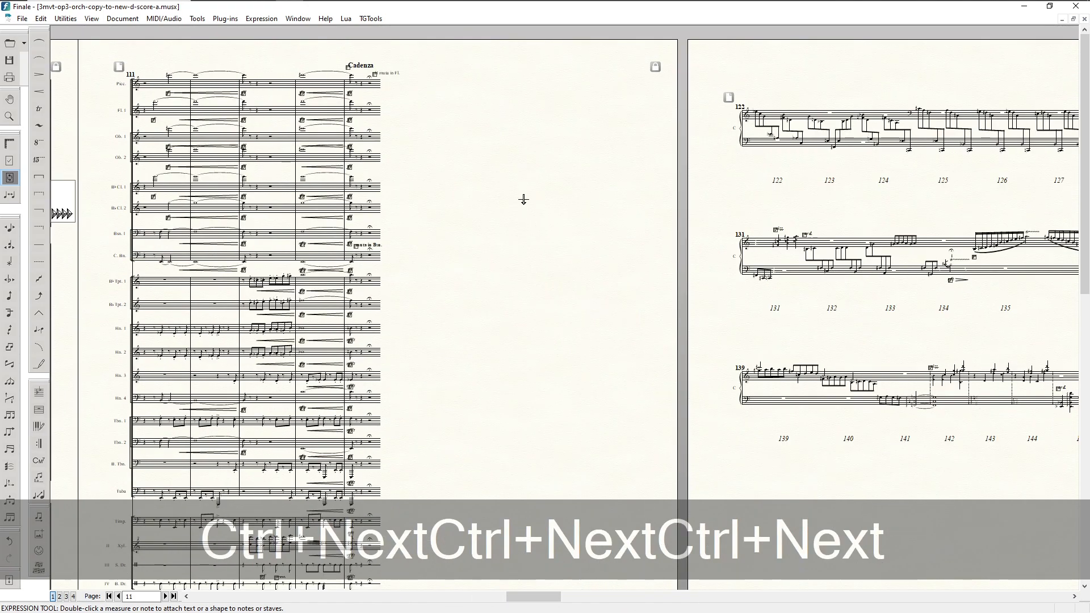
double_click(375, 74)
left_click(728, 465)
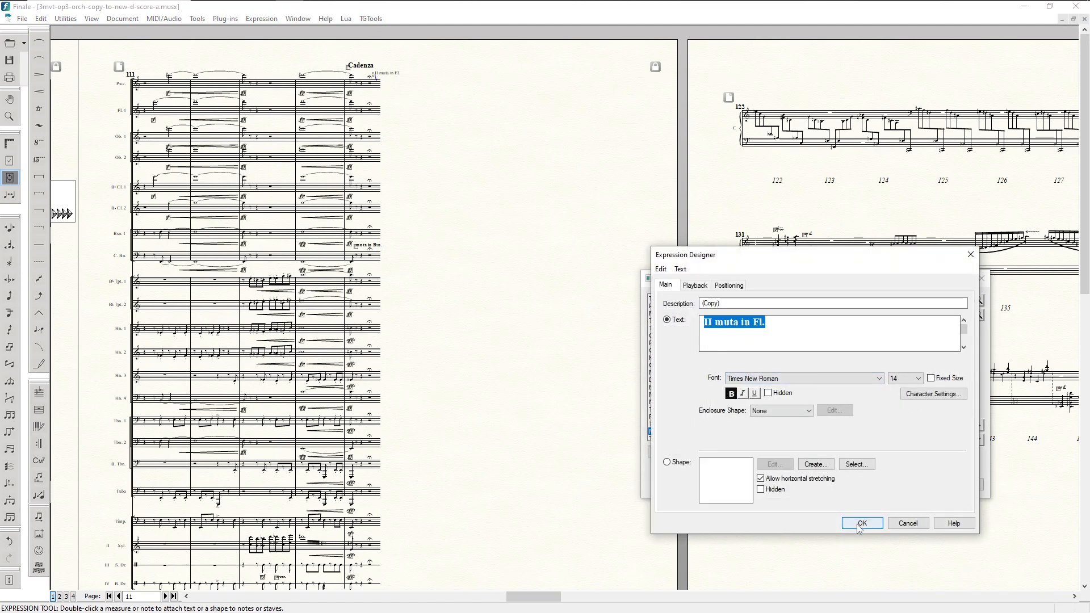
left_click(862, 522)
double_click(735, 435)
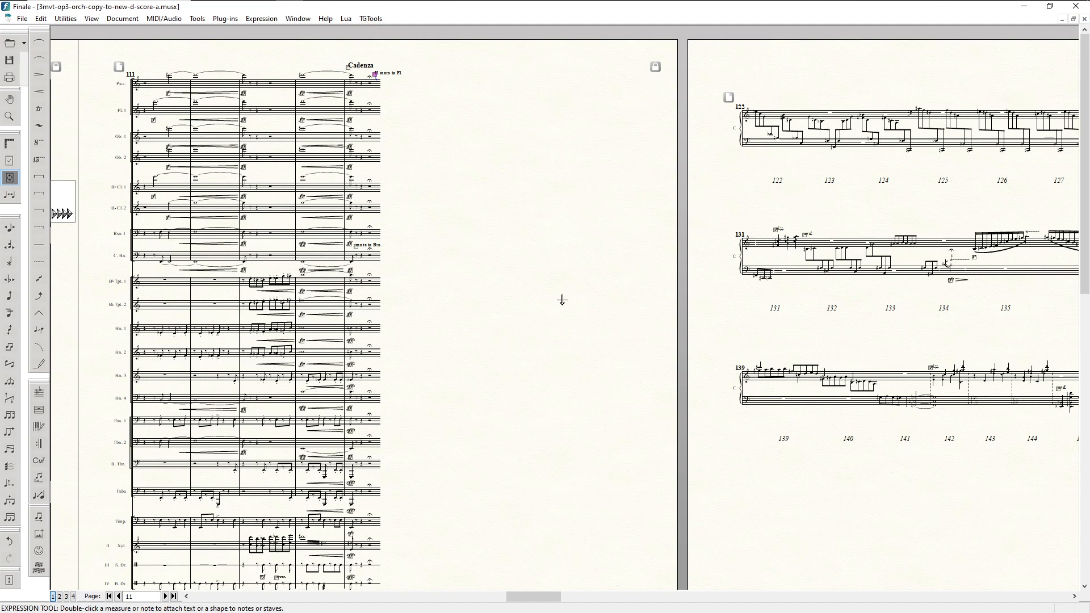
key("ctrl+Page_Down")
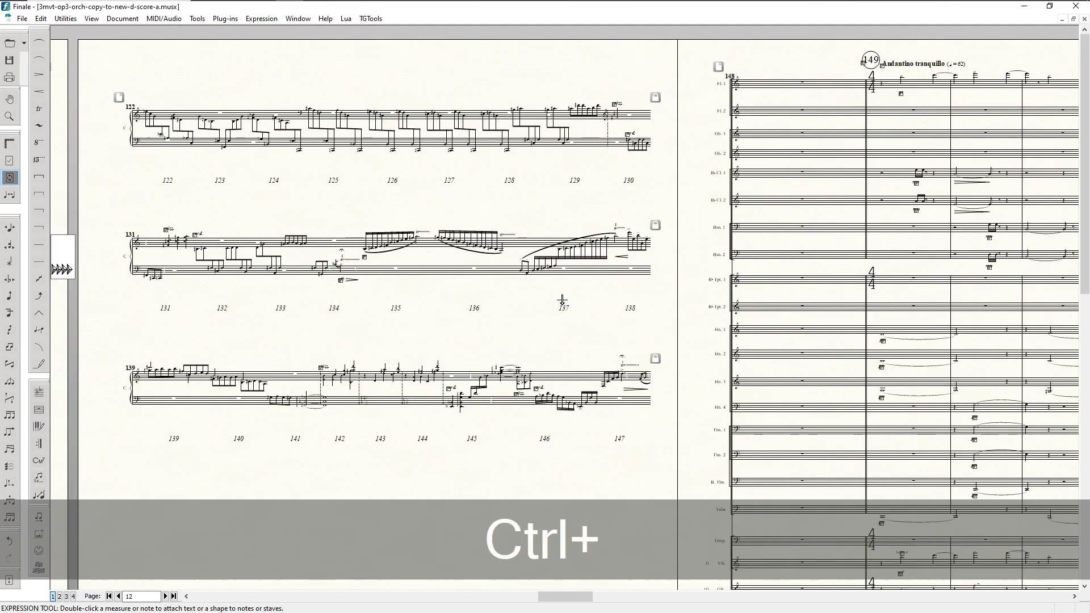
- Review the text and positioning settings of the "muta in Bsn." expression on the contrabassoon staff on page 11, then reassign it
key("ctrl+Page_Down")
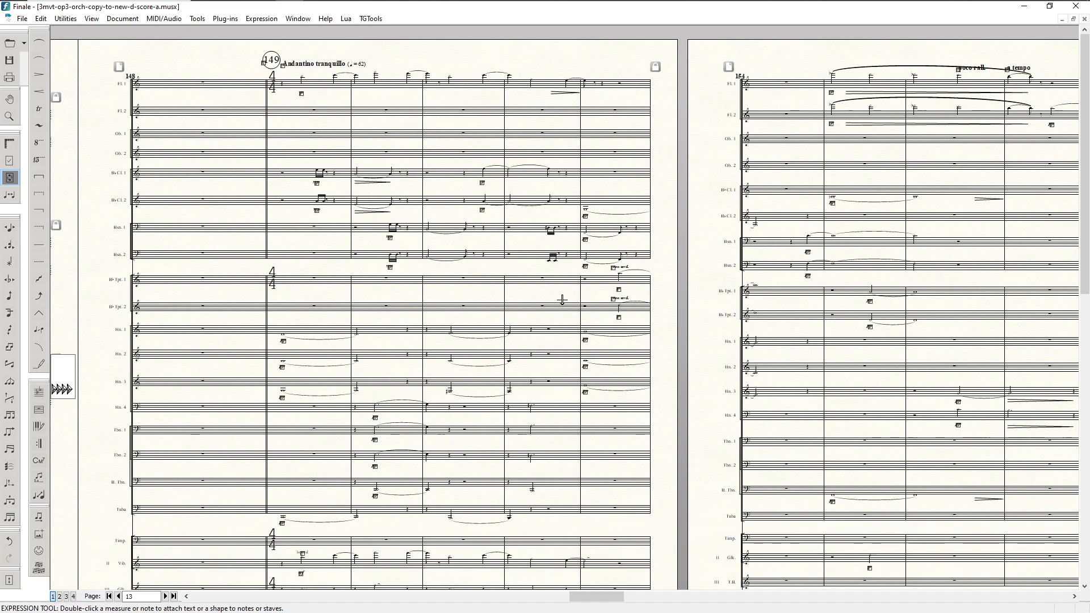
key("ctrl+End")
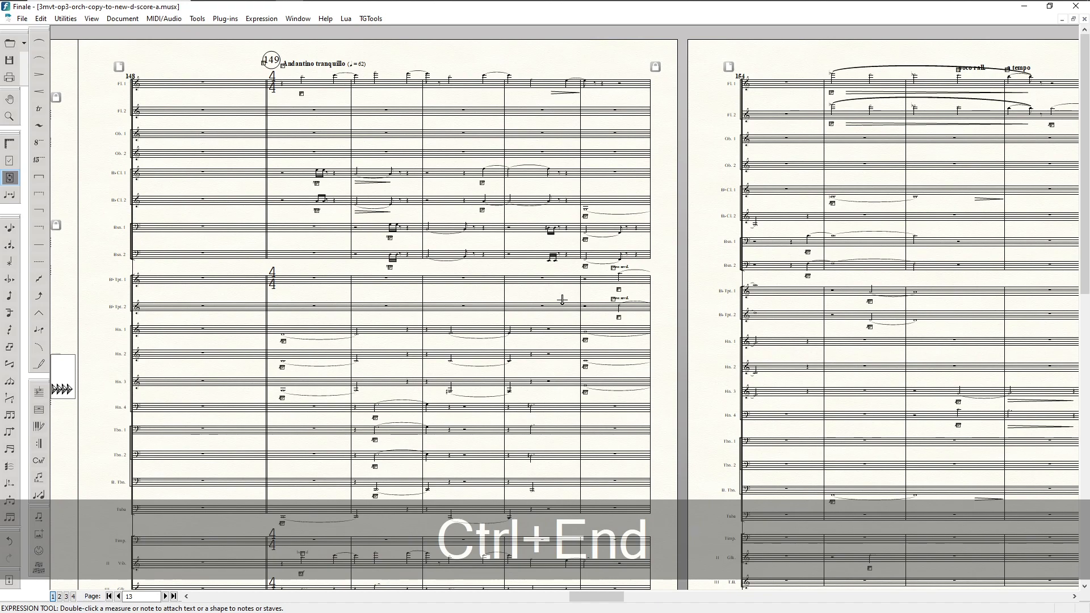
key("ctrl+Page_Up")
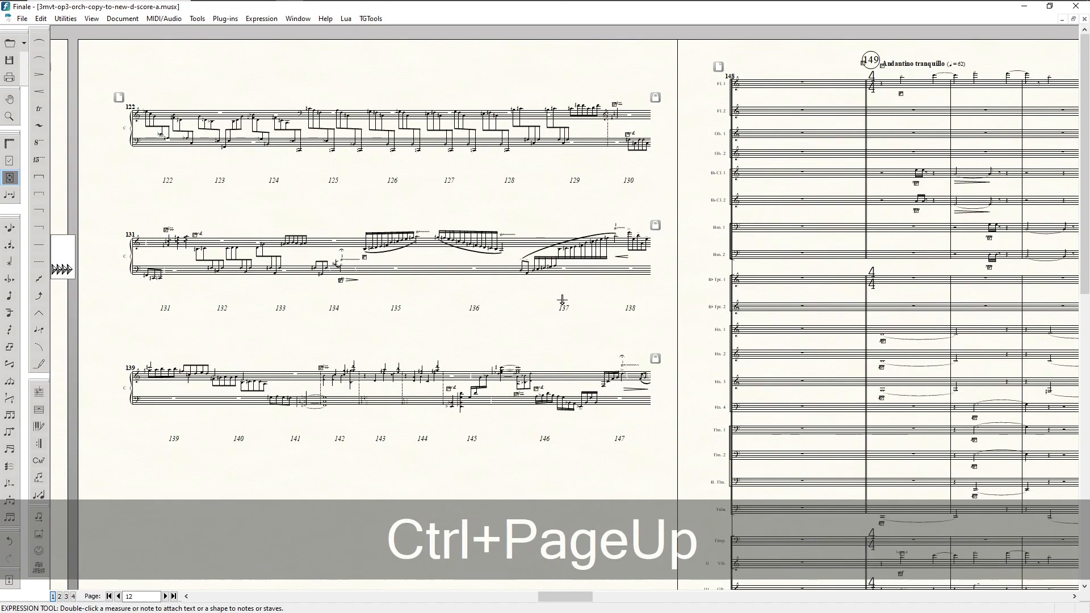
key("ctrl+Page_Up")
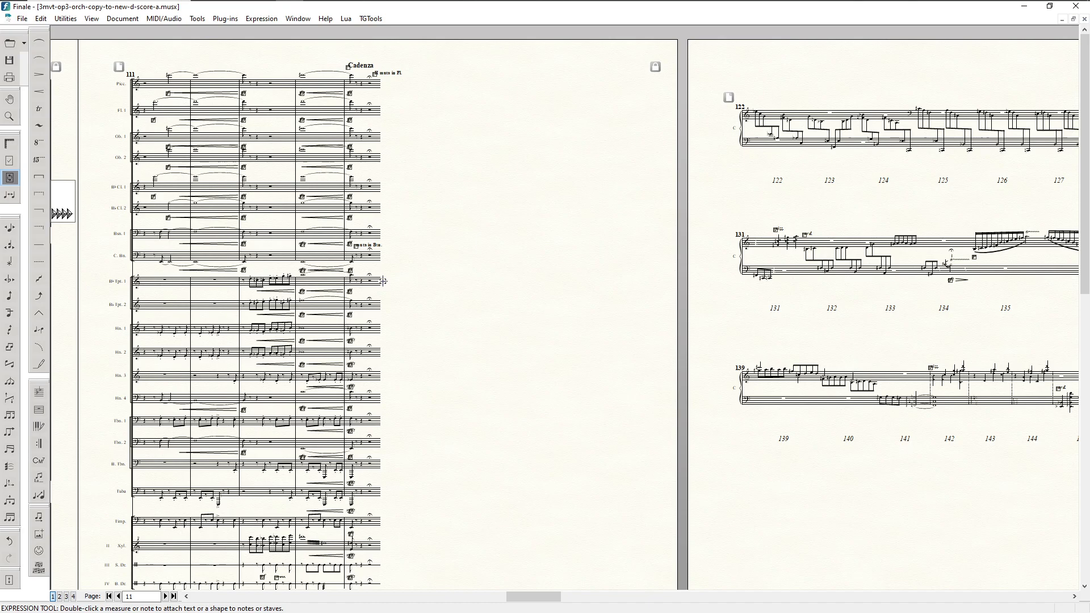
double_click(354, 246)
left_click(728, 465)
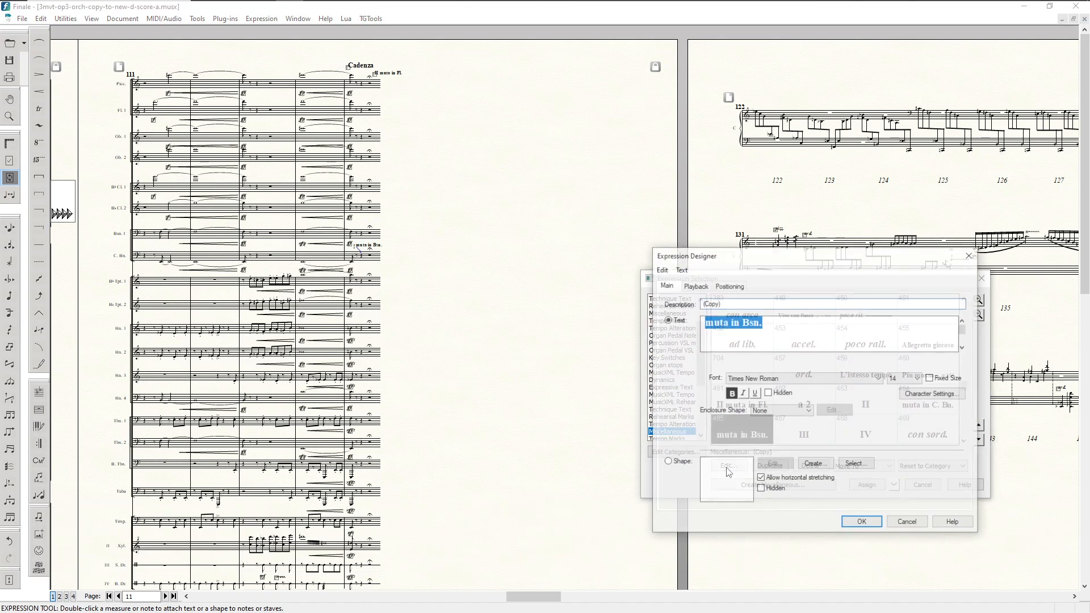
left_click(729, 285)
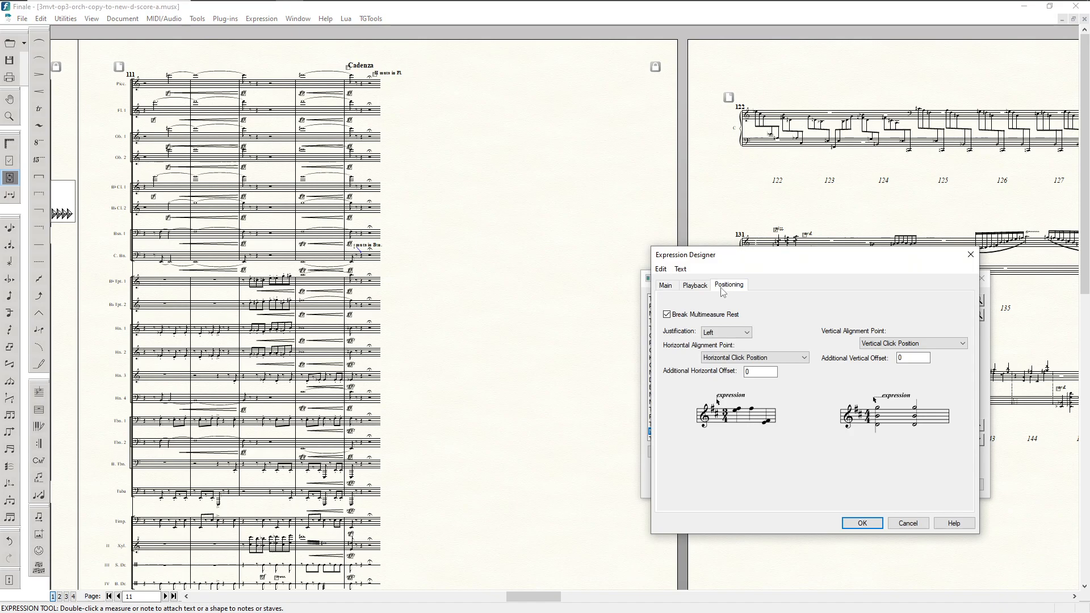
left_click(673, 284)
left_click(861, 523)
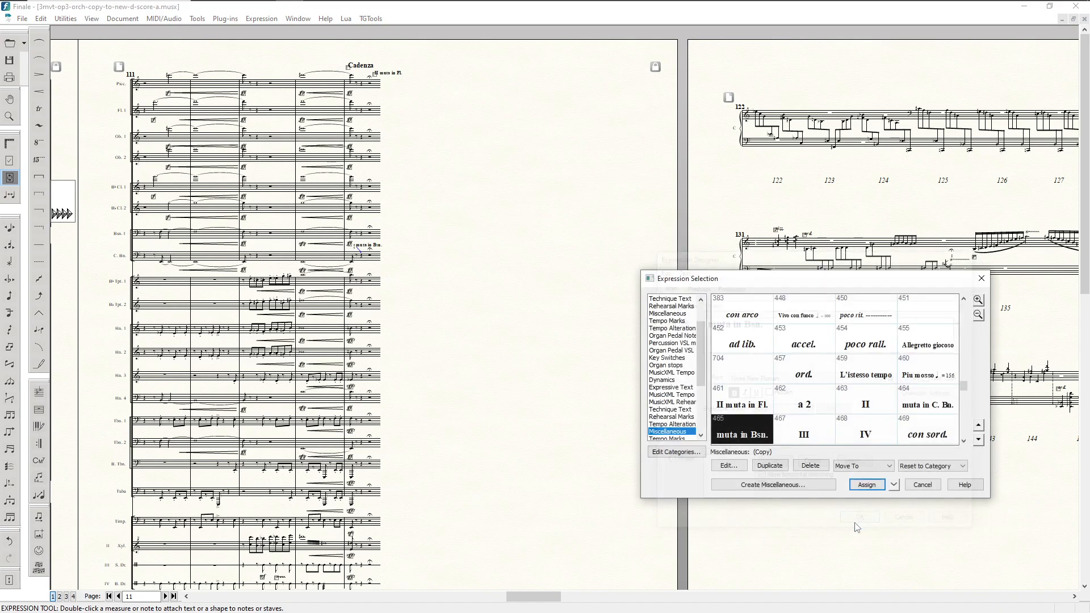
left_click(863, 485)
- Review the positioning settings of the "II muta in Picc." expression in the Stringendo measure on page 16
key("ctrl+Page_Down")
key("ctrl+Page_Down")
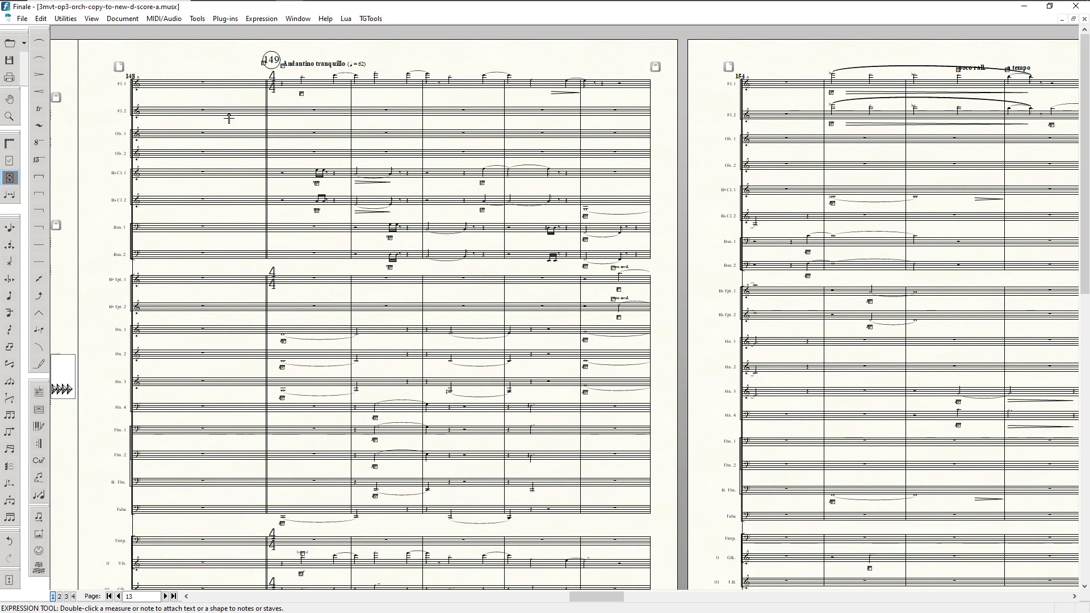
key("ctrl+Page_Down")
key("ctrl+Page_Down")
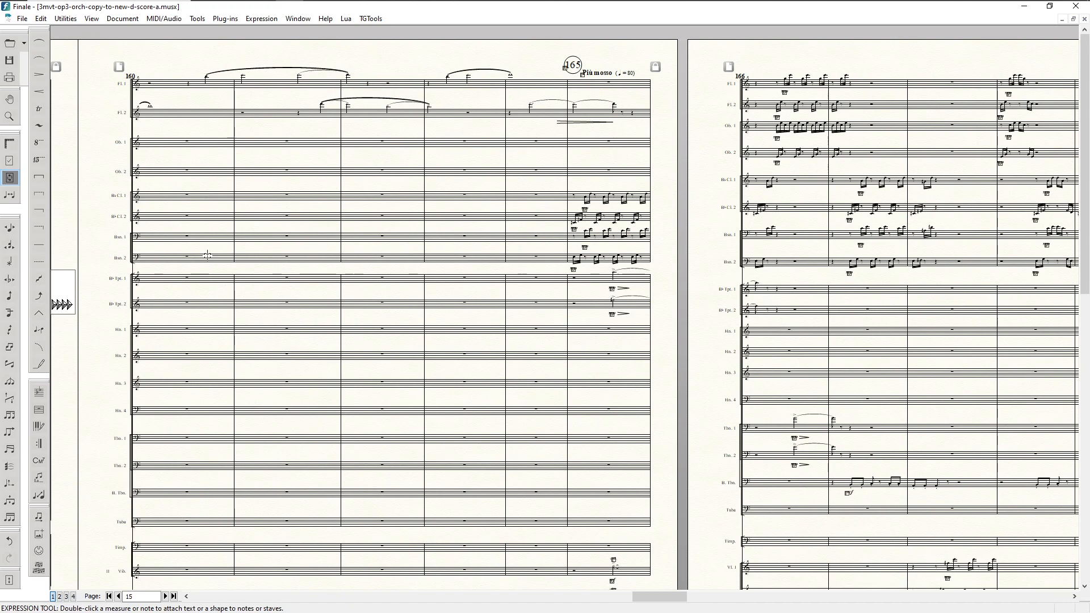
key("ctrl+Page_Down")
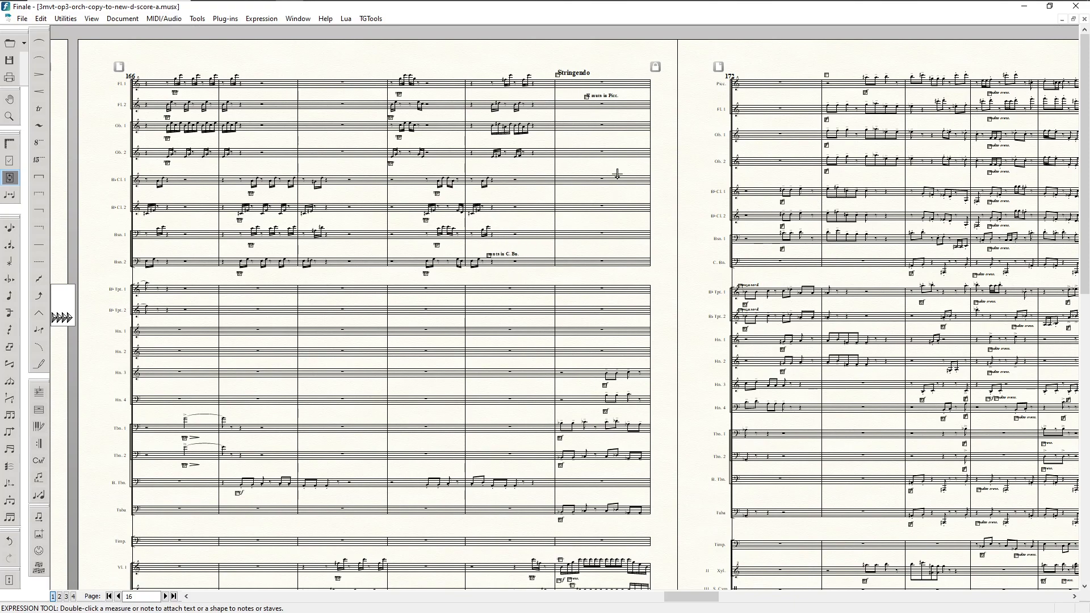
double_click(586, 96)
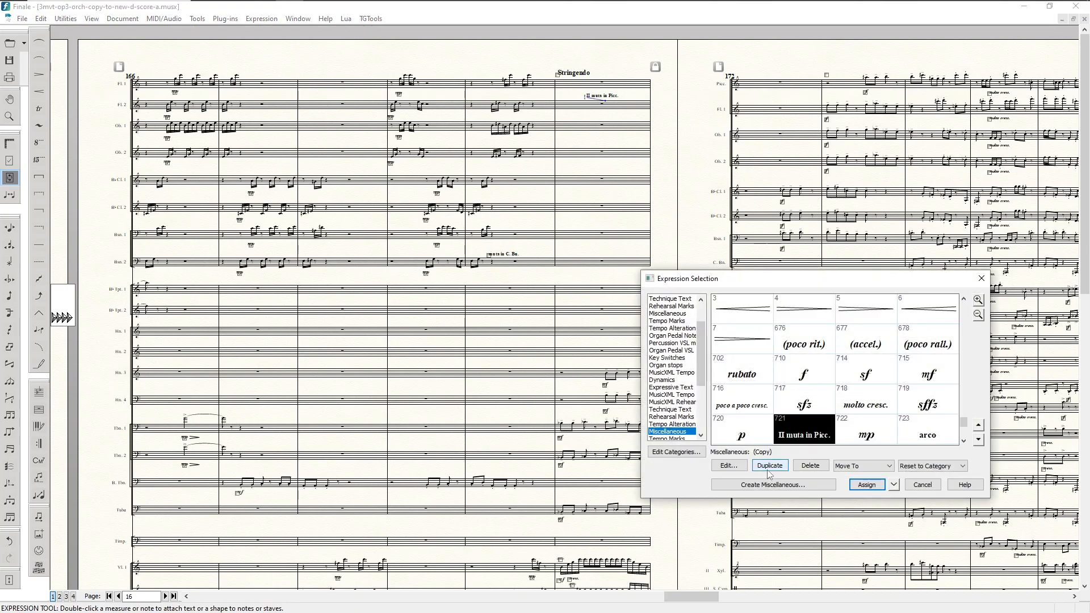
left_click(729, 466)
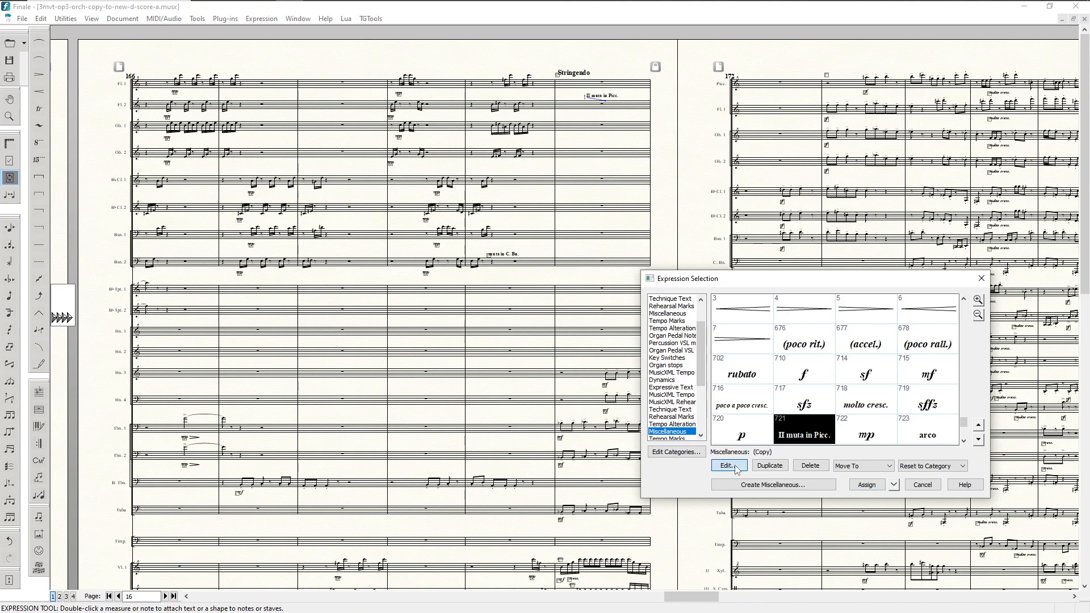
left_click(724, 289)
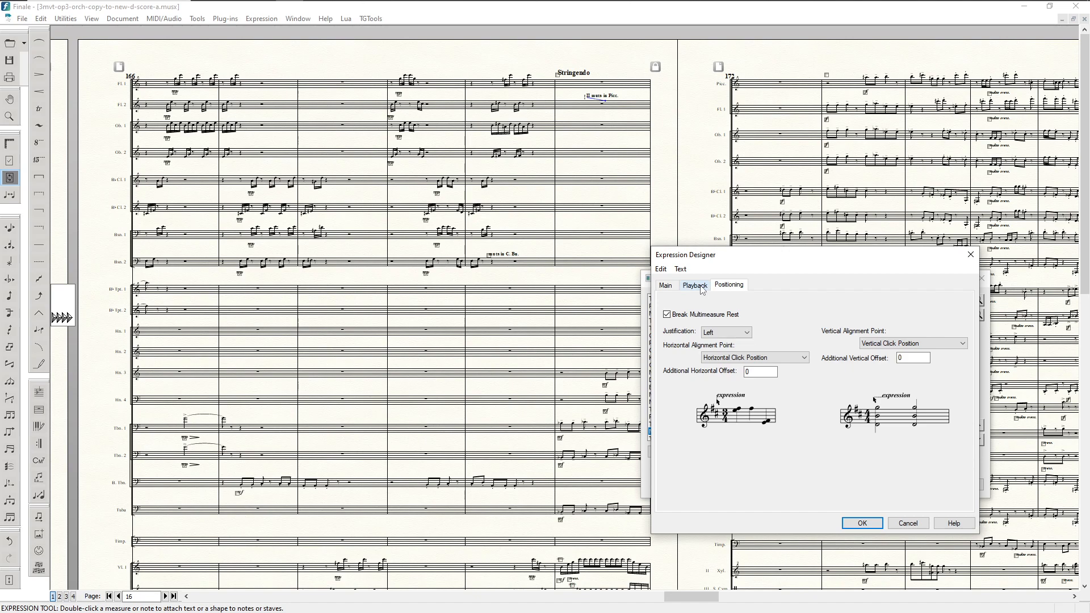
left_click(863, 523)
- Delete the hairpin shape expressions numbered 1 to 7 from the Miscellaneous category and close the expression selection
scroll(803, 338, "up", 2)
scroll(909, 376, "down", 2)
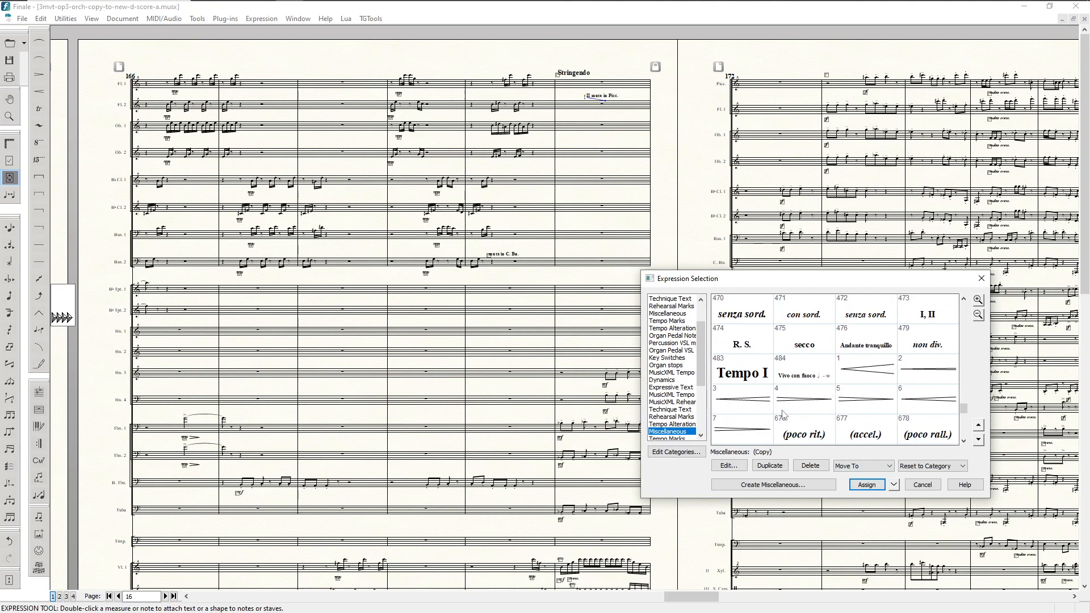
left_click(869, 369)
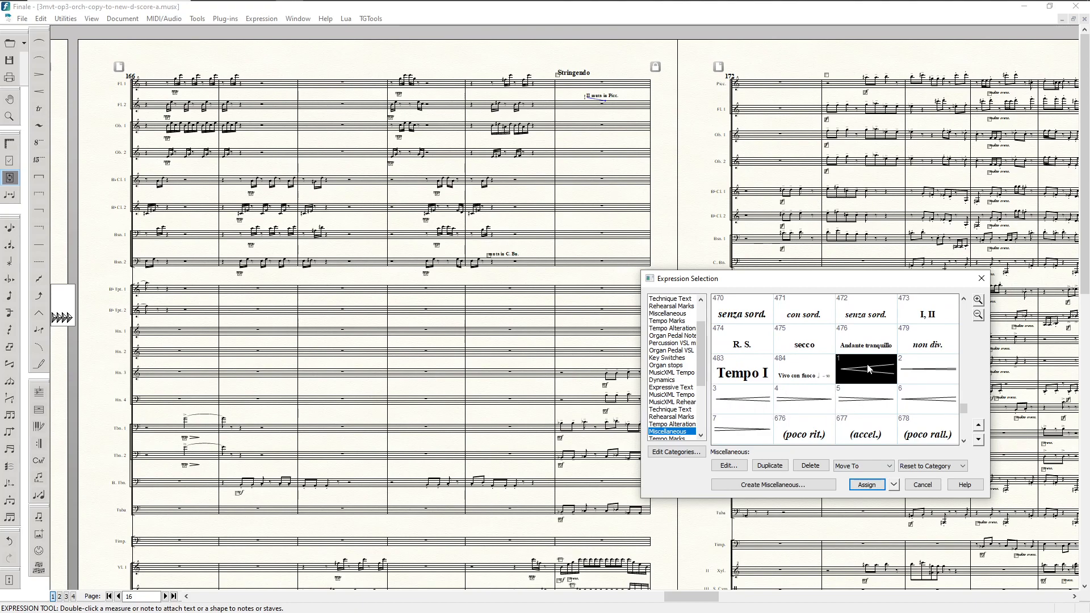
key("Delete")
left_click(811, 466)
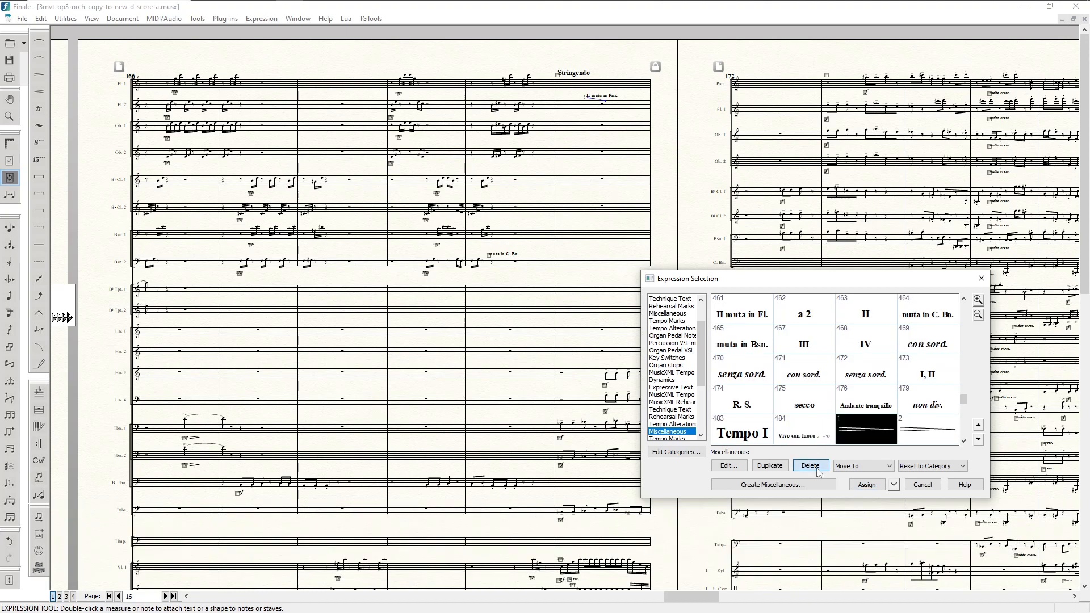
left_click(810, 465)
scroll(838, 432, "down", 1)
scroll(773, 338, "down", 3)
scroll(775, 350, "up", 4)
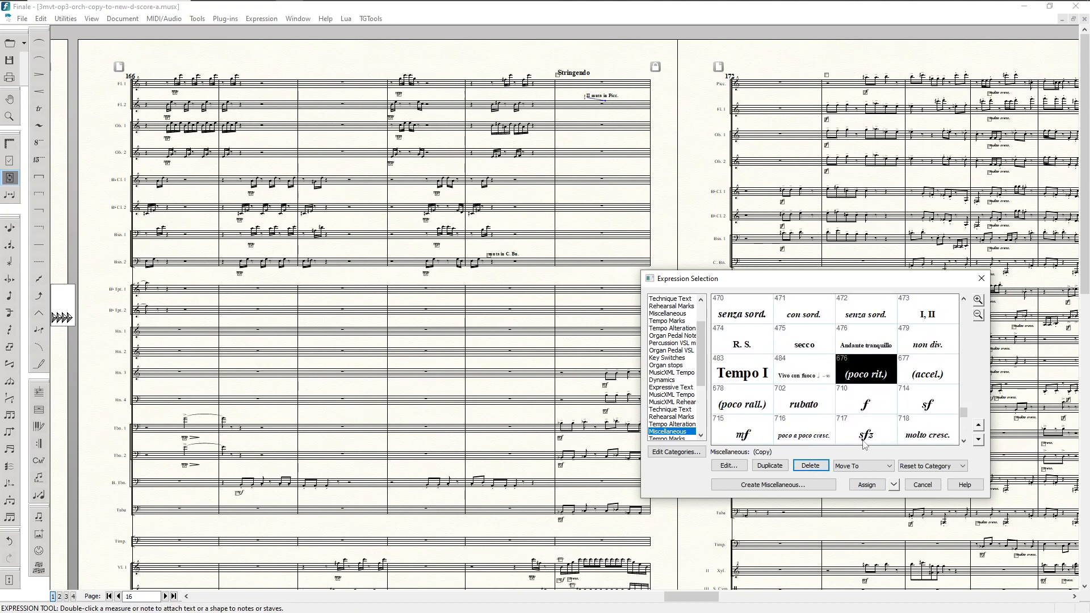
left_click(923, 484)
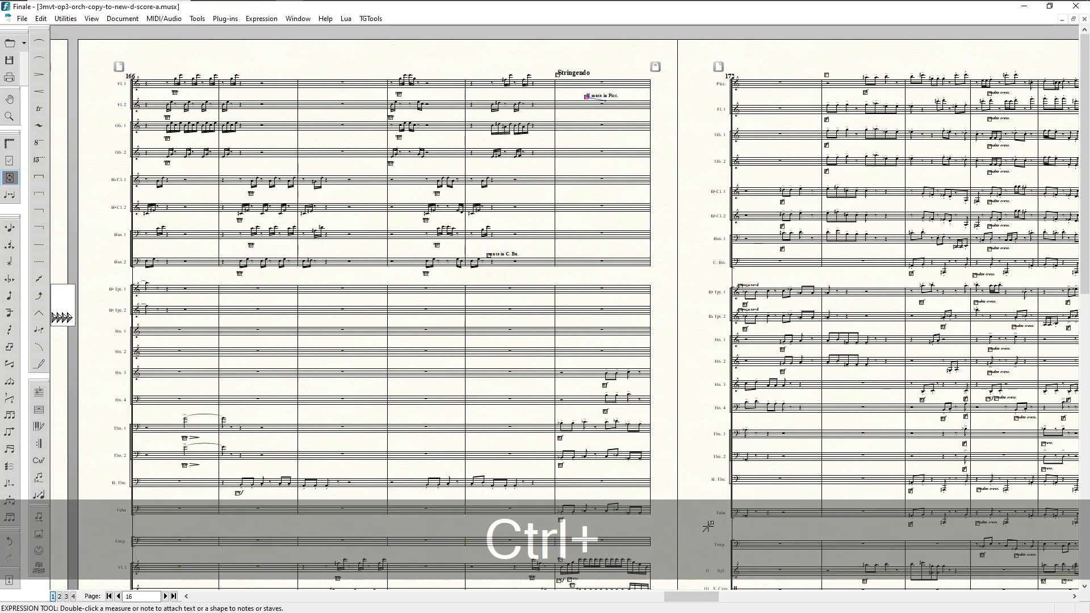
- Inspect which tempo alteration is assigned to the marker above the second measure of the Piccolo staff on page 17
key("ctrl+Page_Down")
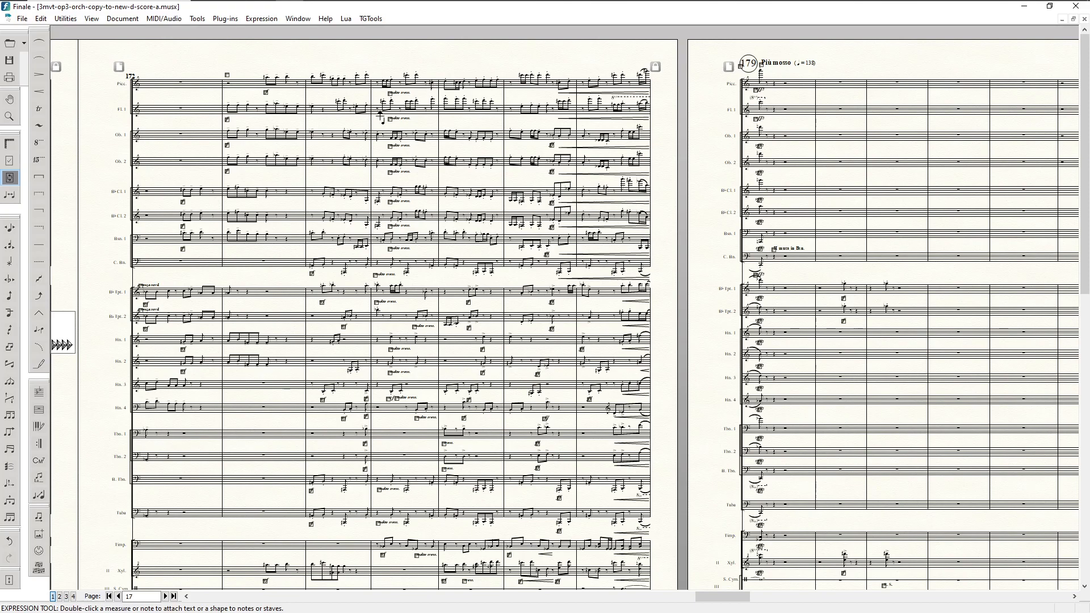
double_click(226, 74)
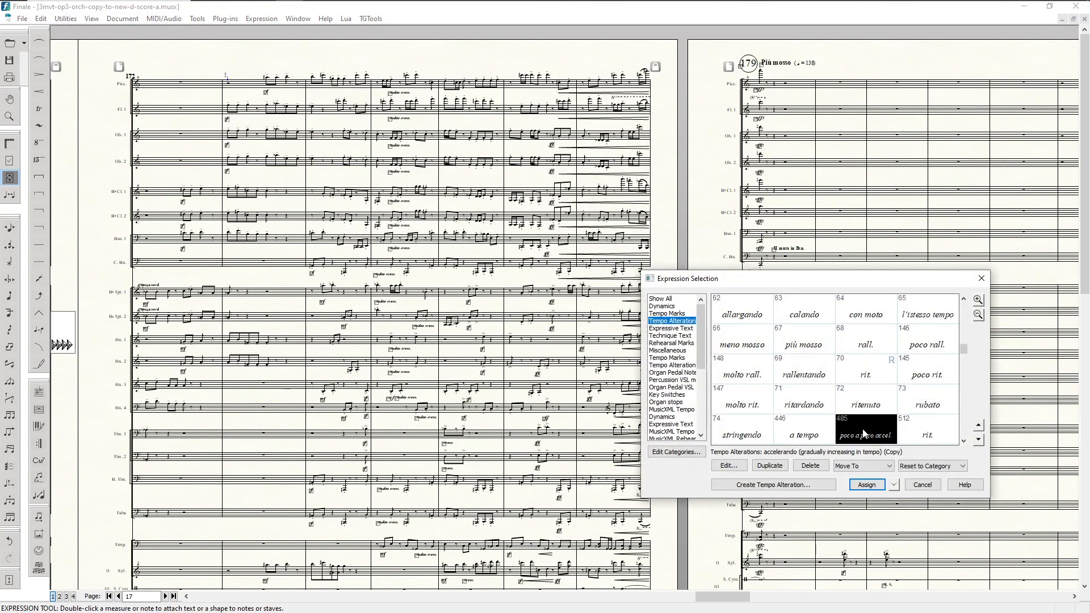
left_click(982, 278)
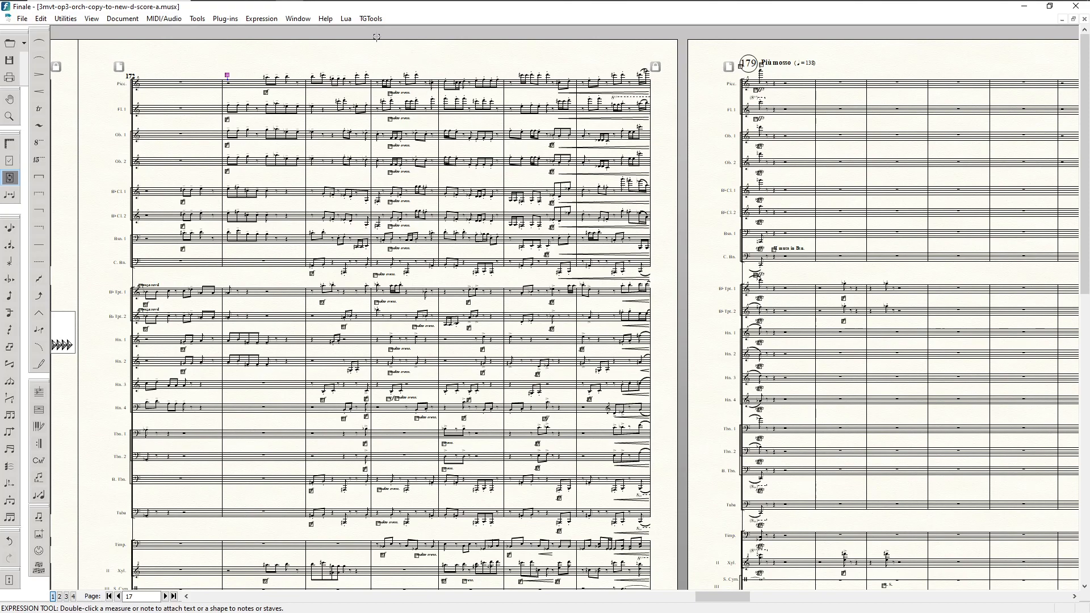
left_click(117, 20)
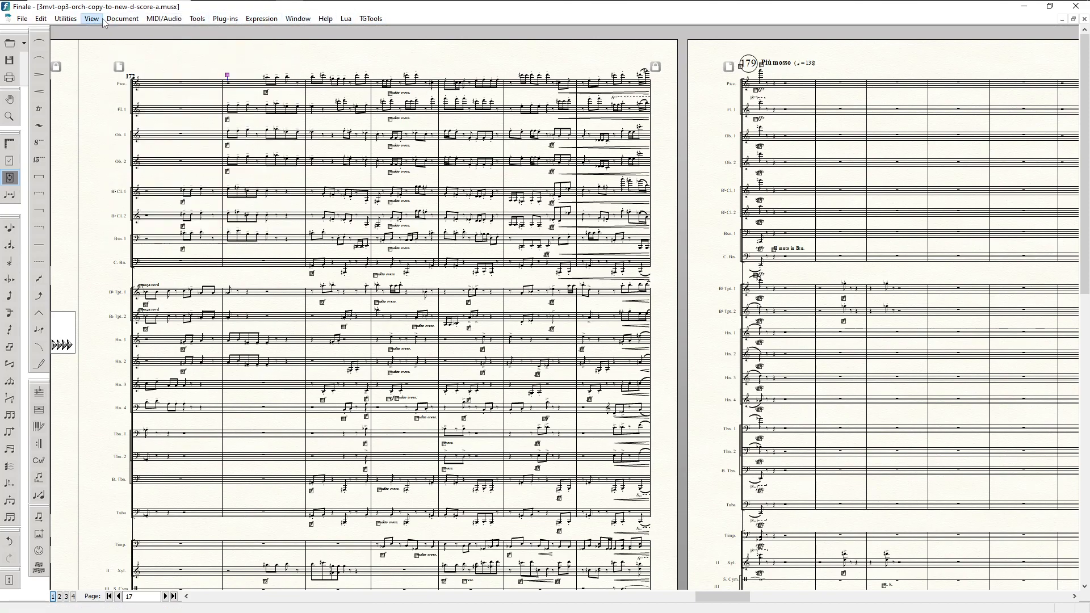
left_click(105, 21)
mouse_move(161, 22)
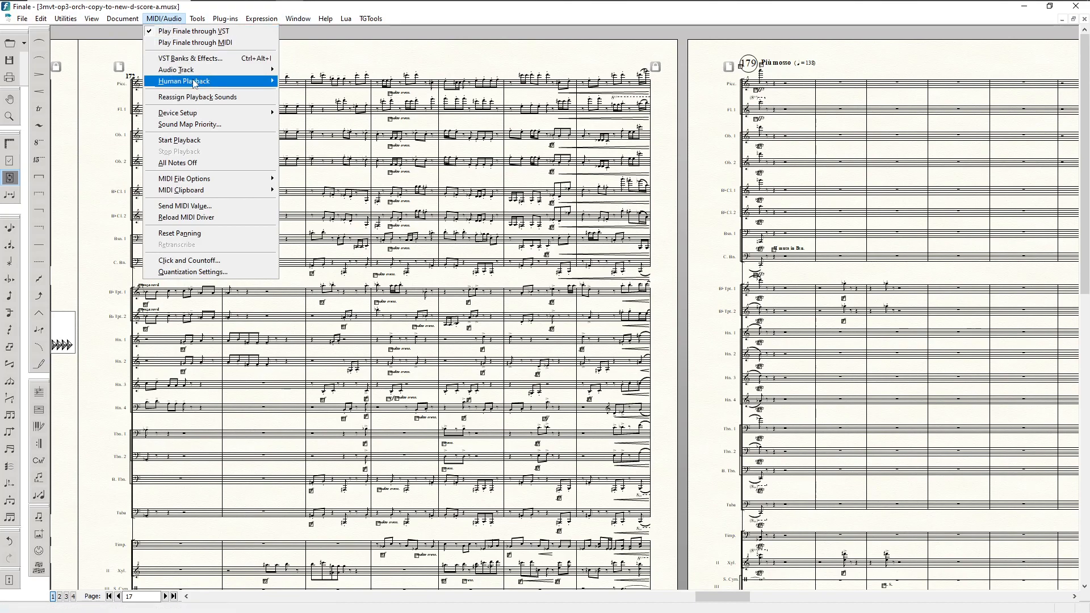
mouse_move(200, 84)
left_click(386, 60)
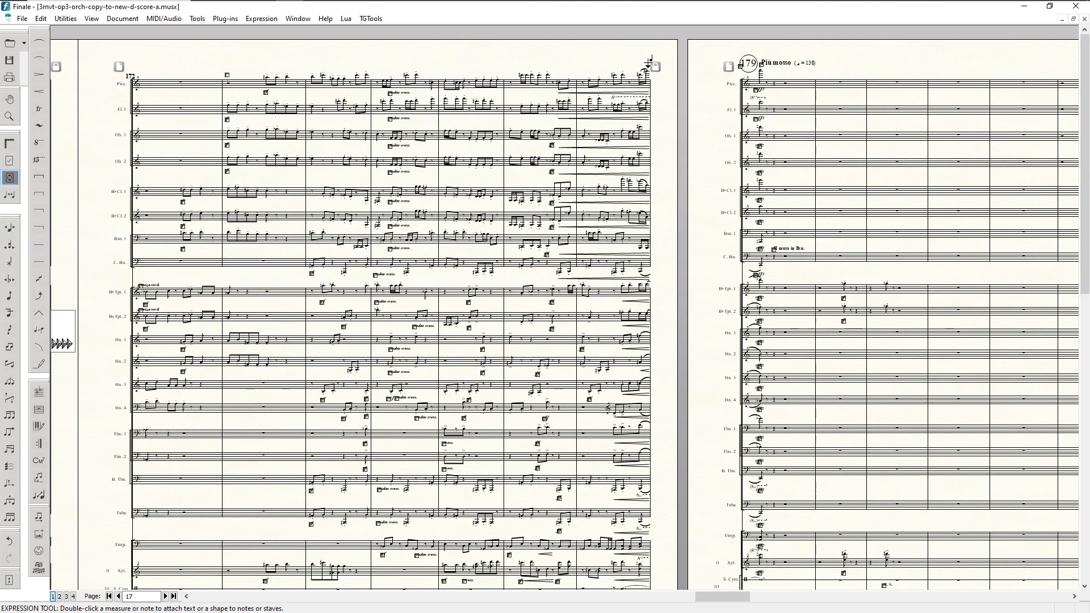
- Examine pages 16 to 23 for the instrument-change expressions and matching staff names in the flute, piccolo and bassoon parts
key("ctrl+Page_Down")
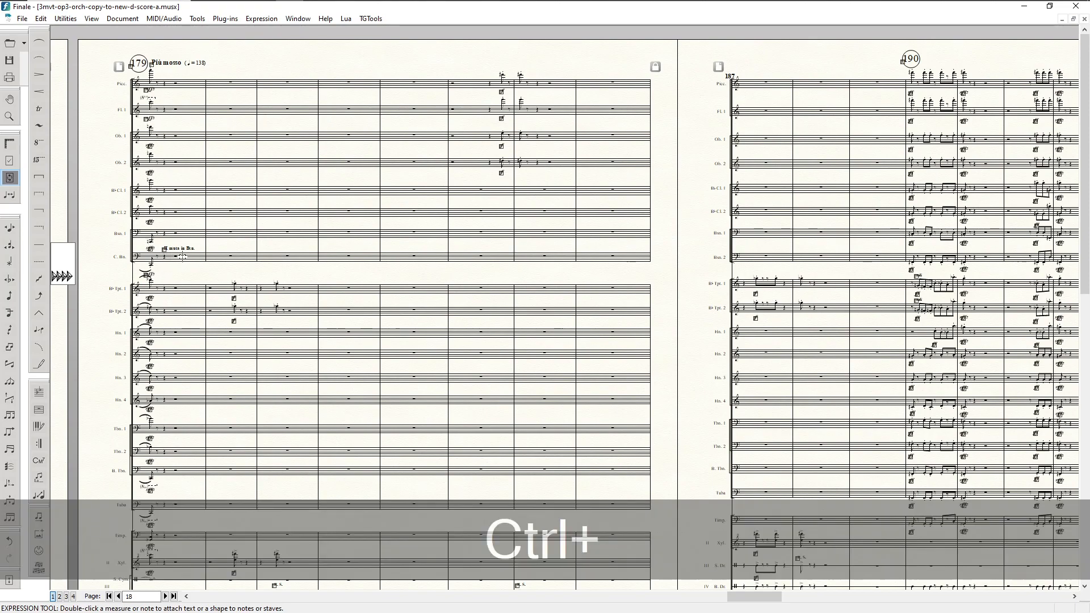
key("ctrl+Page_Down")
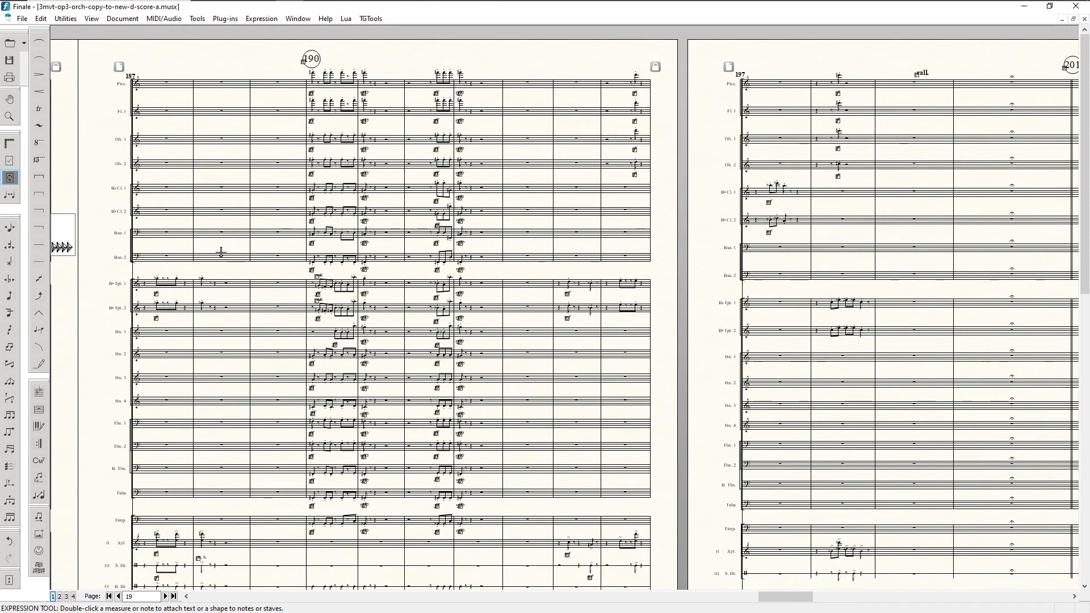
key("ctrl+Page_Down")
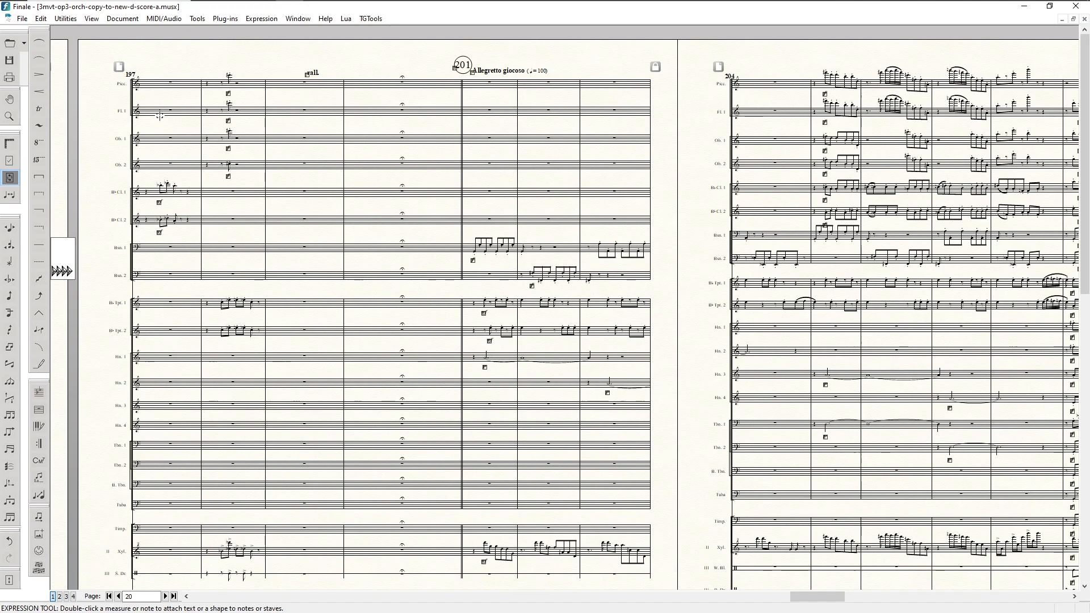
key("ctrl+Page_Up")
key("ctrl+Page_Up")
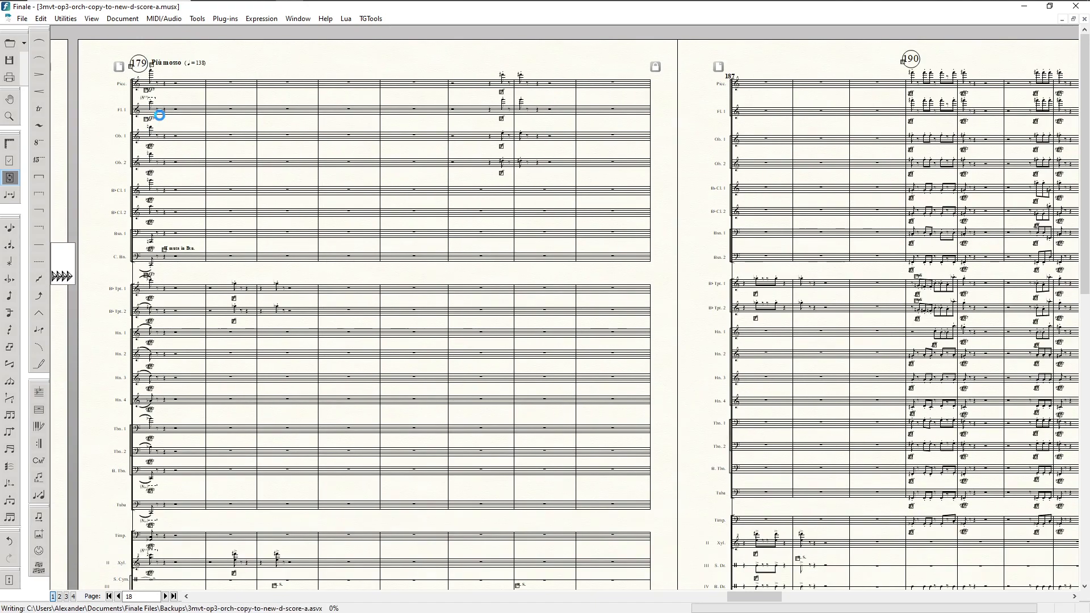
key("ctrl+Page_Up")
key("ctrl+Page_Up")
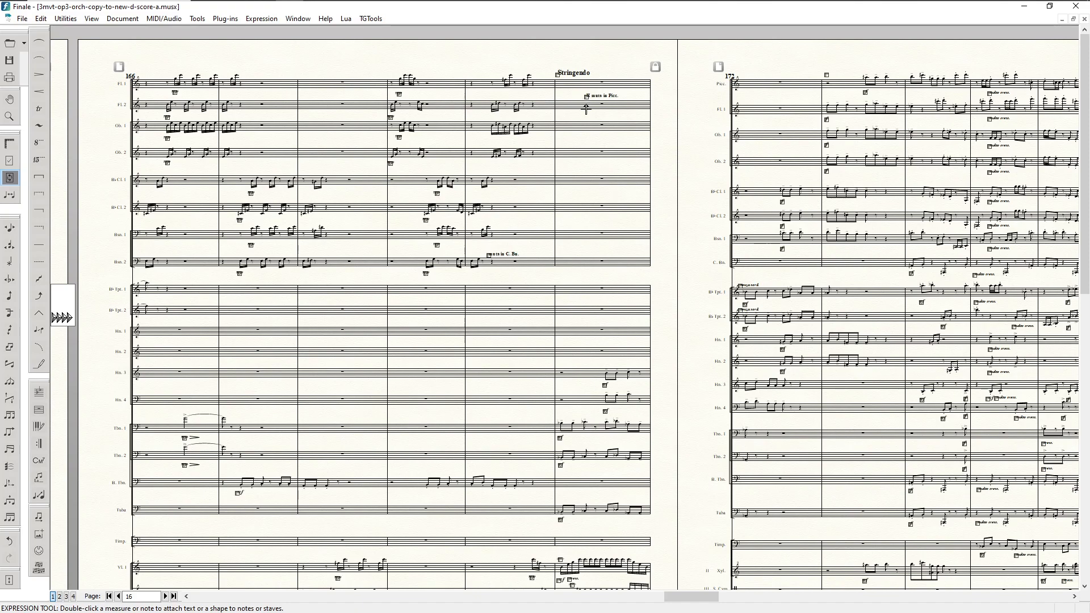
key("ctrl+Page_Down")
key("ctrl+Page_Down")
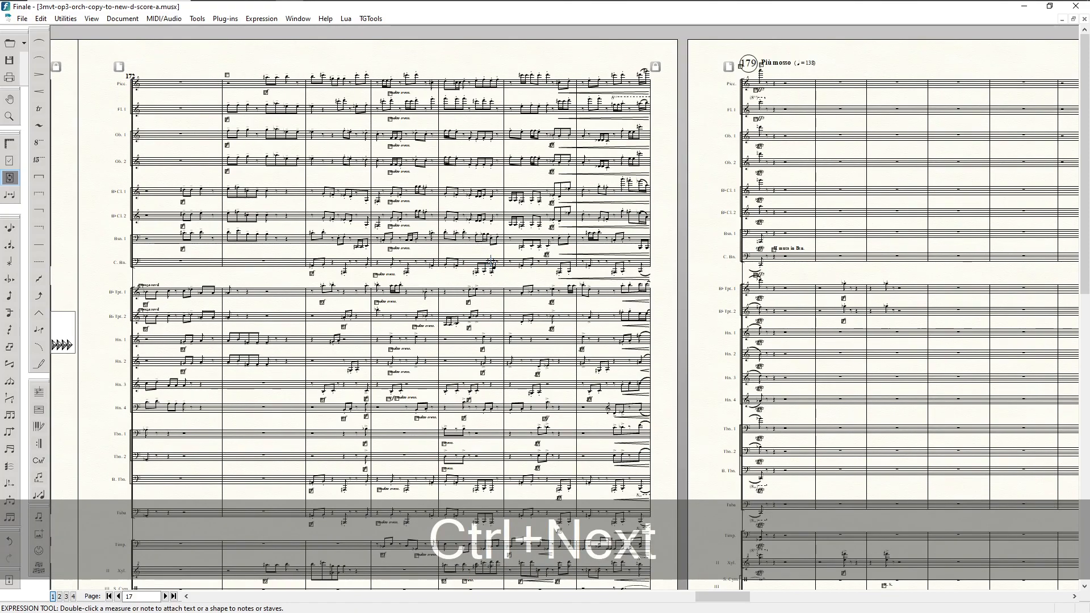
key("ctrl+Page_Down")
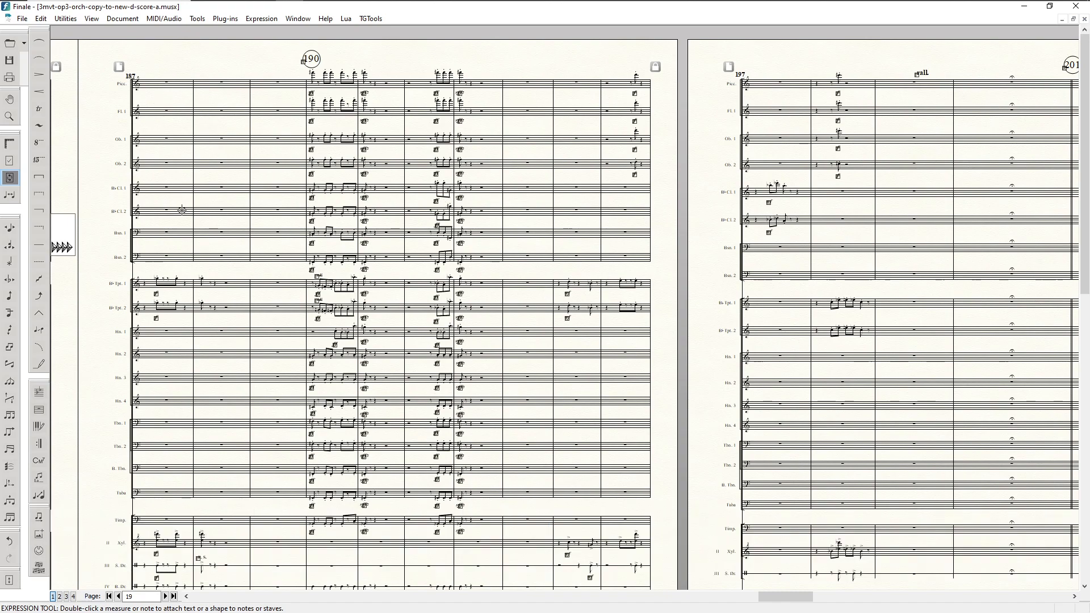
key("ctrl+Page_Down")
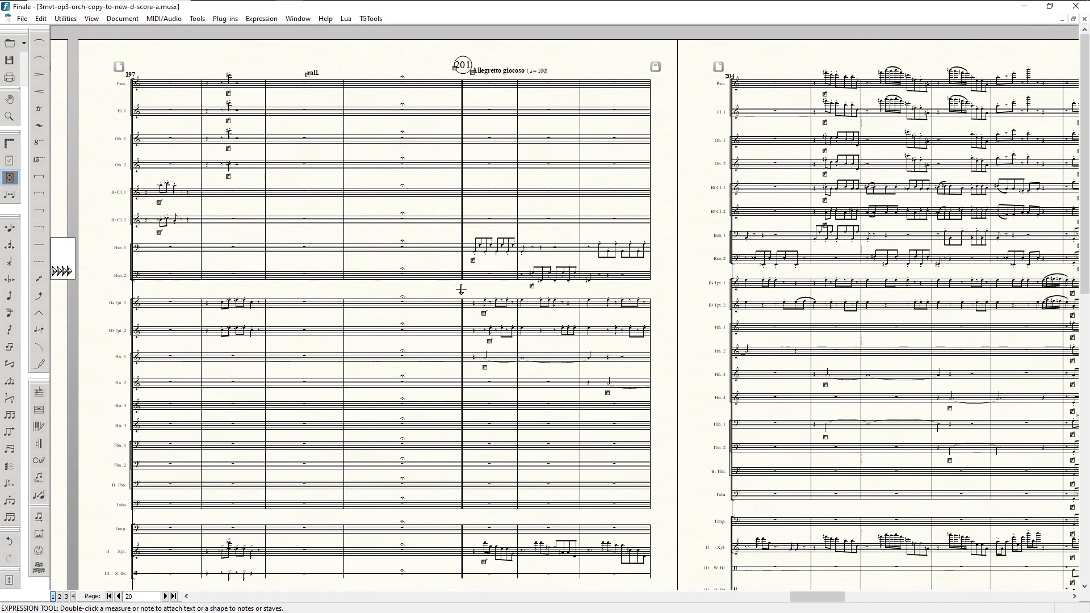
key("ctrl+Page_Down")
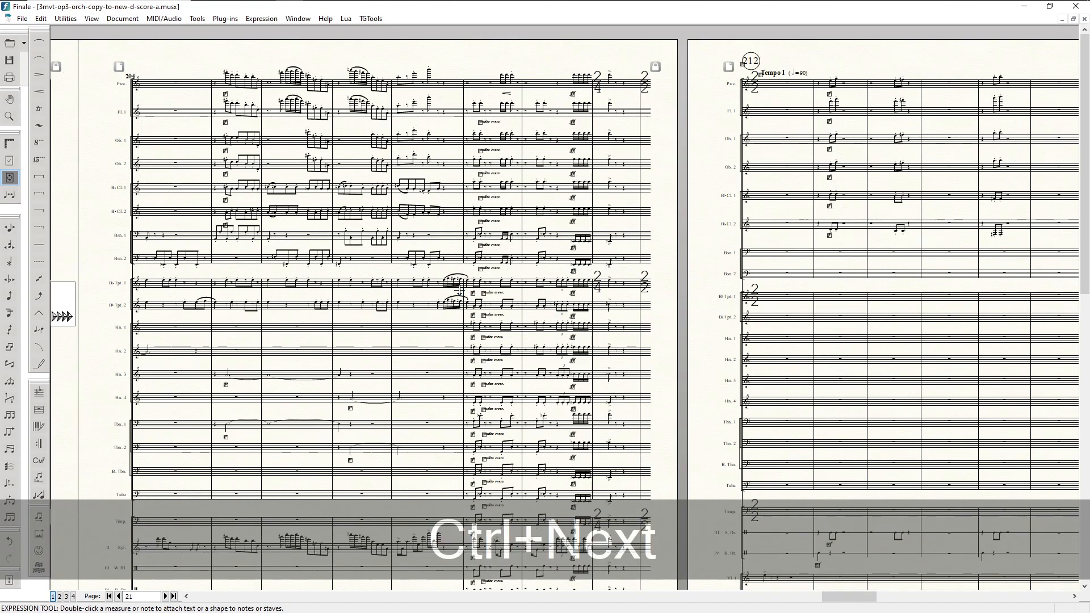
key("ctrl+Page_Down")
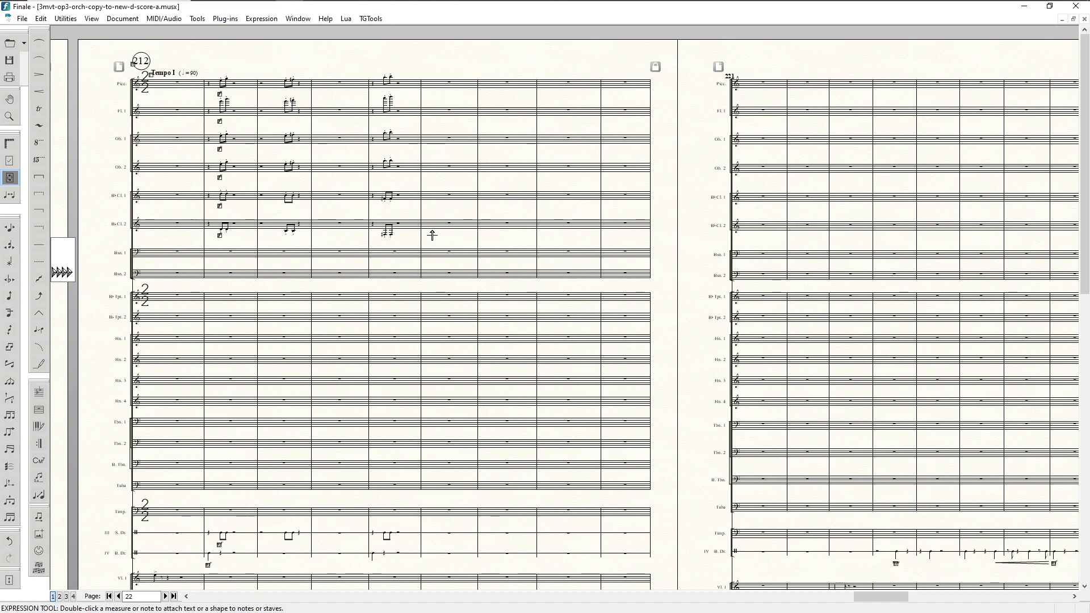
key("ctrl+Page_Down")
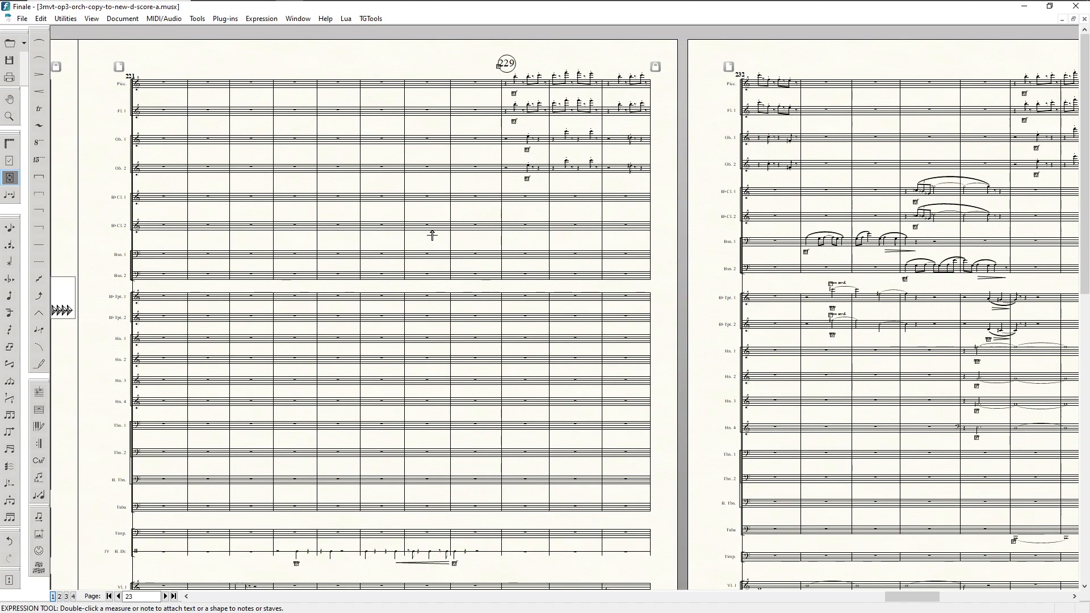
- Examine pages 24 to 27 for instrument changes, comparing the second bassoon's change to contrabassoon with the staff name on the following page
key("ctrl+Page_Down")
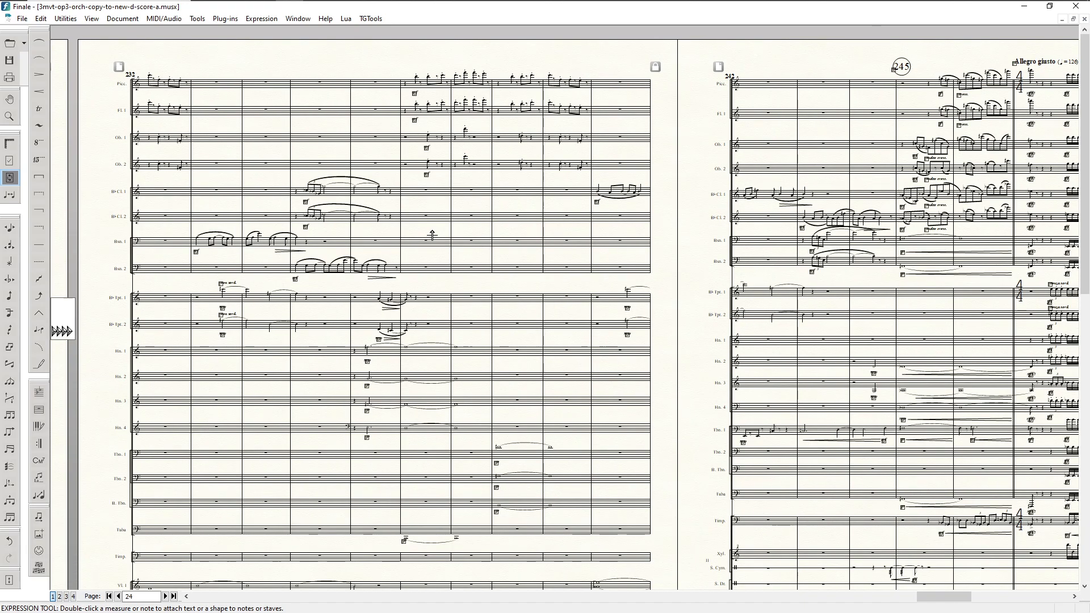
key("ctrl+Page_Down")
key("ctrl+Page_Down")
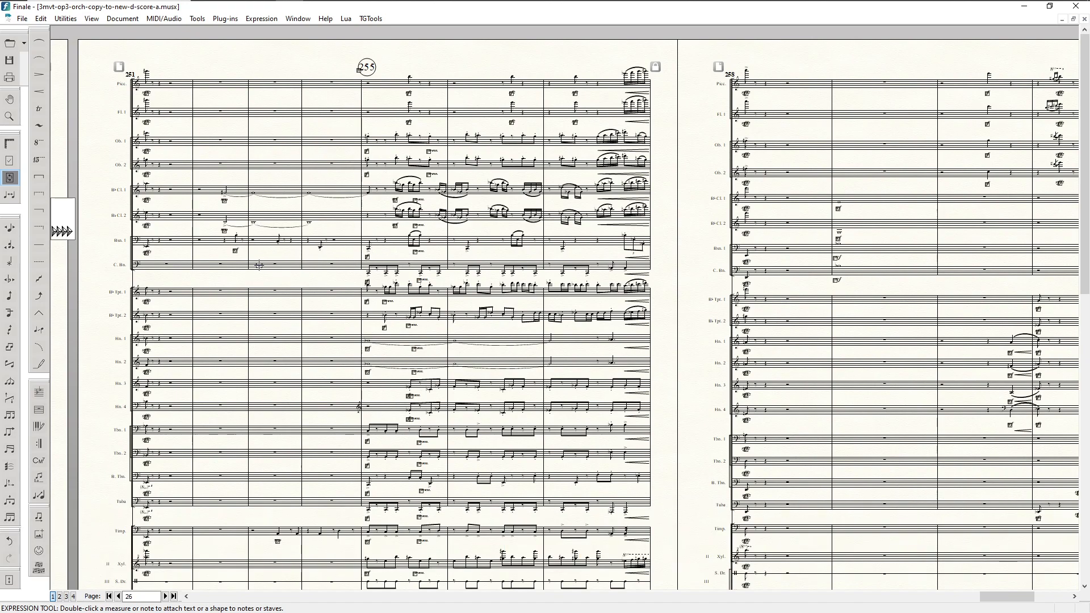
key("ctrl+Page_Up")
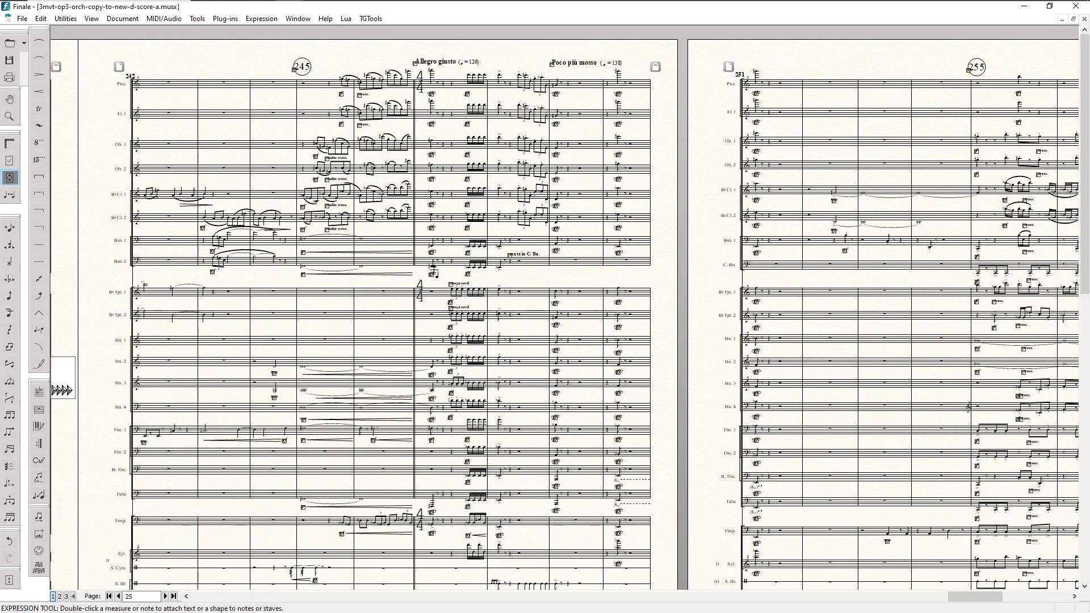
key("ctrl+Page_Down")
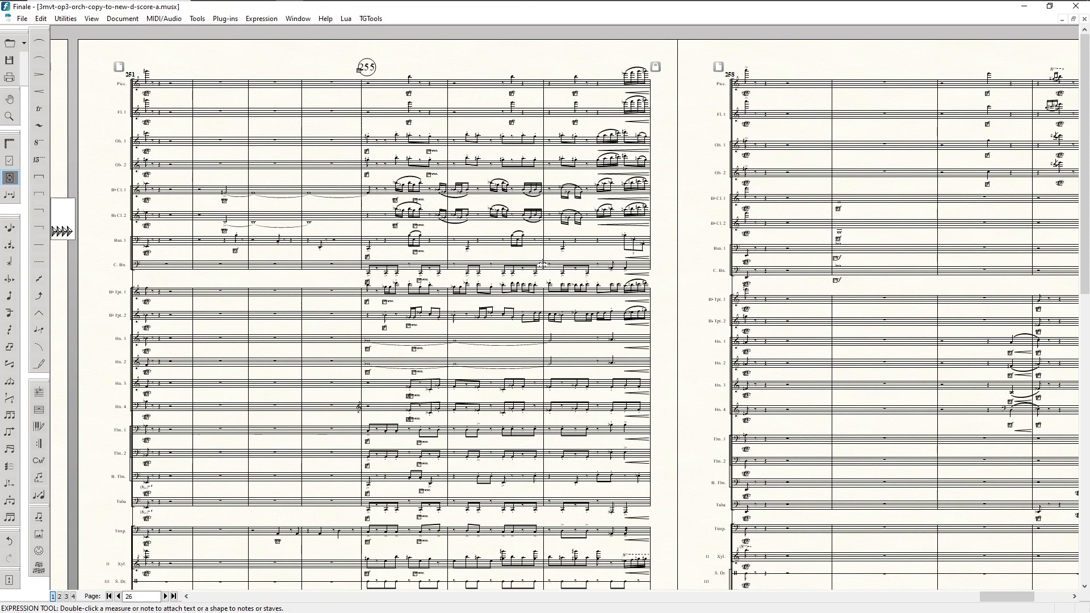
key("ctrl+Page_Down")
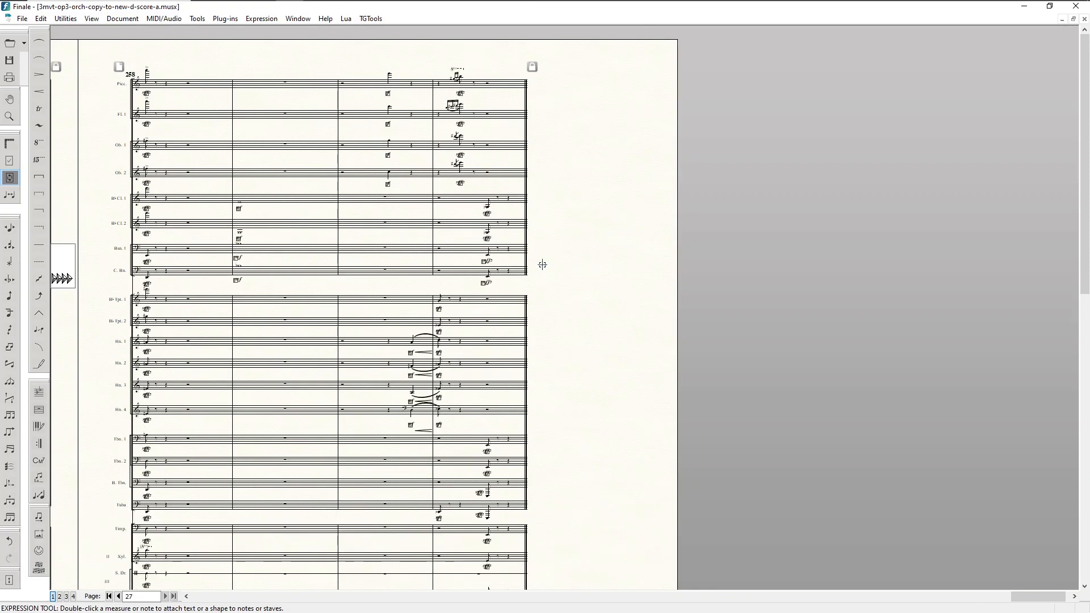
- Return to page 1 of the score at the opening of movement III
key("Home")
key("Home")
key("Home")
key("Home")
key("Home")
key("Home")
key("Home")
key("Home")
key("Home")
key("Home")
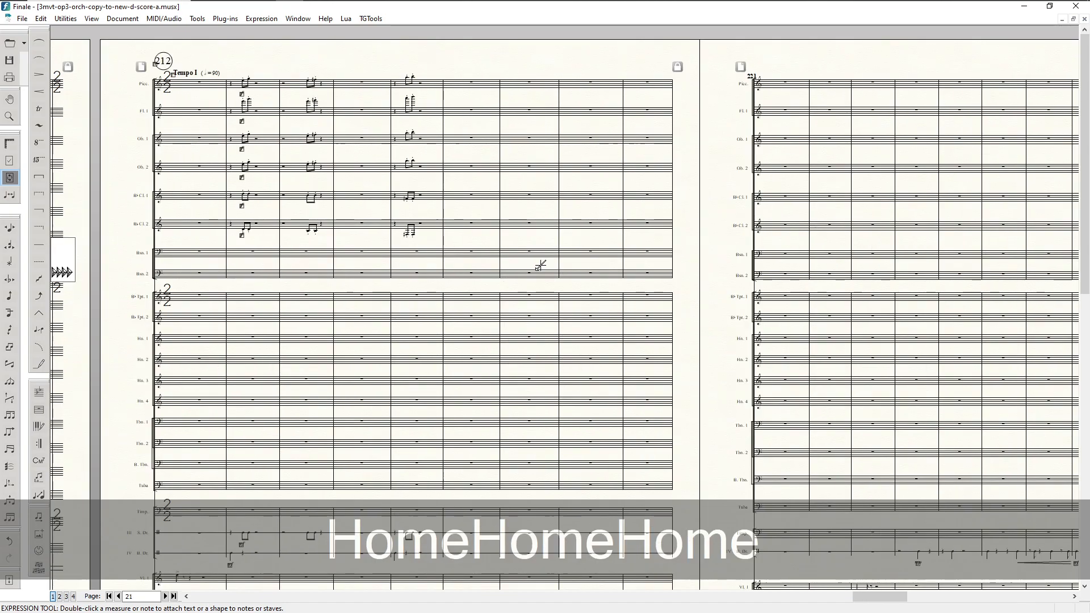
key("Home")
key("Home")
key("Home")
key("Home")
key("Home")
key("Home")
key("Home")
key("Home")
key("Home")
key("Home")
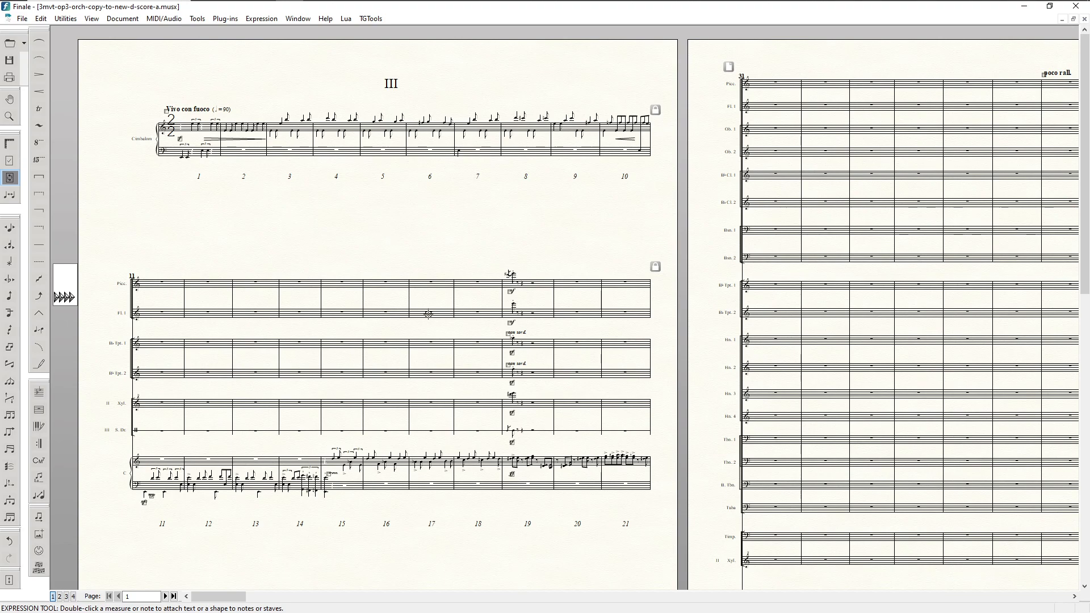
- Examine the third movement's score pages from the opening through the Allegretto giocoso at measure 201, checking the expressions and layout
mouse_move(228, 590)
left_mouse_down()
mouse_move(461, 592)
mouse_move(247, 597)
left_mouse_up()
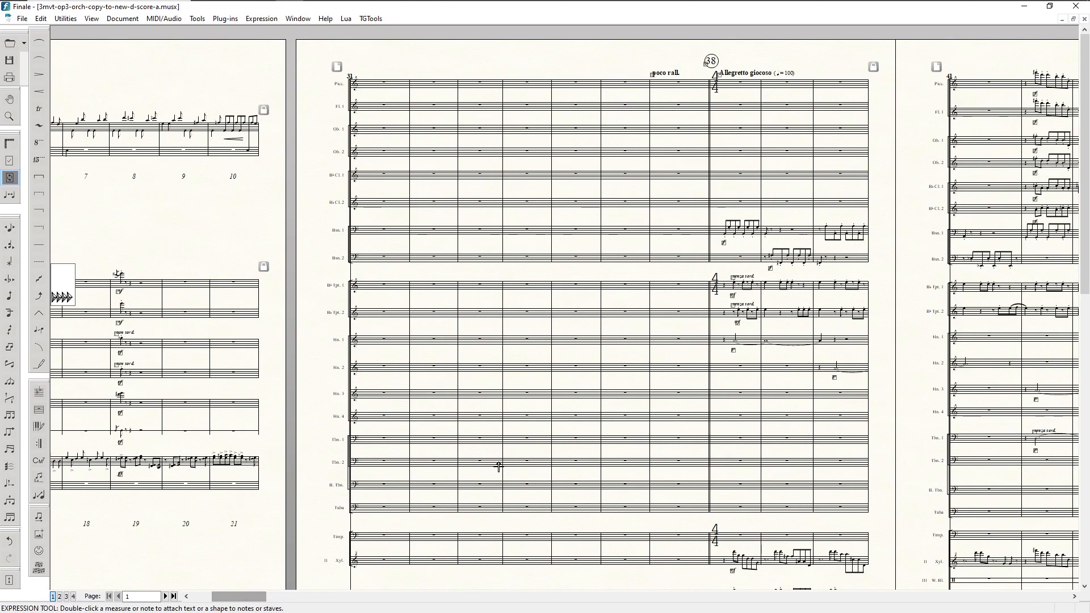
scroll(666, 464, "down", 2)
scroll(666, 463, "down", 3)
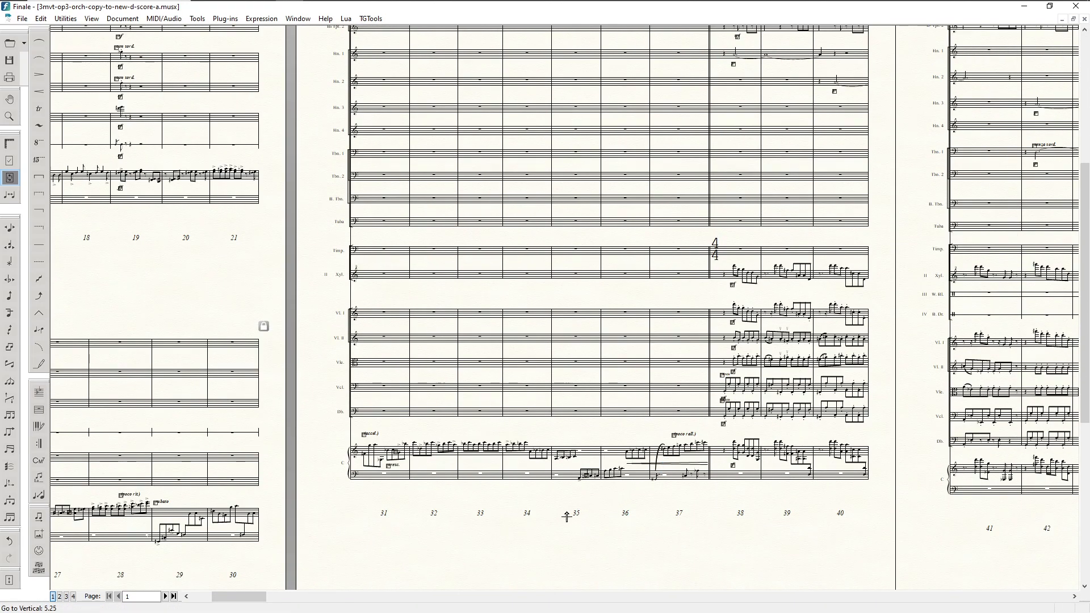
left_click_drag(254, 597, 552, 594)
scroll(221, 196, "up", 5)
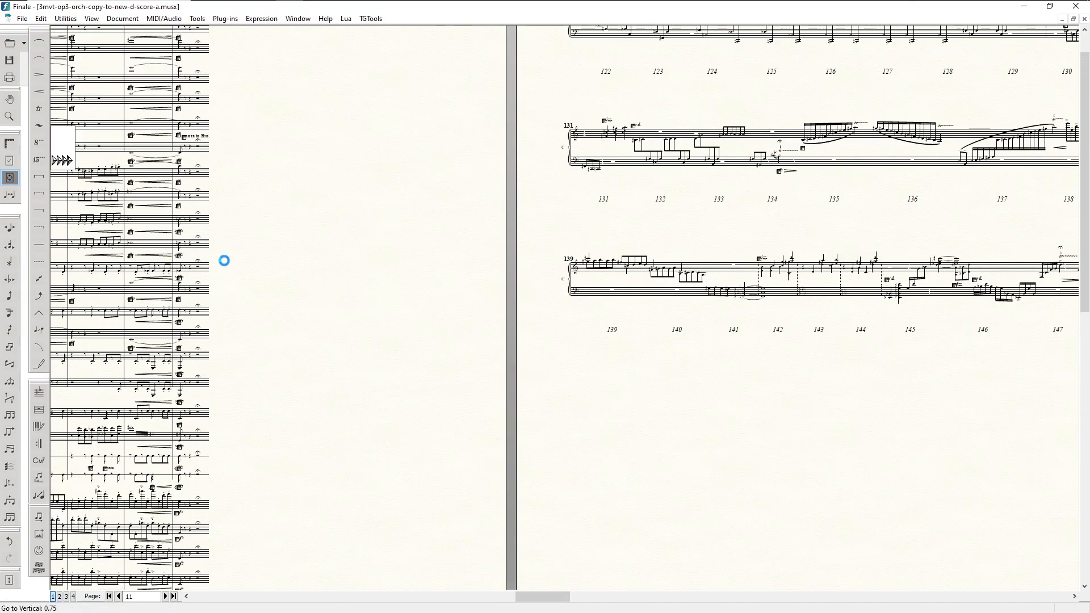
scroll(224, 455, "down", 5)
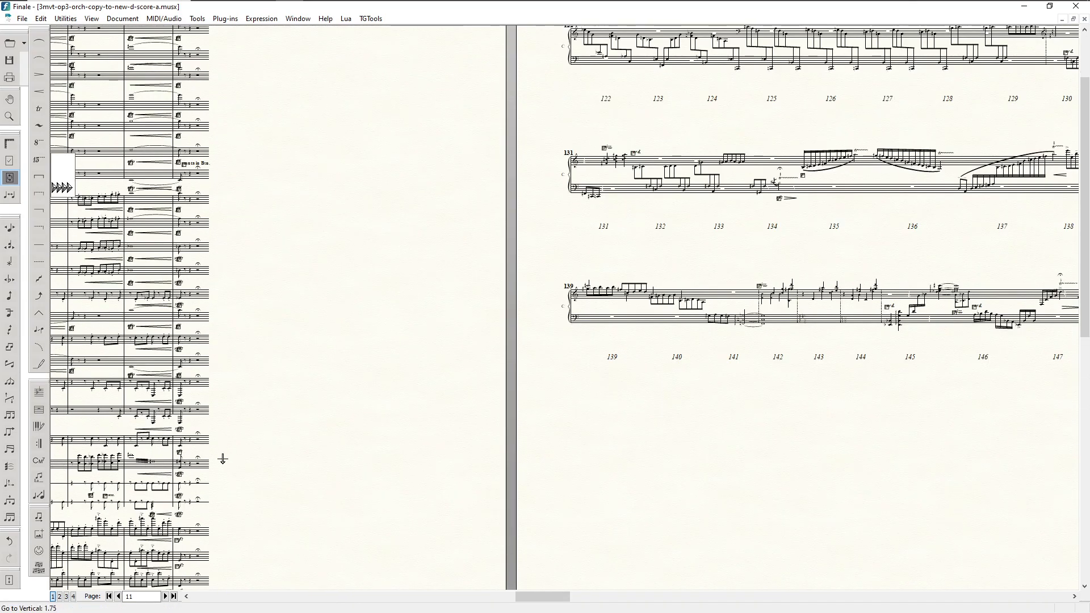
left_click_drag(536, 598, 587, 597)
scroll(580, 584, "up", 4)
scroll(438, 431, "down", 5)
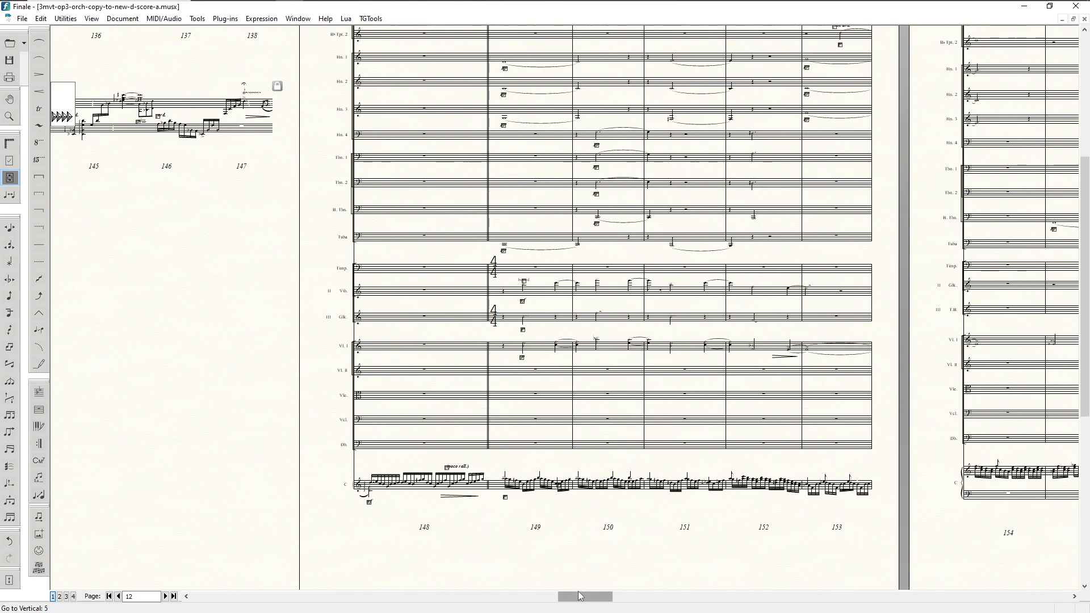
left_click_drag(580, 596, 589, 596)
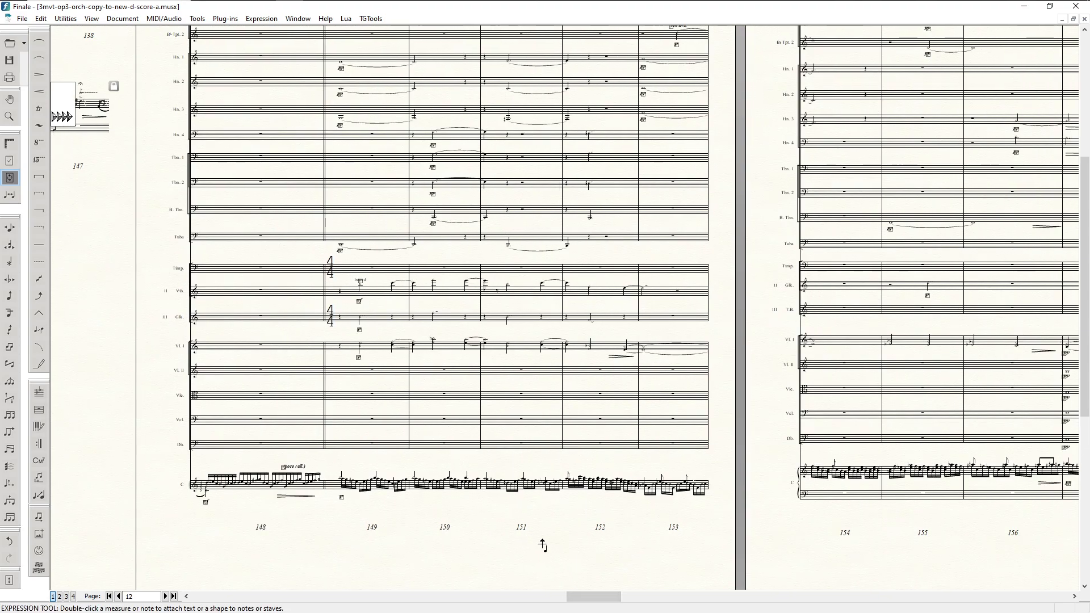
scroll(254, 428, "up", 3)
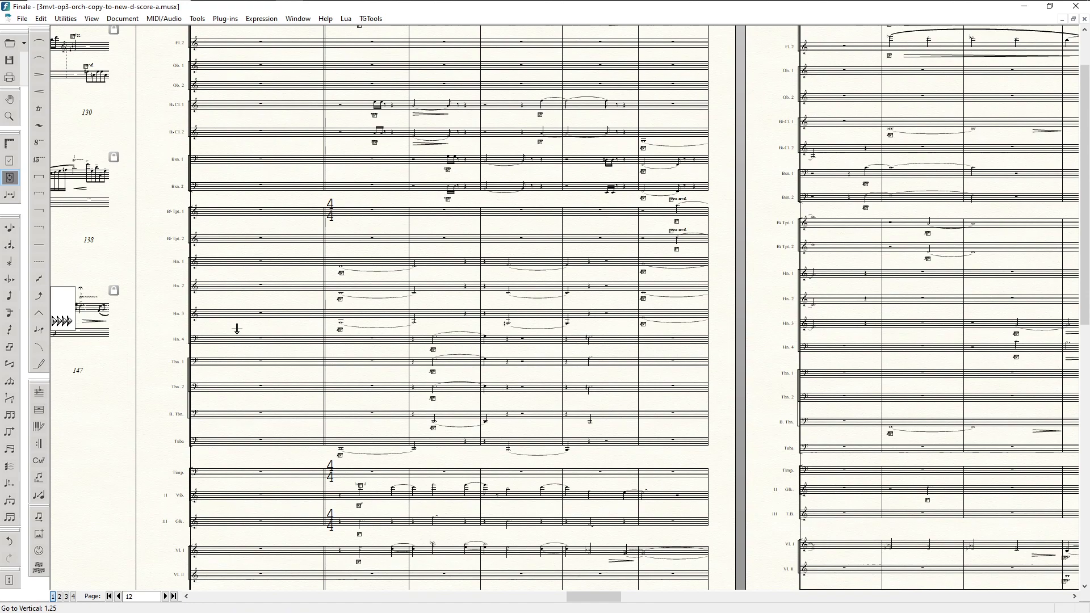
scroll(237, 329, "down", 3)
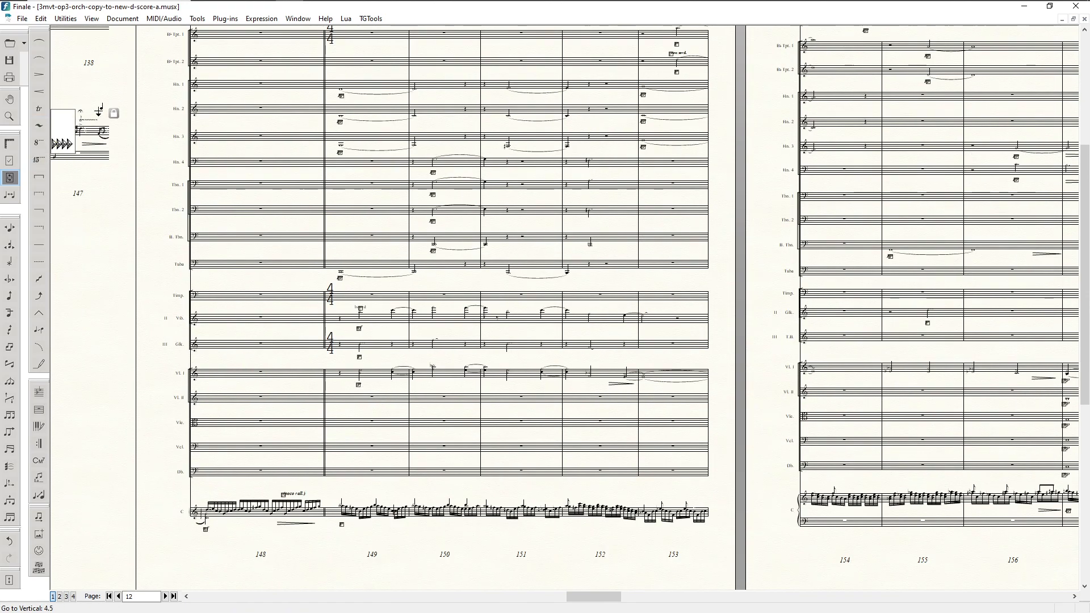
scroll(598, 560, "down", 1)
left_click_drag(596, 593, 803, 607)
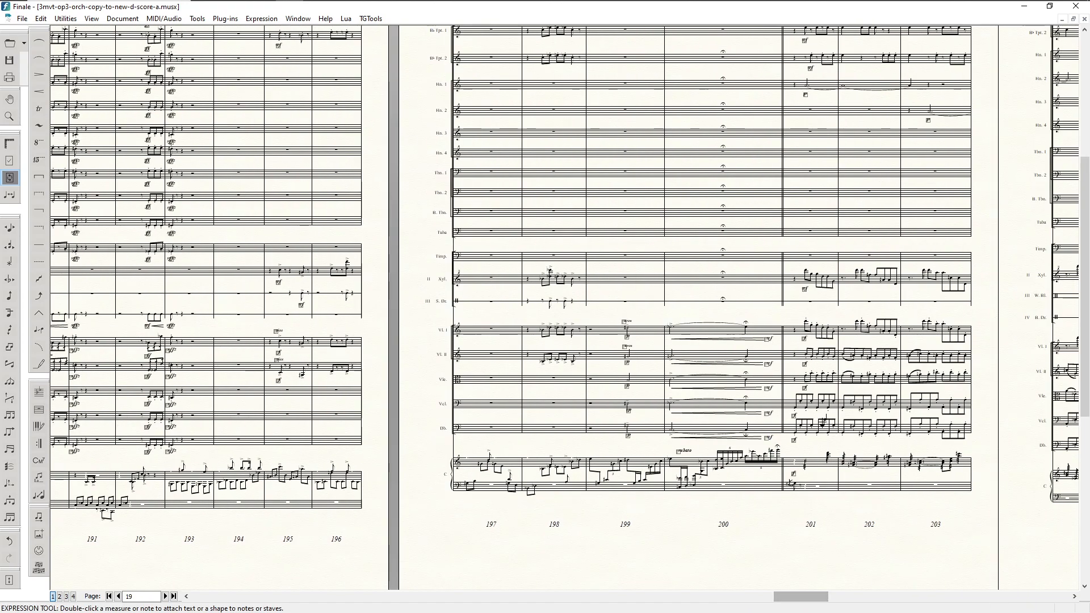
scroll(737, 287, "up", 2)
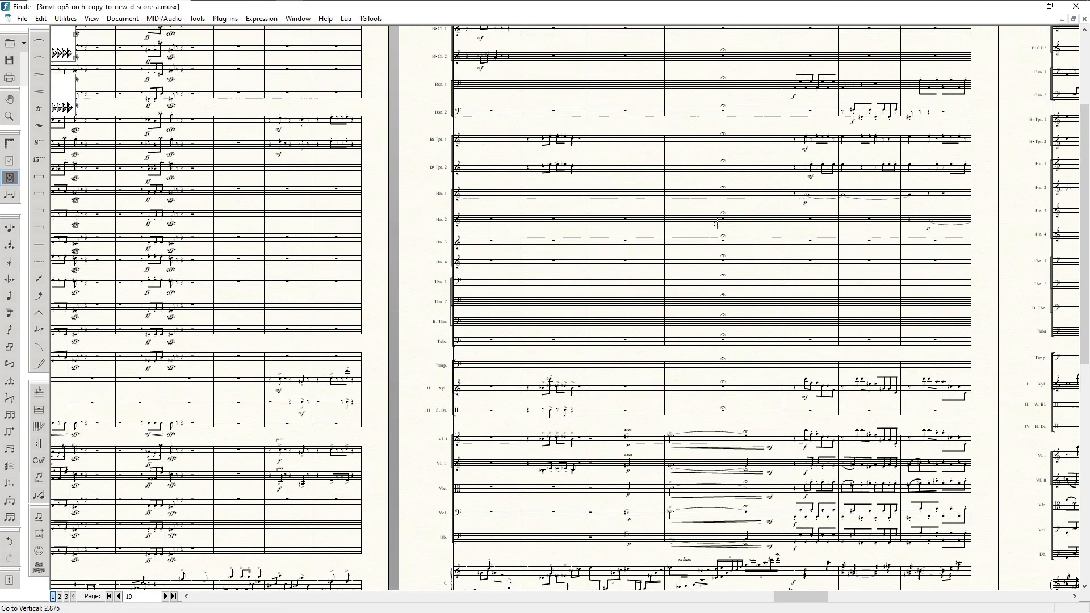
scroll(718, 223, "up", 2)
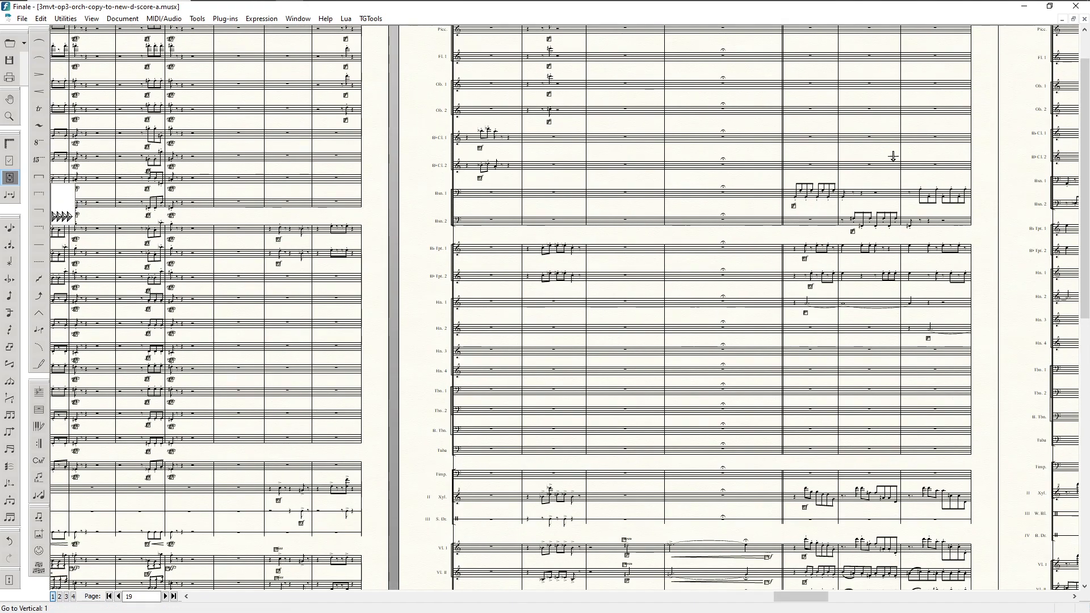
scroll(759, 130, "up", 1)
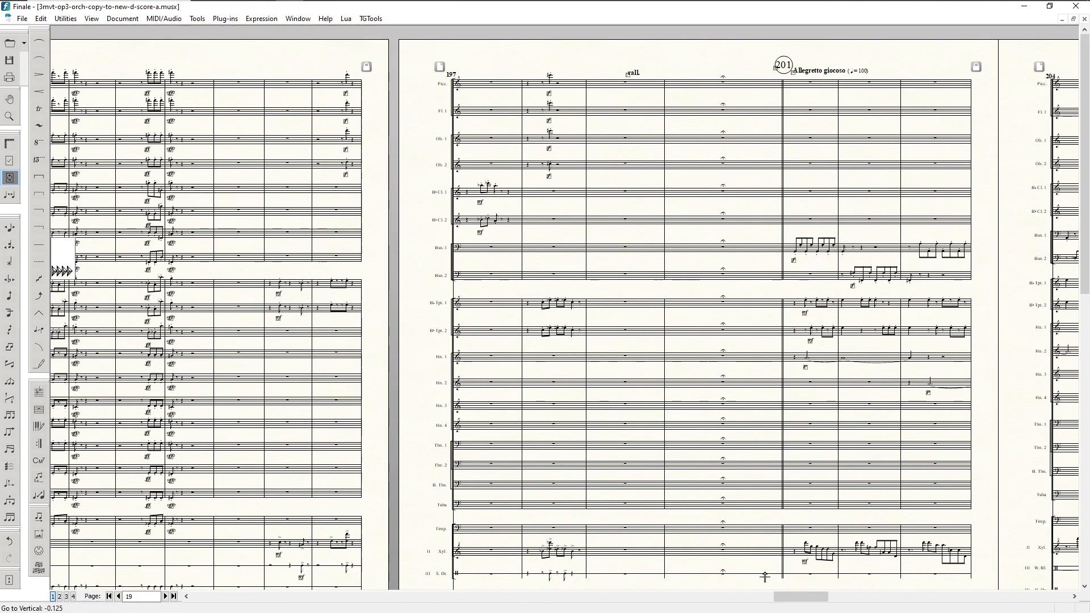
- Review the score again from page 1 through page 23, then return to the first page
left_click_drag(799, 597, 218, 611)
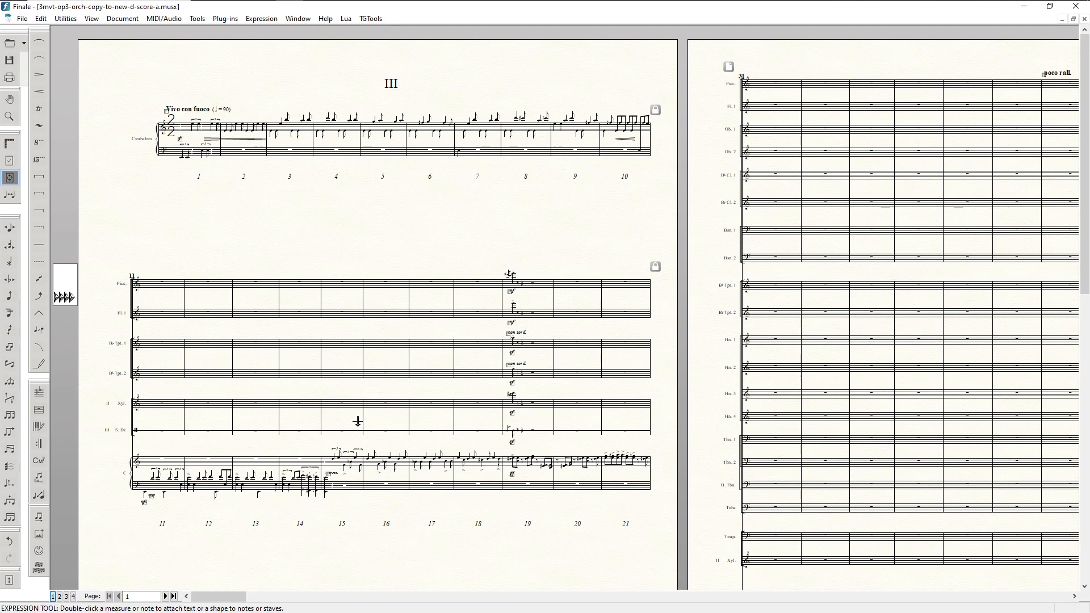
left_click_drag(215, 596, 245, 596)
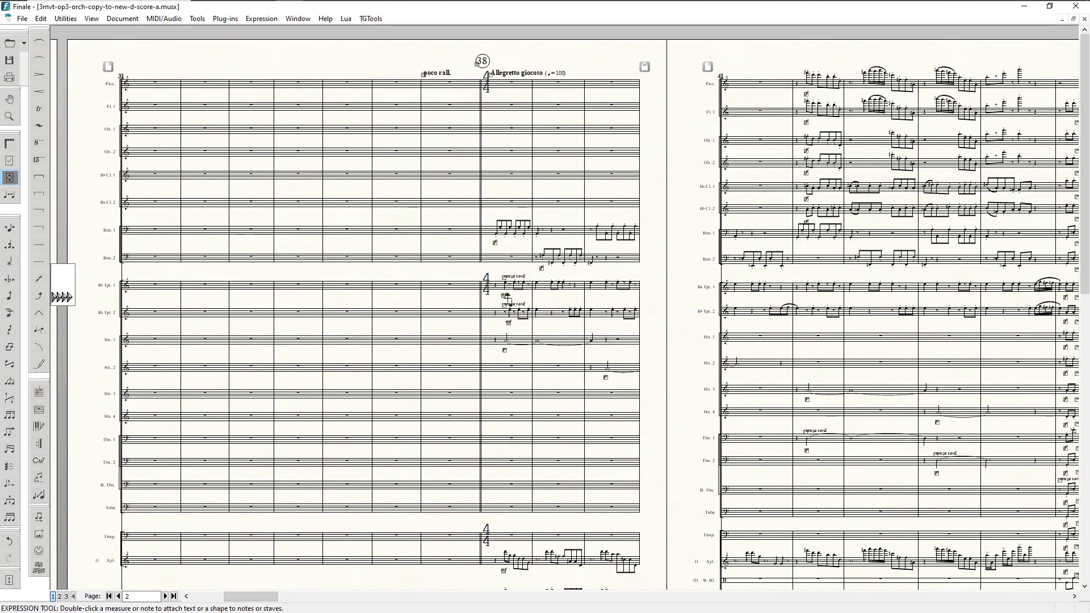
left_click_drag(258, 599, 704, 594)
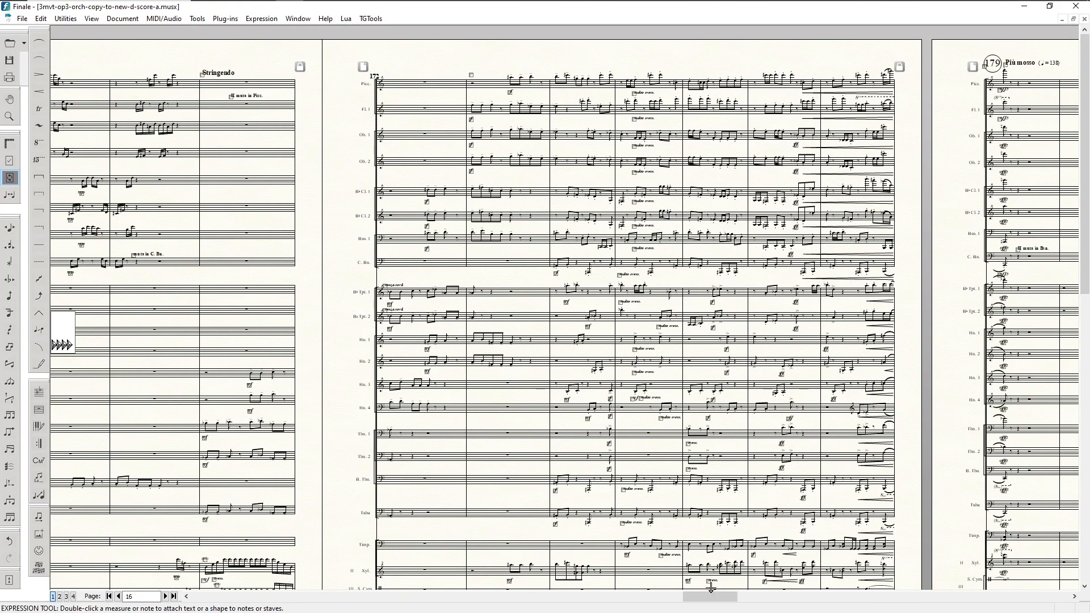
left_click_drag(710, 596, 925, 593)
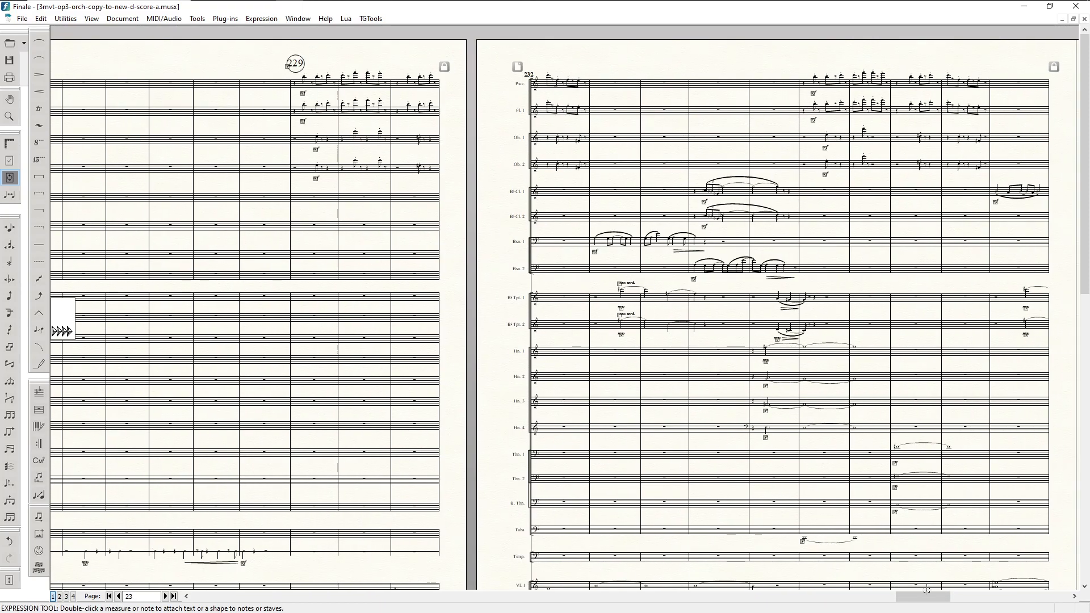
left_click_drag(924, 598, 209, 605)
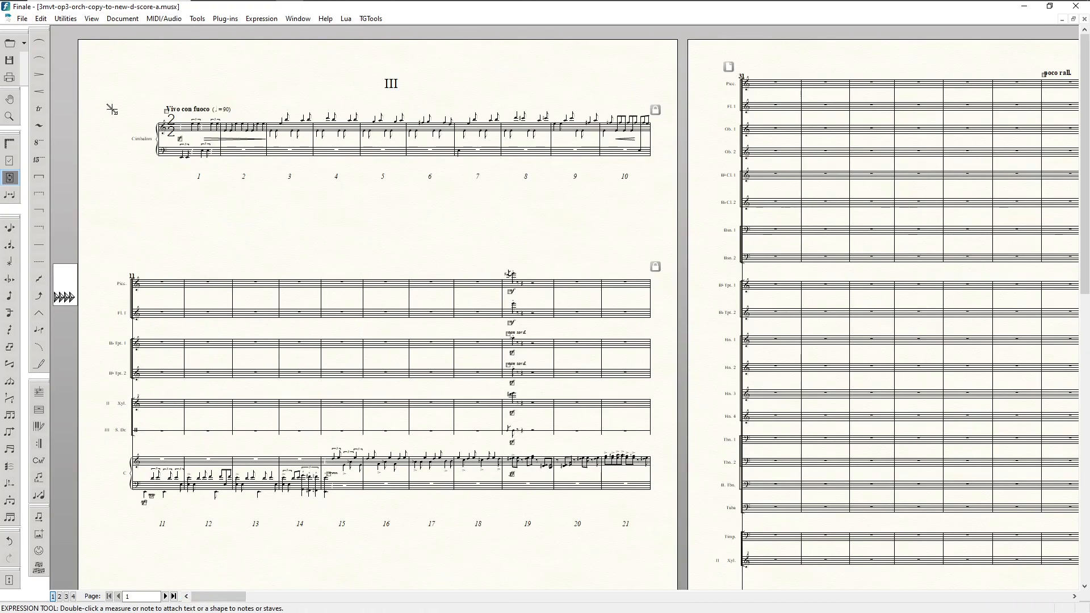
- Save a copy of the score as 3mvt-op3-orch-copy-to-new-dd-score-a in the score folder of 3mvt
left_click(22, 19)
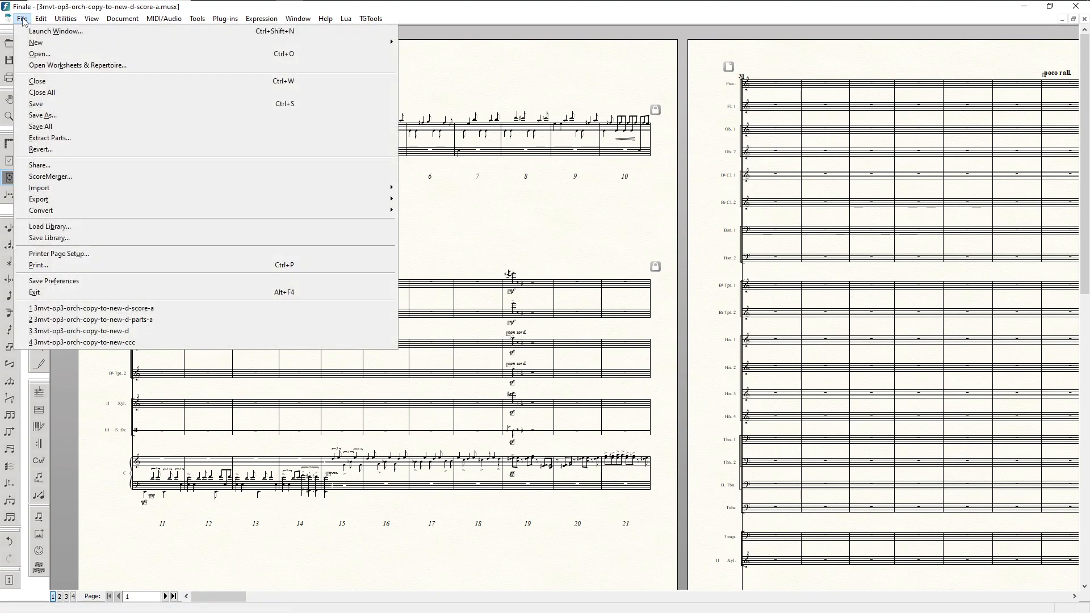
left_click(44, 116)
left_click(319, 365)
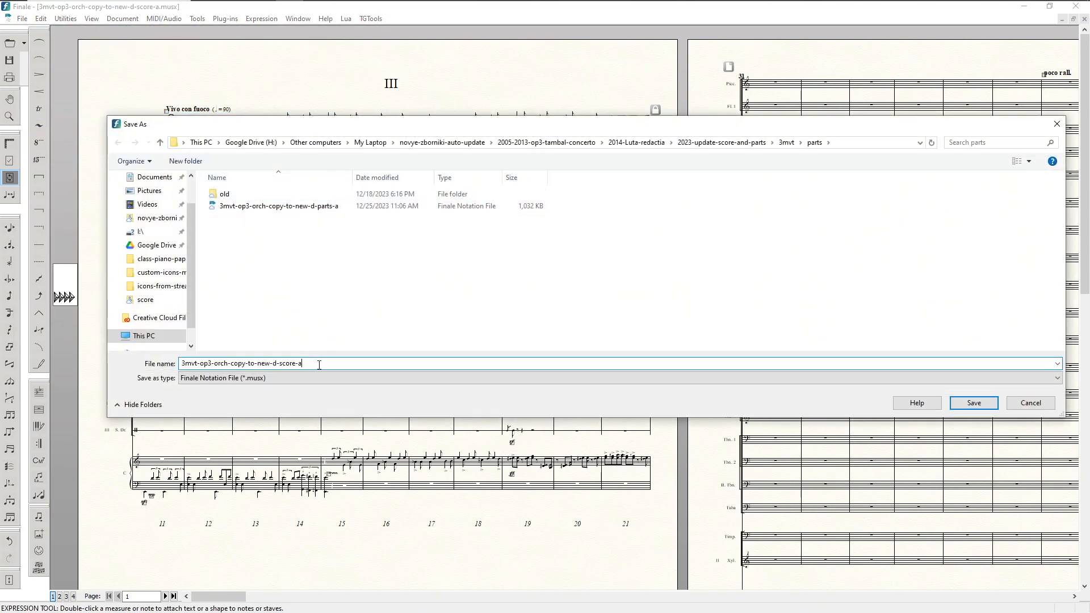
type("a")
left_click_drag(277, 363, 309, 364)
type("d-")
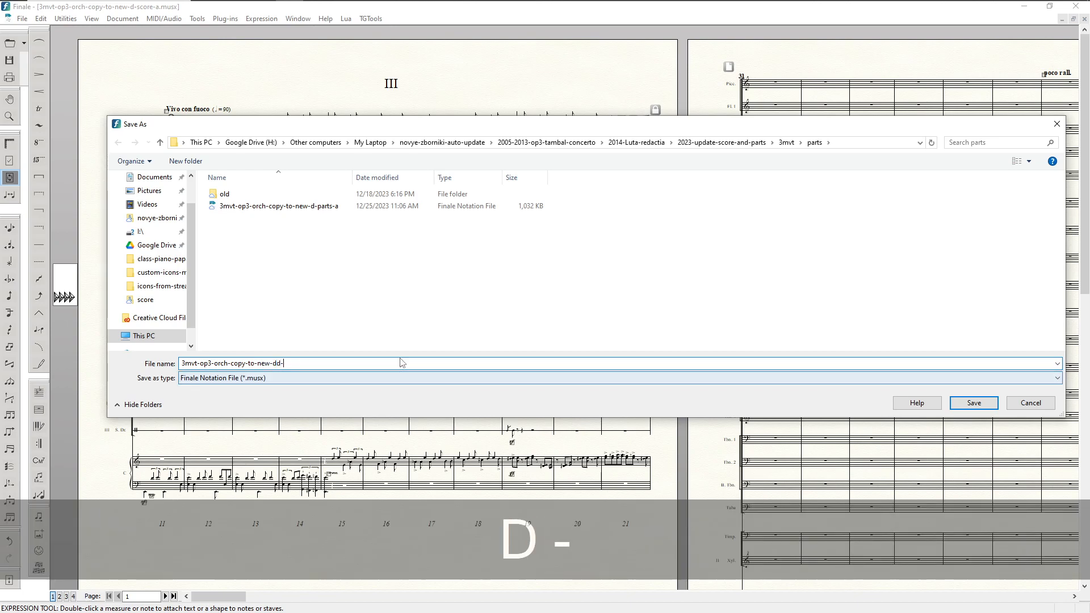
type("s")
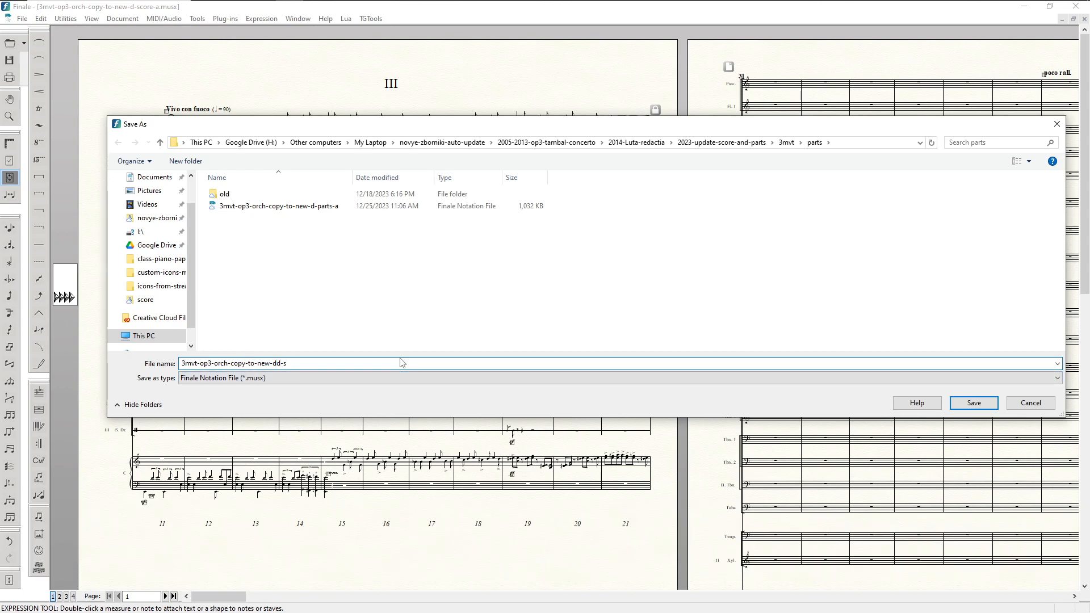
type("core-a")
left_click(786, 143)
double_click(227, 205)
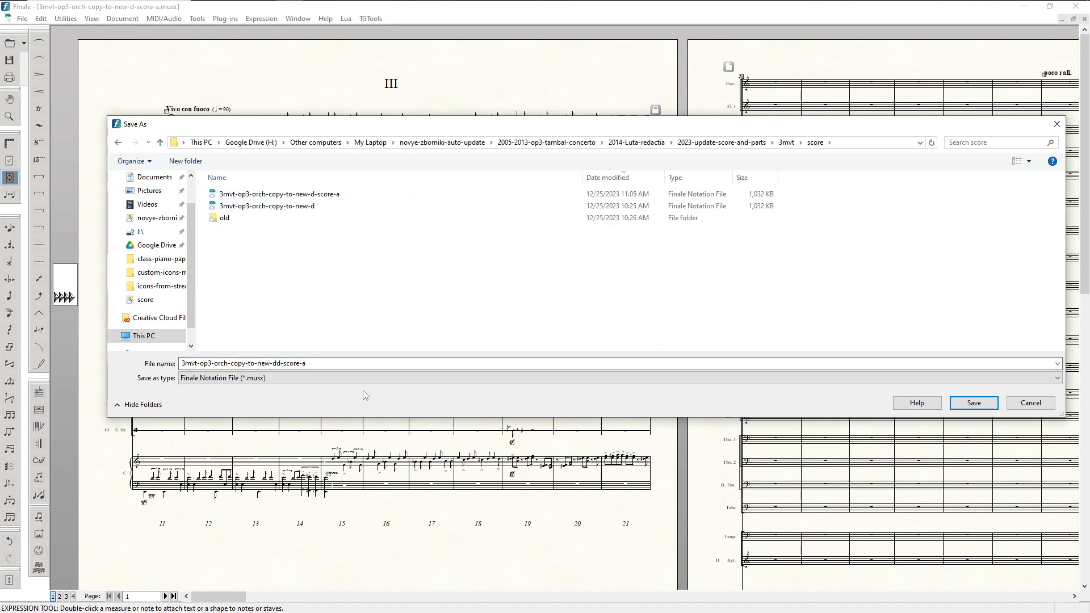
left_click(963, 401)
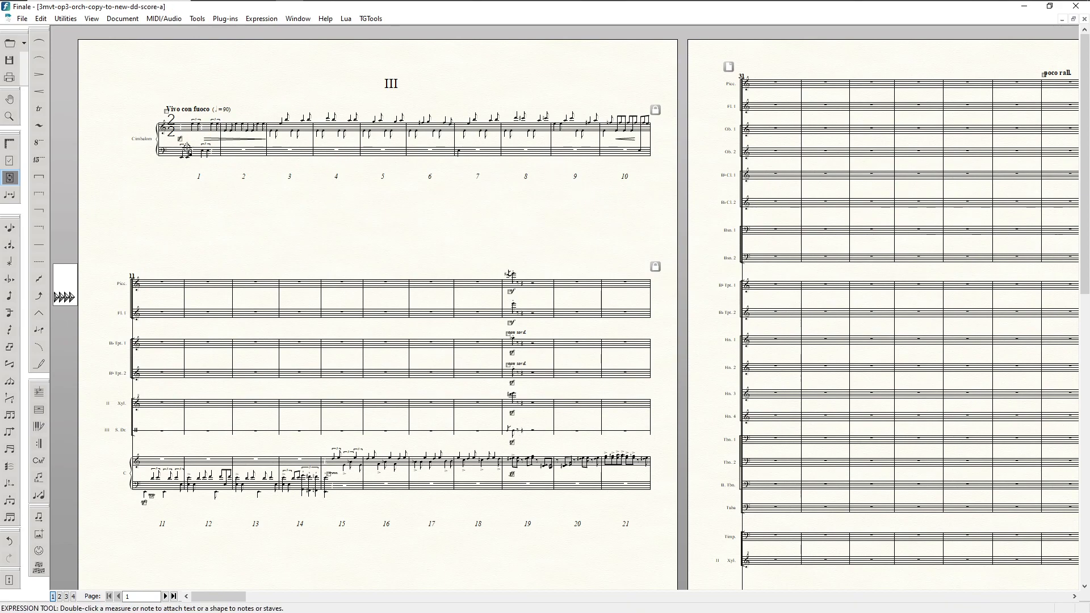
- Start saving another copy of the document, choosing the parts folder of 3mvt as its location
left_click(22, 18)
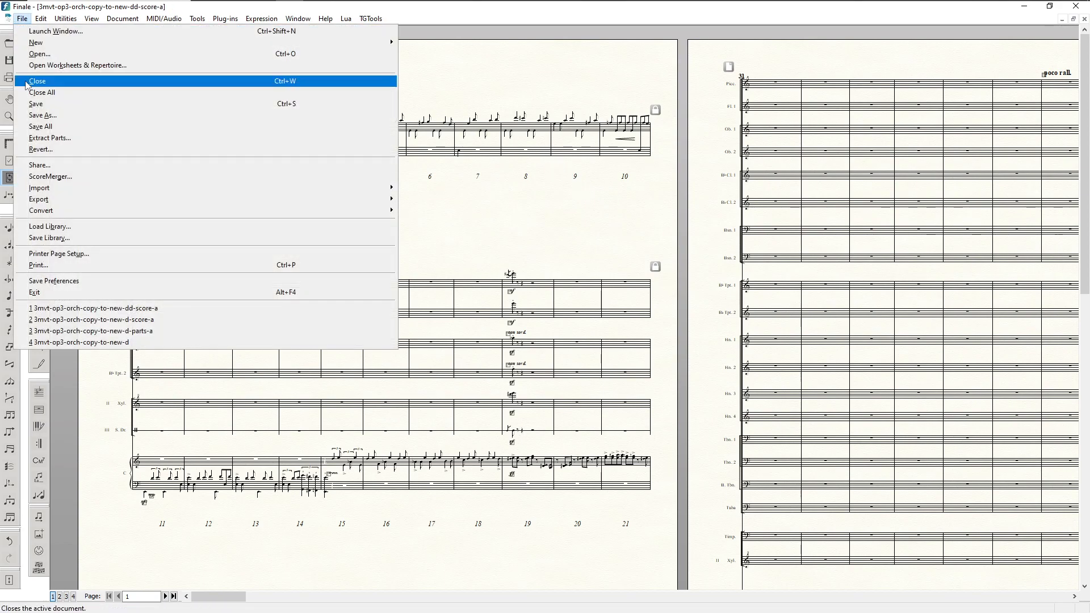
left_click(65, 121)
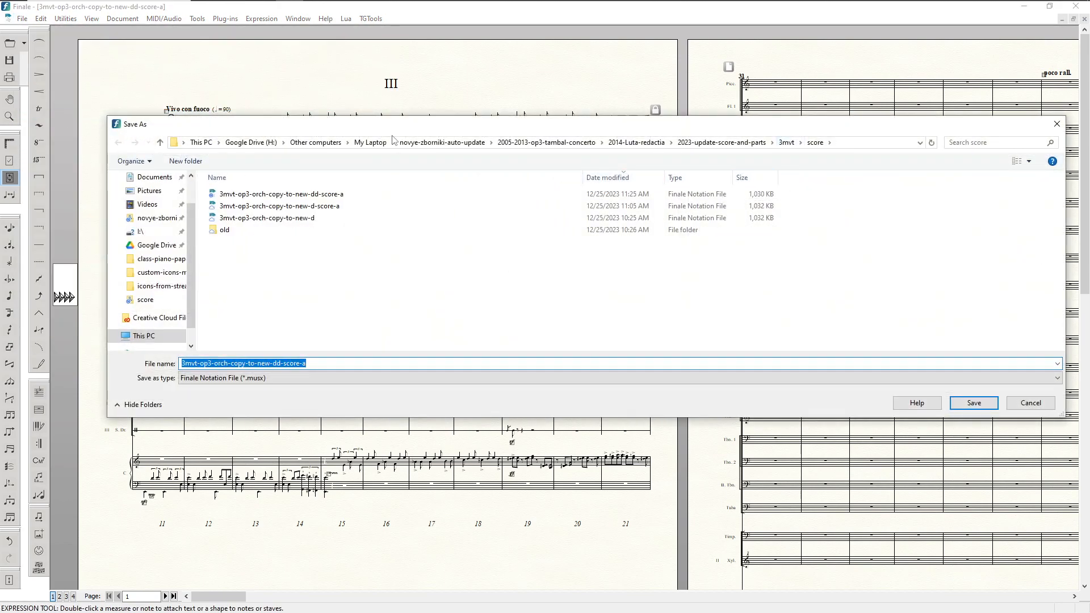
left_click(786, 142)
left_click(231, 196)
double_click(231, 196)
left_click(305, 366)
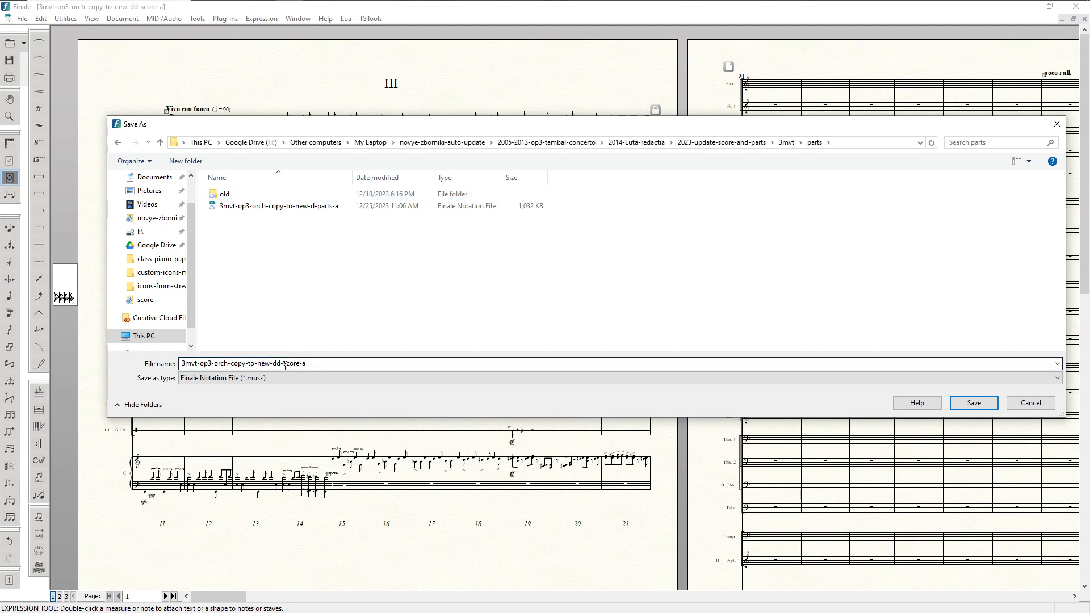
double_click(285, 367)
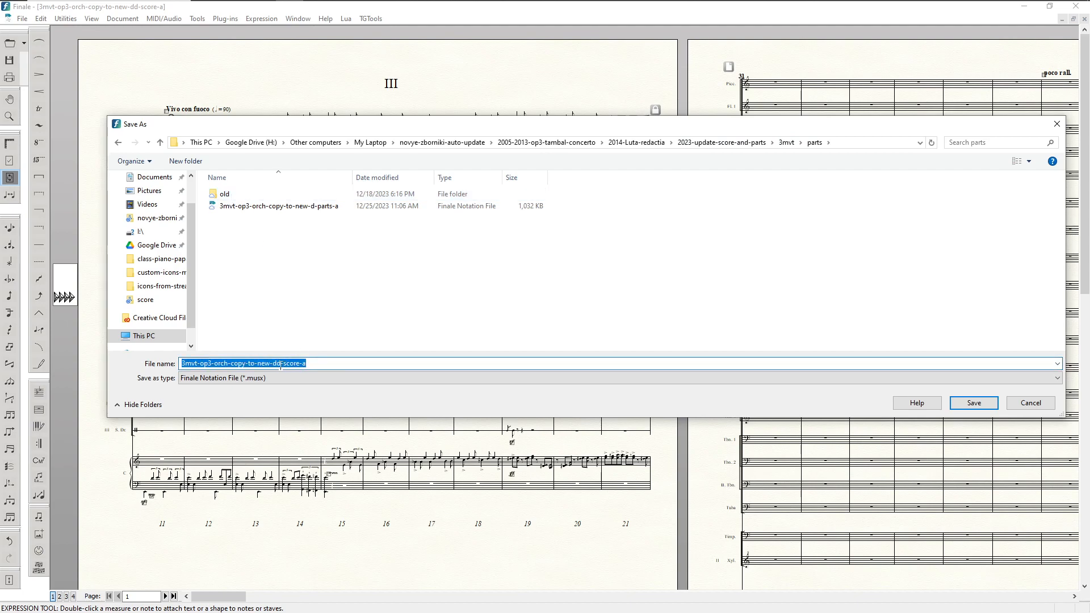
left_click(280, 366)
type("d")
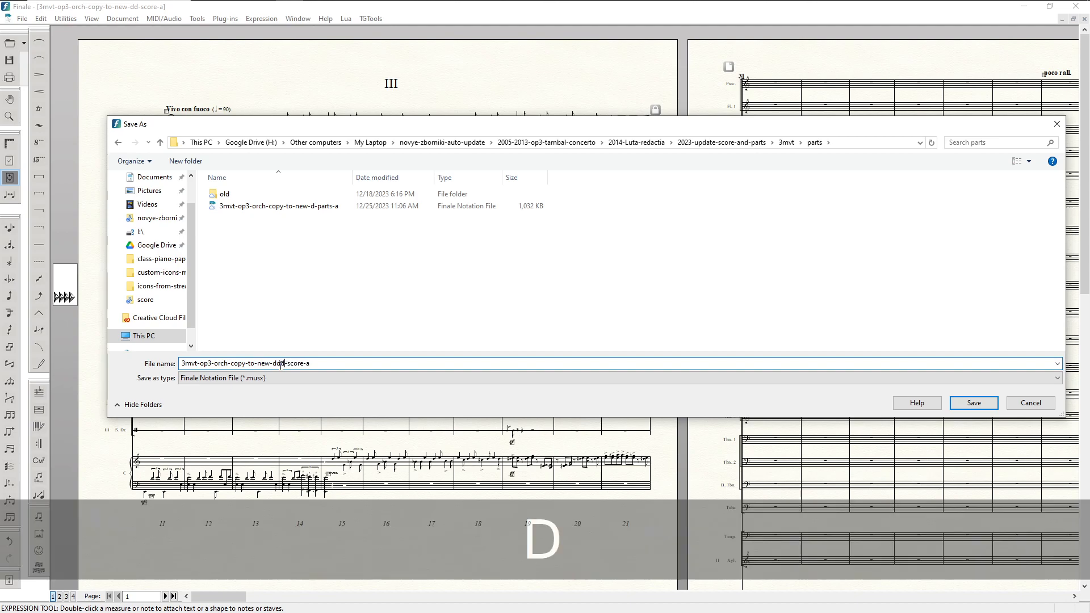
left_click_drag(287, 364, 421, 368)
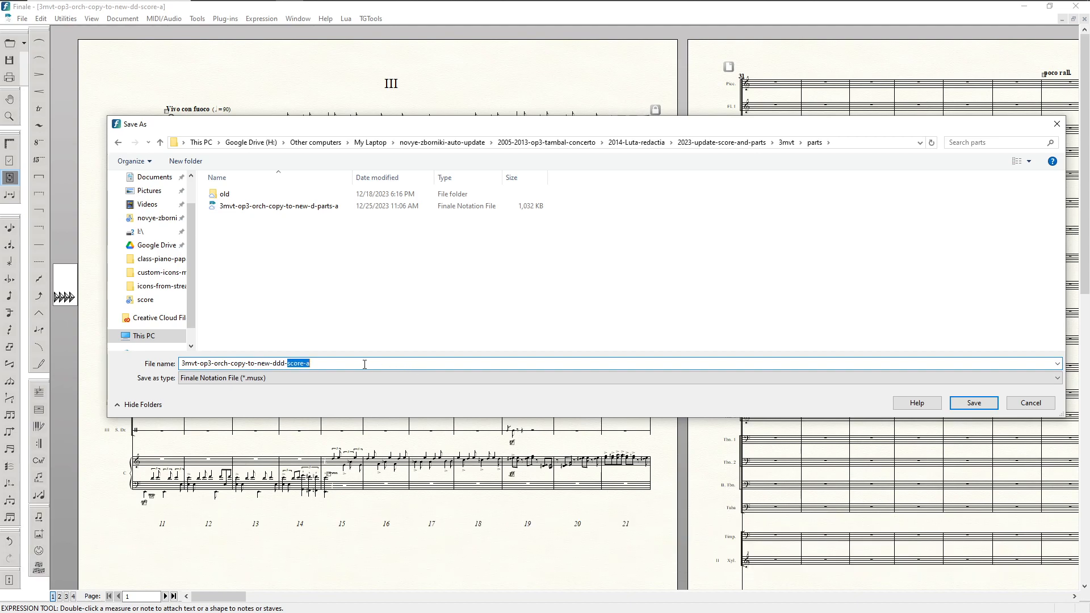
key("ctrl+z")
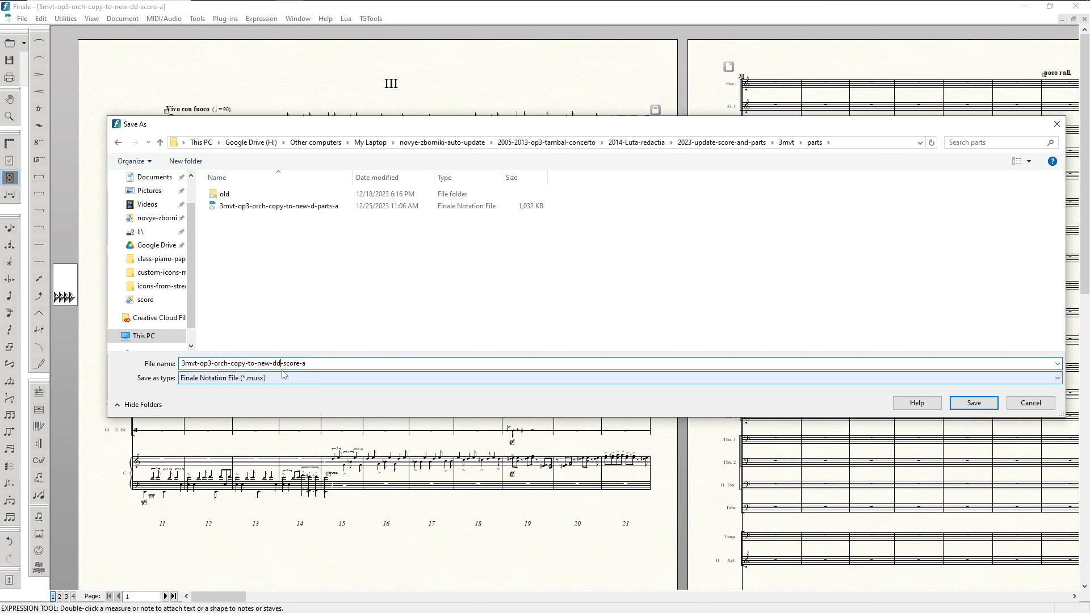
- Name the copy 3mvt-op3-orch-copy-to-new-dd-parts-a and save it
left_click_drag(291, 365, 301, 364)
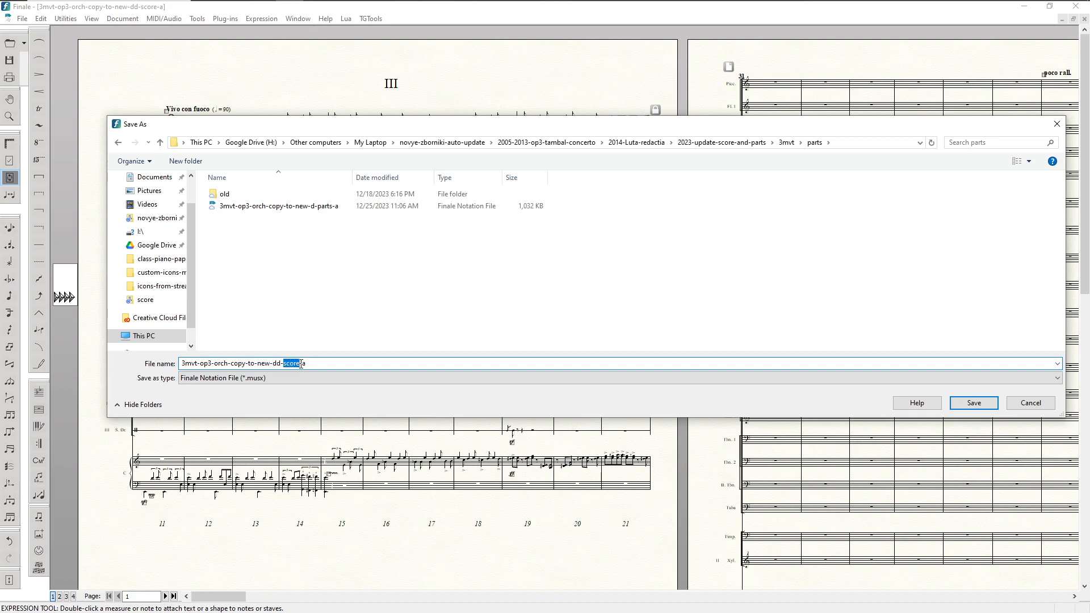
type("parts")
left_click(967, 403)
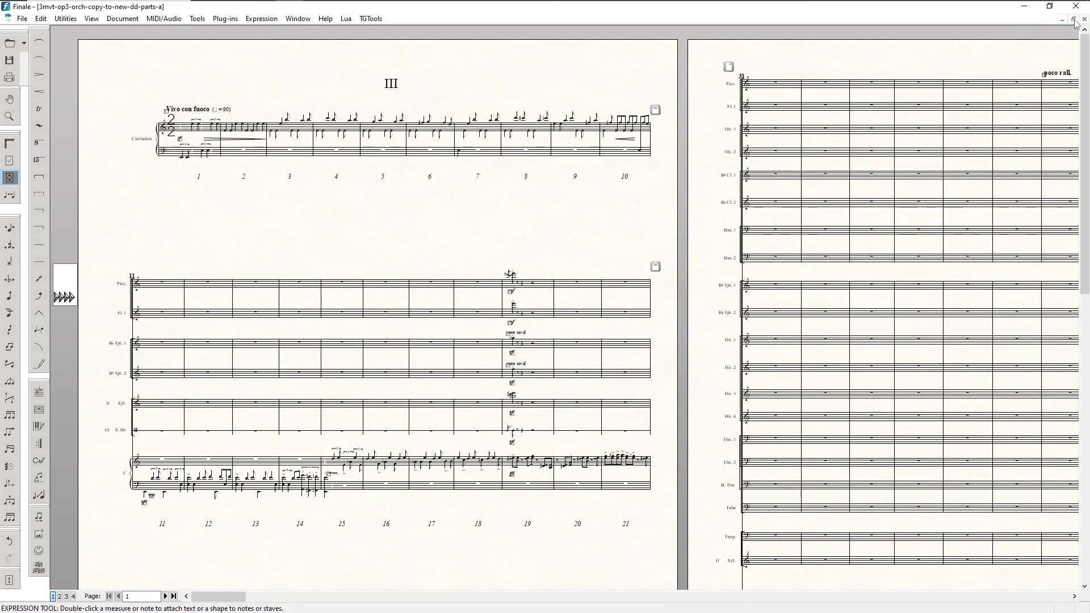
- Close the dd-parts-a document and the remaining minimized document
left_click(1073, 19)
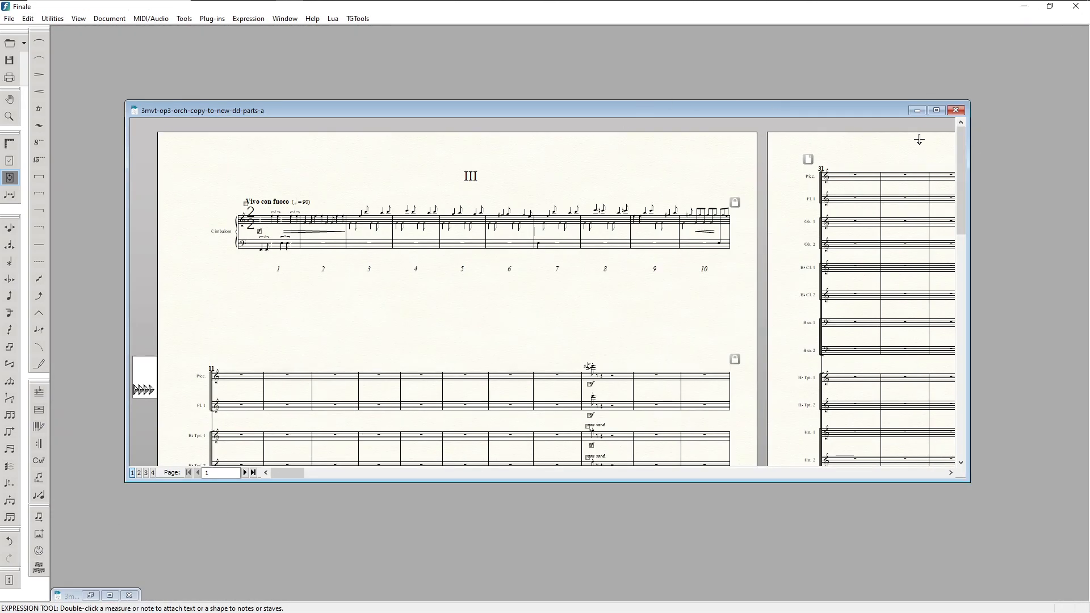
left_click(956, 110)
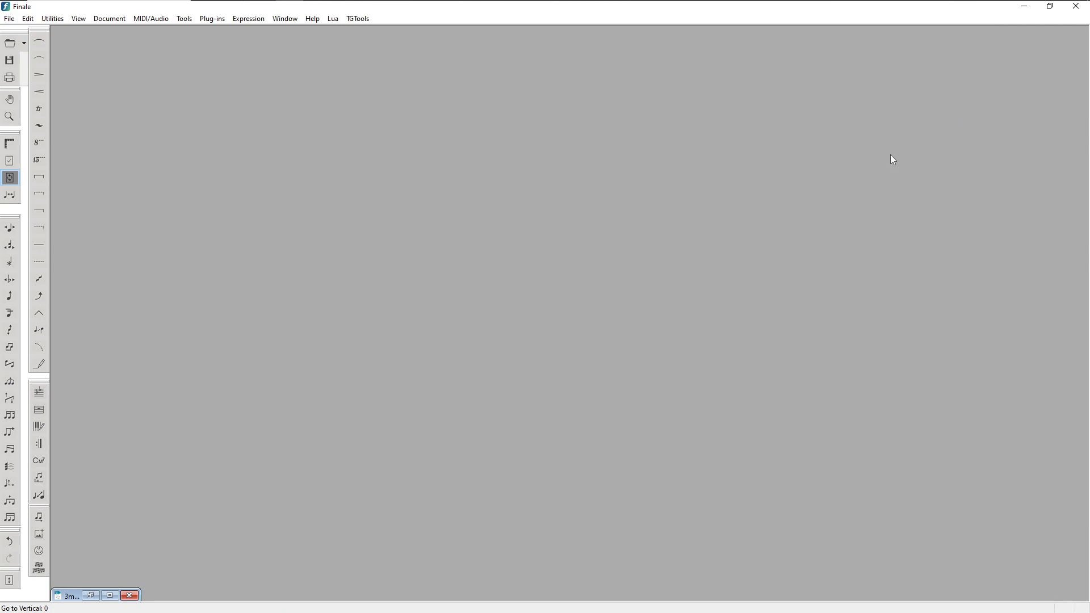
left_click(130, 596)
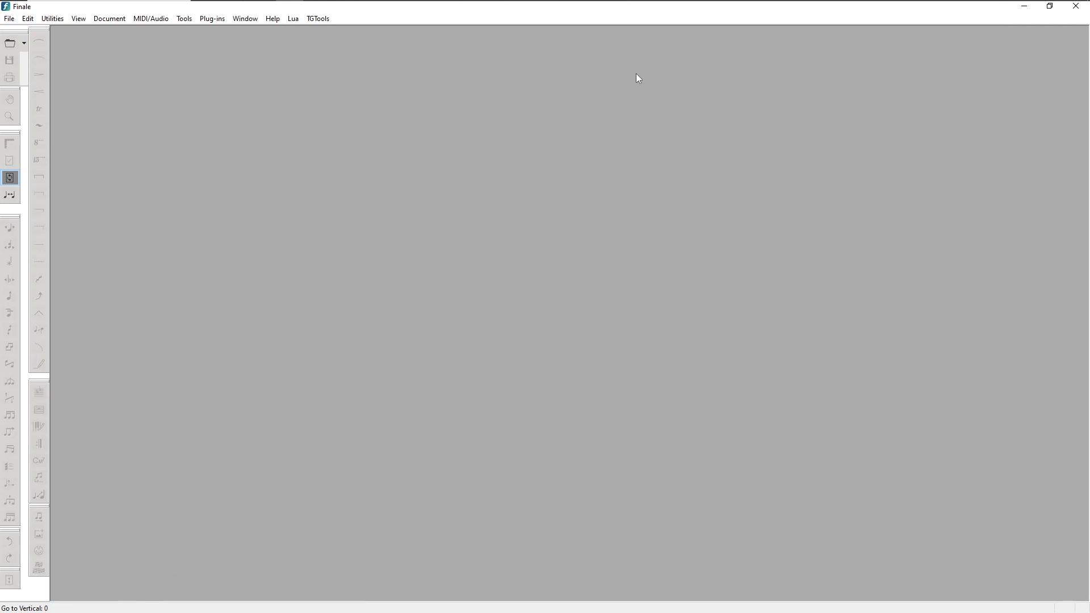
- Reopen the recent document 3mvt-op3-orch-copy-to-new-dd-score-a and check the measure reflow settings in its Edit preferences
left_click(9, 18)
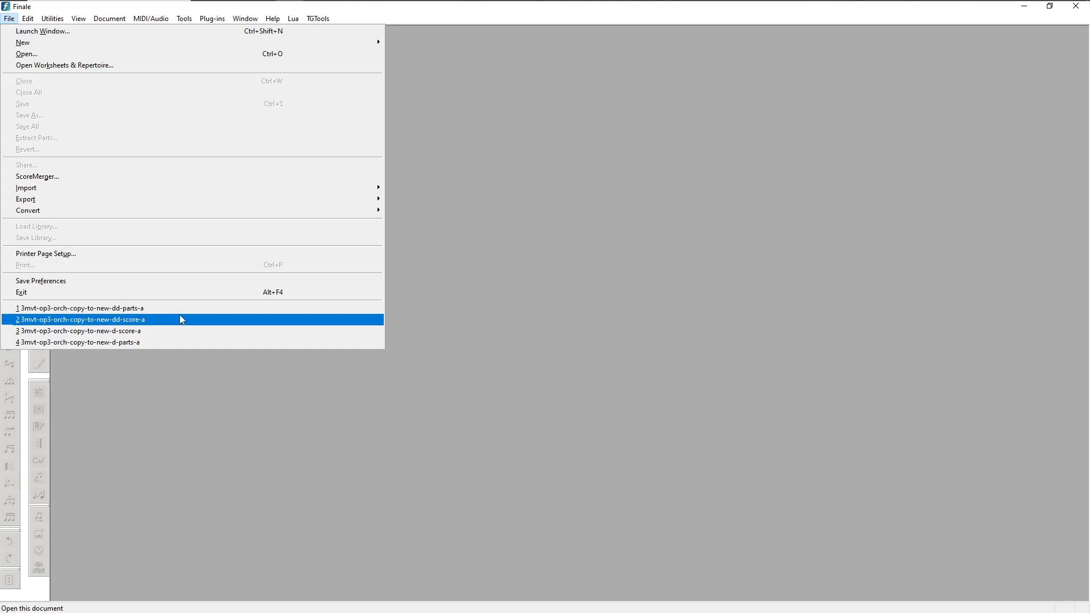
left_click(138, 324)
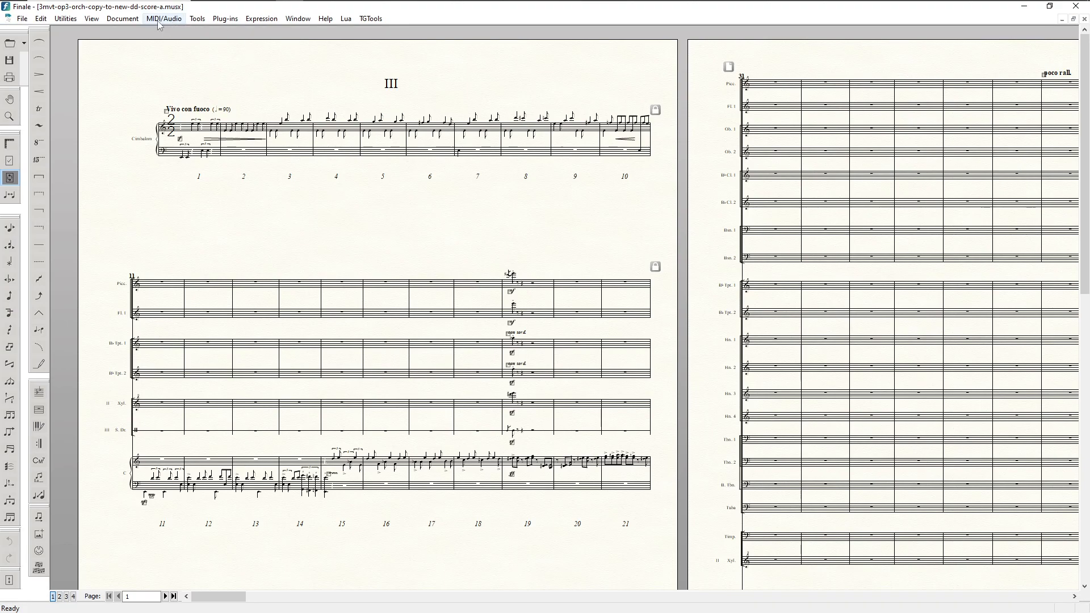
left_click(57, 22)
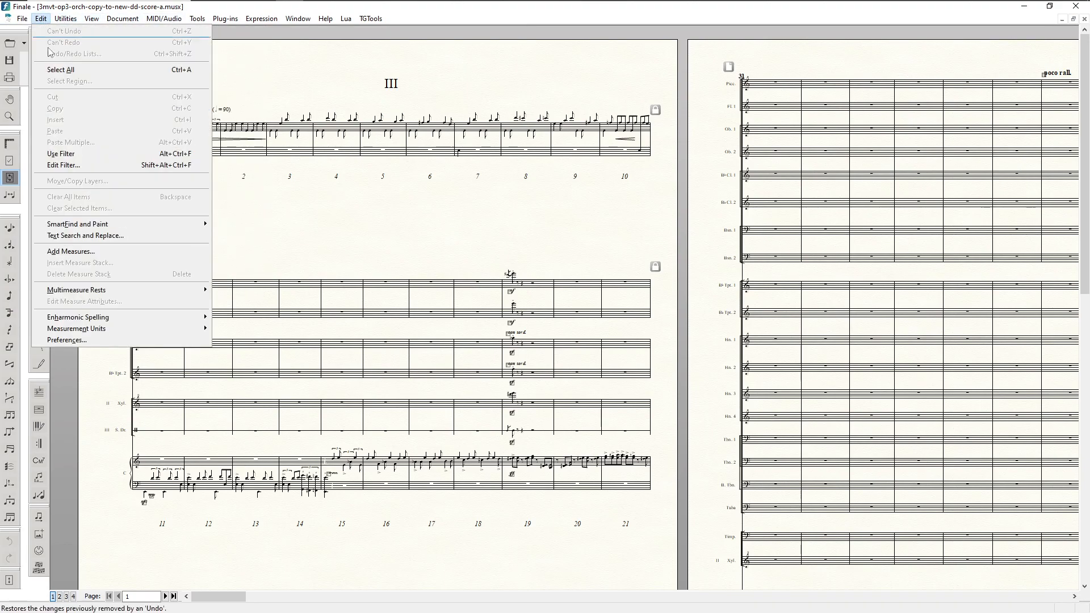
left_click(91, 341)
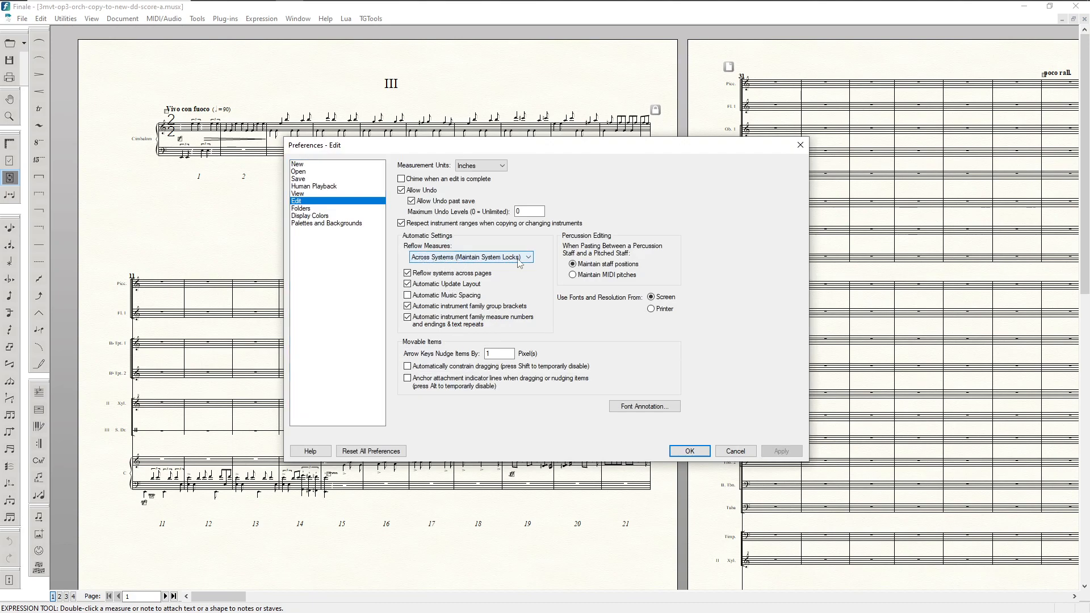
left_click(696, 452)
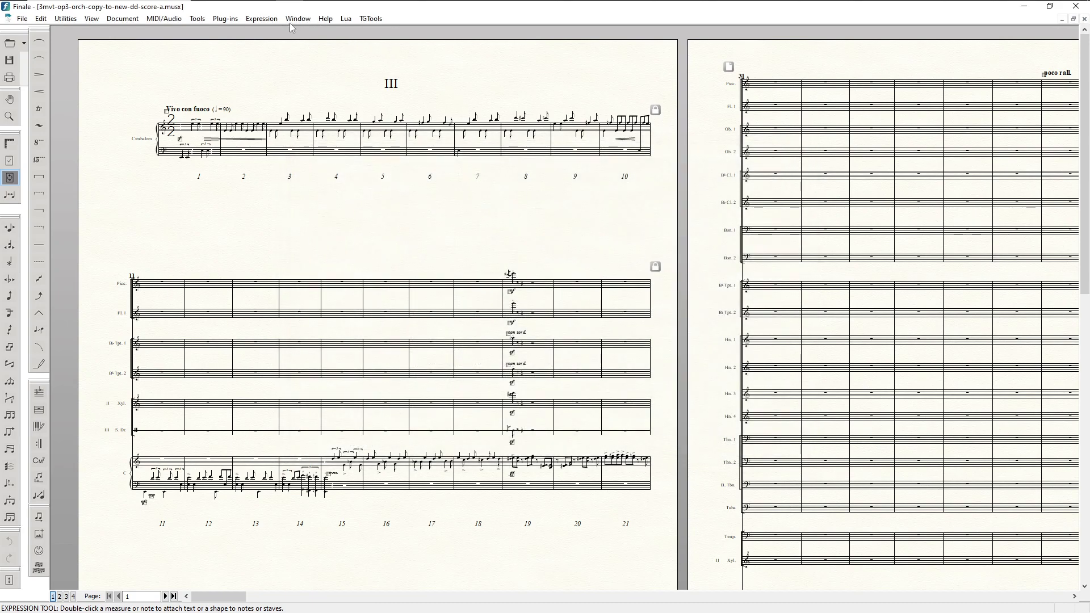
left_click(226, 19)
mouse_move(250, 33)
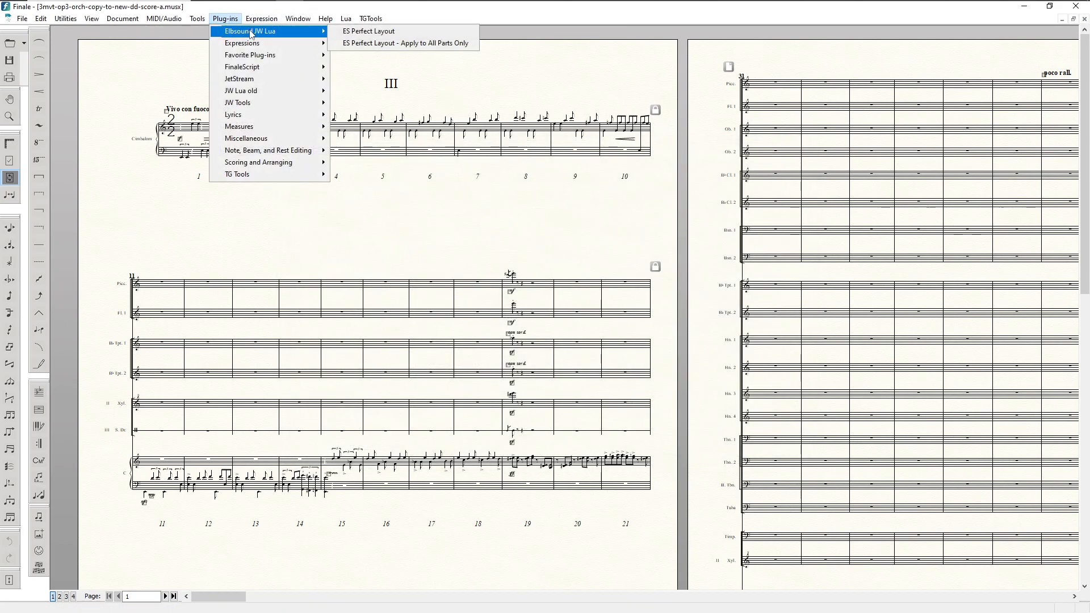
left_click(426, 33)
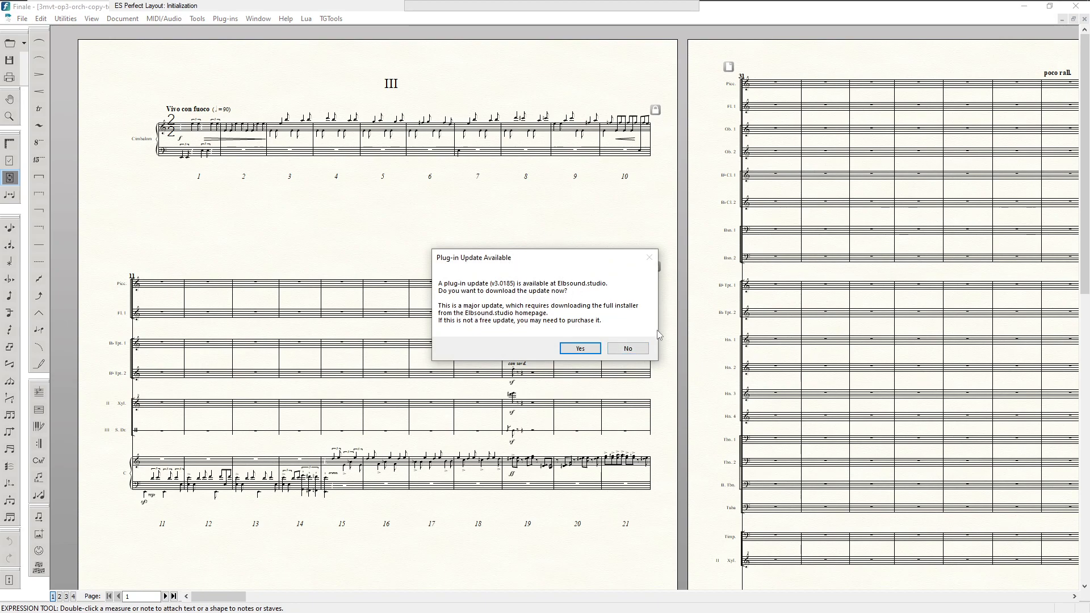
left_click(631, 349)
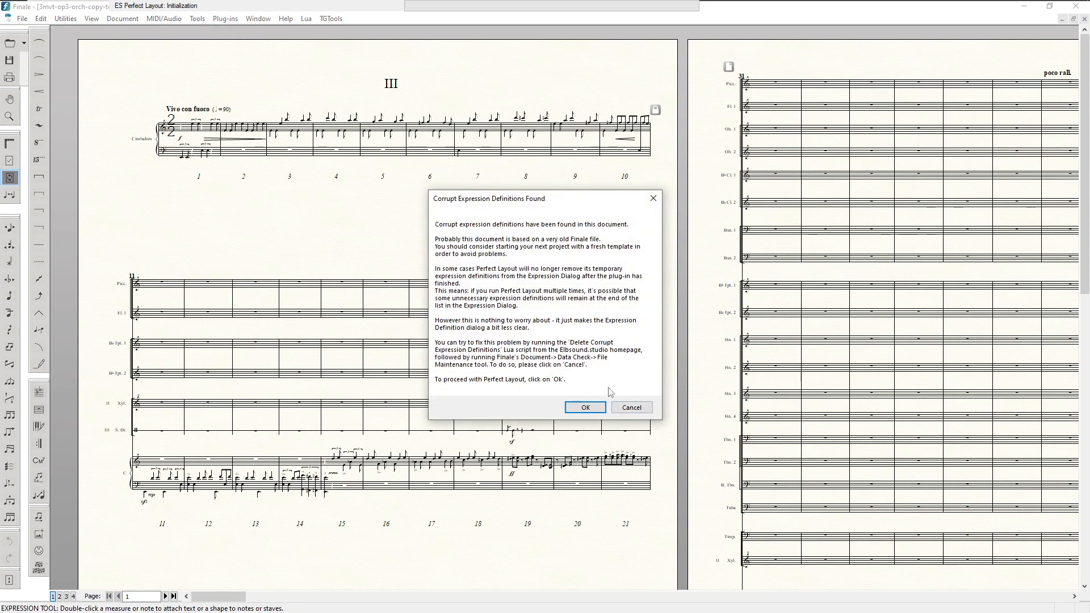
left_click(633, 411)
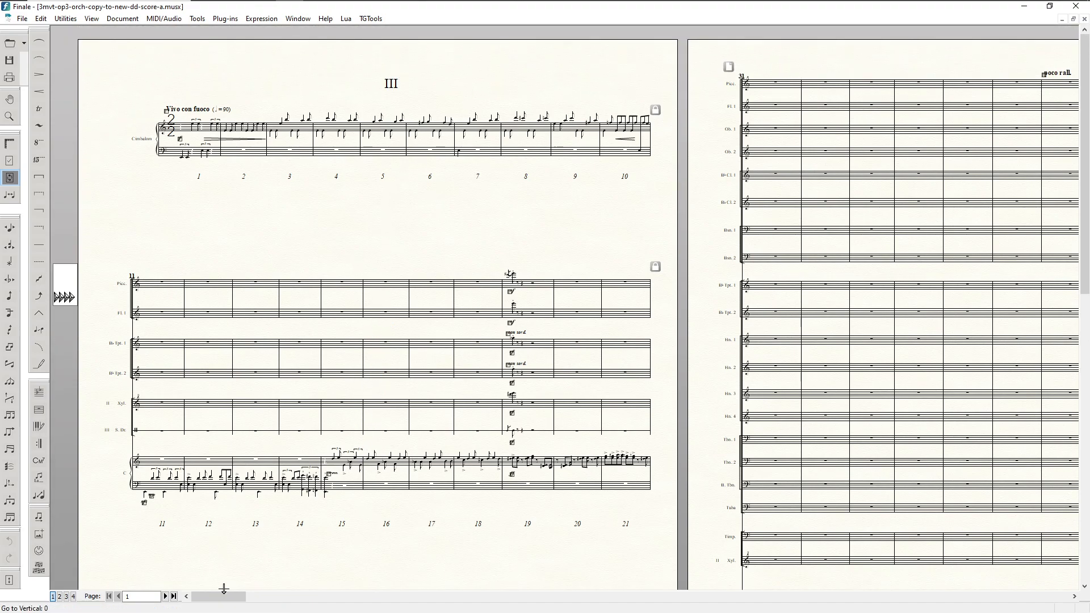
mouse_move(226, 597)
left_mouse_down()
mouse_move(236, 594)
mouse_move(210, 593)
left_mouse_up()
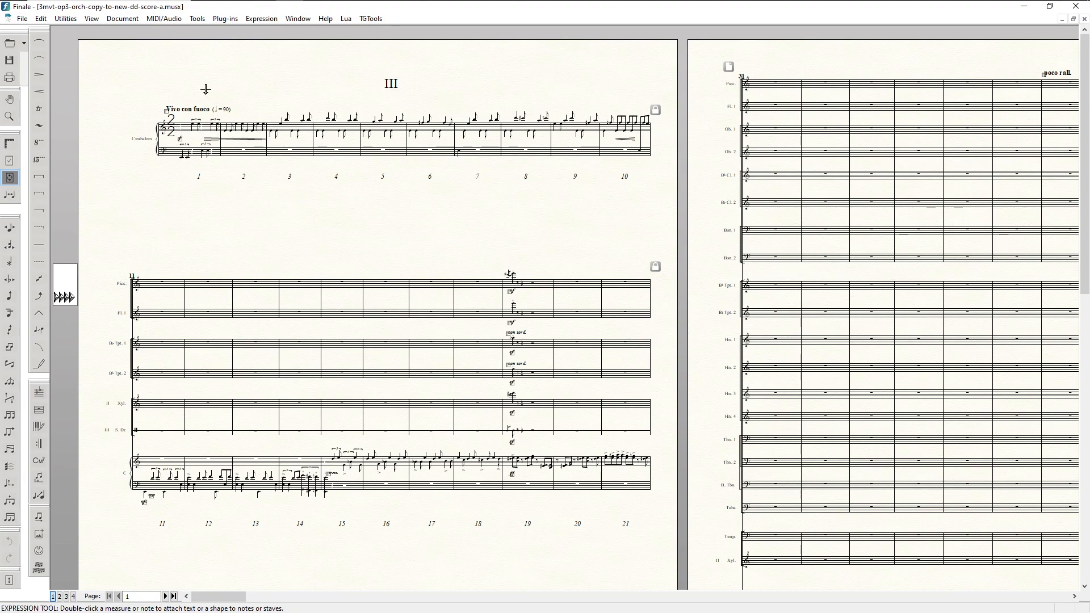
scroll(361, 232, "down", 1)
scroll(361, 232, "up", 1)
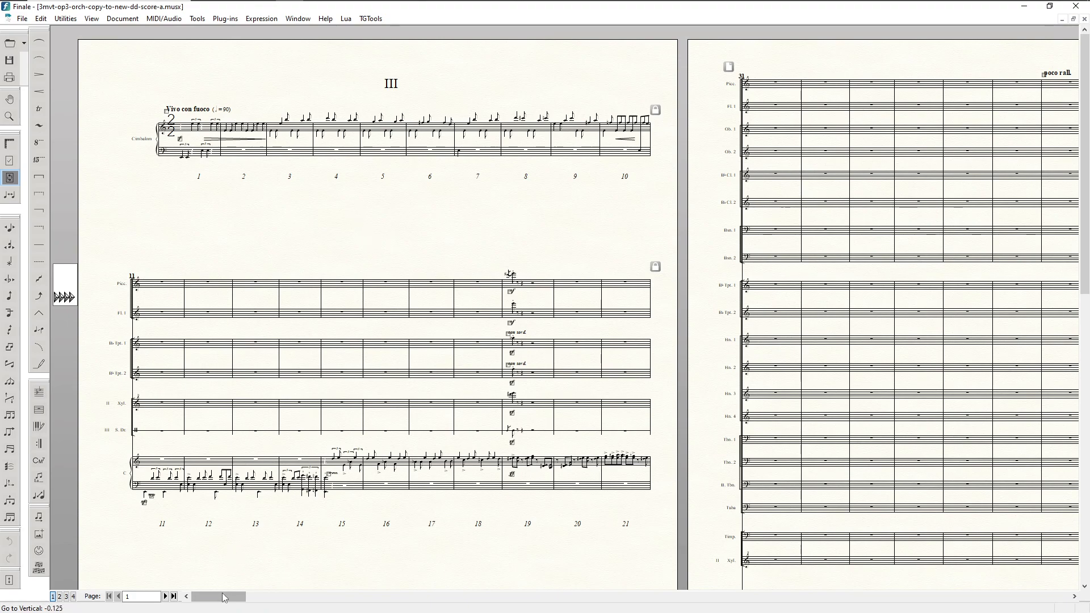
mouse_move(222, 598)
left_mouse_down()
mouse_move(250, 600)
mouse_move(208, 599)
mouse_move(252, 598)
mouse_move(219, 598)
left_mouse_up()
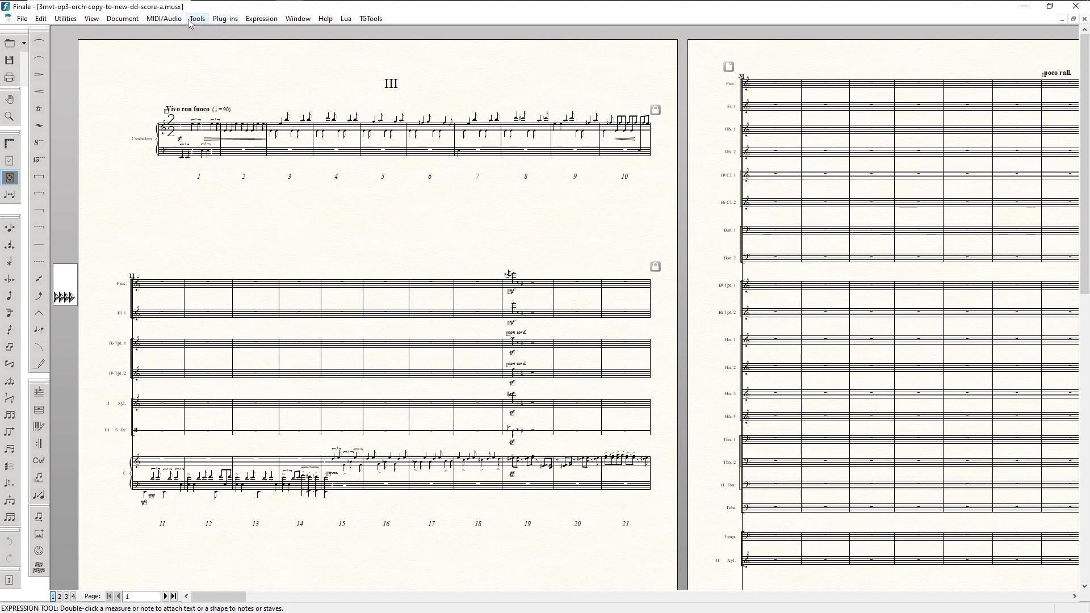
- Run the ES Perfect Layout plug-in, declining its update and proceeding despite the corrupt expression definitions
left_click(223, 20)
mouse_move(284, 35)
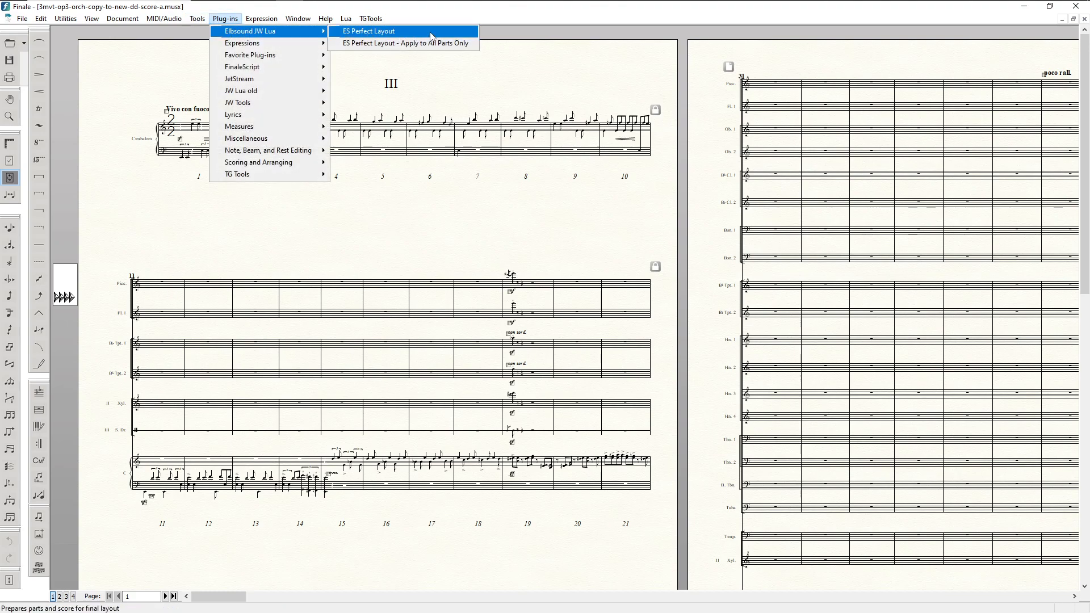
left_click(449, 32)
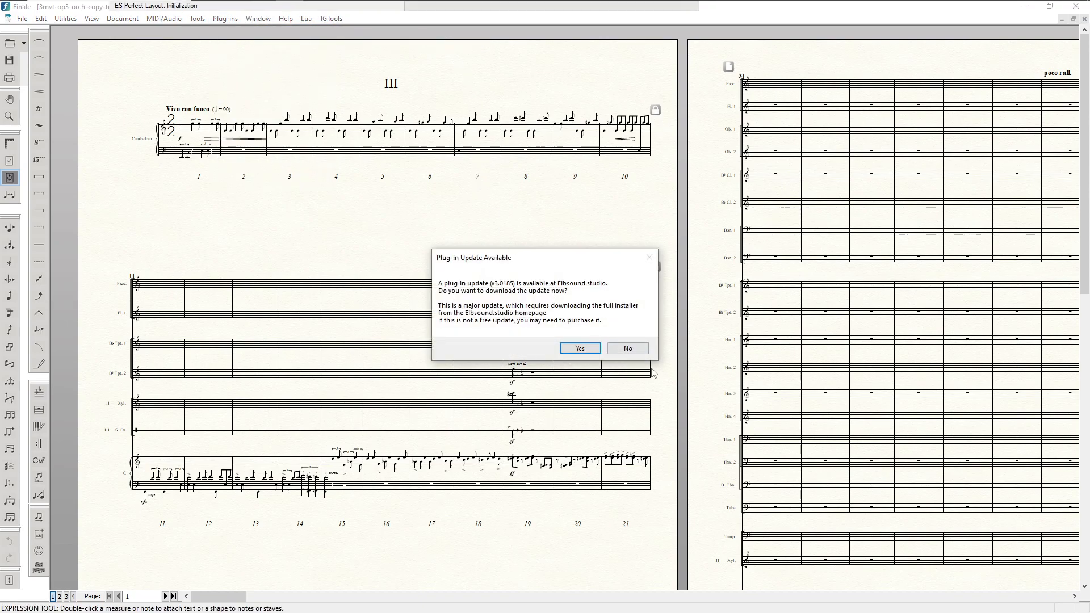
left_click(628, 348)
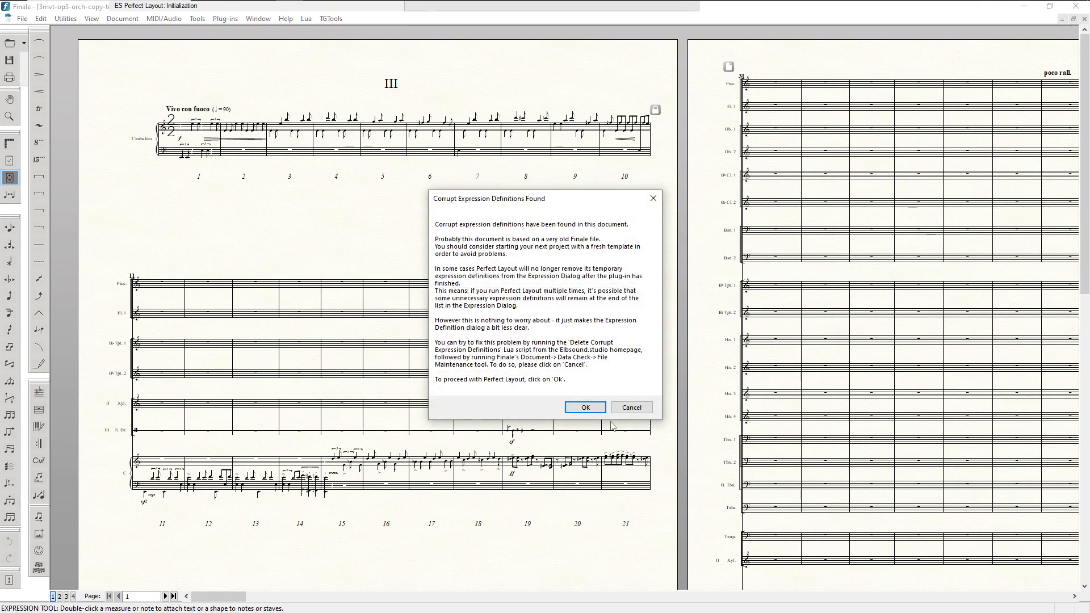
left_click(588, 409)
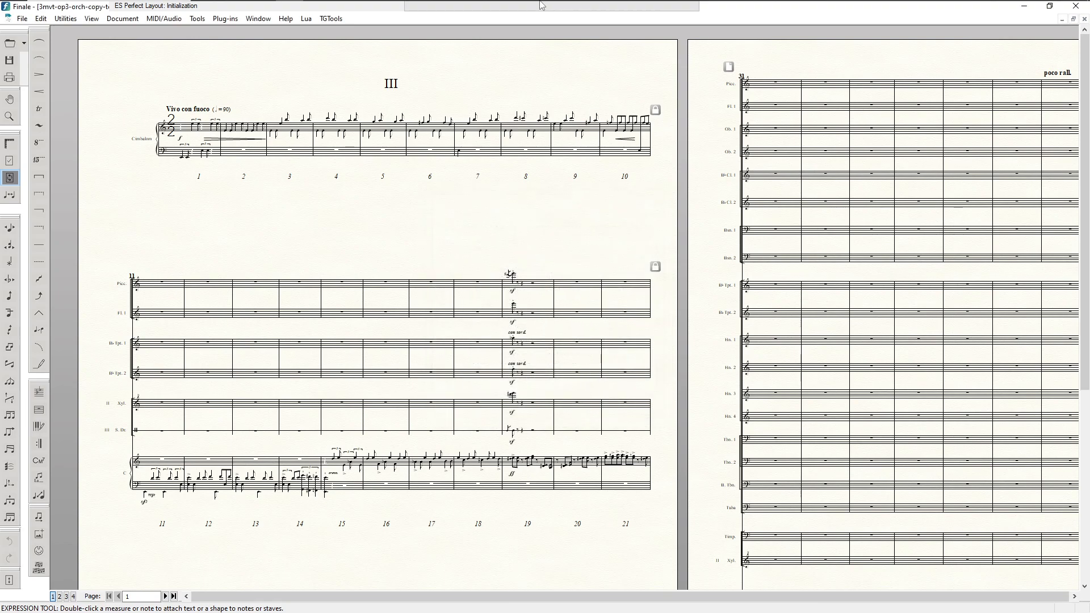
- Switch to Stream Deck to view its Finale button profile, moving the window clear of the score
key("Escape")
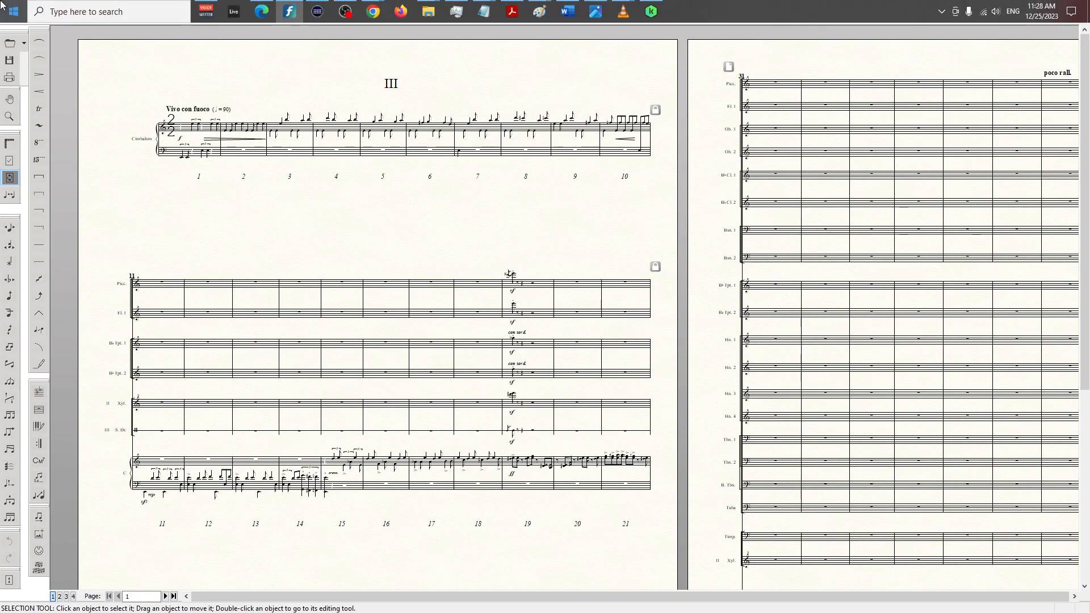
left_click(317, 12)
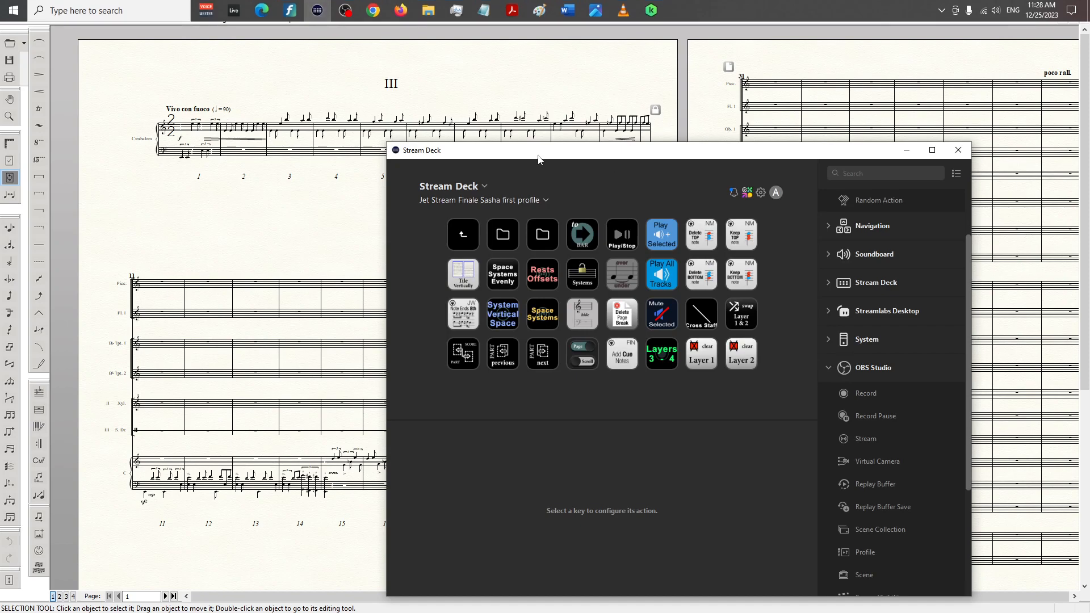
left_click_drag(534, 156, 416, 242)
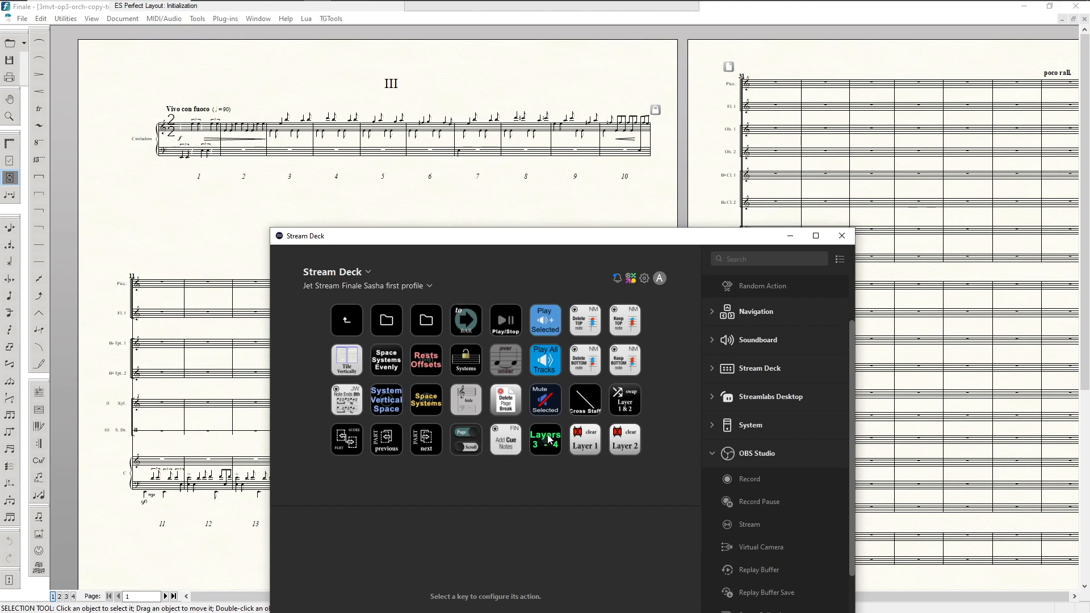
left_click_drag(541, 238, 1059, 249)
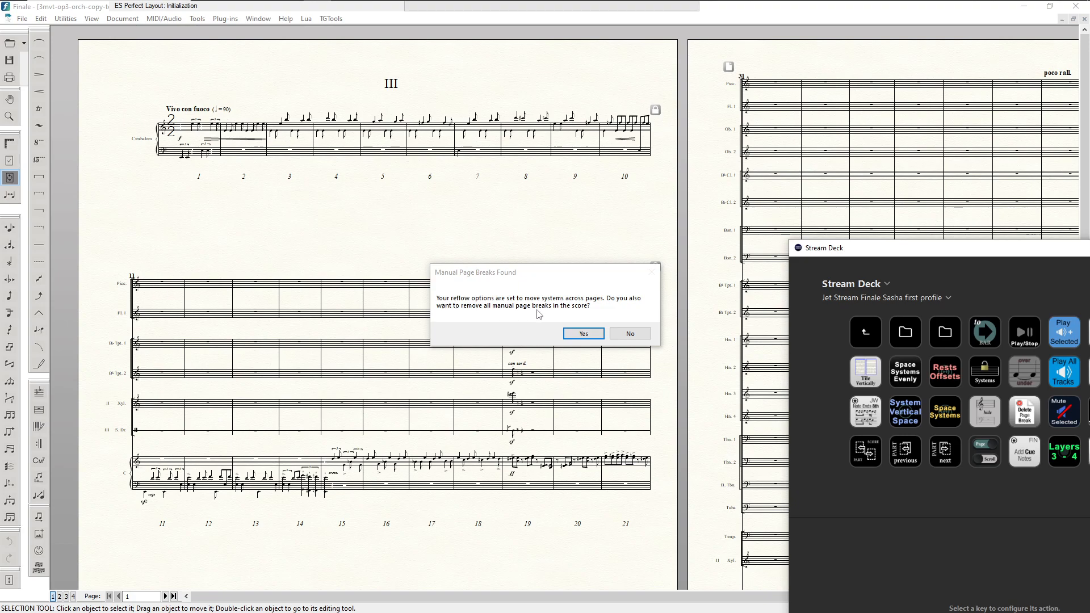
- Keep the manual page breaks in the score but have them removed from the selected parts
left_click(633, 340)
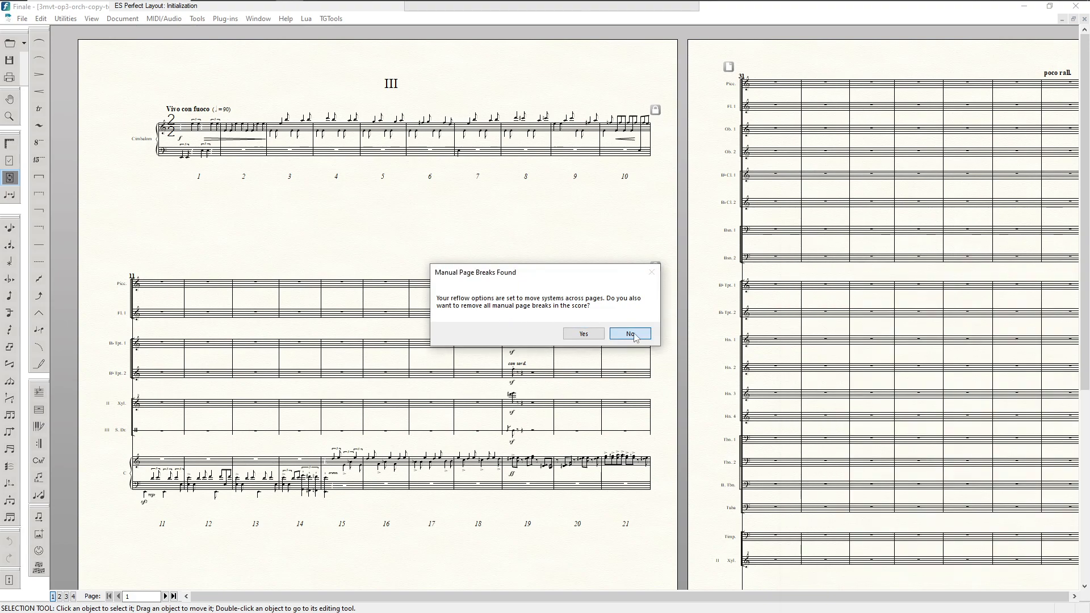
left_click(631, 335)
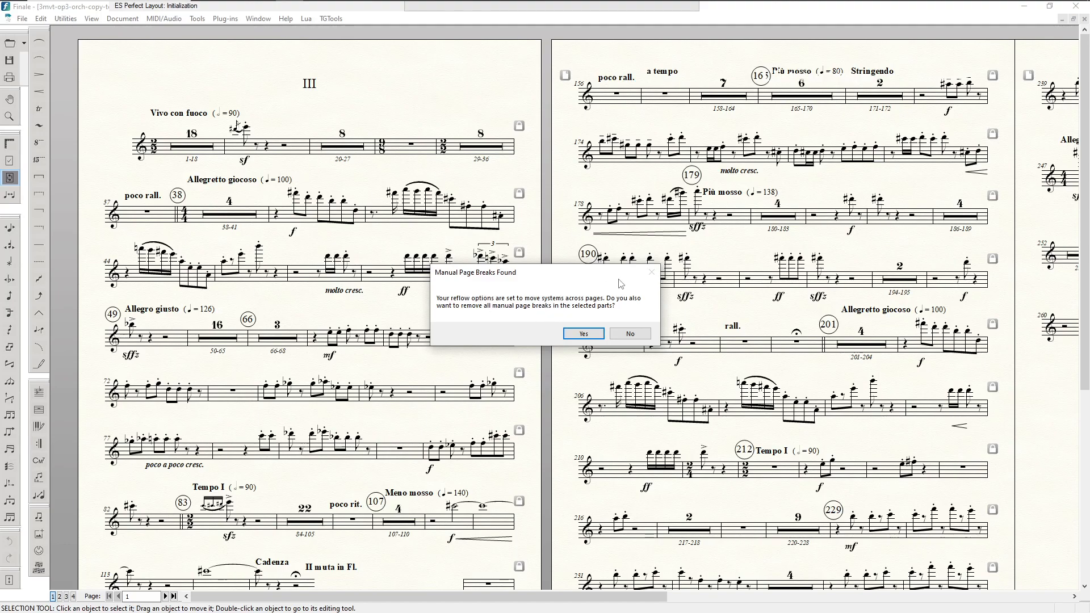
left_click(584, 335)
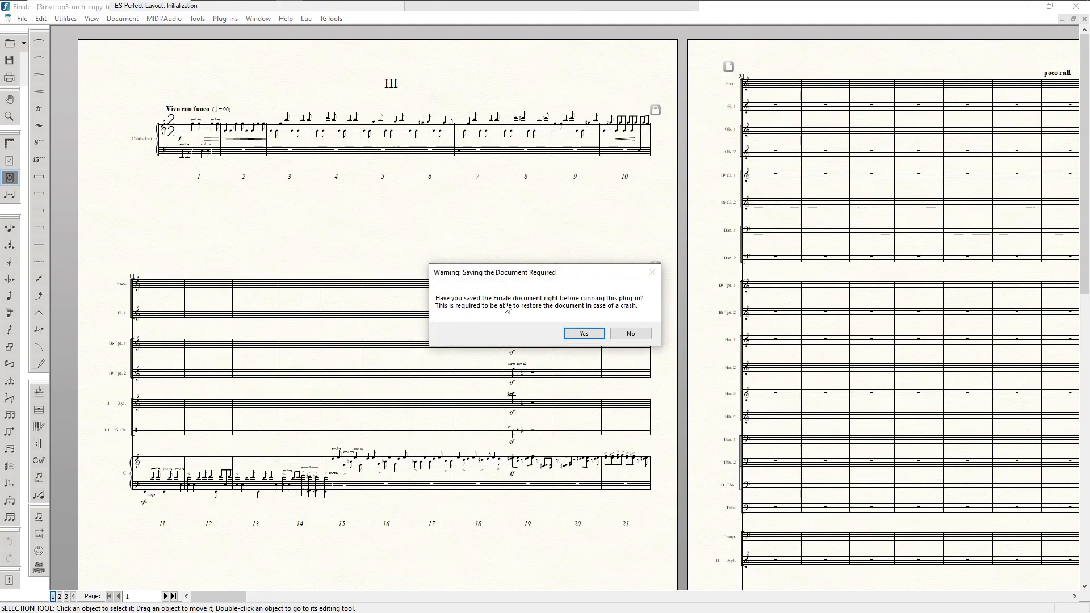
- Confirm that the document is saved, music spacing is applied, cue expressions are categorized and the reflow settings are checked
left_click(587, 335)
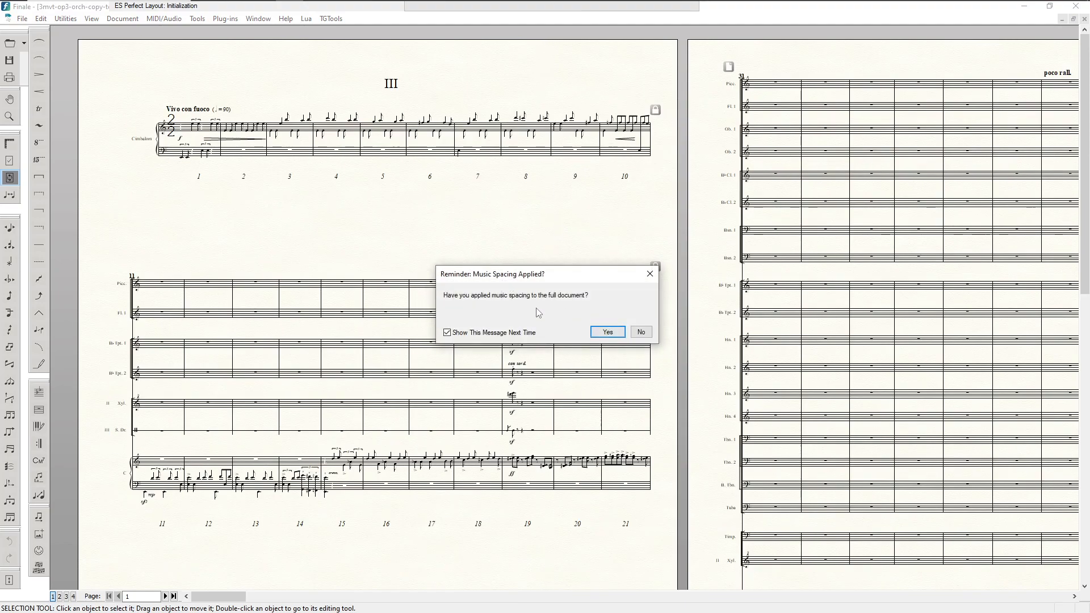
left_click(613, 335)
left_click(610, 335)
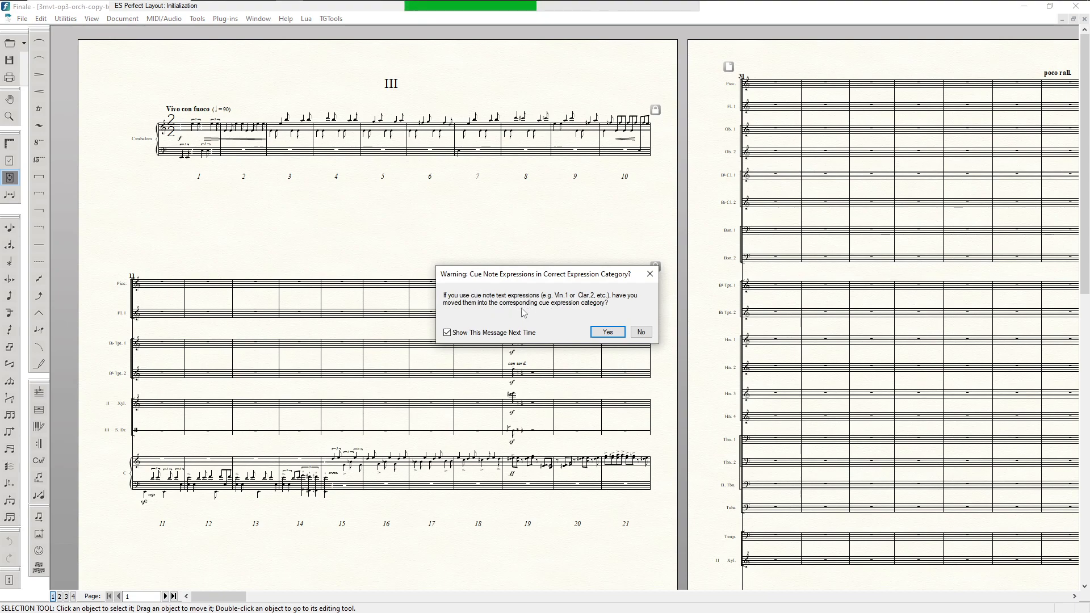
left_click(608, 332)
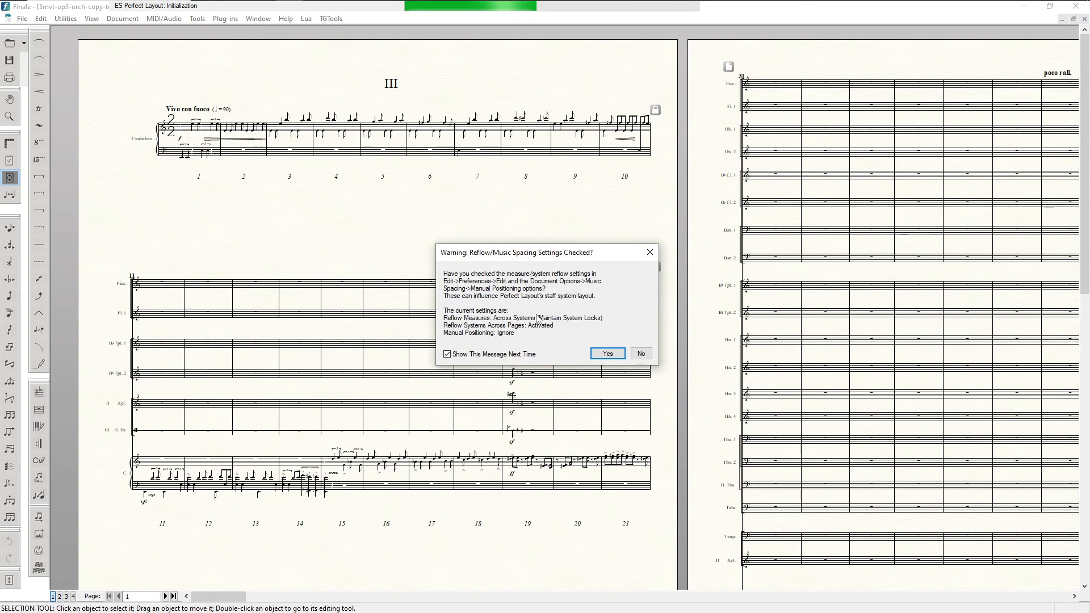
left_click(609, 353)
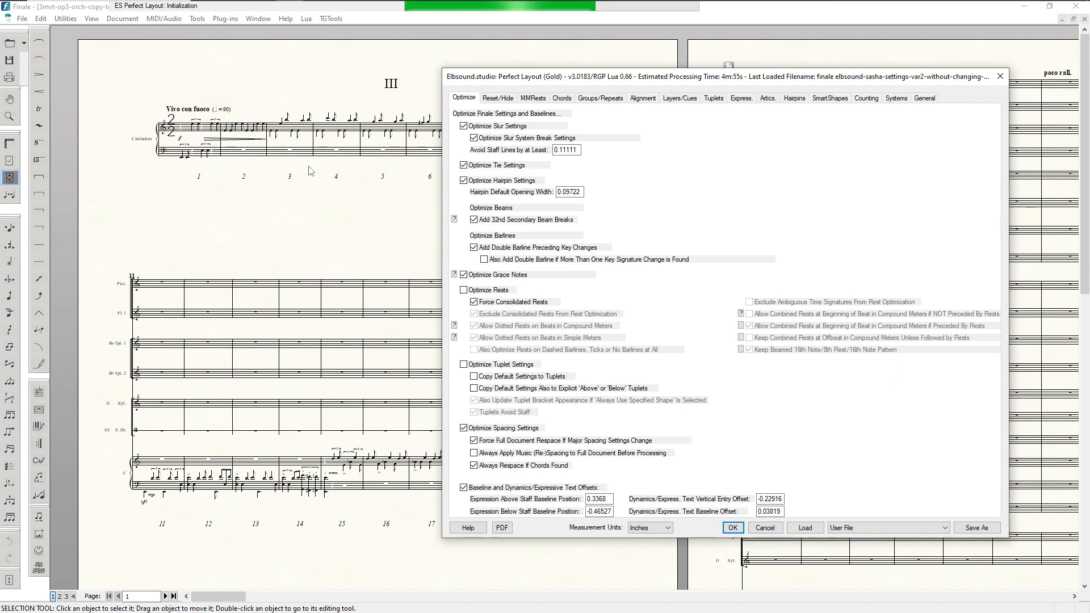
- Move the Perfect Layout dialog over the score and look at its available settings presets, keeping User File
left_click_drag(529, 79, 406, 99)
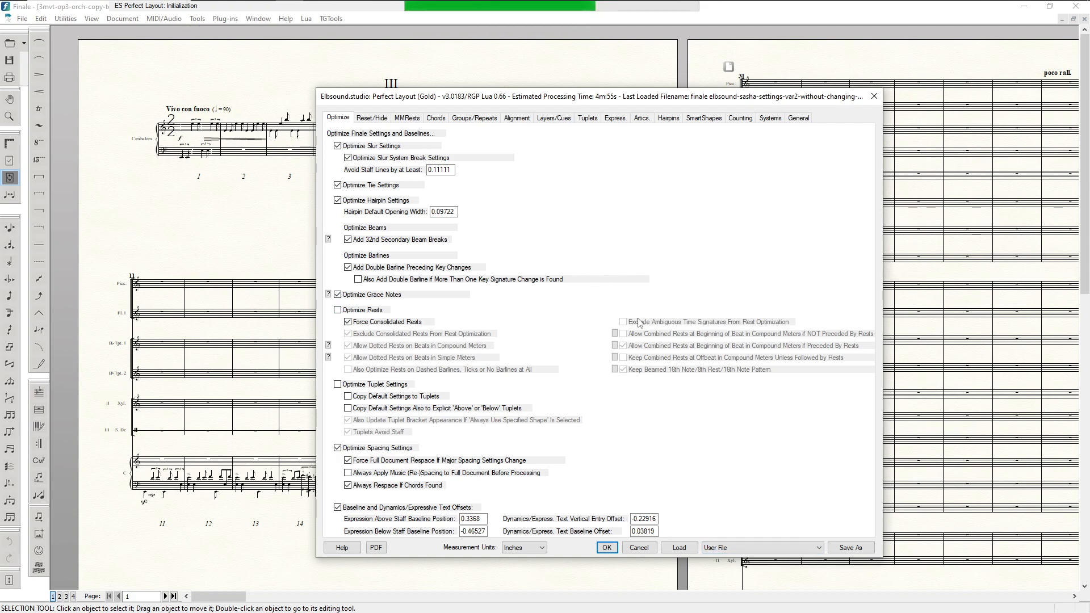
left_click(755, 549)
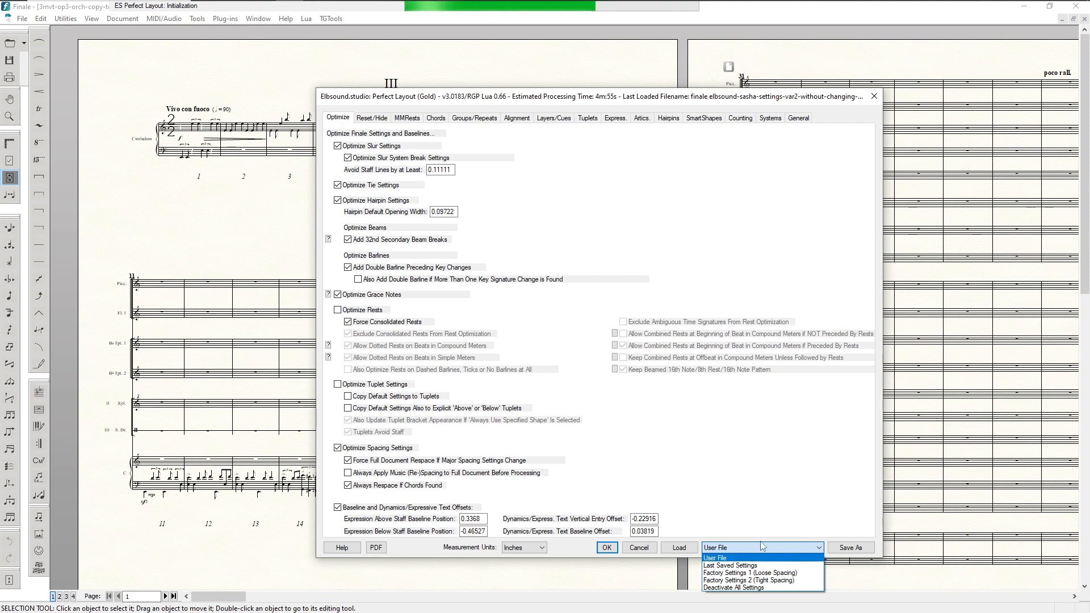
left_click(730, 510)
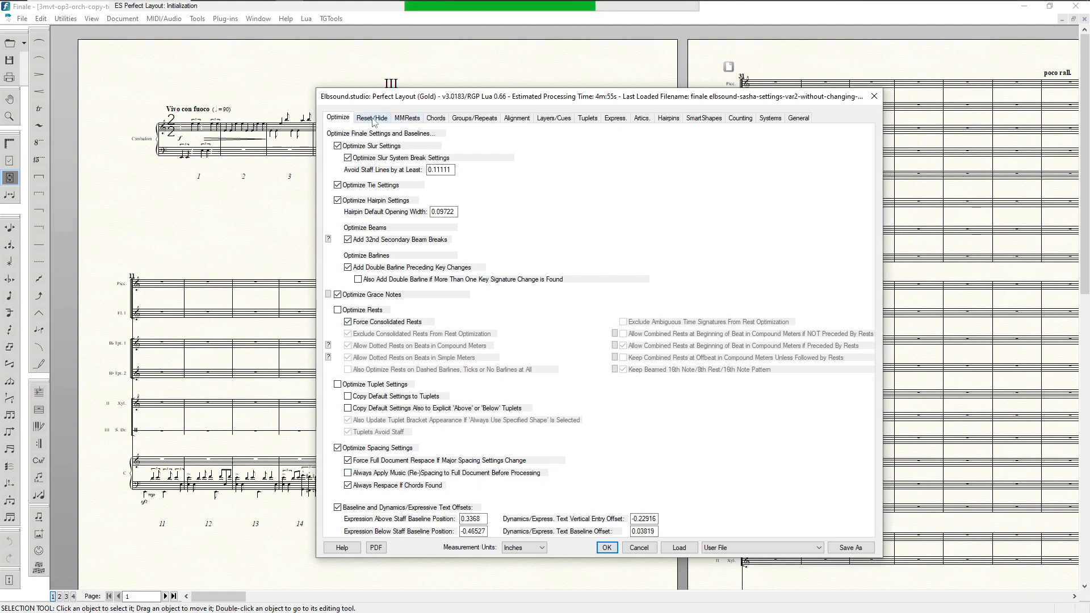
- Review every Perfect Layout settings category from Reset/Hide through General, returning to the Optimize settings
left_click(372, 119)
left_click(407, 119)
left_click(436, 118)
left_click(470, 119)
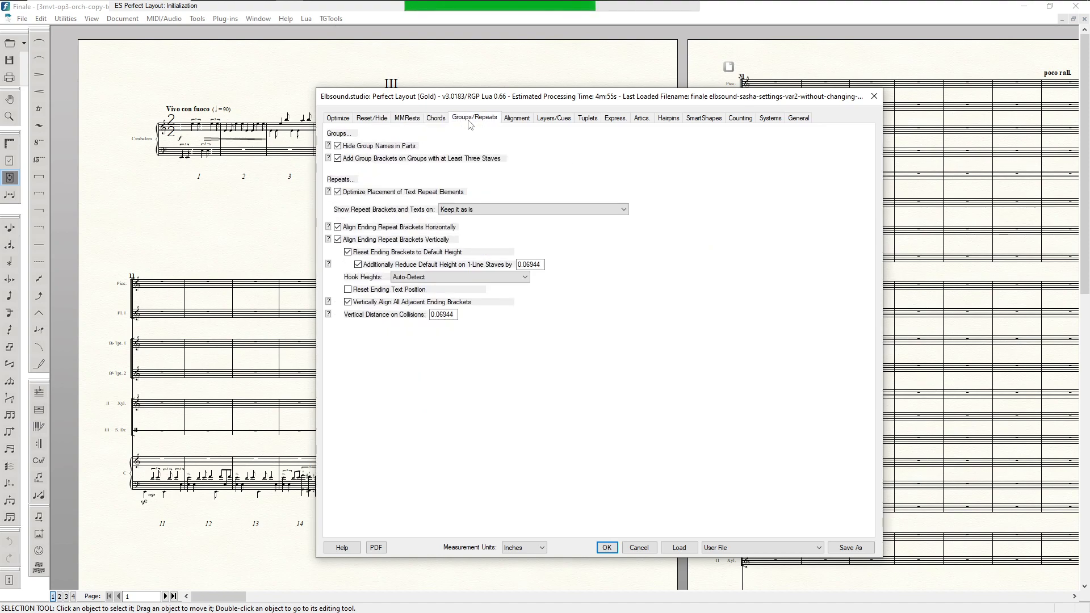
left_click(516, 120)
left_click(554, 119)
left_click(588, 119)
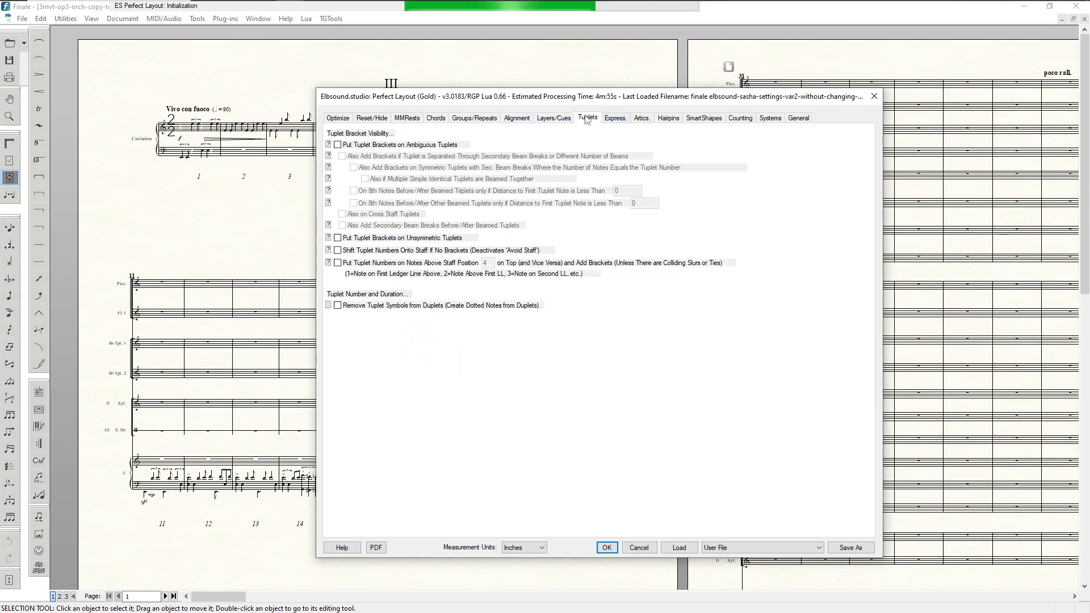
left_click(616, 119)
left_click(643, 118)
left_click(669, 119)
left_click(704, 119)
left_click(741, 118)
left_click(770, 118)
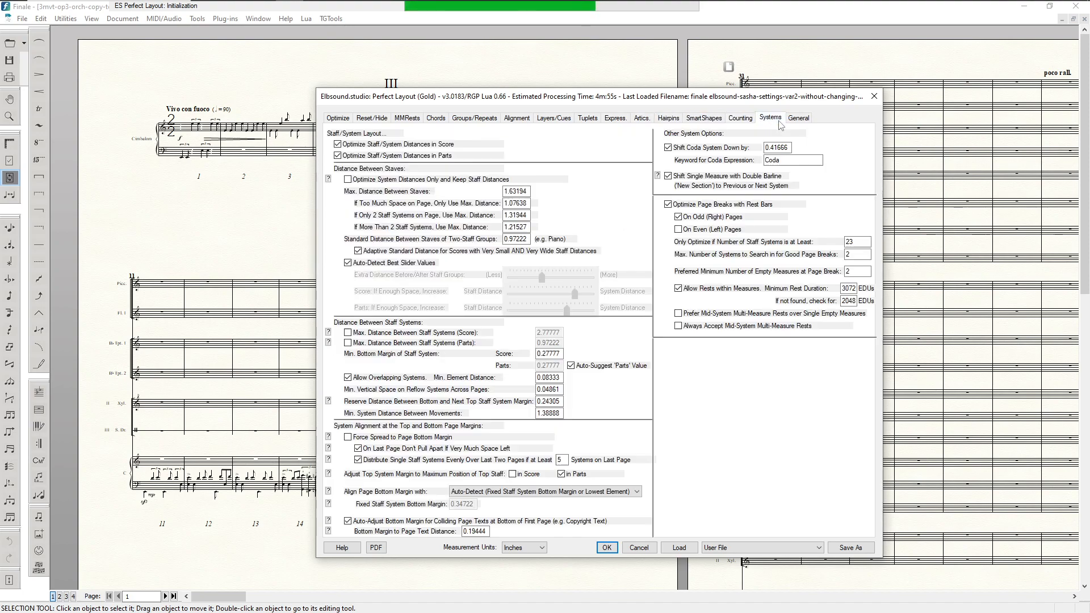
left_click(798, 119)
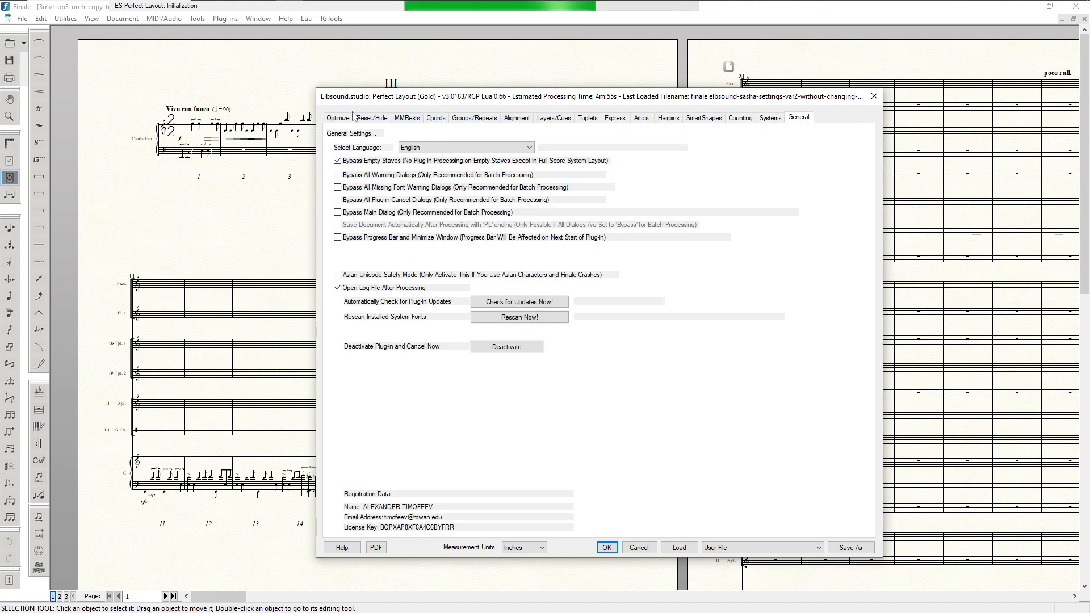
left_click(340, 119)
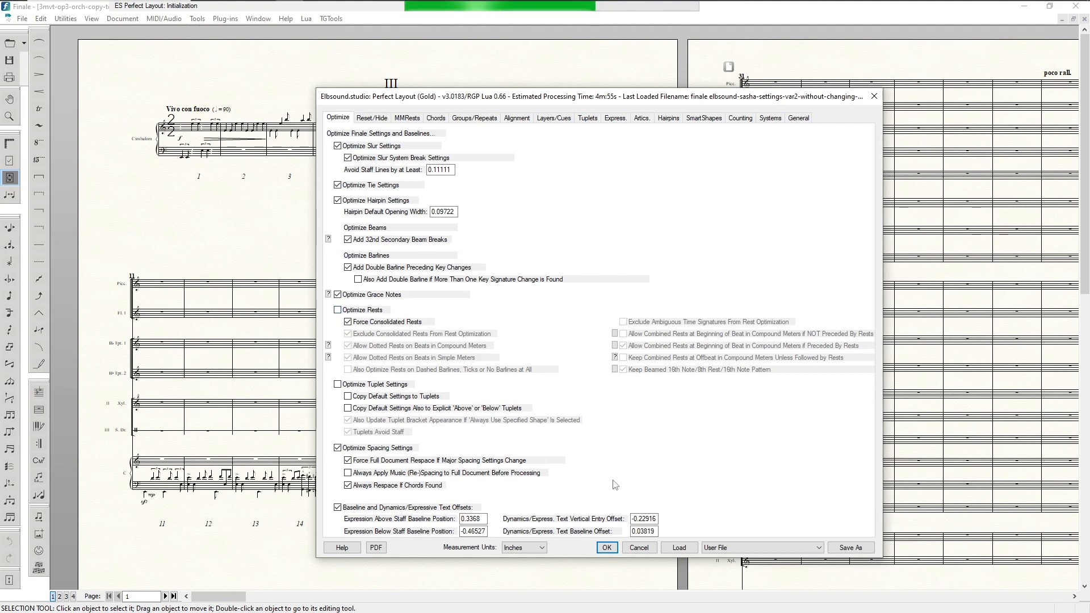
- Run Perfect Layout with the current settings, letting it recategorize the misassigned text expressions as Dynamic Expressions, Expressive Text and Technique Text
left_click(607, 548)
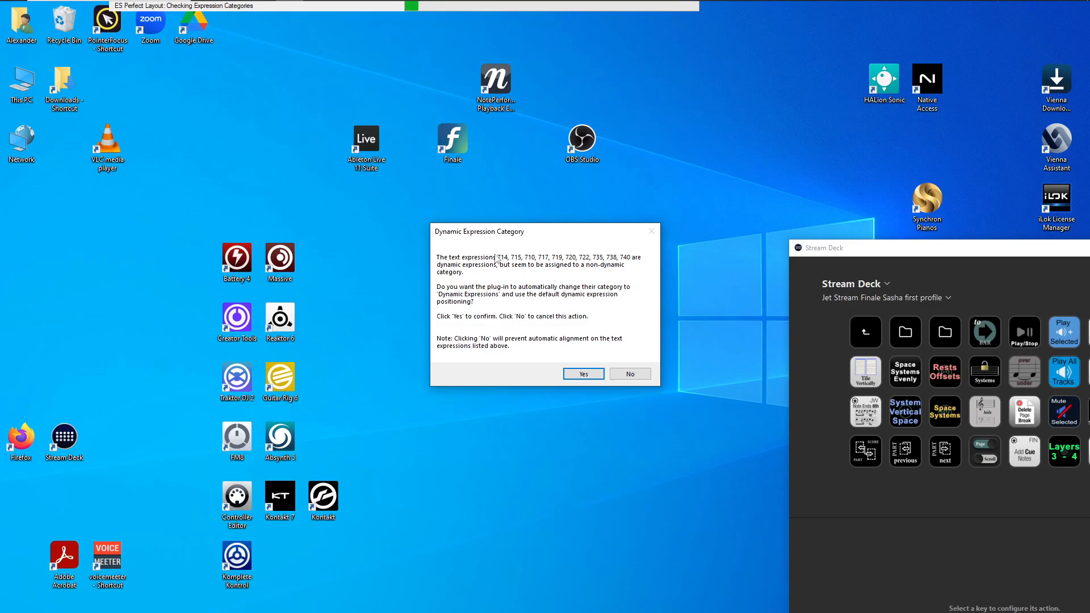
left_click(585, 374)
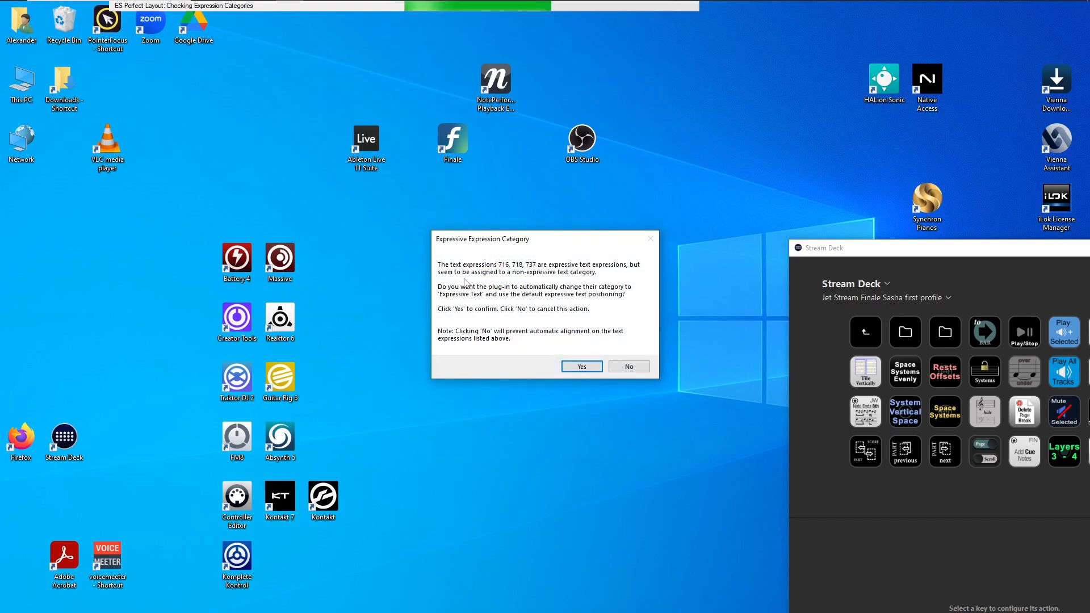
left_click(582, 367)
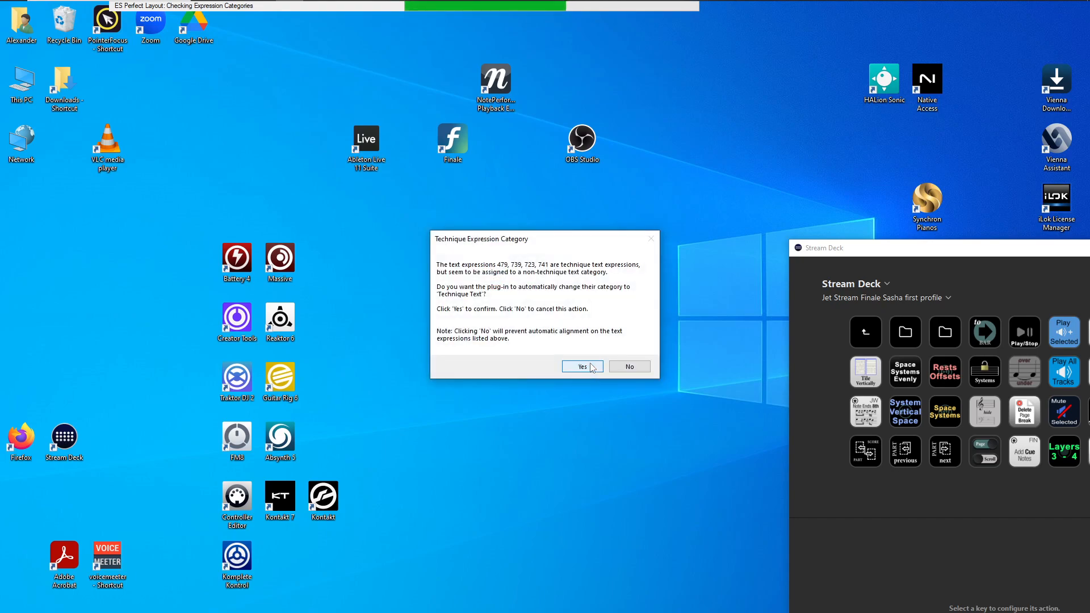
left_click(583, 367)
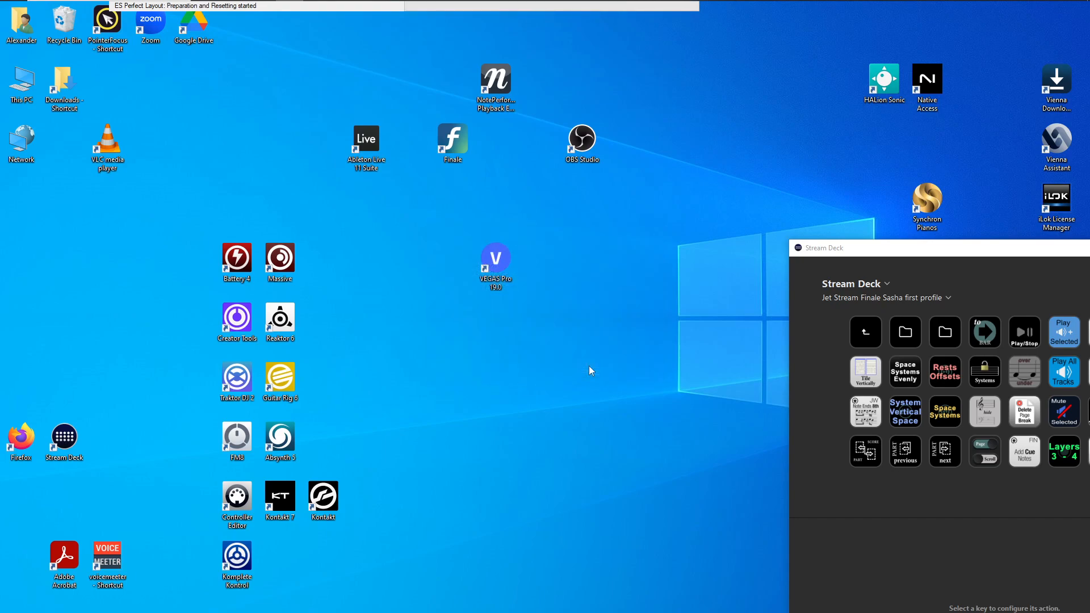
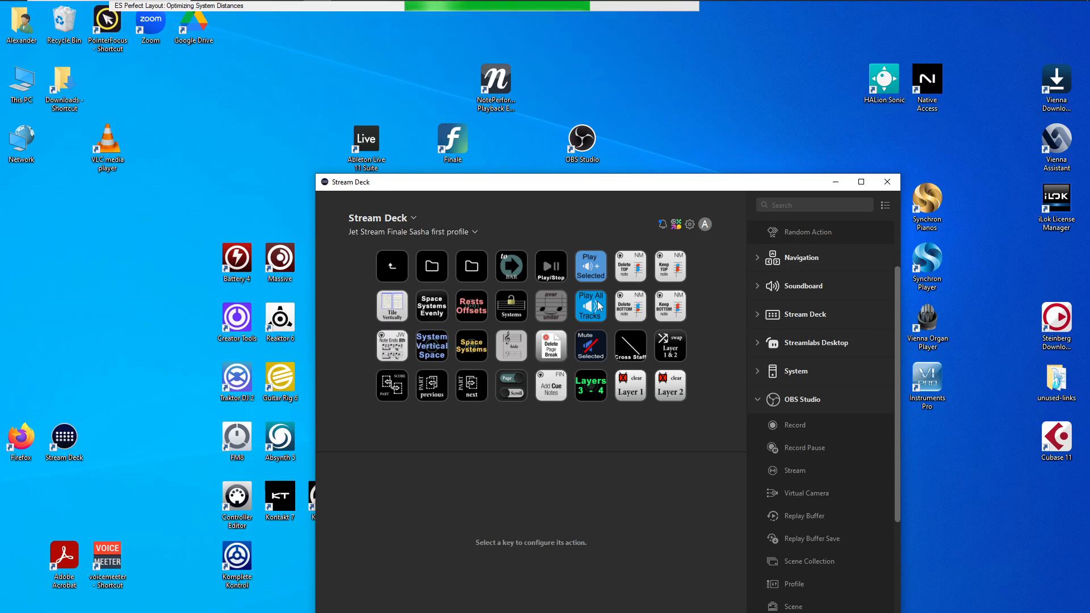
- Move the Stream Deck window aside, minimize it, and acknowledge the page-break notice from Perfect Layout
left_click_drag(568, 182, 546, 202)
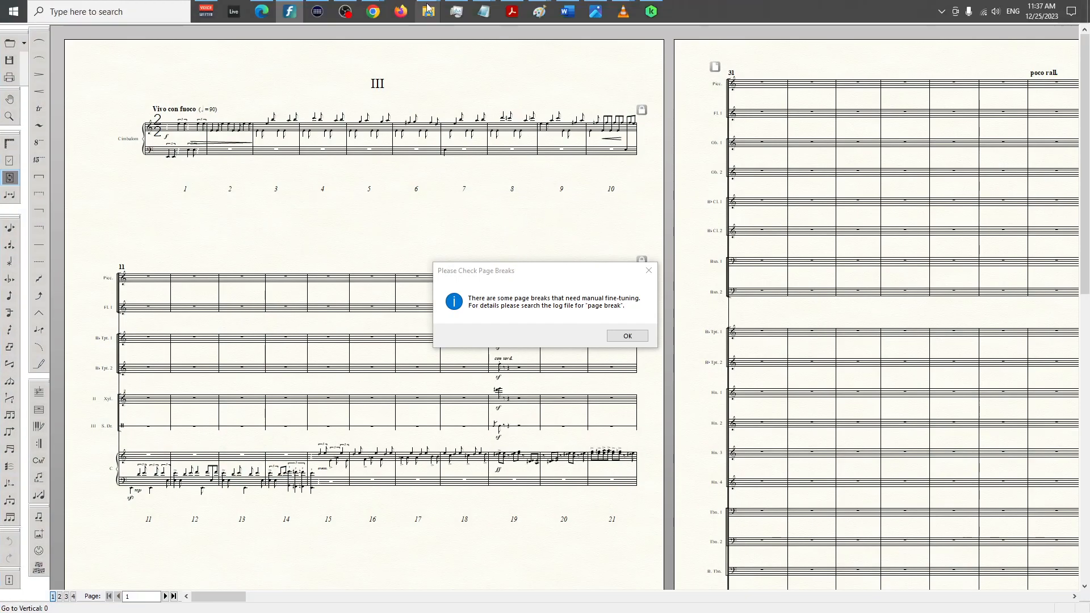
left_click(318, 11)
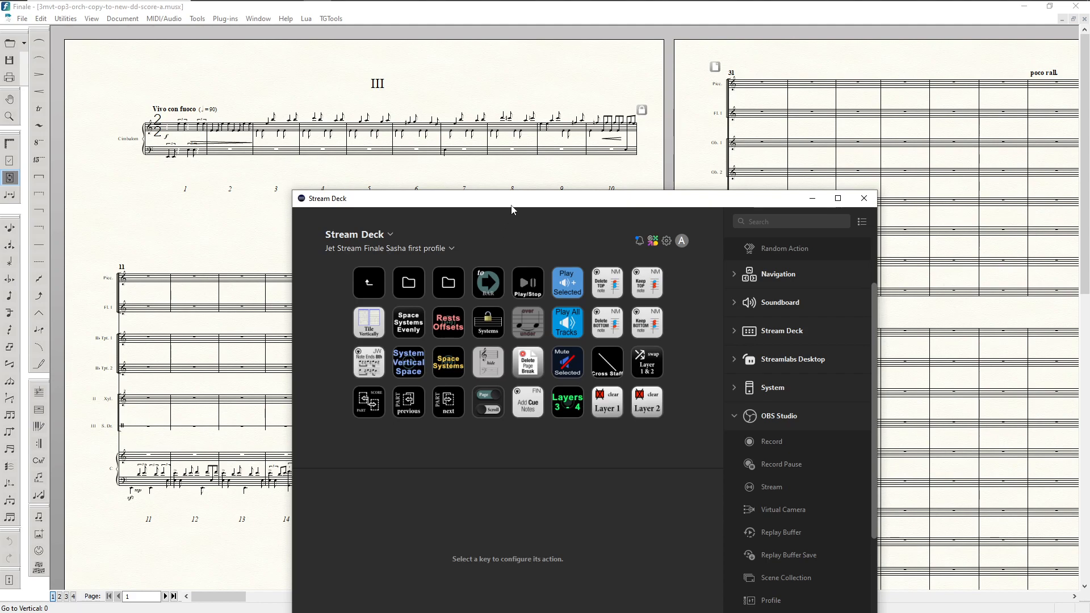
left_click_drag(541, 206, 806, 390)
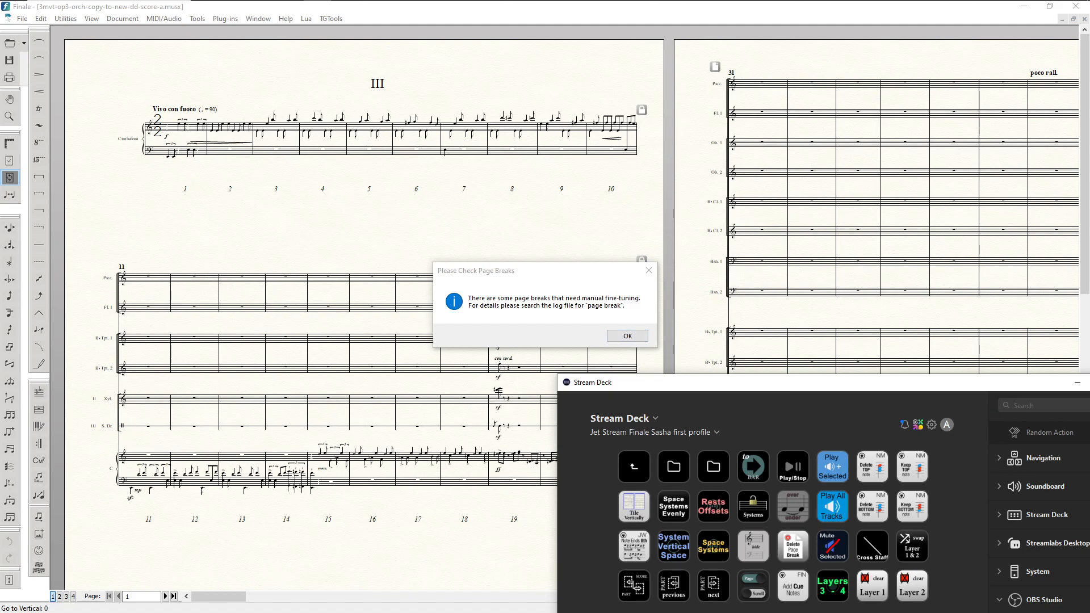
left_click(1077, 383)
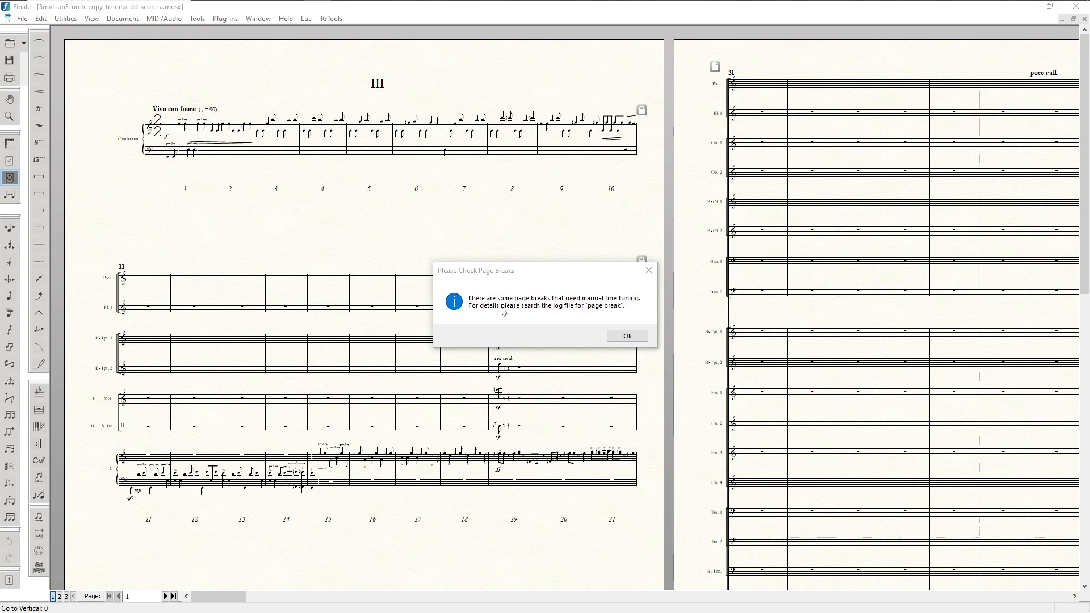
left_click(629, 337)
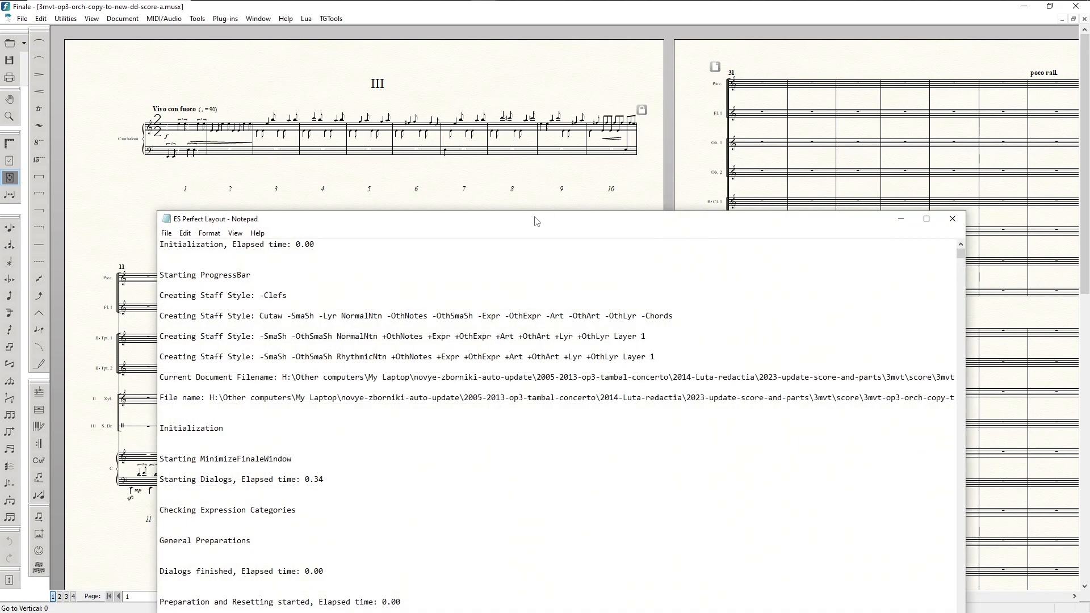
- Move the Perfect Layout log over the score and skim its processing entries for the score and parts
left_click_drag(536, 221, 521, 110)
scroll(455, 389, "down", 10)
scroll(455, 389, "down", 15)
left_click_drag(945, 168, 926, 459)
scroll(256, 284, "up", 17)
scroll(218, 281, "up", 13)
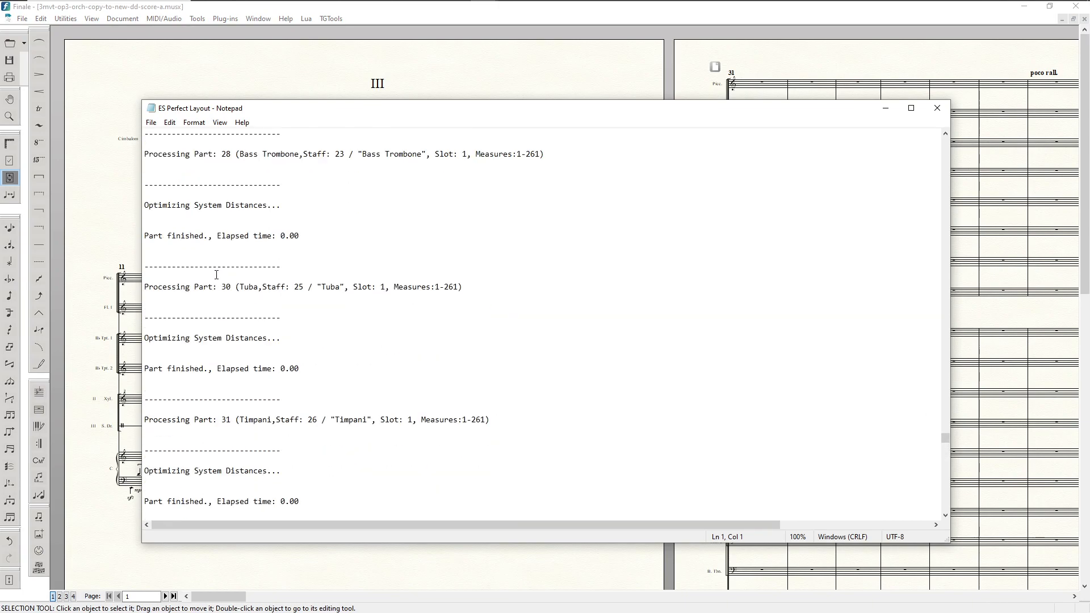
- Examine the log's warnings about shifted expressions in the Piccolo and Flute staves, marking several entries, and minimize the log
left_click_drag(945, 434, 945, 218)
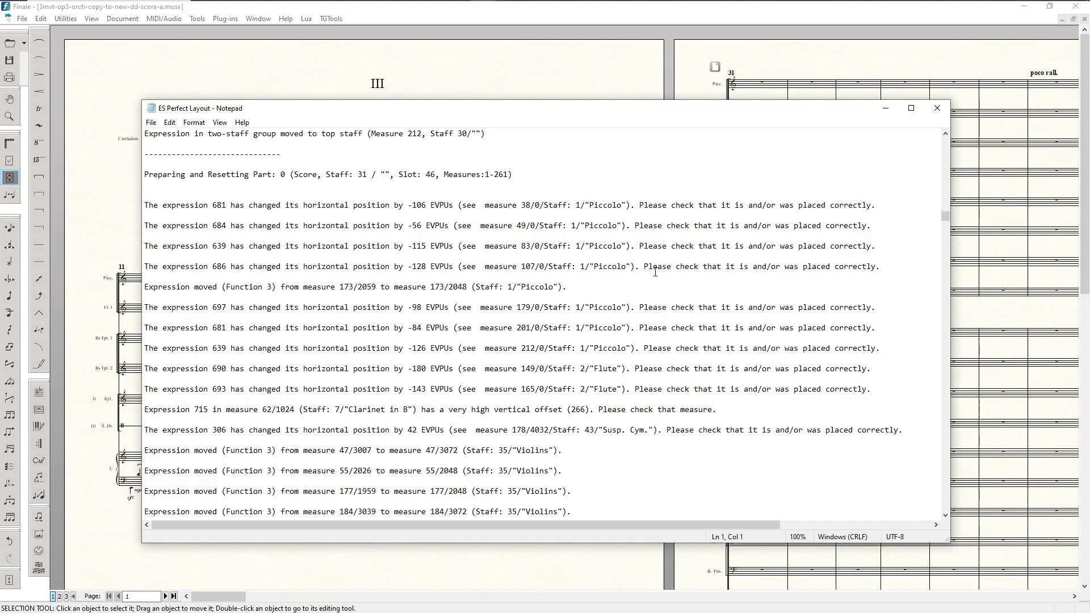
left_click_drag(494, 265, 772, 267)
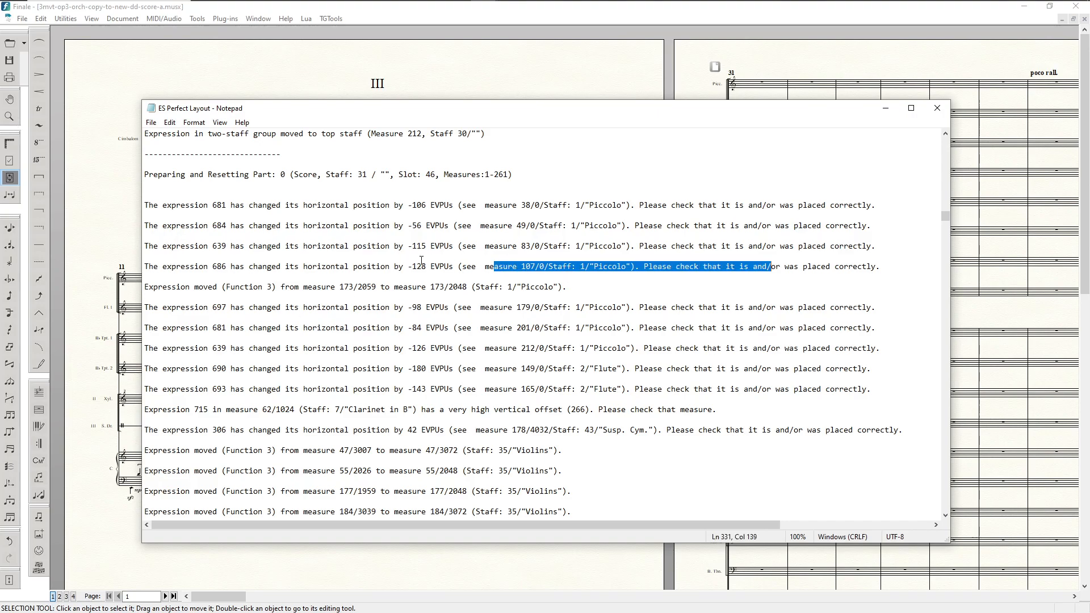
scroll(368, 260, "up", 3)
left_click_drag(477, 307, 579, 363)
left_click(381, 410)
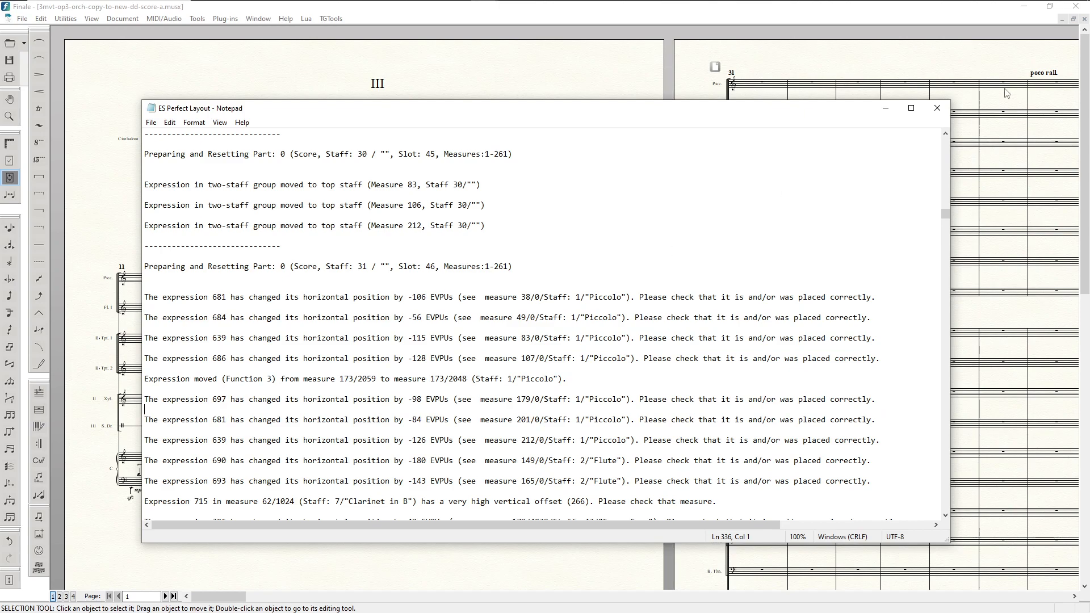
left_click(885, 108)
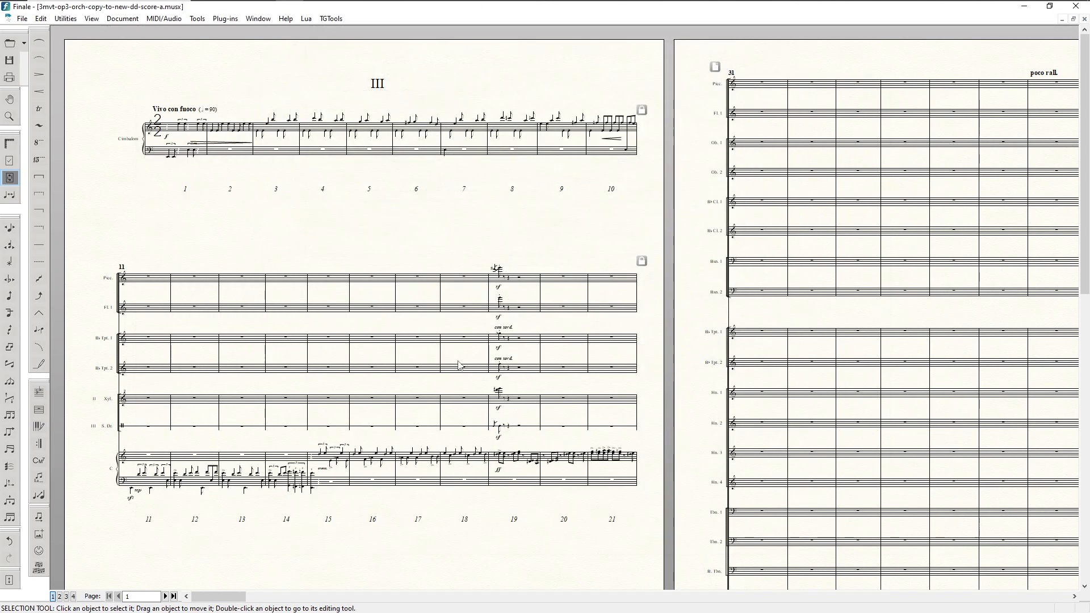
- Inspect the new layout of the opening score pages through measures 49–57 on page 3
scroll(659, 443, "down", 3)
scroll(632, 465, "down", 7)
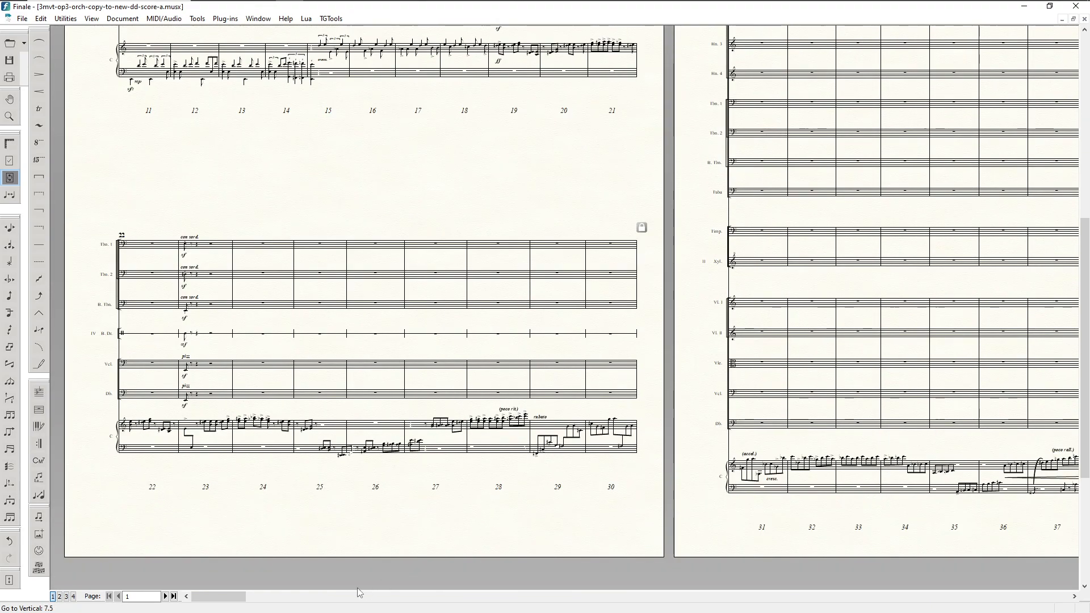
left_click_drag(237, 596, 323, 595)
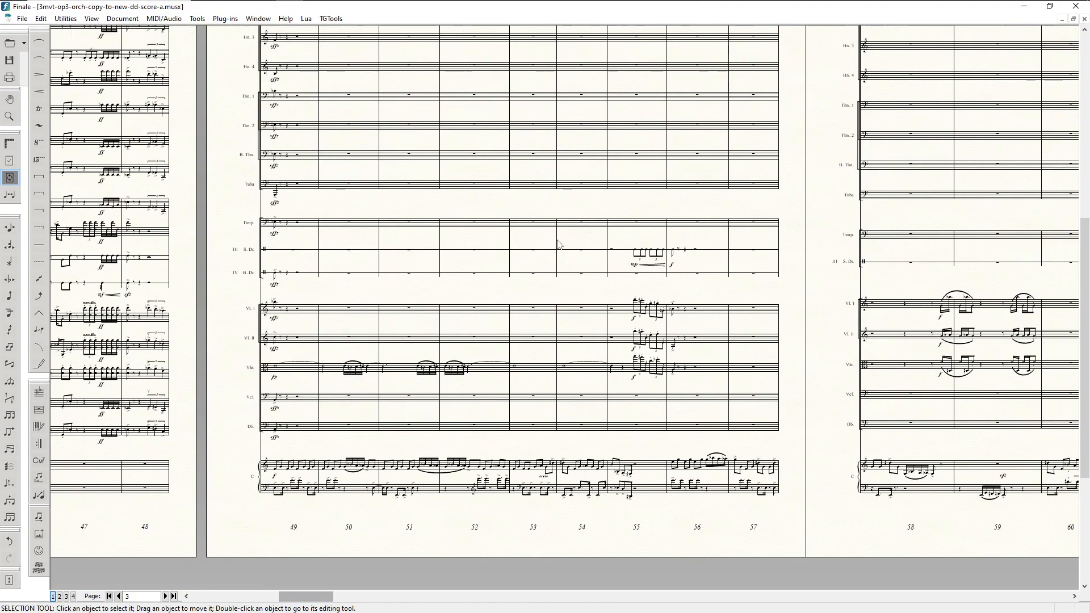
scroll(523, 350, "up", 2)
scroll(532, 207, "up", 8)
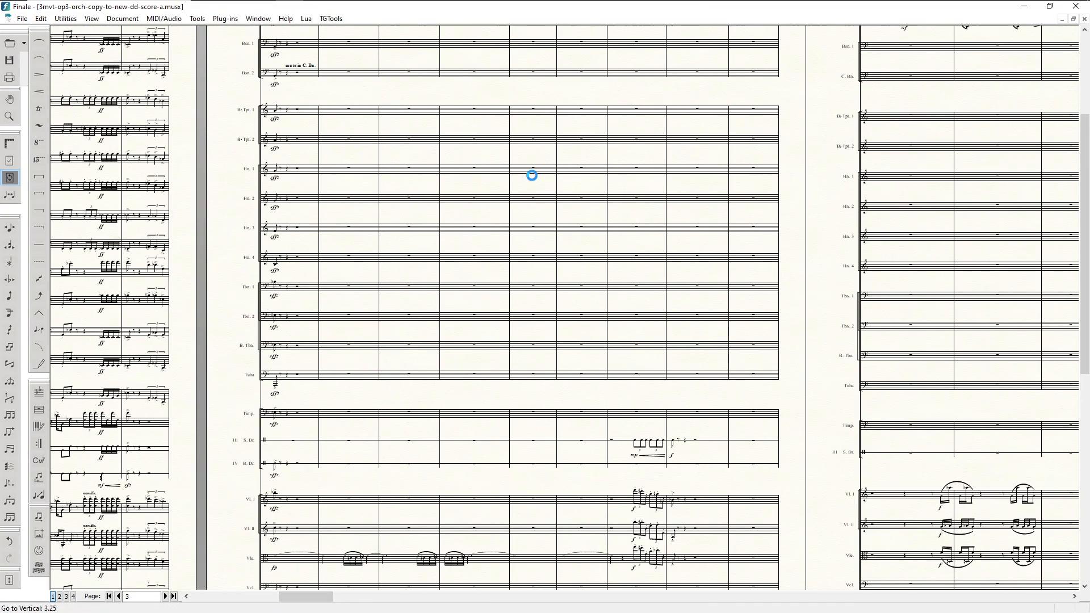
scroll(472, 160, "down", 10)
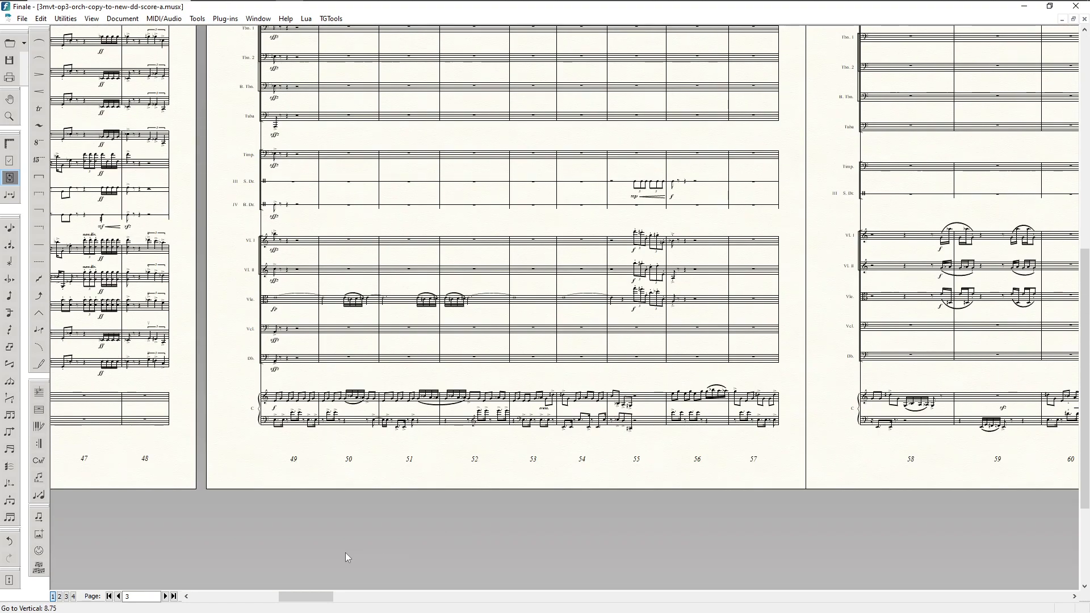
- Inspect the vertical spacing of the solo cimbalom systems in measures 122–147 on page 11
left_click_drag(304, 599, 549, 599)
scroll(633, 318, "up", 5)
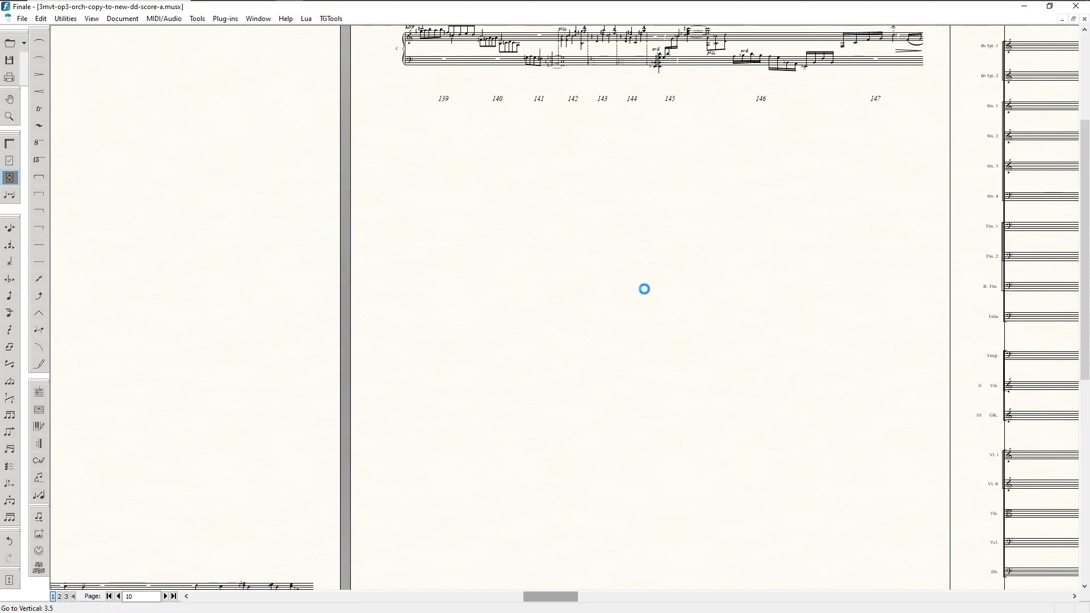
scroll(659, 186, "up", 2)
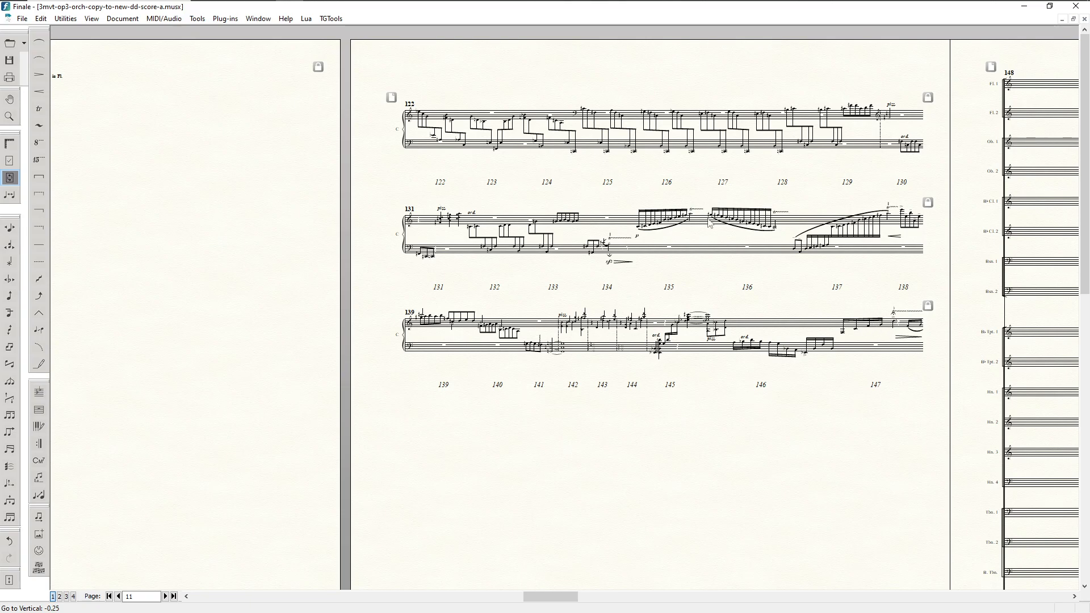
scroll(500, 187, "down", 5)
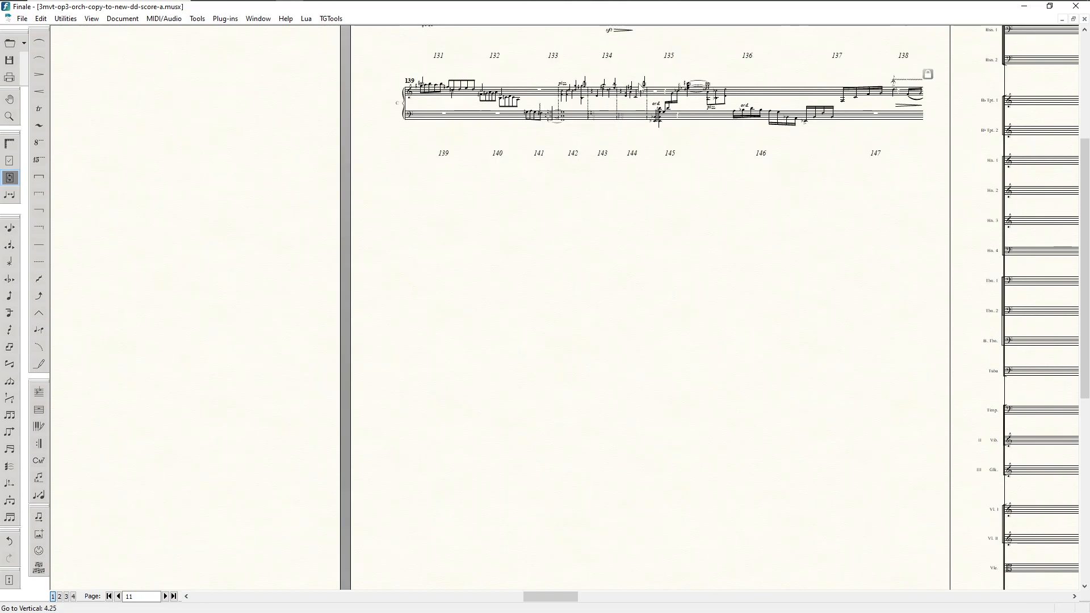
scroll(544, 121, "down", 5)
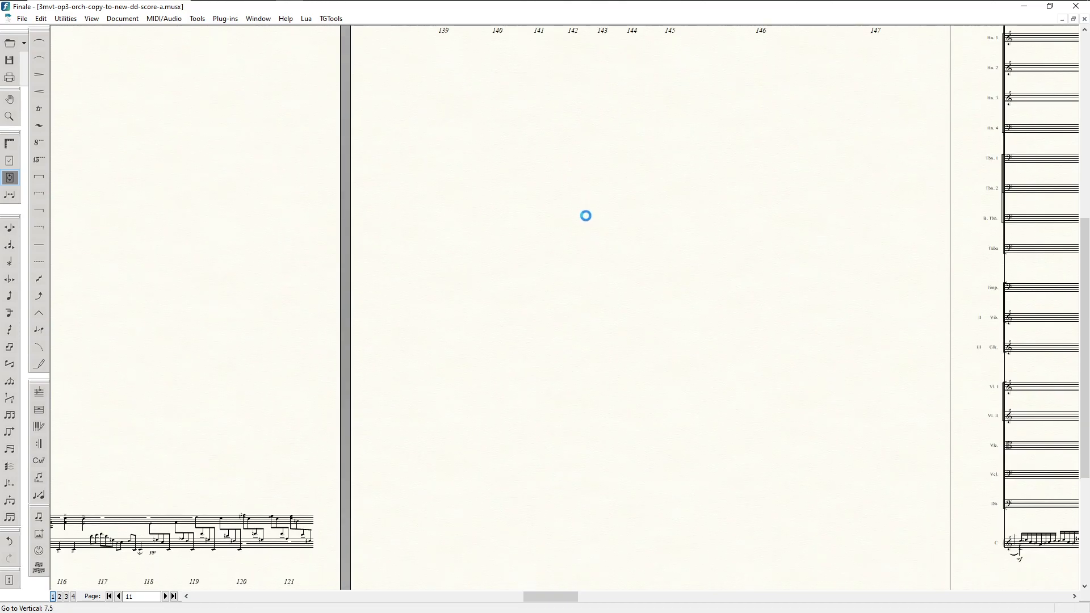
- Inspect the staff spacing and the dynamics and hairpin placement in measures 154–159 on page 13
left_click_drag(549, 590, 608, 592)
scroll(645, 431, "up", 8)
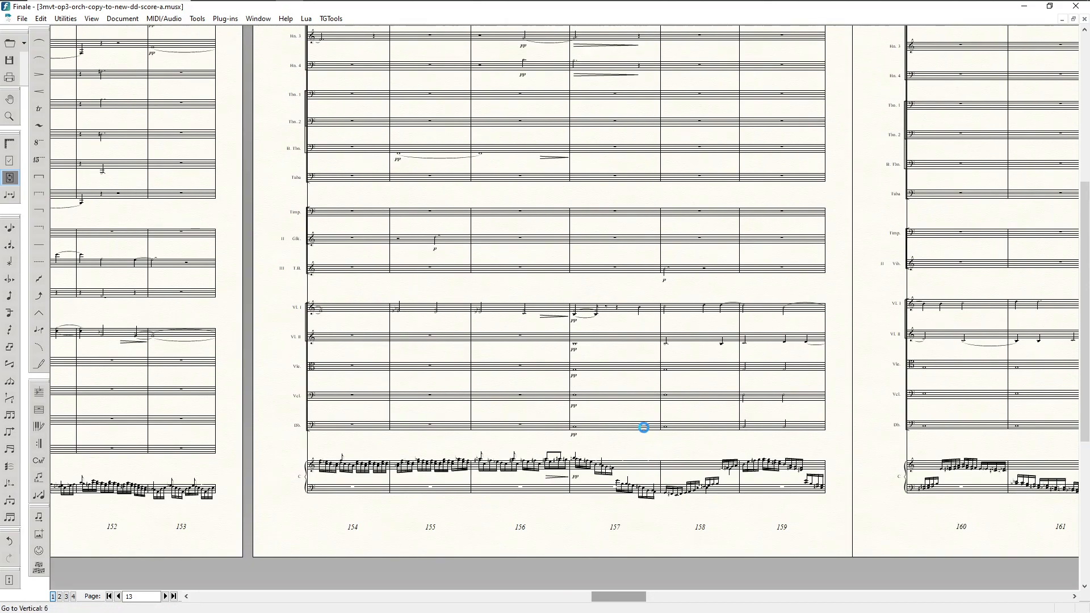
scroll(640, 379, "up", 3)
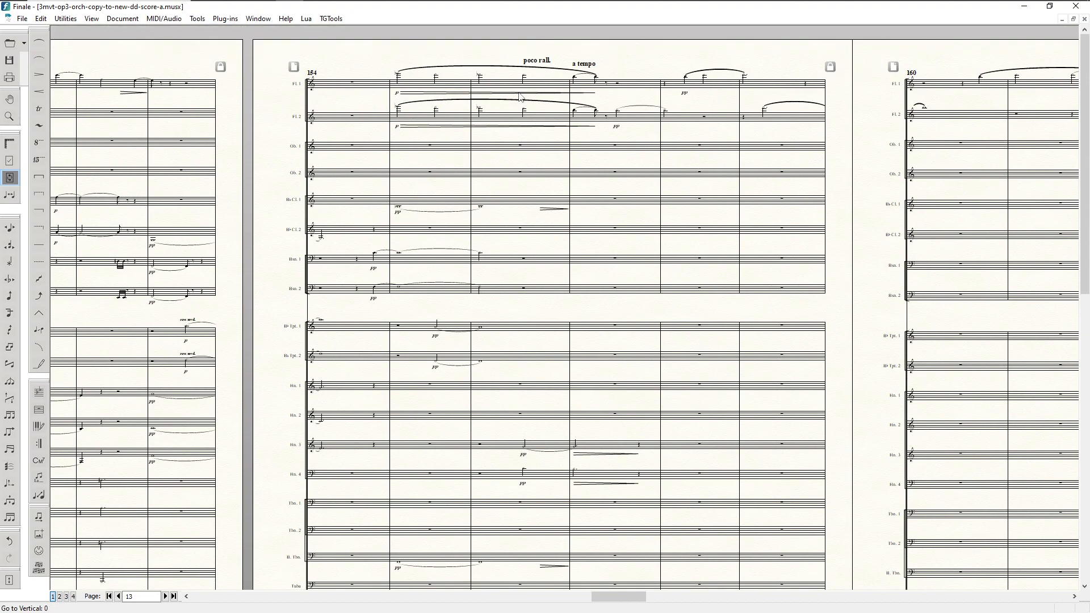
scroll(457, 439, "down", 1)
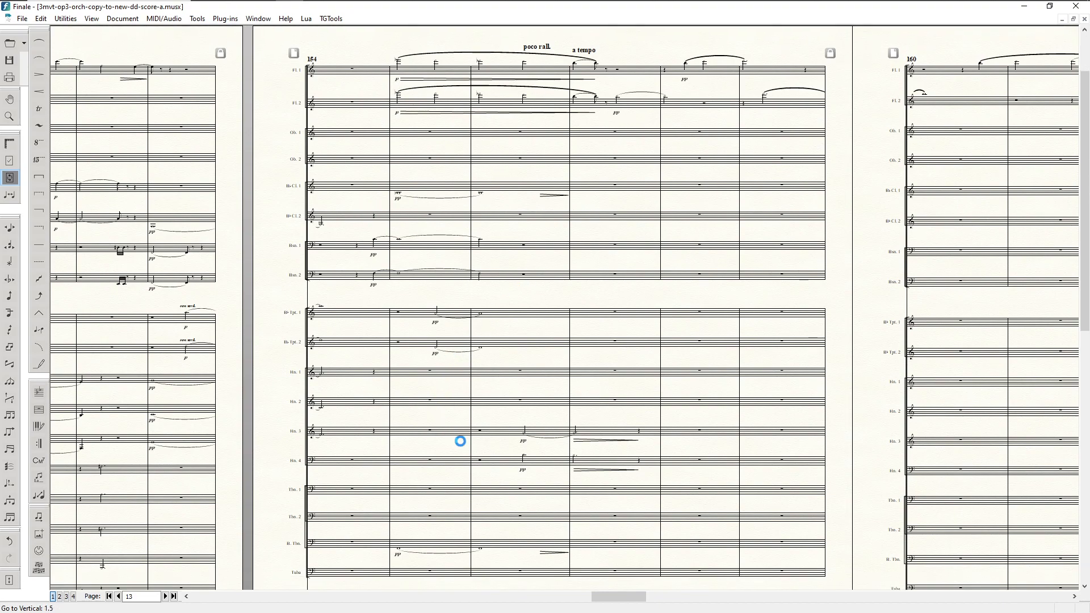
scroll(457, 439, "down", 10)
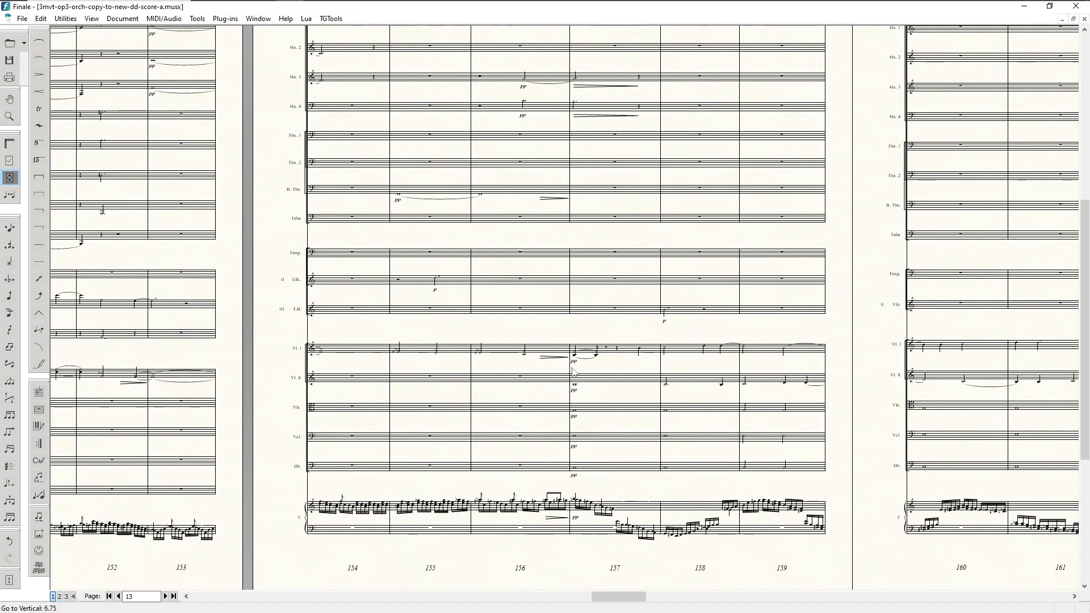
scroll(580, 428, "down", 4)
- Inspect the full orchestral layout of measures 172–178 on page 16, checking staff spacing, dynamics and hairpins
left_click_drag(604, 593, 708, 596)
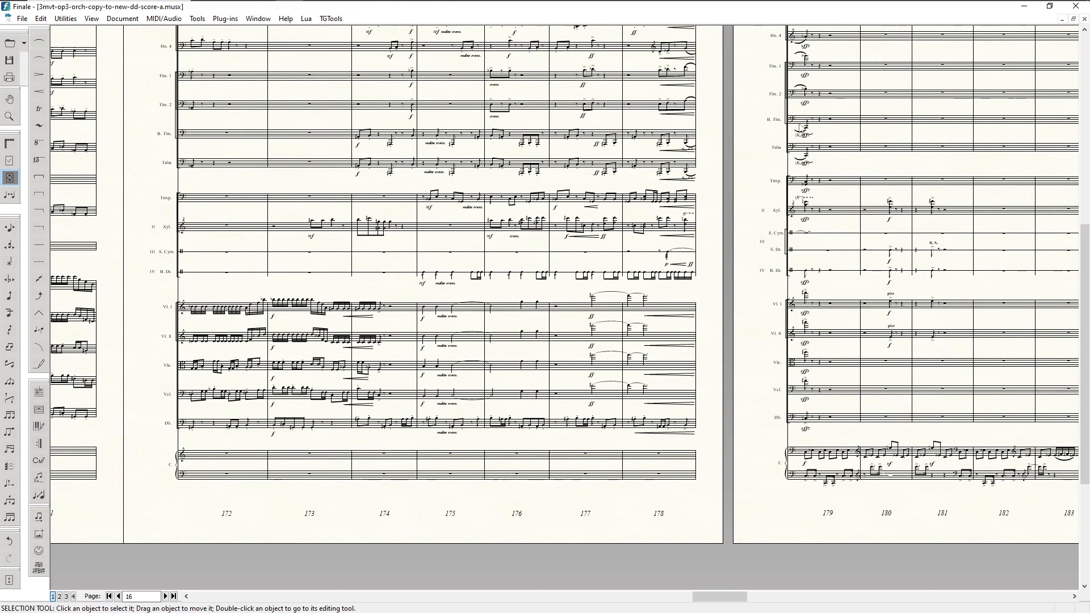
scroll(688, 149, "up", 5)
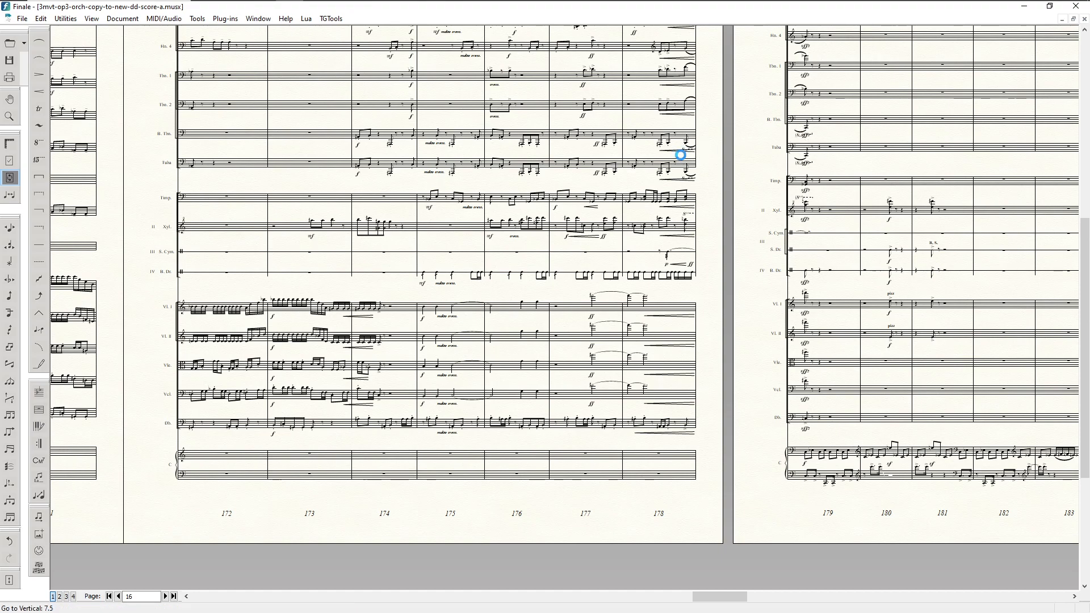
scroll(687, 161, "up", 5)
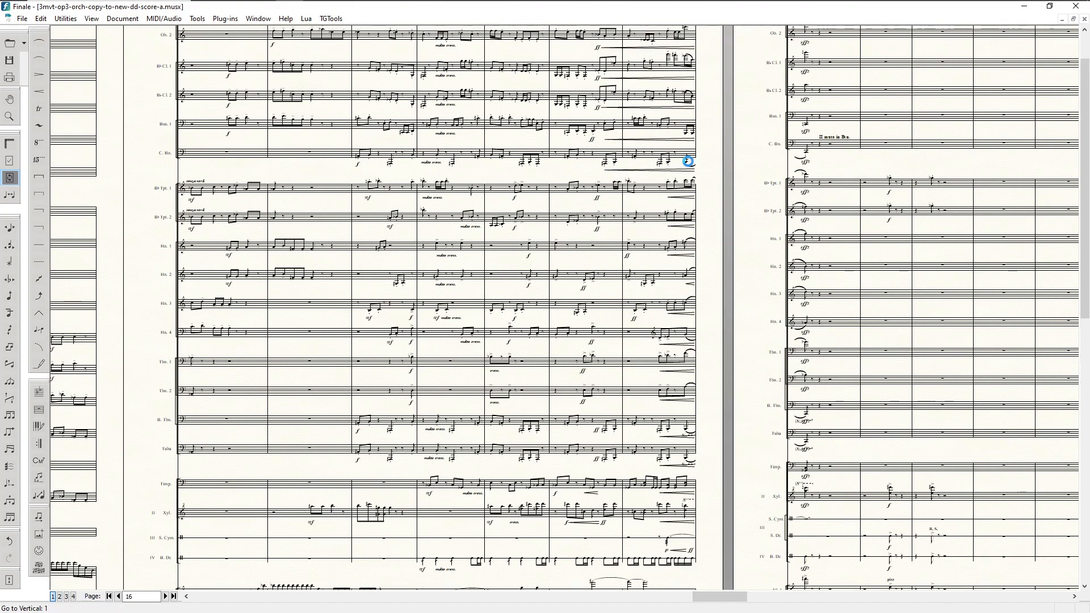
scroll(698, 299, "down", 7)
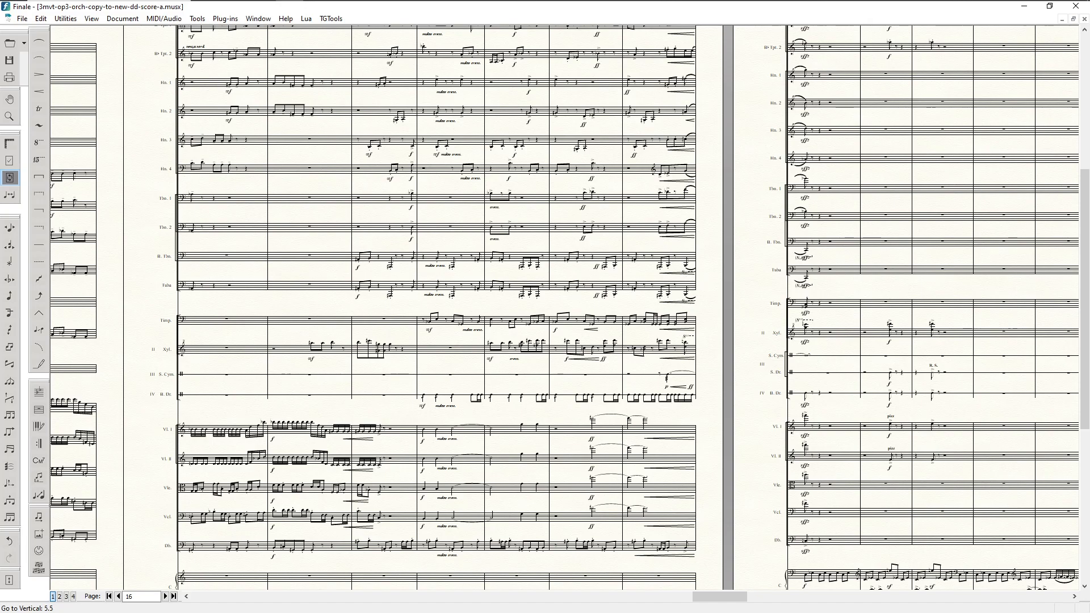
scroll(625, 380, "up", 4)
scroll(625, 380, "down", 2)
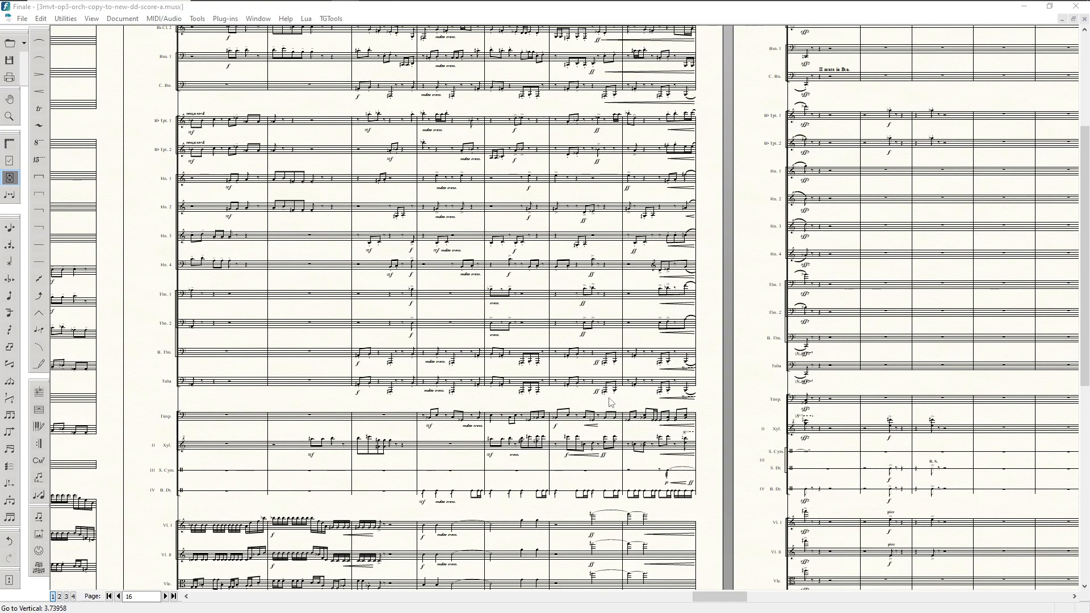
scroll(588, 363, "down", 2)
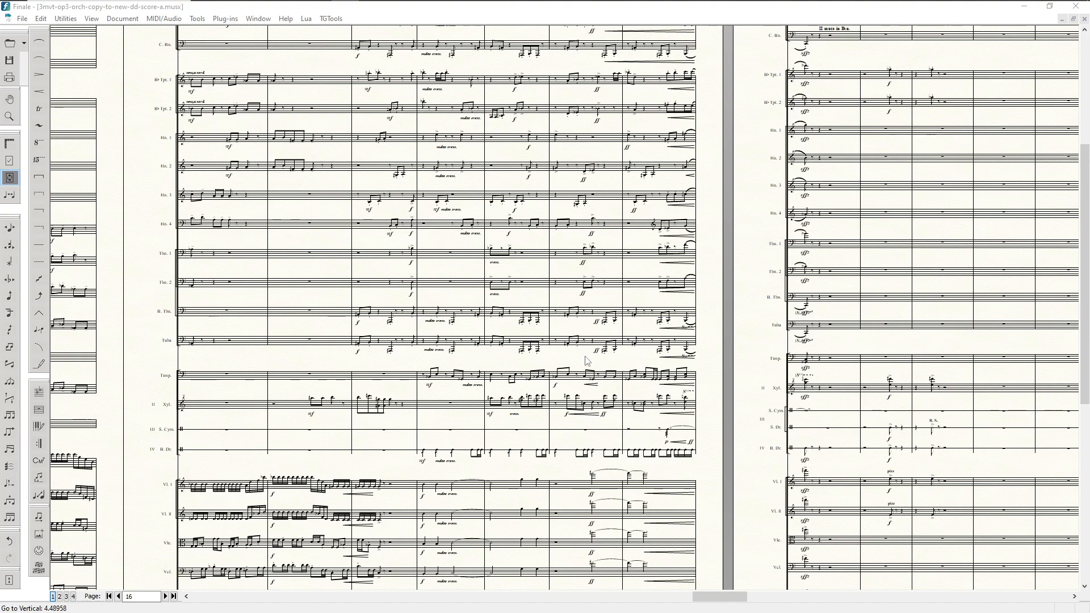
scroll(618, 353, "down", 5)
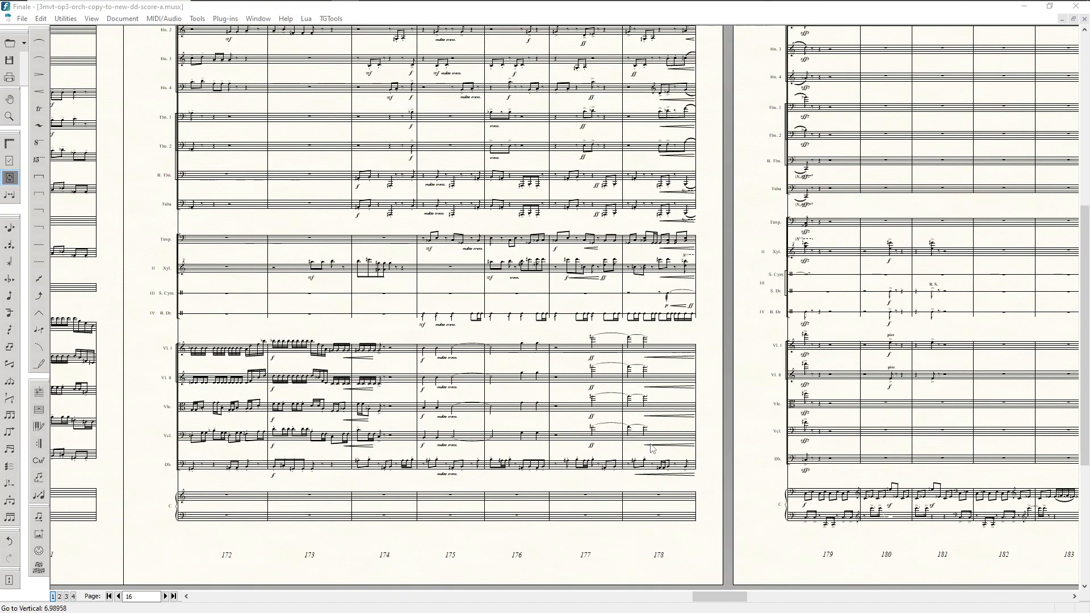
scroll(640, 250, "up", 12)
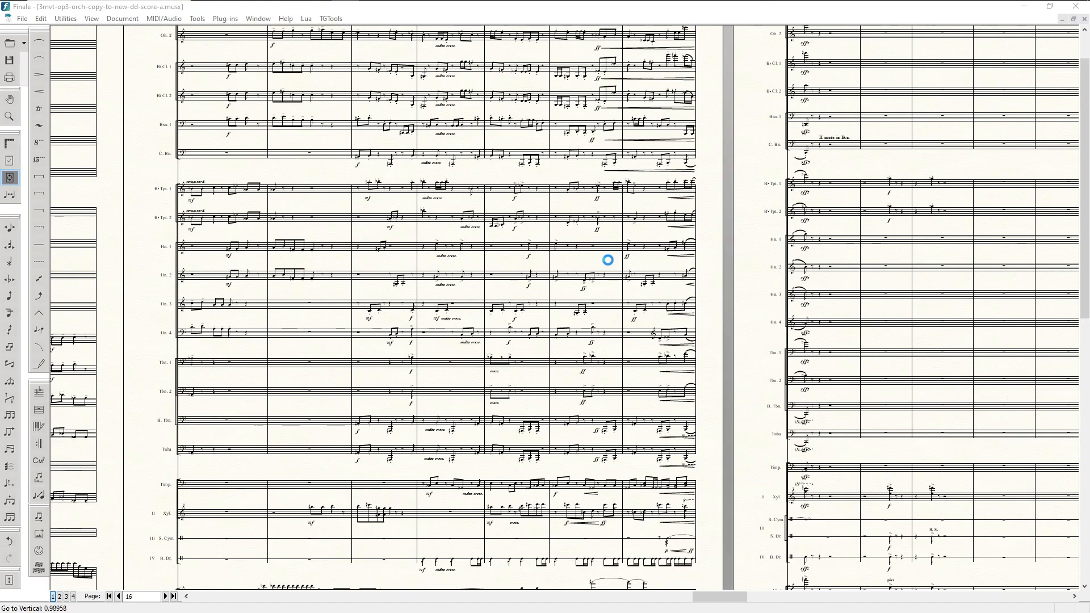
- Inspect the layout of page 16 from woodwinds to strings, then of measures 179–186 on the following page
scroll(609, 263, "up", 2)
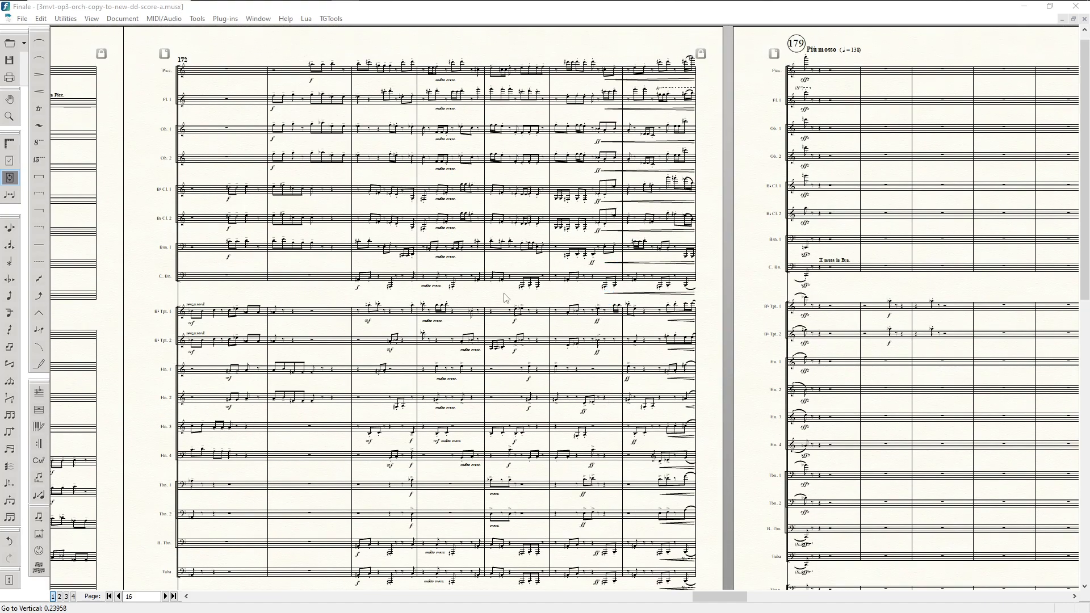
scroll(745, 423, "down", 11)
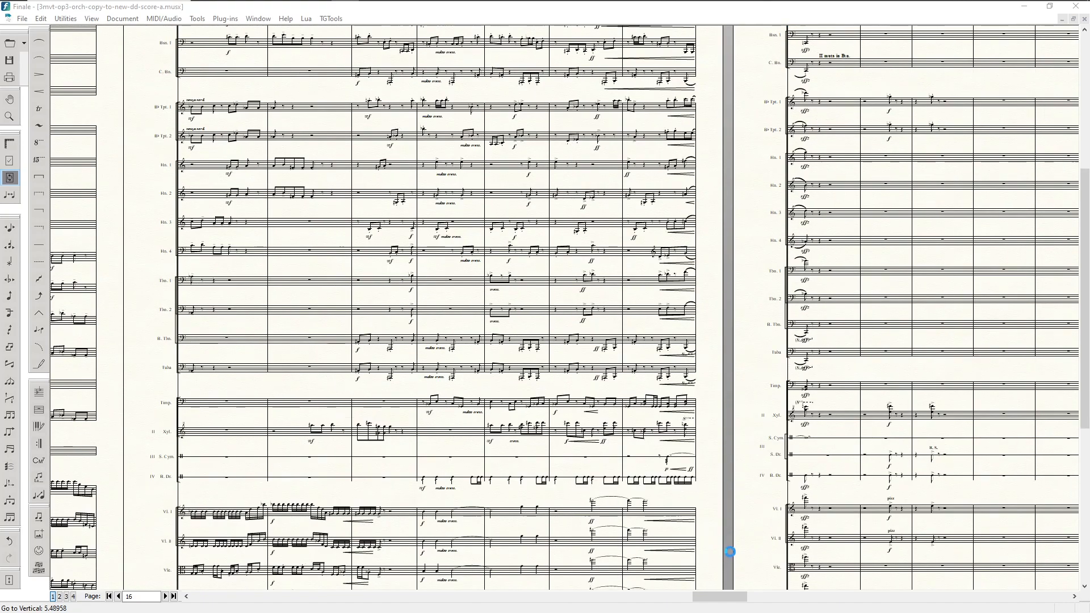
scroll(730, 552, "down", 2)
left_click_drag(711, 597, 746, 601)
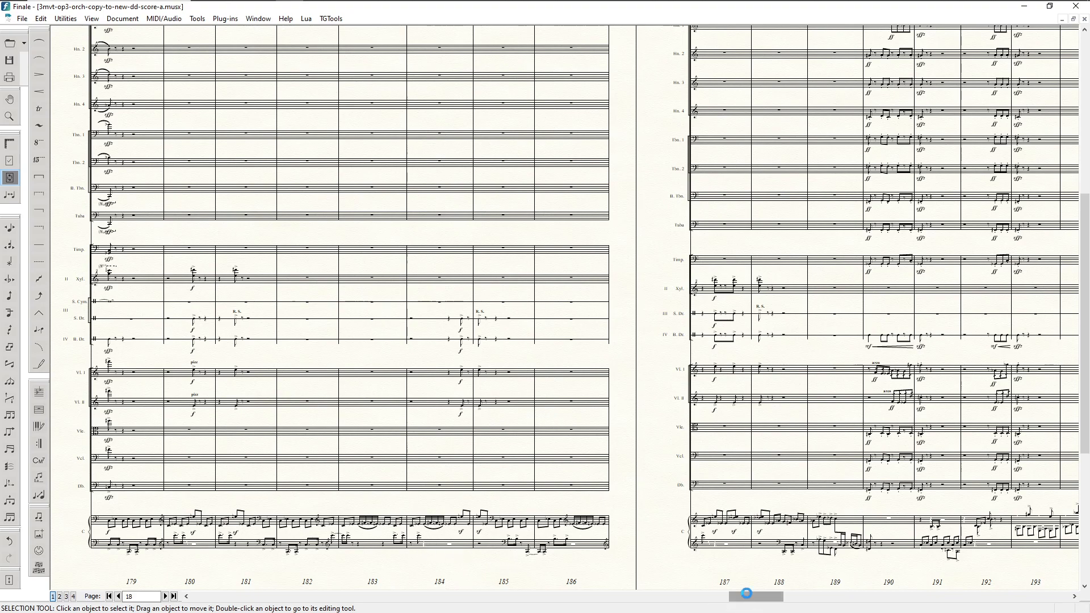
- Inspect the staff spacing and dynamics placement from measure 187 on page 18 through pages 19 and 20
left_click_drag(747, 596, 766, 594)
scroll(737, 408, "up", 5)
scroll(738, 408, "up", 2)
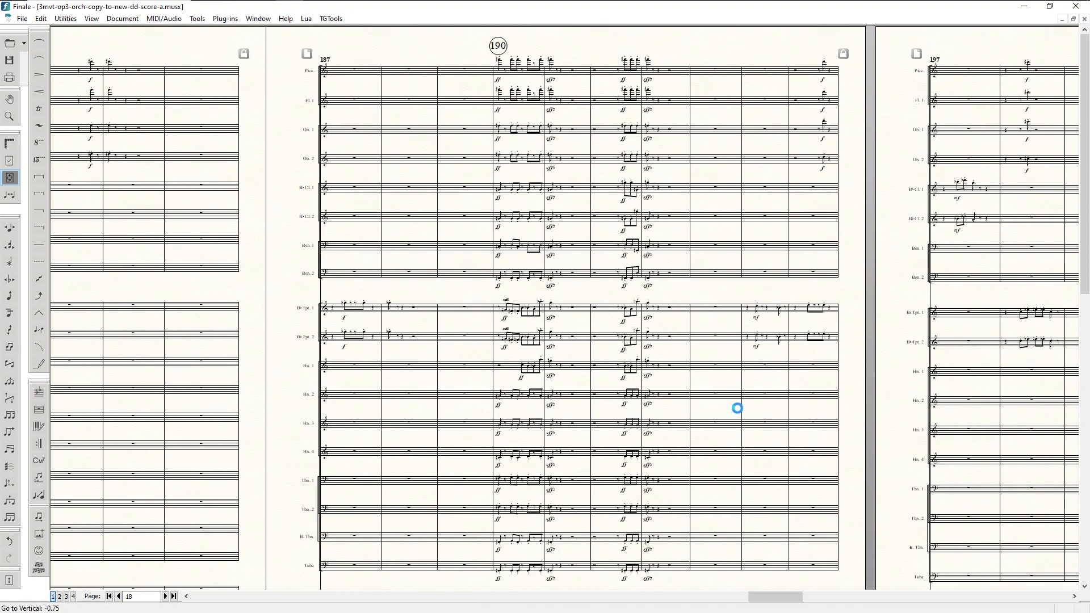
scroll(740, 448, "down", 4)
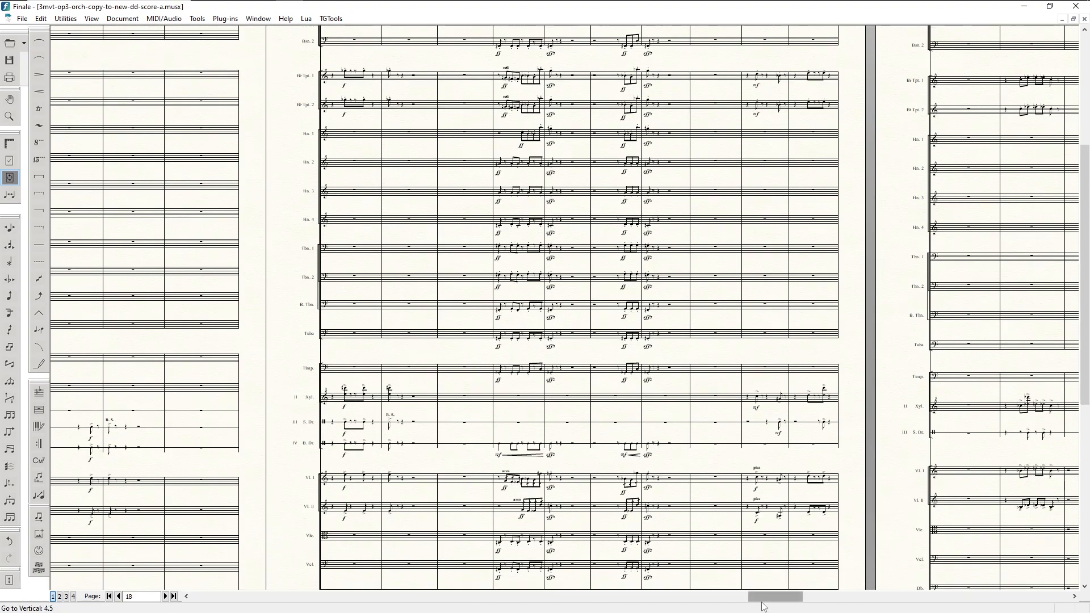
left_click_drag(761, 599, 802, 602)
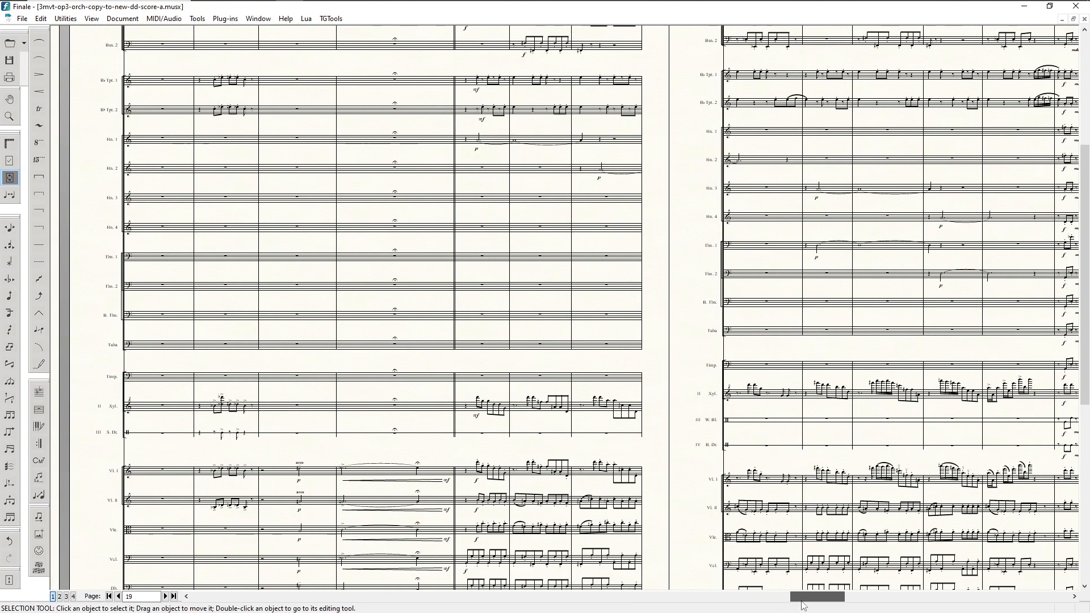
scroll(804, 606, "down", 2)
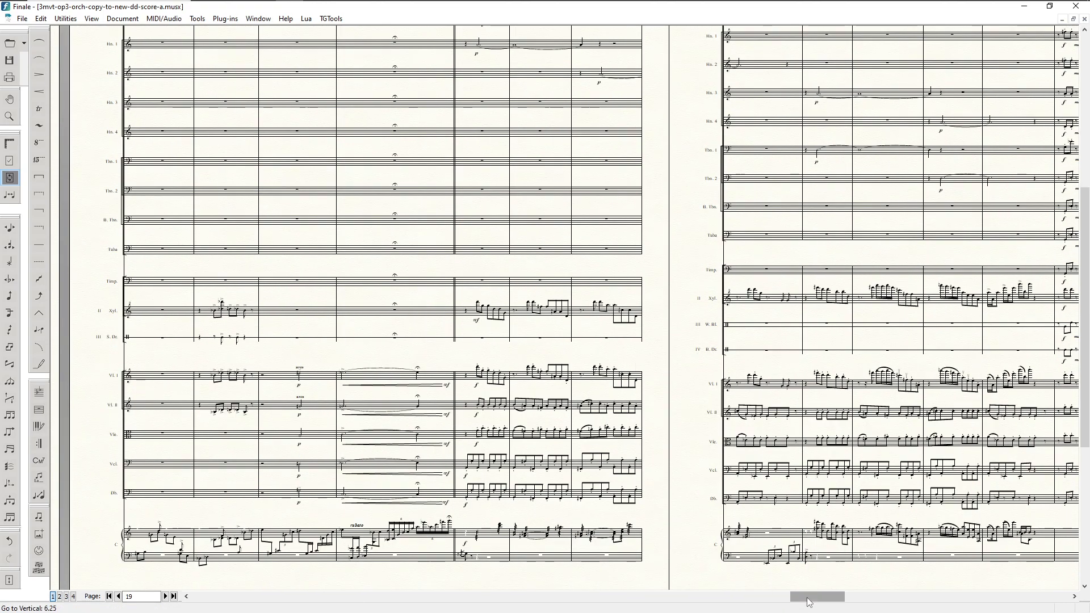
- Inspect the full orchestral layout of measures 251–257 on page 25, from the cimbalom up to the woodwinds
left_click_drag(827, 597, 991, 605)
scroll(799, 537, "down", 2)
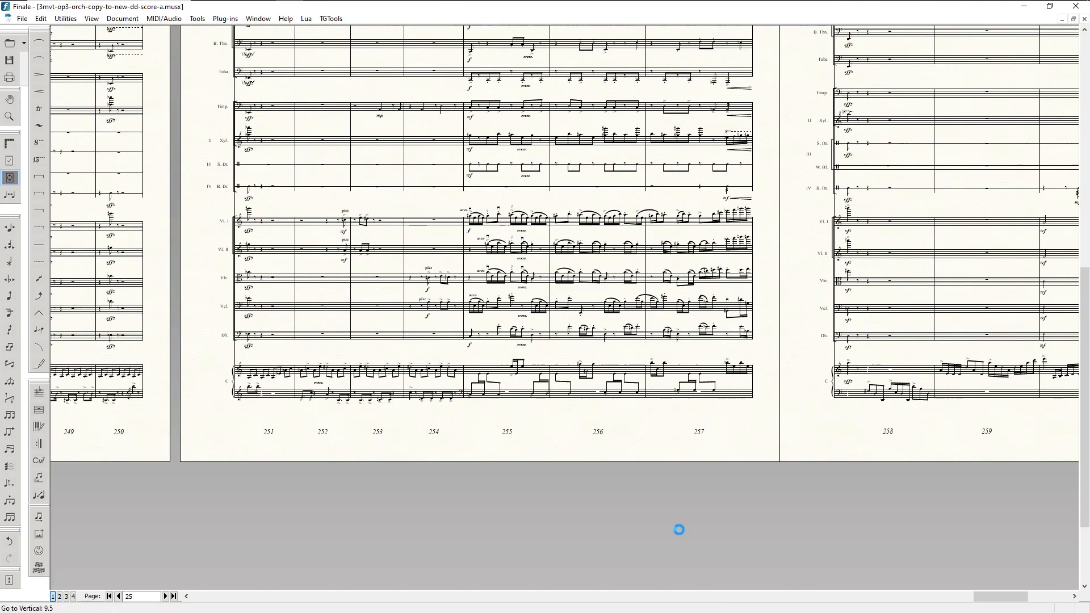
scroll(772, 455, "up", 3)
scroll(772, 462, "up", 2)
scroll(770, 468, "up", 2)
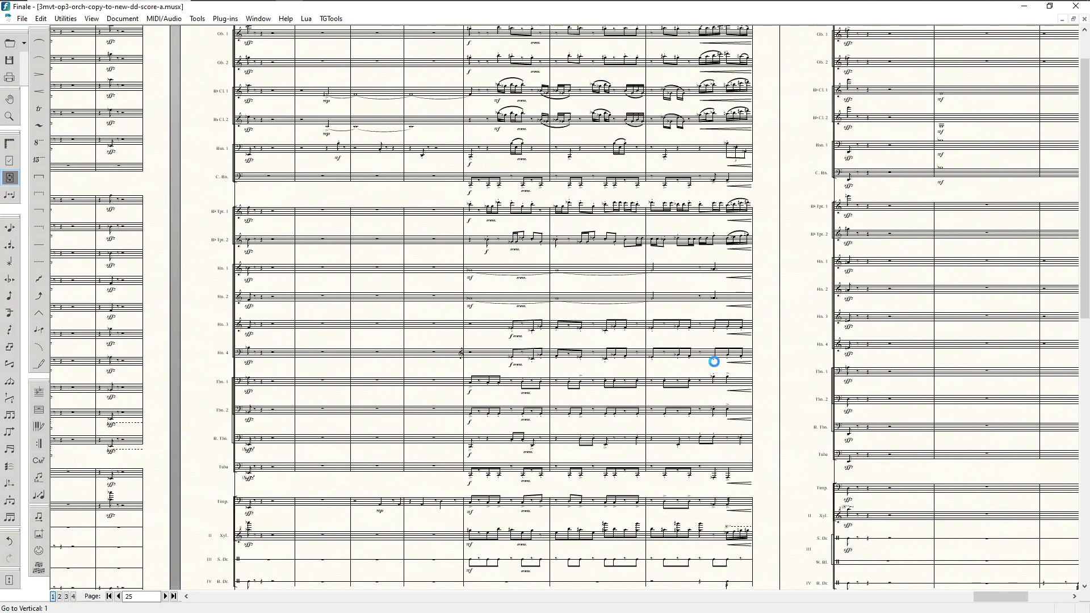
scroll(990, 572, "down", 3)
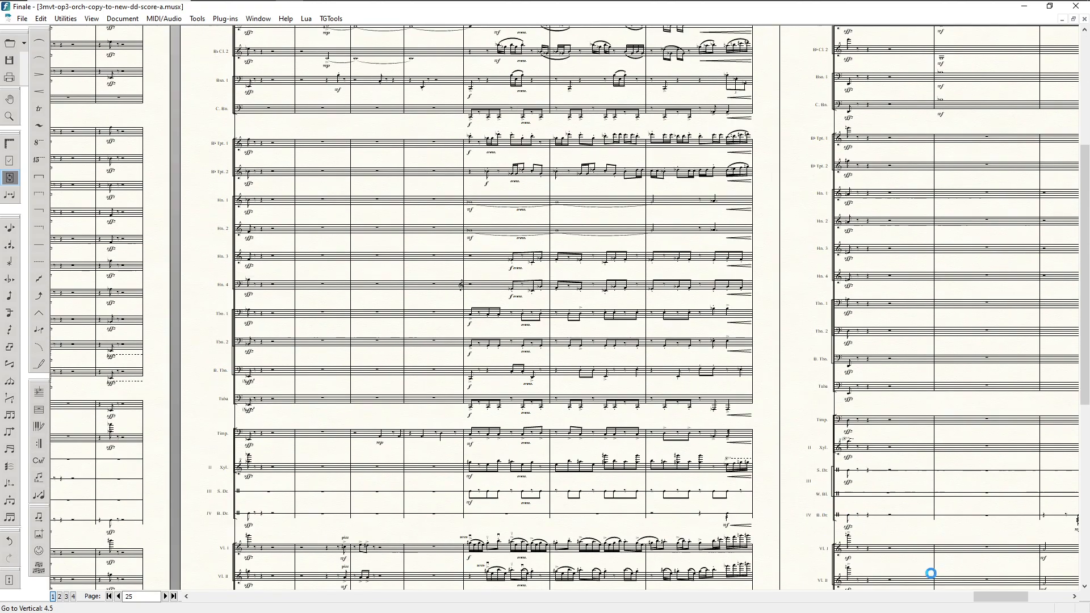
- Inspect the final score page, measures 258–261, checking the lower staves, the cimbalom part and the page margins
left_click_drag(995, 601, 1007, 600)
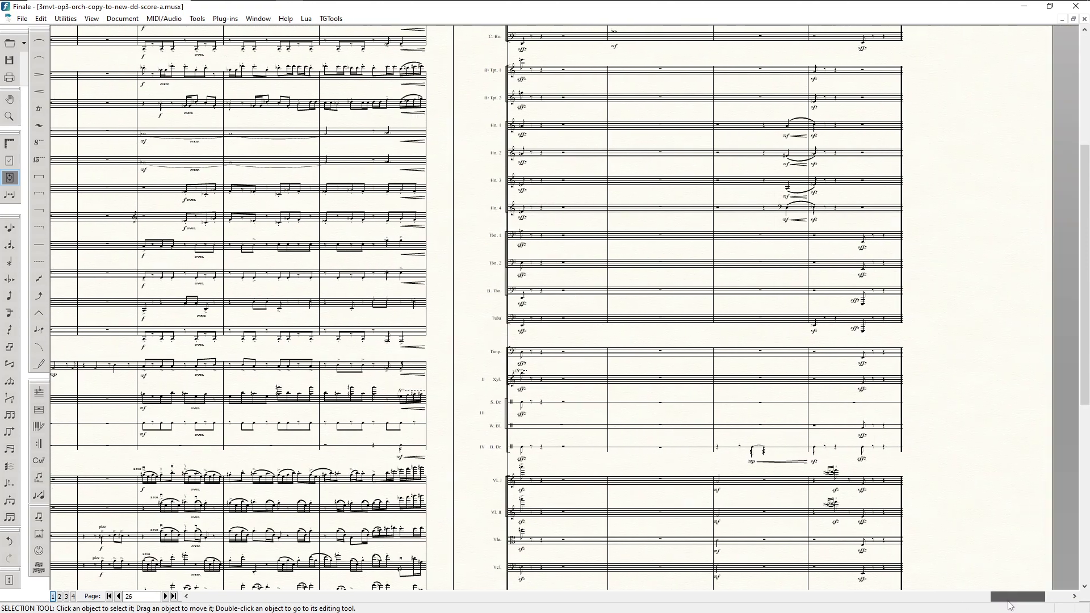
scroll(915, 449, "down", 2)
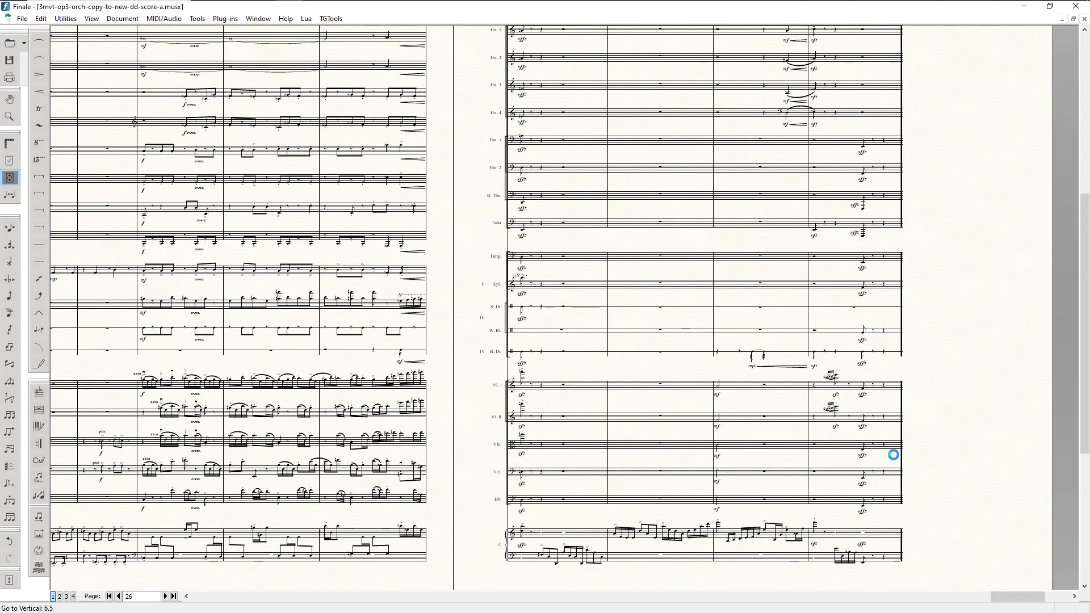
scroll(893, 453, "down", 2)
scroll(851, 457, "down", 1)
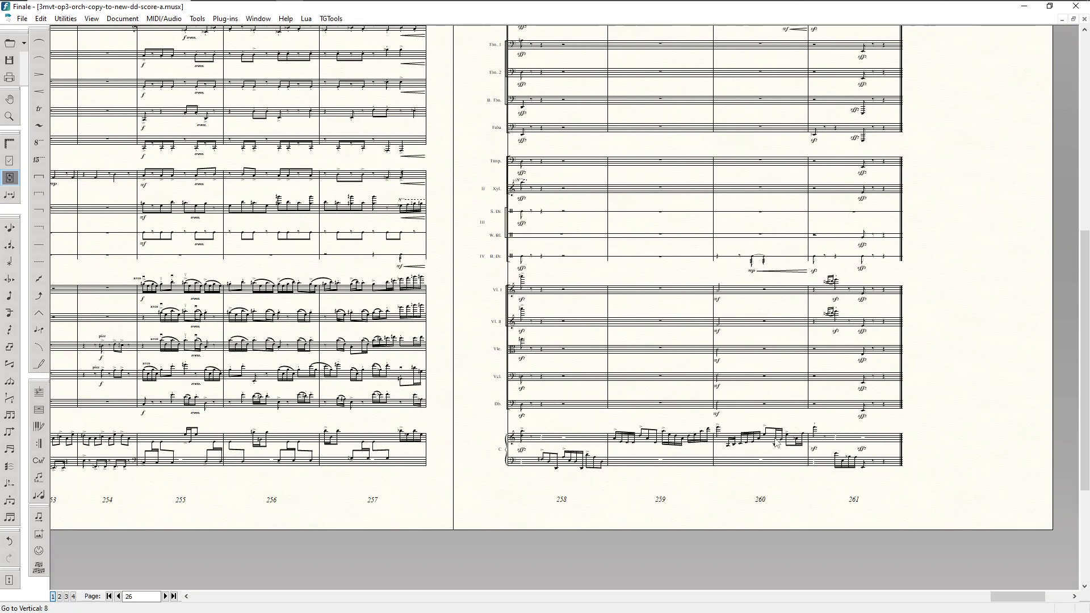
left_click_drag(1003, 597, 994, 598)
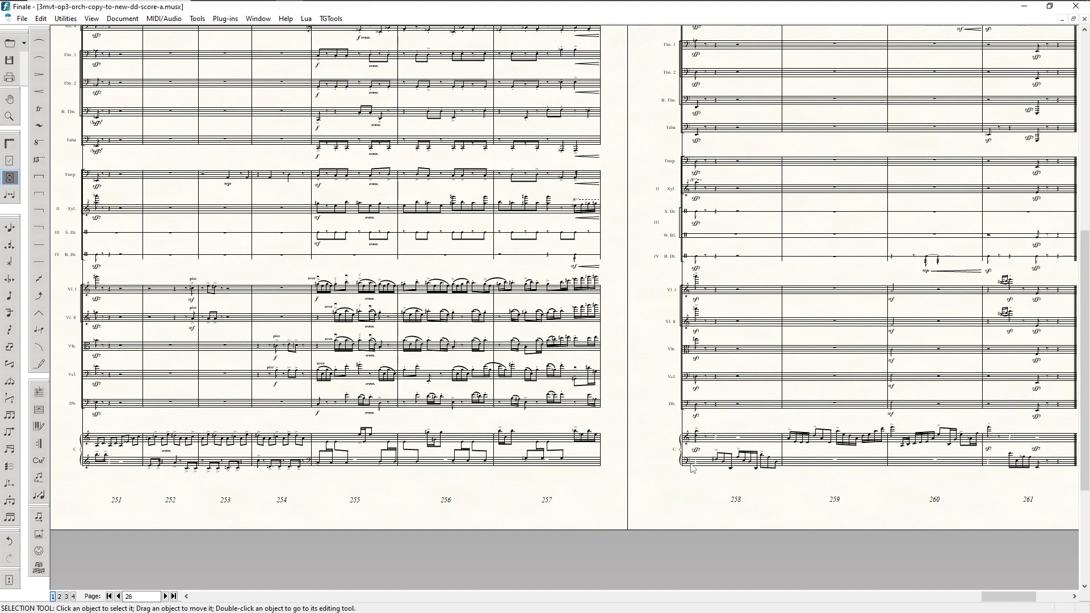
left_click_drag(1026, 597, 1052, 609)
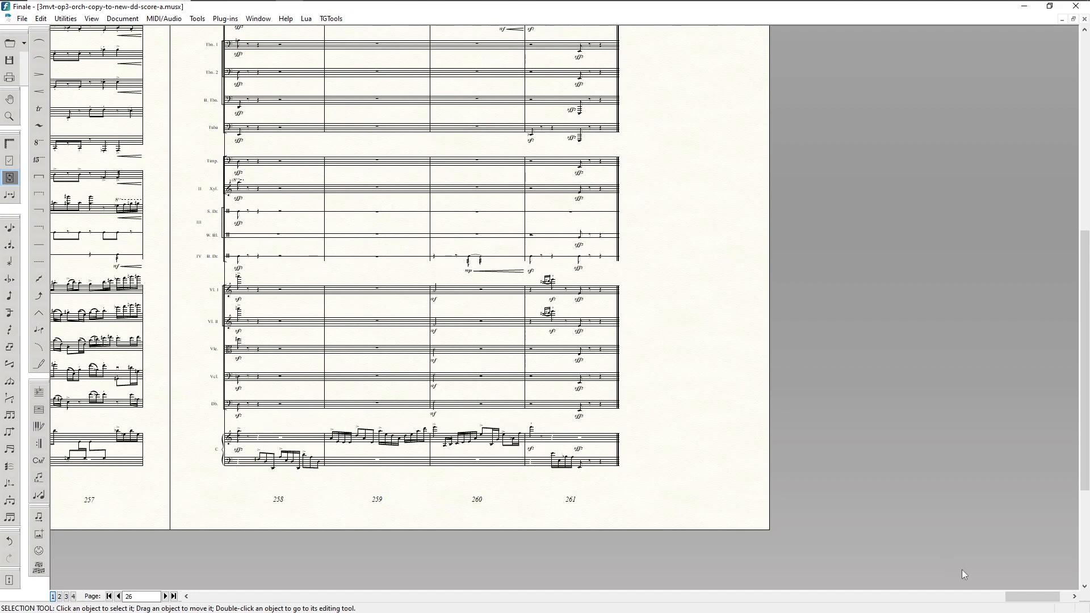
- Return to the start of the score and examine the 2/2 time signatures at measure 83 on page 7
left_click_drag(1026, 598, 193, 593)
scroll(518, 357, "up", 4)
scroll(492, 291, "up", 3)
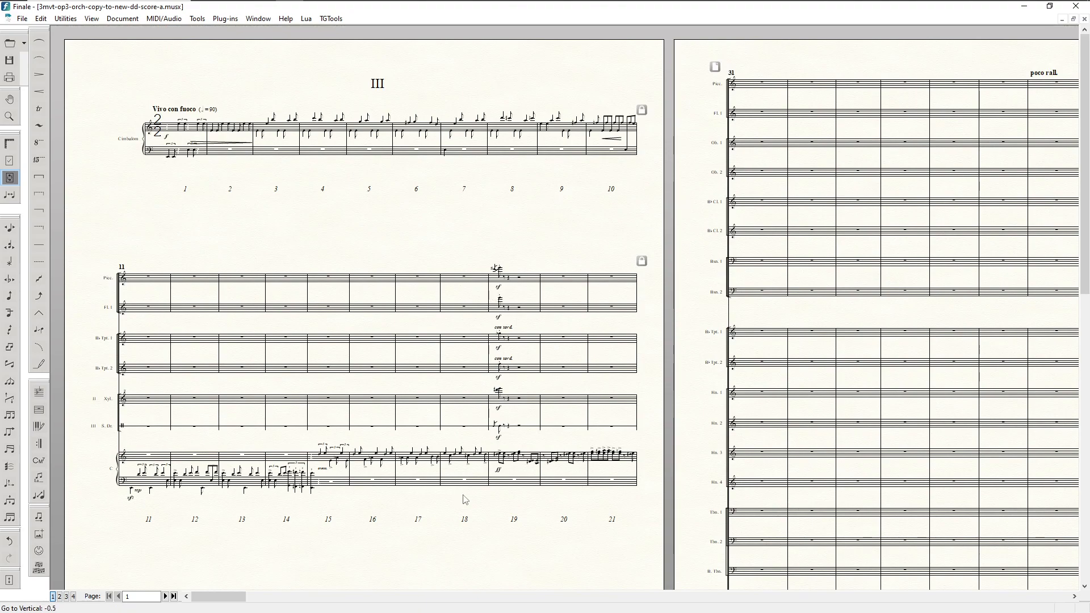
left_click_drag(219, 596, 424, 602)
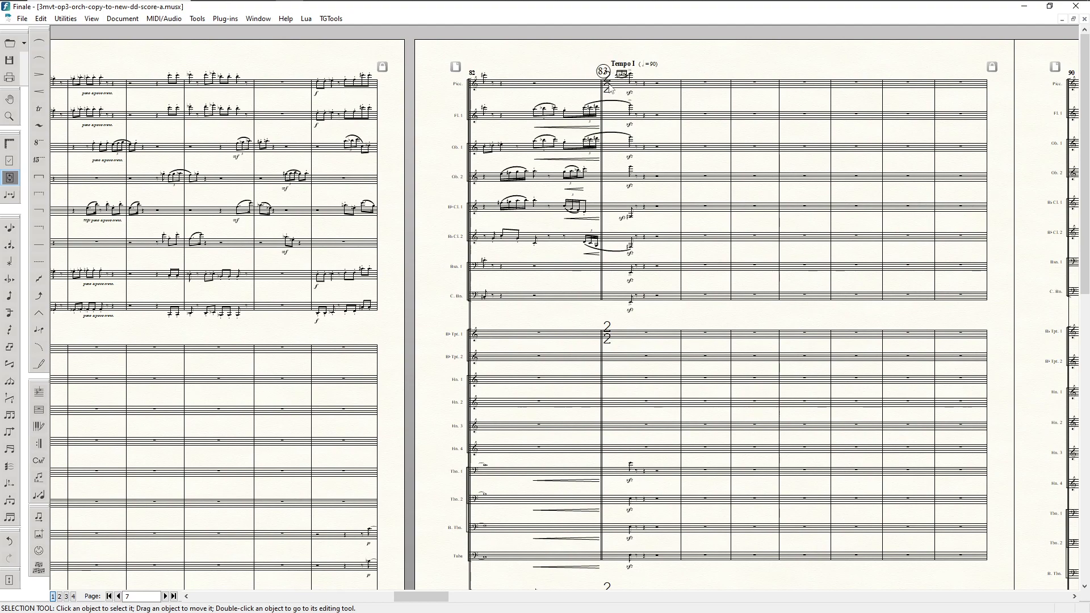
scroll(606, 329, "down", 3)
scroll(614, 234, "down", 5)
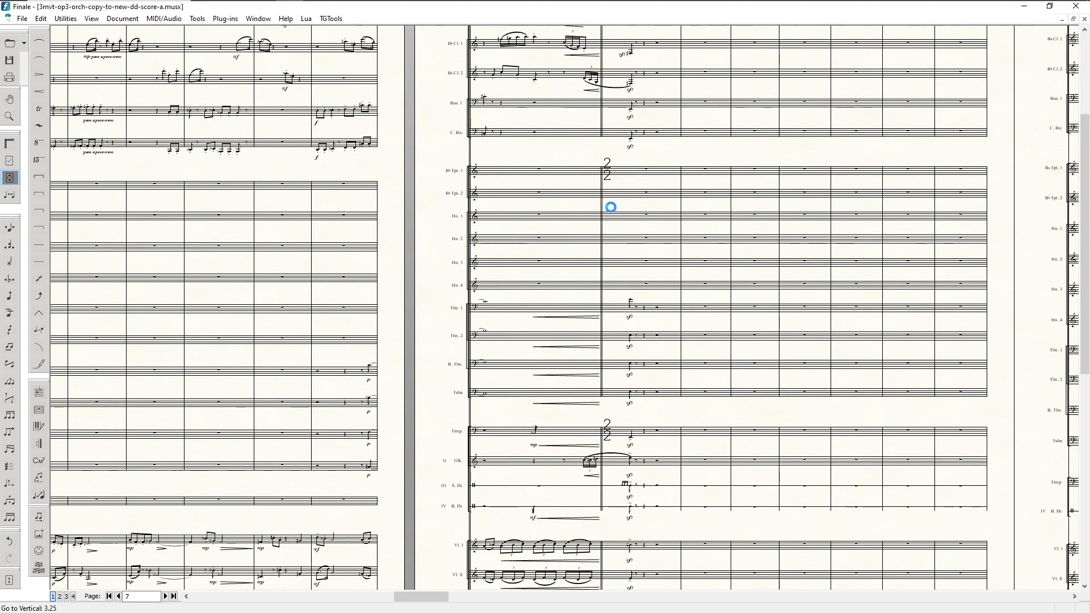
scroll(613, 345, "down", 1)
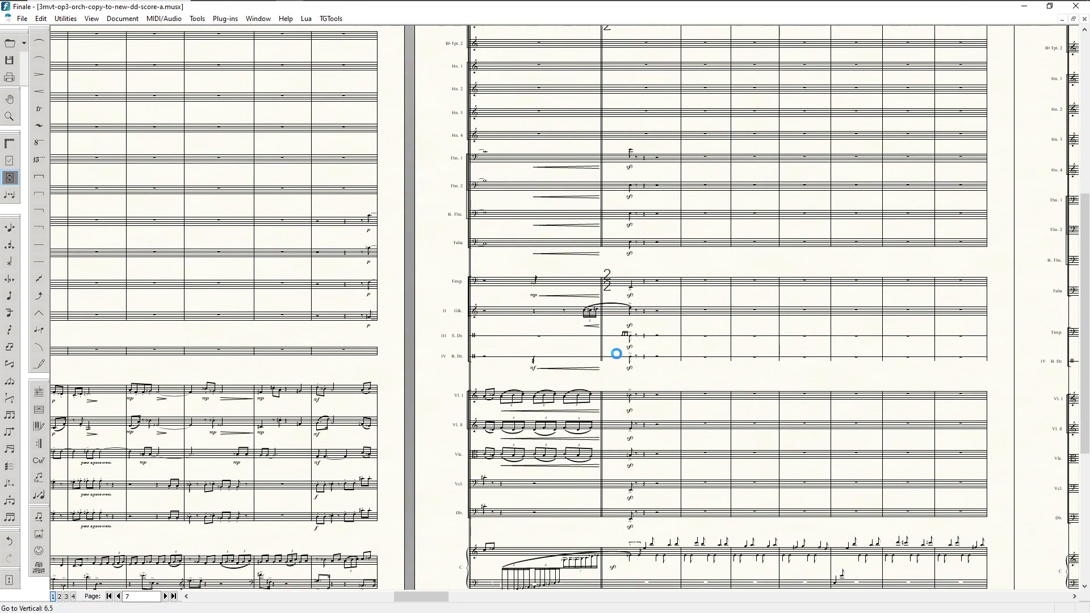
scroll(623, 297, "up", 3)
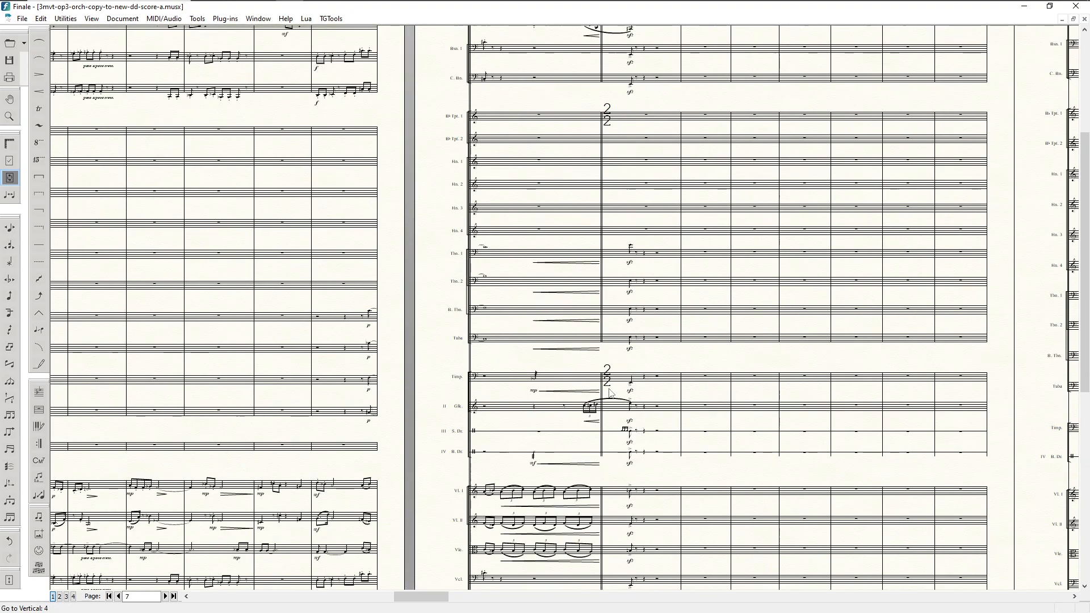
scroll(612, 405, "down", 2)
- Turn off the display of time signatures in the score for the Glockenspiel staff on page 12
left_click_drag(432, 596, 599, 605)
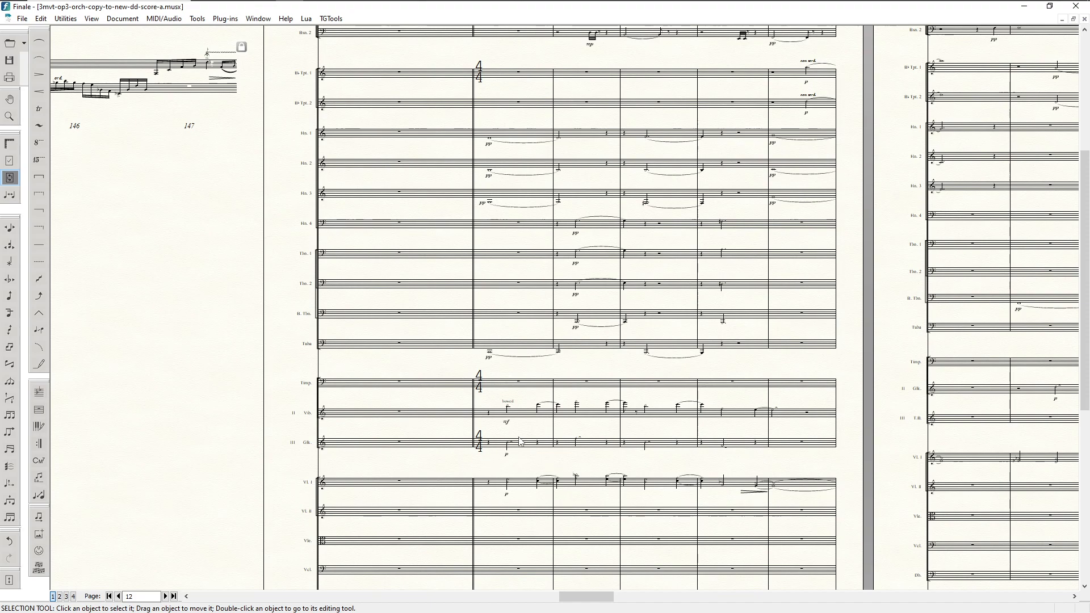
scroll(499, 443, "up", 5)
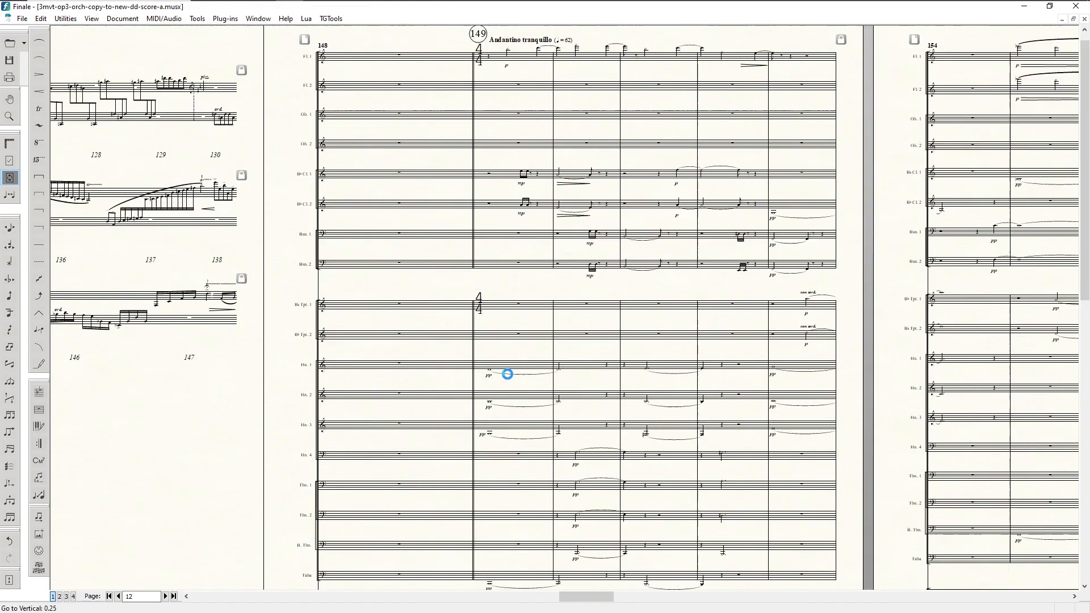
scroll(511, 373, "down", 6)
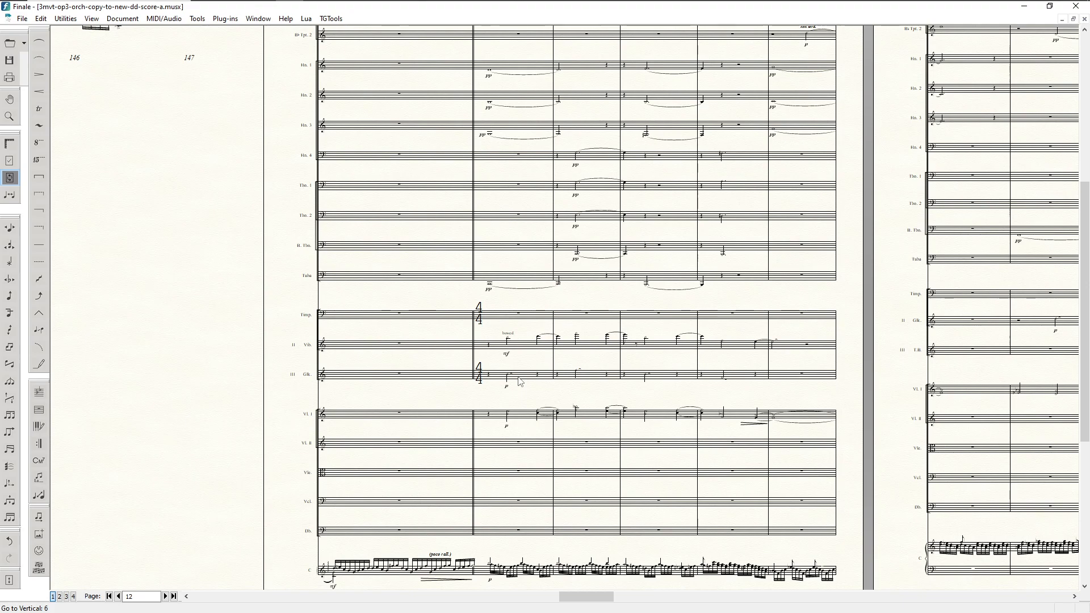
key("F4")
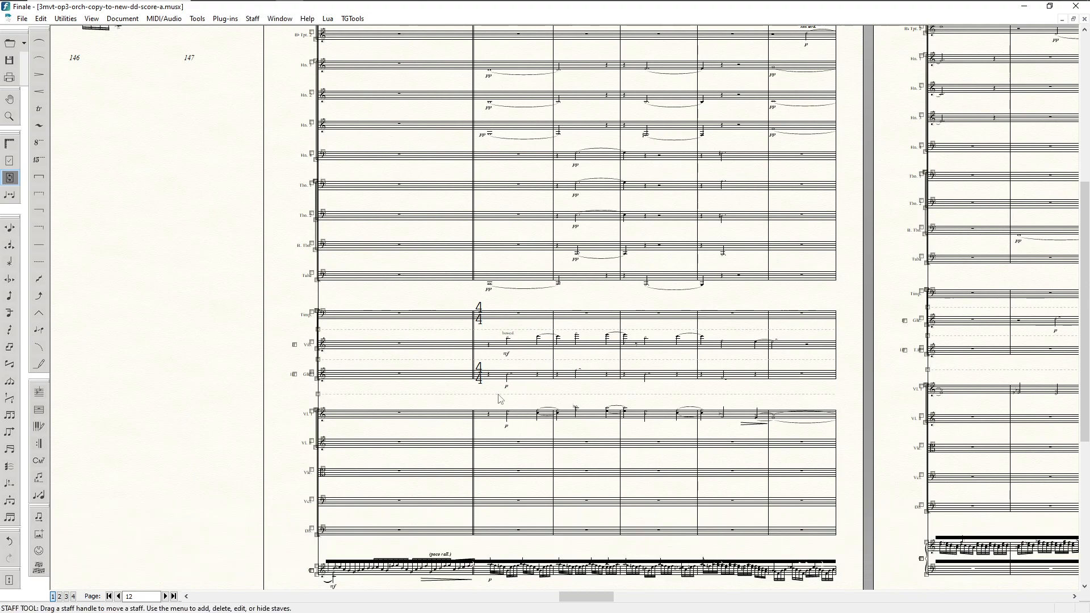
left_click(496, 379)
right_click(497, 378)
key("Escape")
double_click(497, 379)
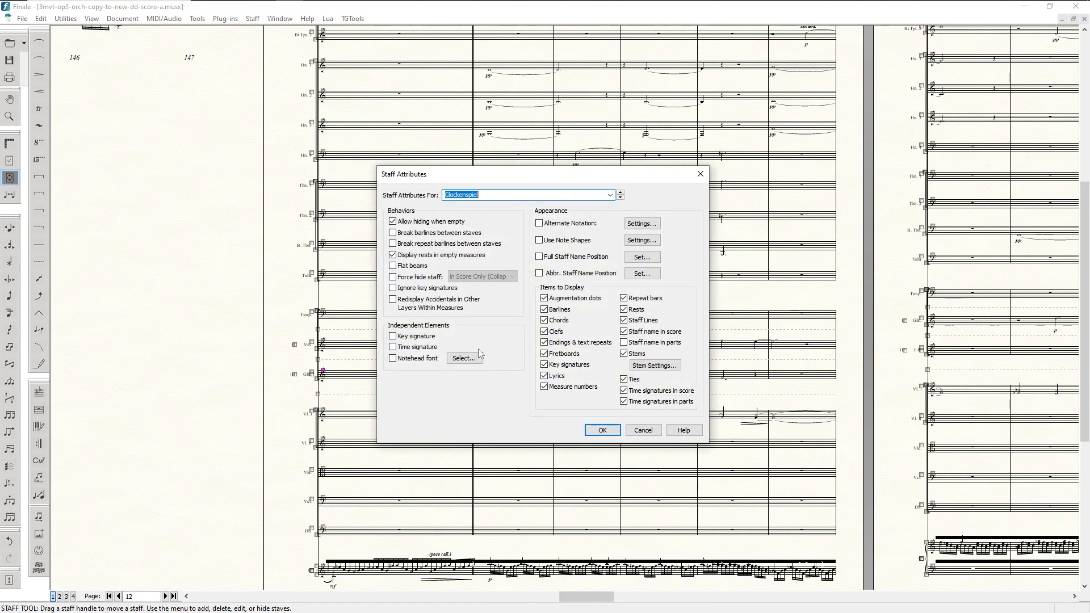
left_click(659, 392)
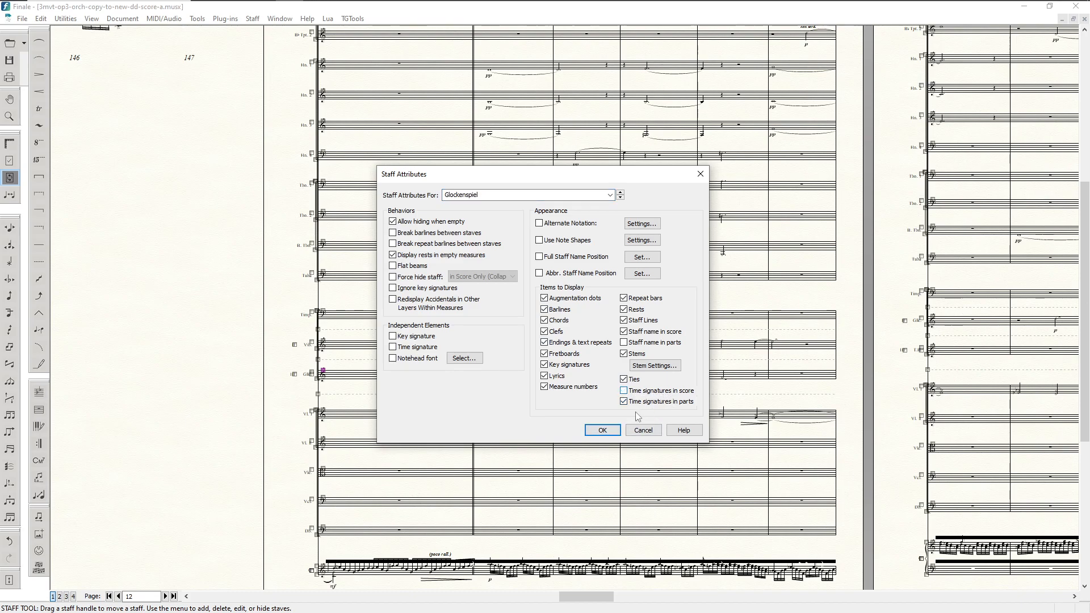
left_click(602, 430)
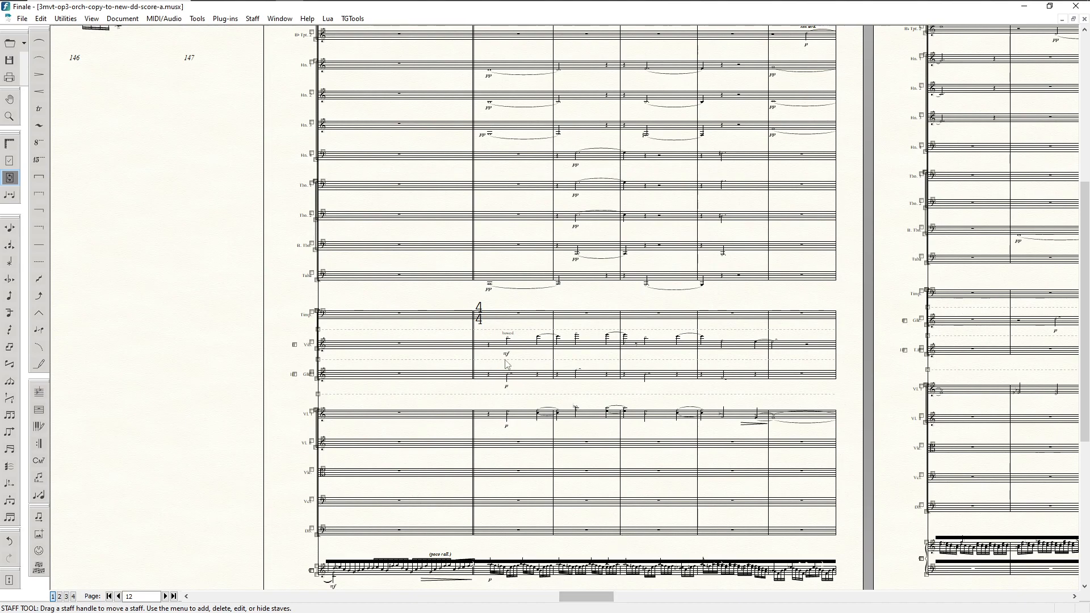
- Check the large time signatures above the instrument groups on page 2 and at measure 83 on page 7
left_click_drag(590, 598, 220, 580)
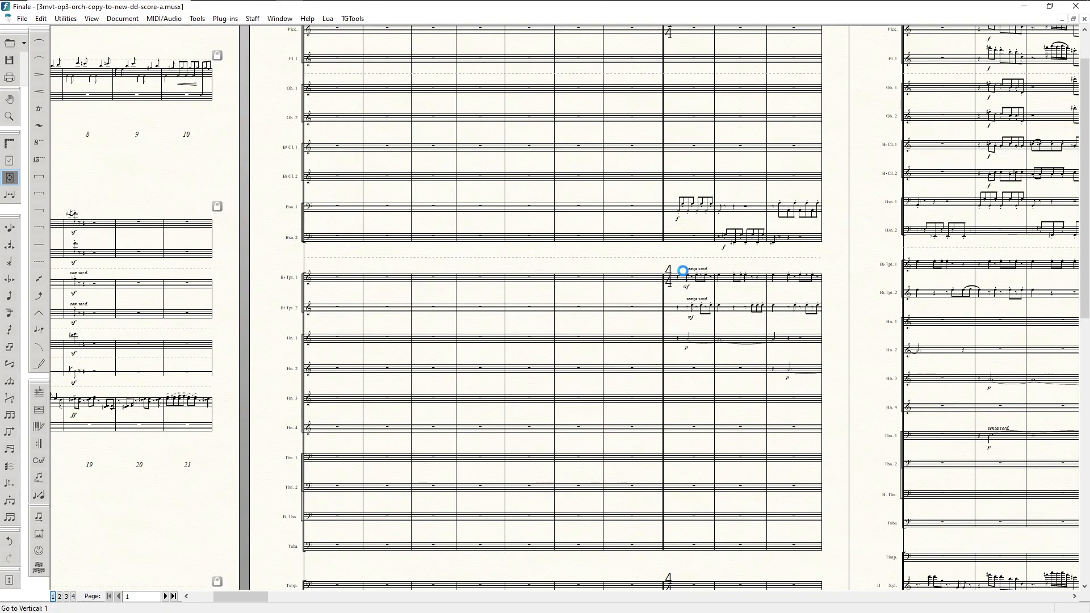
scroll(693, 240, "down", 3)
scroll(667, 421, "down", 6)
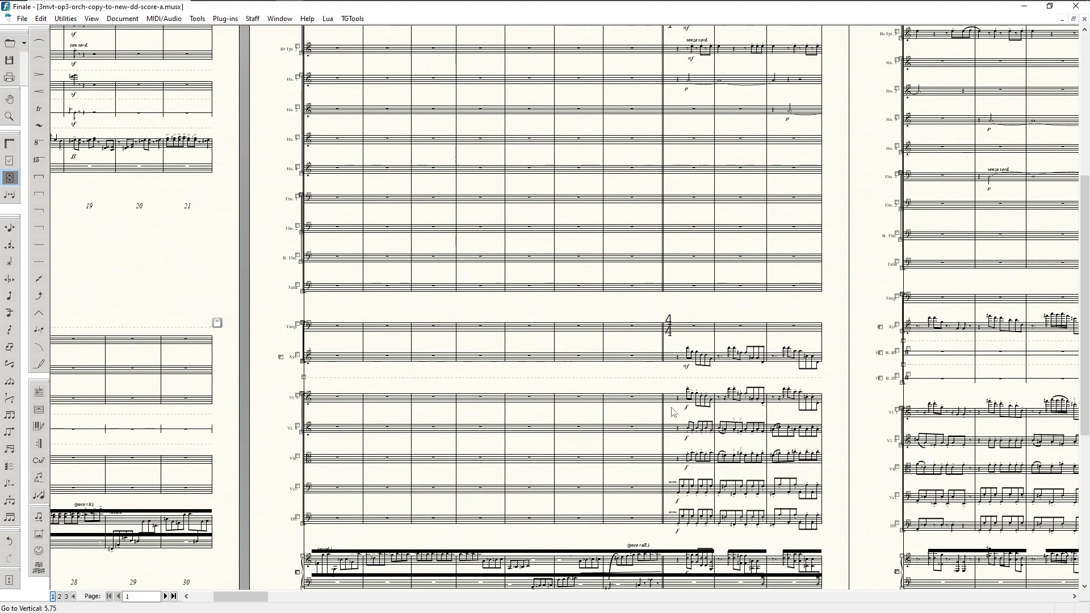
left_click_drag(245, 596, 424, 598)
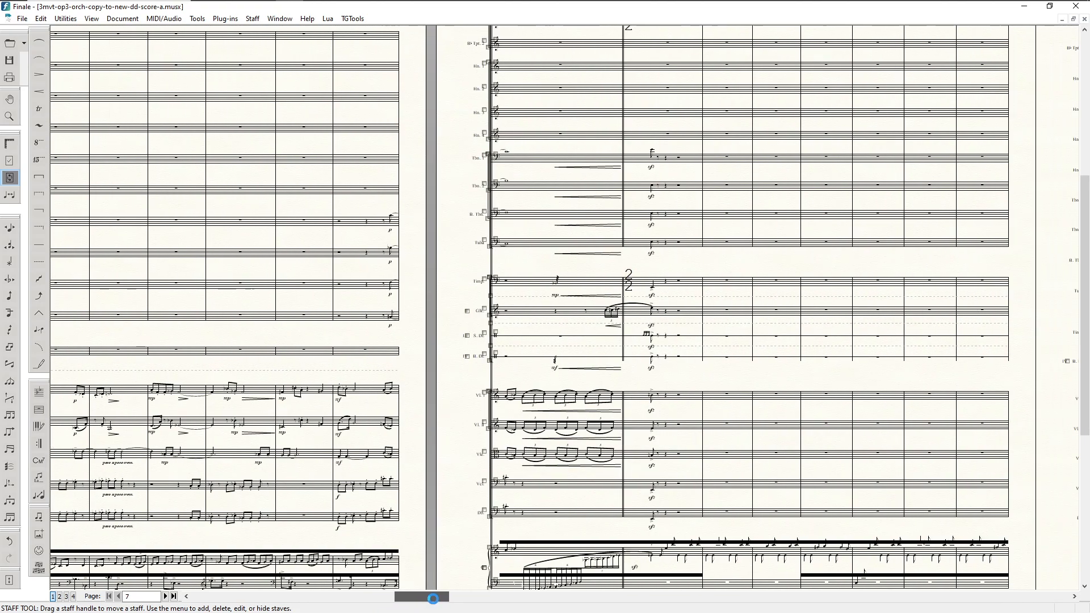
- Raise rehearsal mark 83 so that it clears the 2/2 time signature above the piccolo staff
scroll(586, 265, "up", 5)
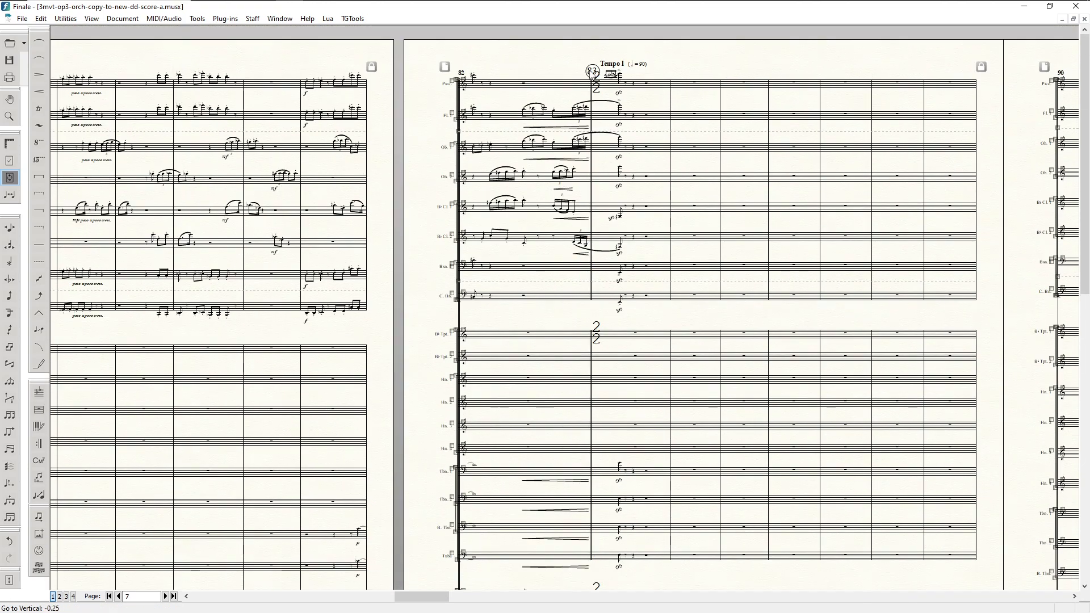
key("F5")
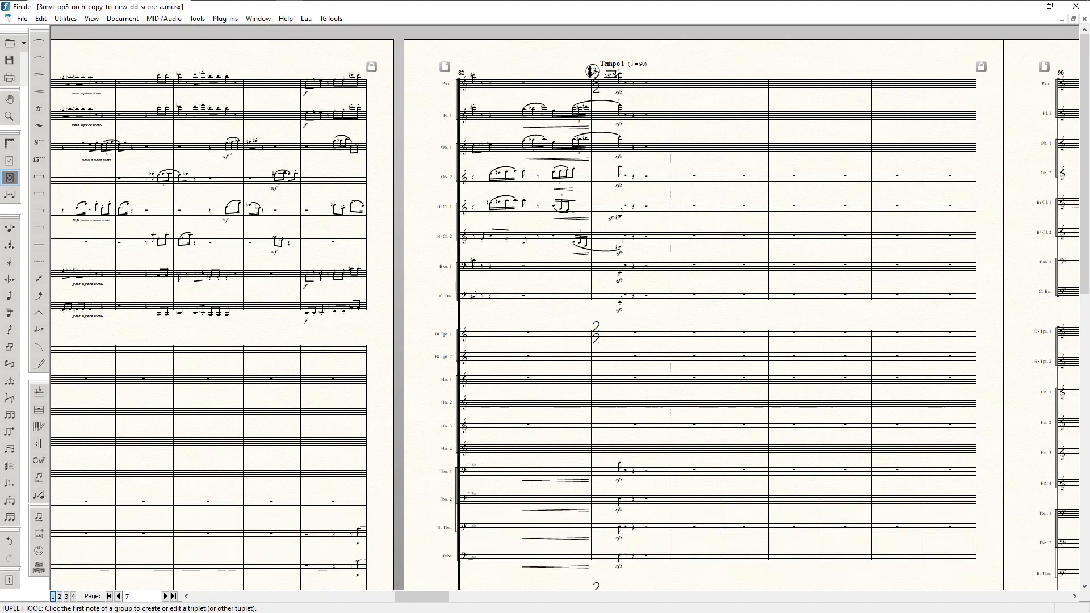
key("F8")
left_click_drag(581, 61, 592, 87)
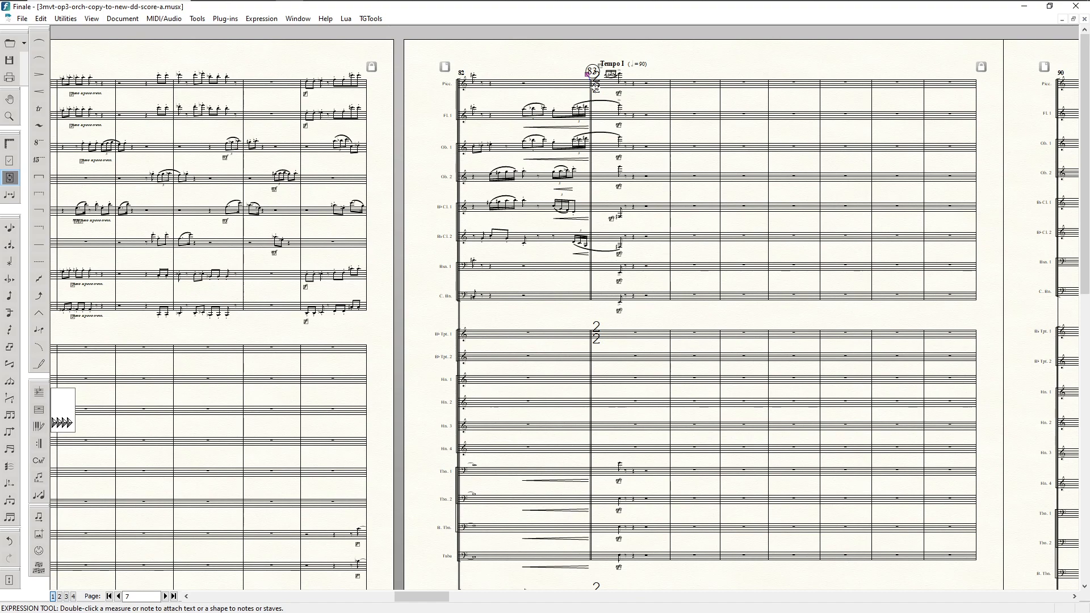
key("Up")
key("Up")
key("Up")
key("Up")
key("Up")
key("Up")
key("Up")
key("Up")
key("Up")
key("Up")
key("Up")
key("Up")
key("Up")
key("Up")
key("Up")
key("Up")
key("Up")
key("Up")
key("Up")
key("Up")
- Nudge the Tempo I marking at measure 83 slightly right and up beside the rehearsal mark
left_click_drag(597, 57, 610, 71)
key("Right")
key("Right")
key("Up")
key("Up")
scroll(613, 97, "down", 1)
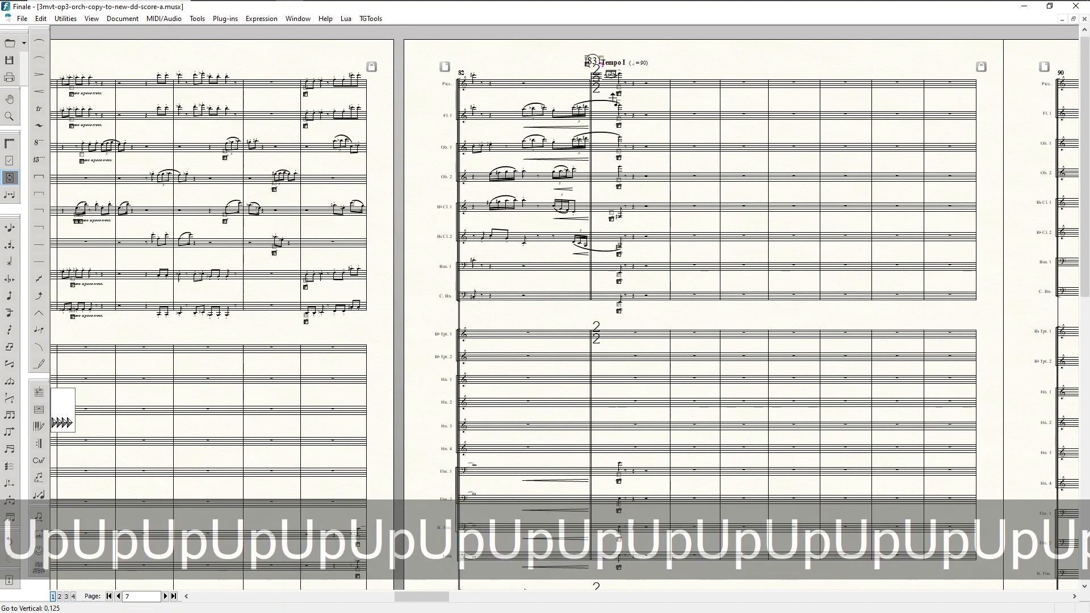
scroll(613, 98, "down", 1)
scroll(614, 98, "up", 2)
- Go to measure 178 and examine the low brass markings across the page break to measure 179
left_click_drag(433, 597, 539, 597)
scroll(513, 519, "down", 3)
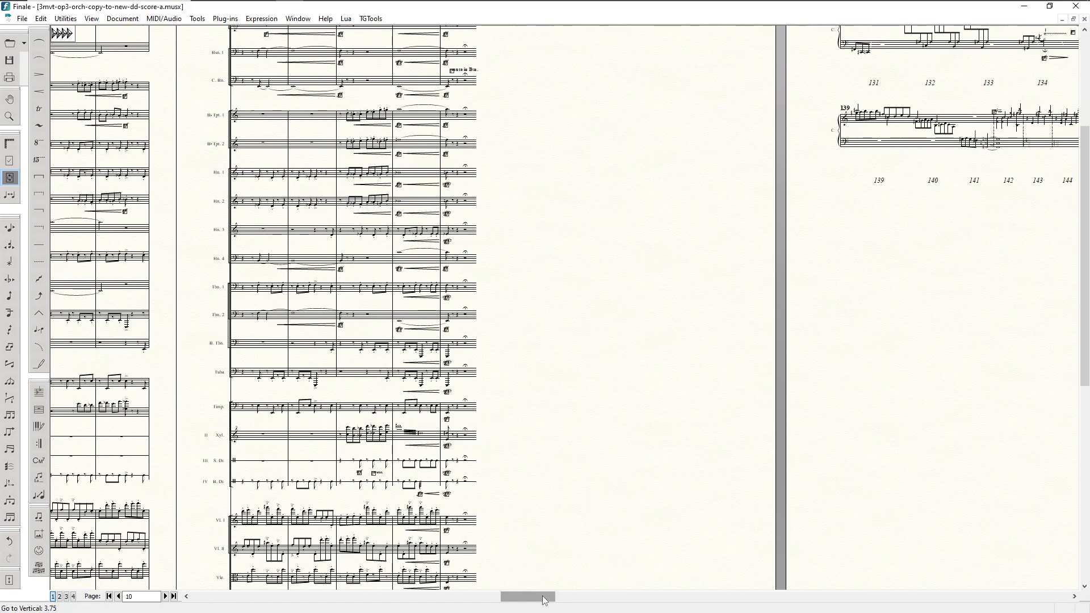
left_click_drag(543, 601, 727, 601)
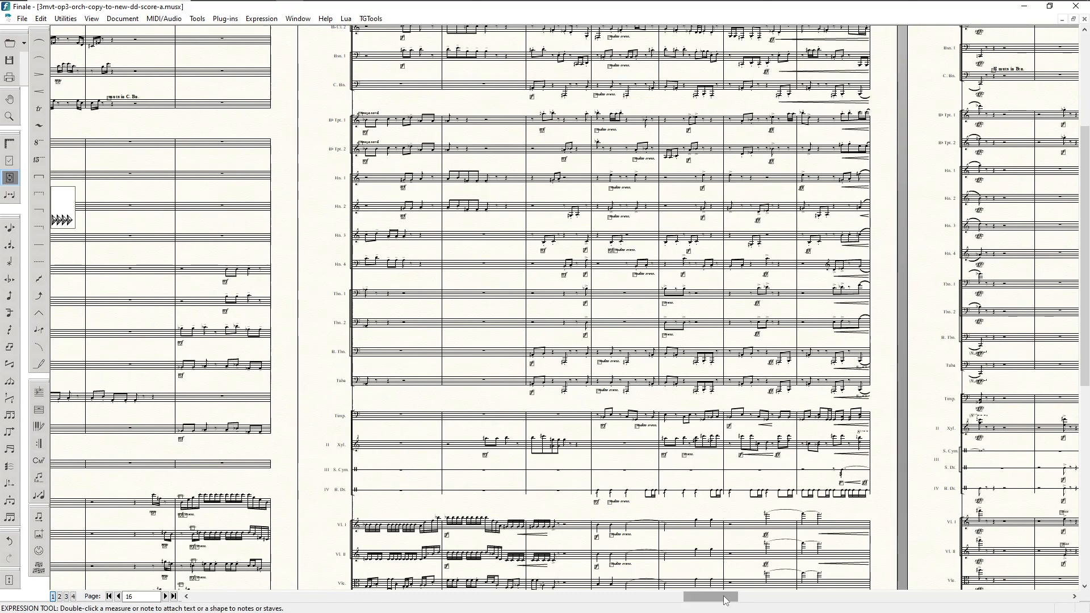
key("ctrl+shift+g")
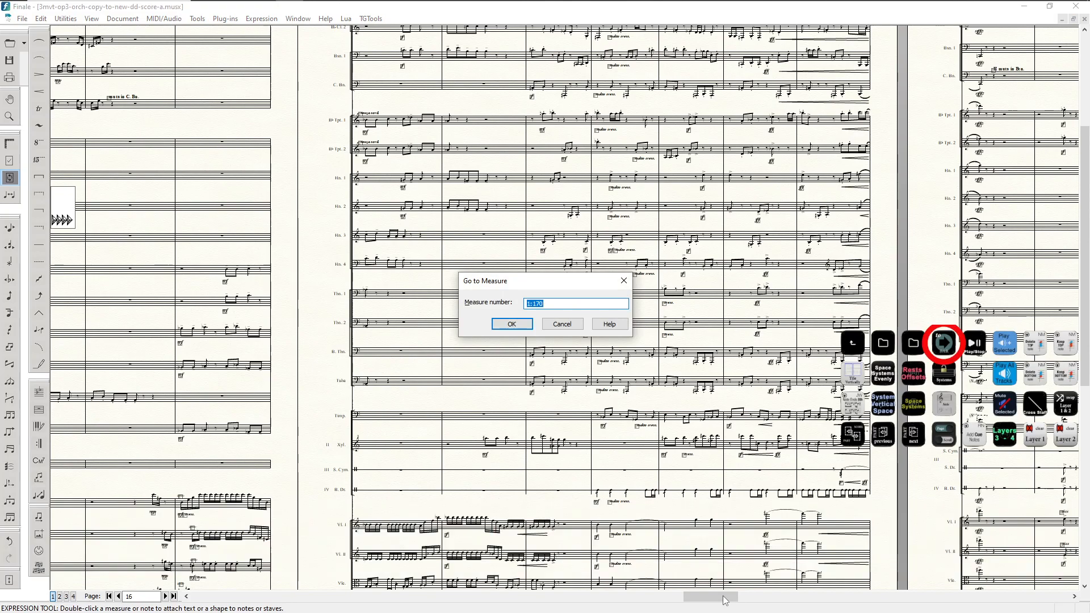
type("178")
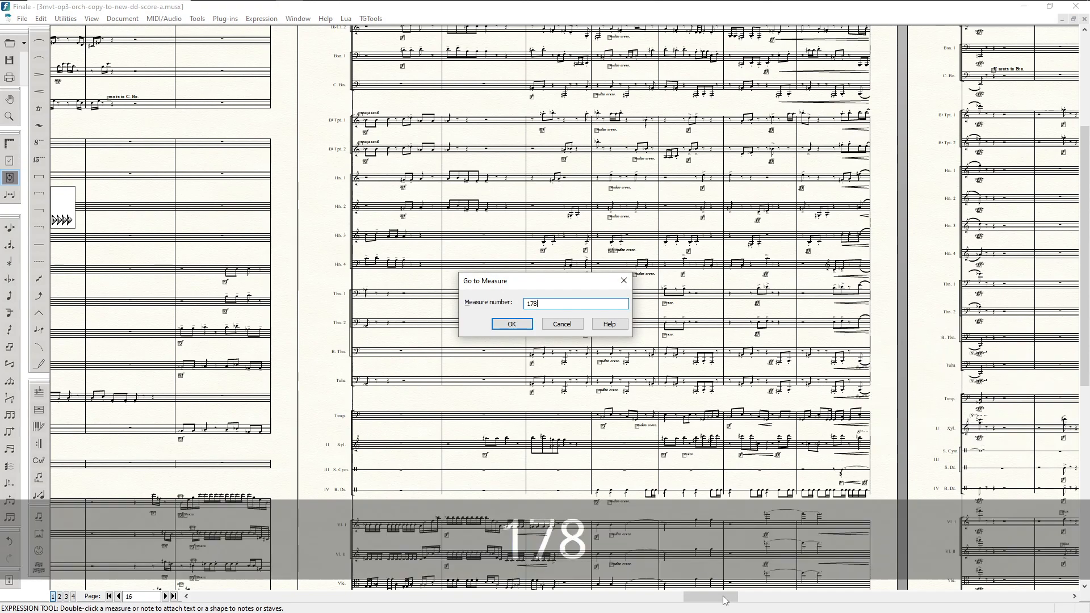
key("Return")
scroll(380, 394, "down", 3)
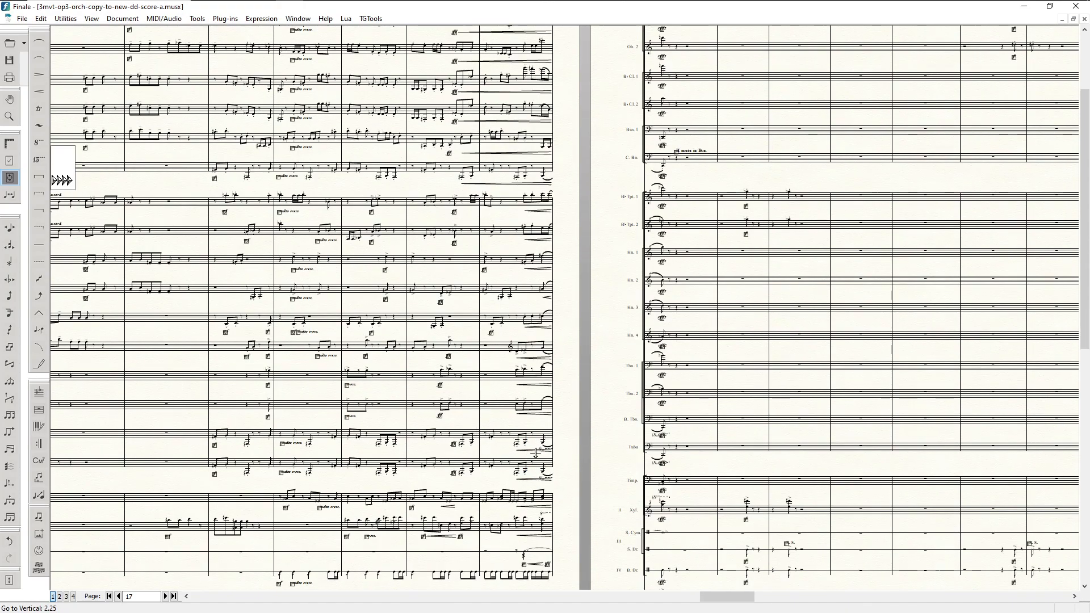
scroll(530, 452, "down", 2)
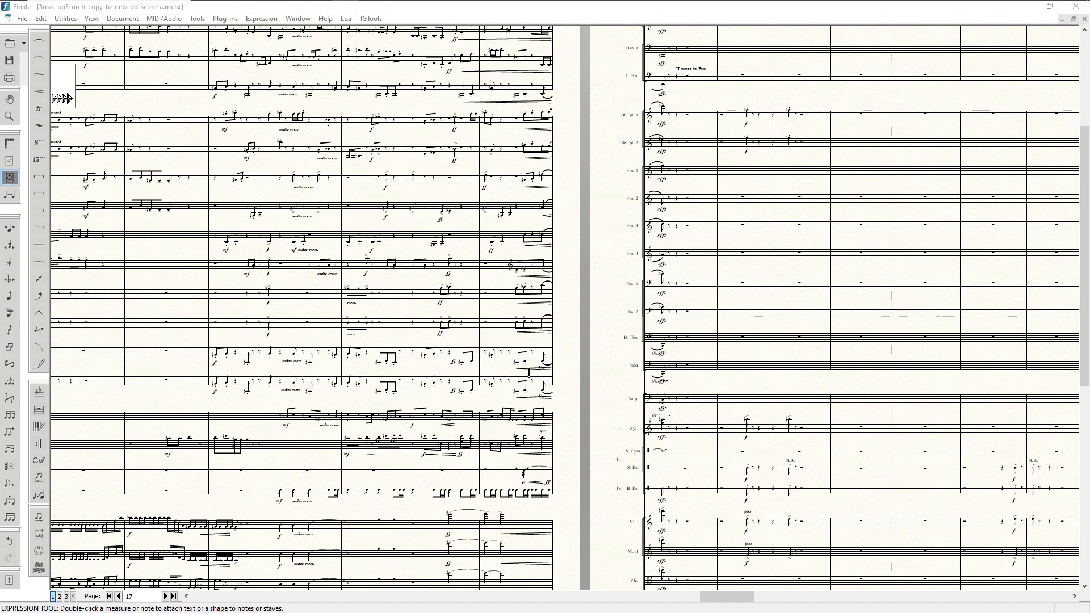
- Nudge the crescendo hairpin below the tuba staff in measure 178 down to clear the octave line
key("F6")
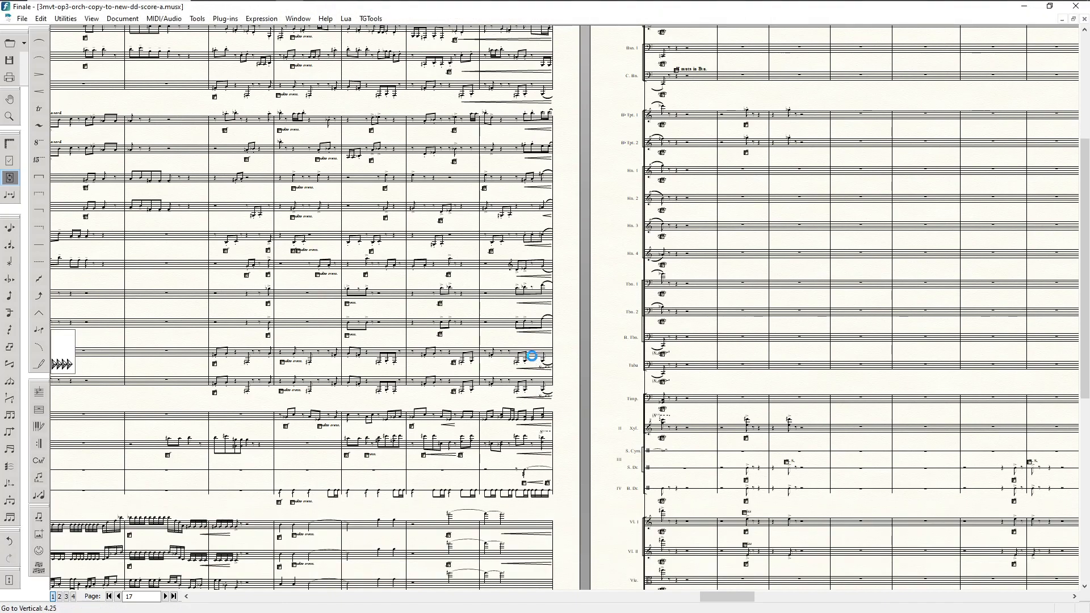
scroll(532, 356, "down", 1)
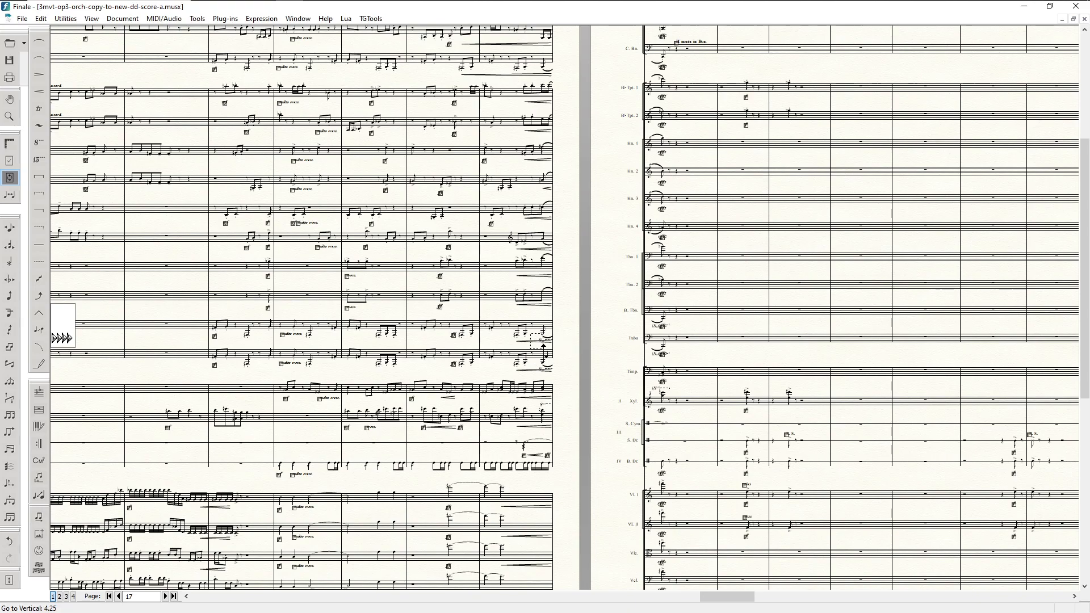
double_click(543, 345)
left_click(982, 279)
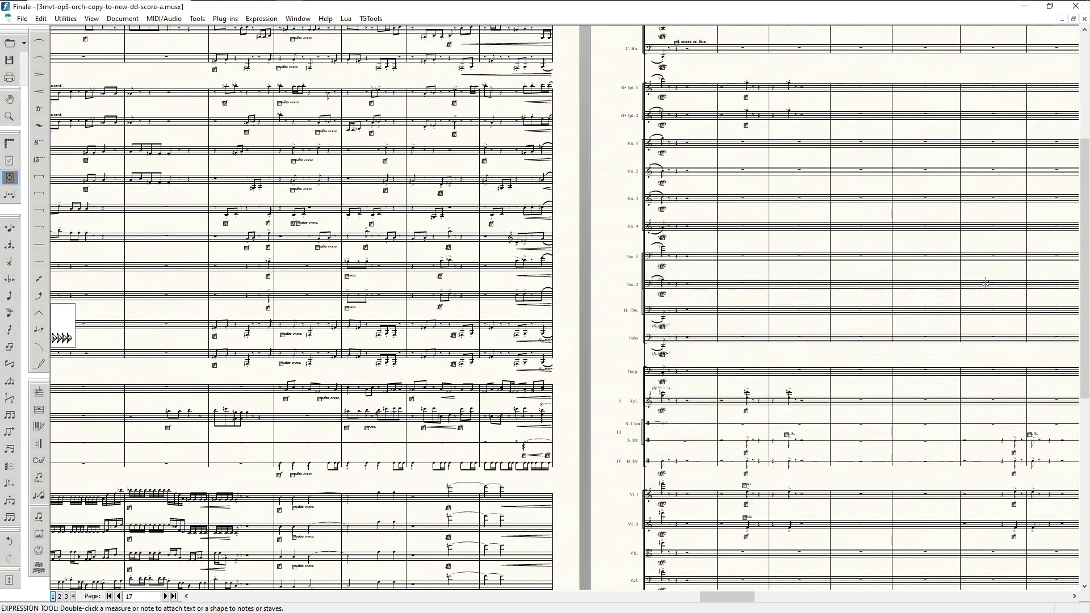
key("F6")
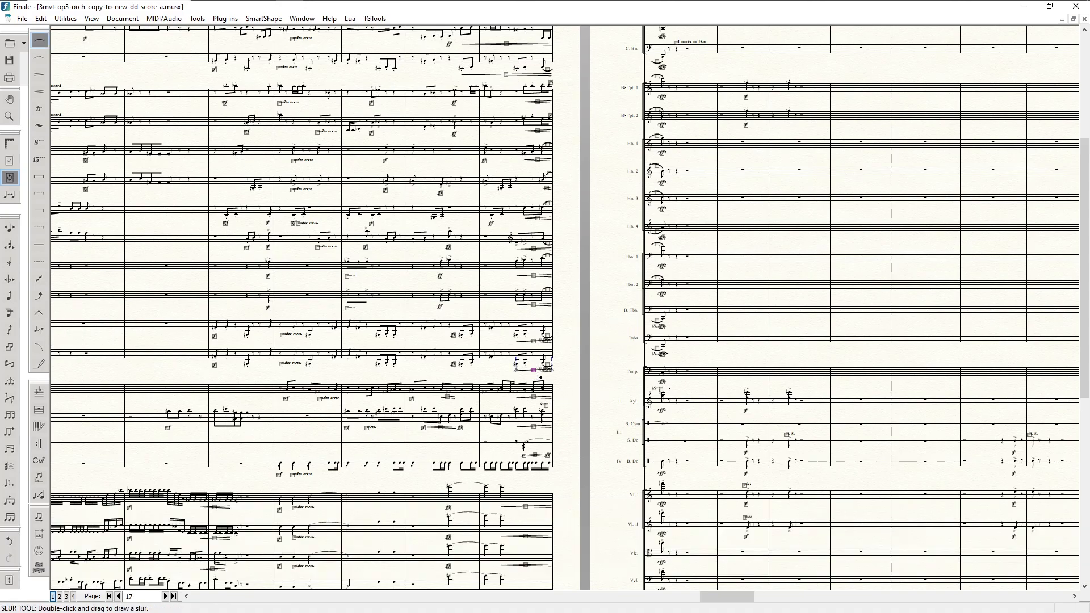
key("Down")
key("Down")
key("Down")
key("Down")
key("Down")
key("Down")
key("Down")
key("Down")
key("Down")
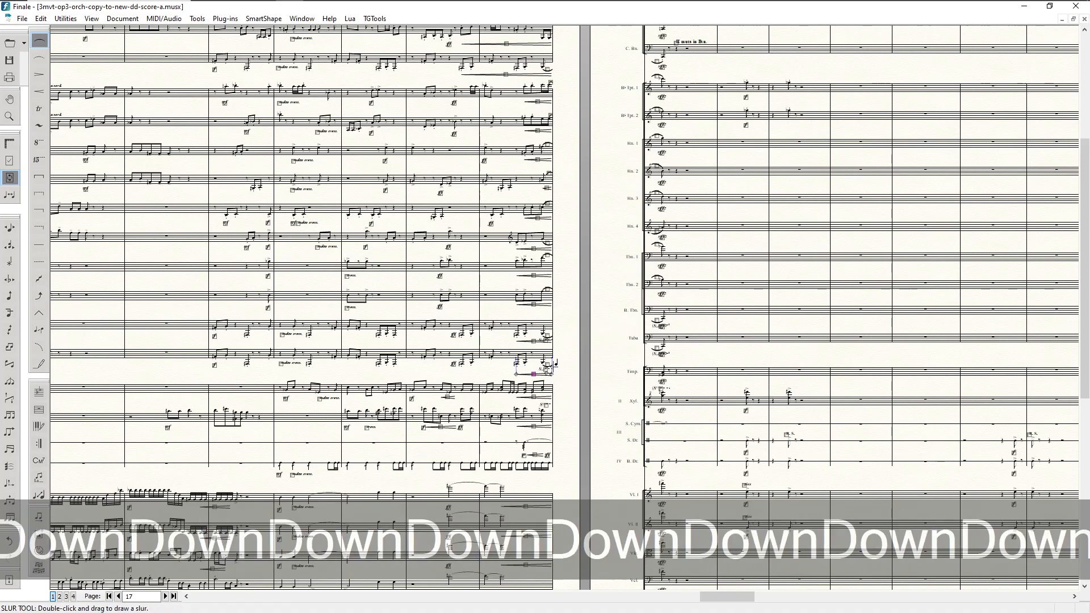
- Nudge the crescendo hairpin below the bass trombone staff in measure 178 down to clear its octave line
key("Down")
key("Down")
key("Down")
key("Down")
key("Down")
key("Down")
key("Down")
key("Down")
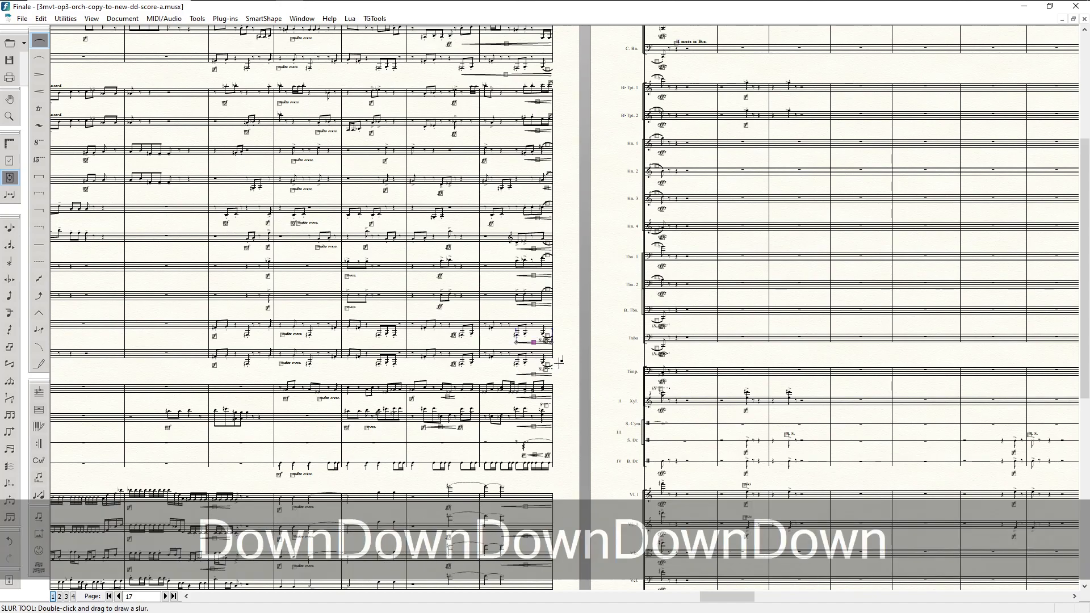
key("Down")
key("Down")
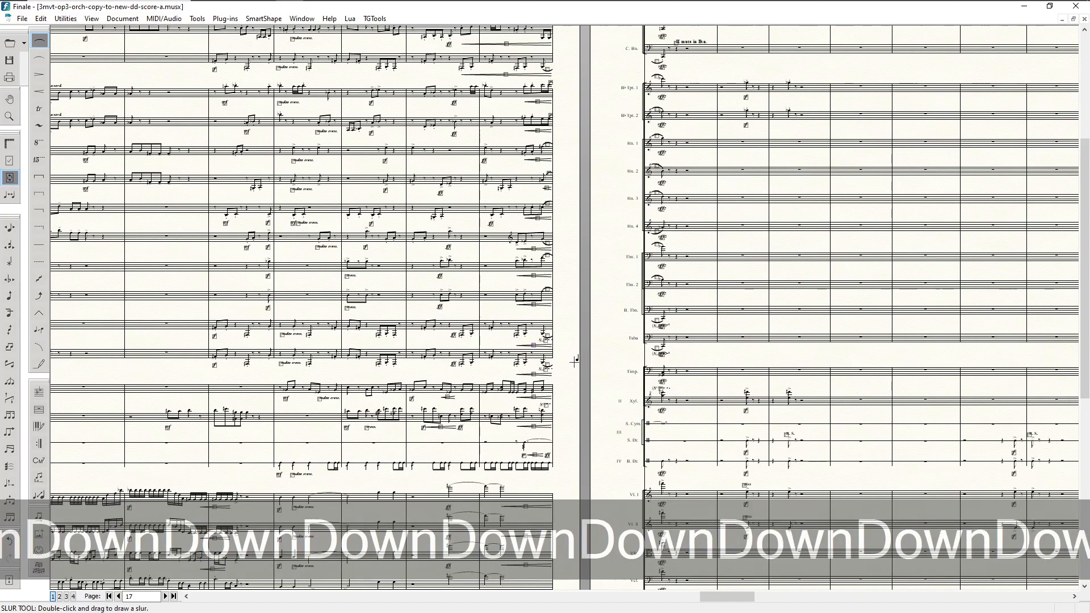
- Move the timpani staff on page 16 slightly down, together with the staves beneath it, to widen the gap below the tuba
scroll(575, 359, "down", 1)
key("F5")
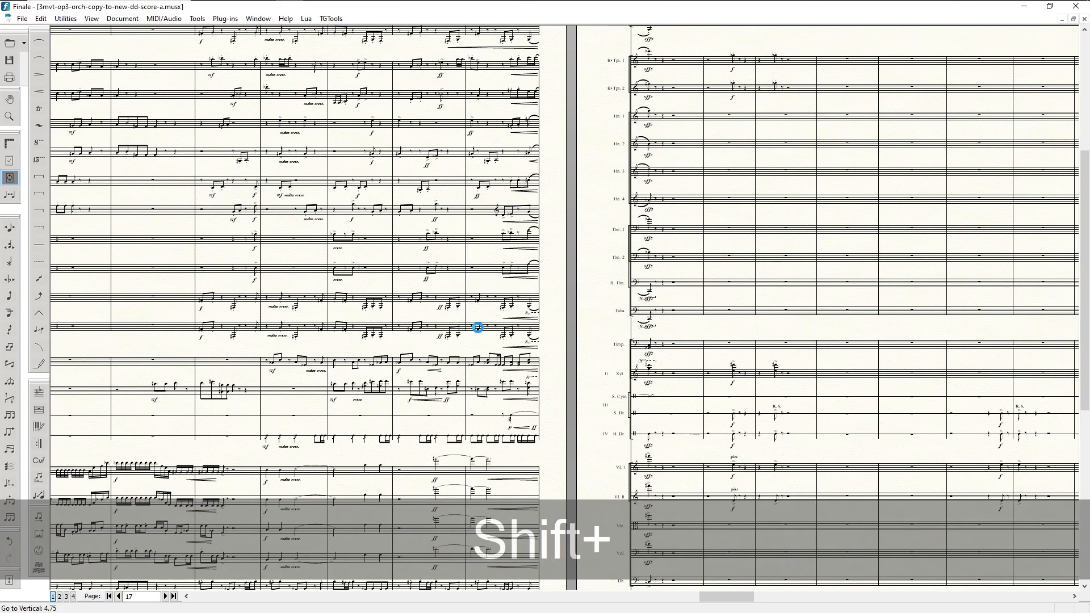
scroll(479, 328, "left", 3)
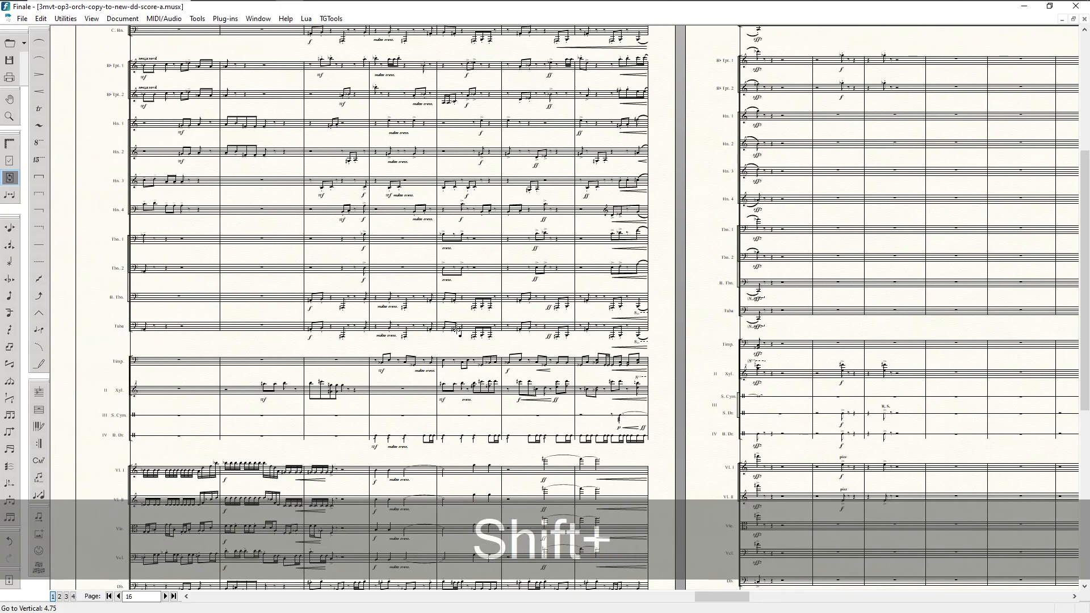
scroll(211, 311, "down", 3)
scroll(211, 311, "down", 2)
key("F9")
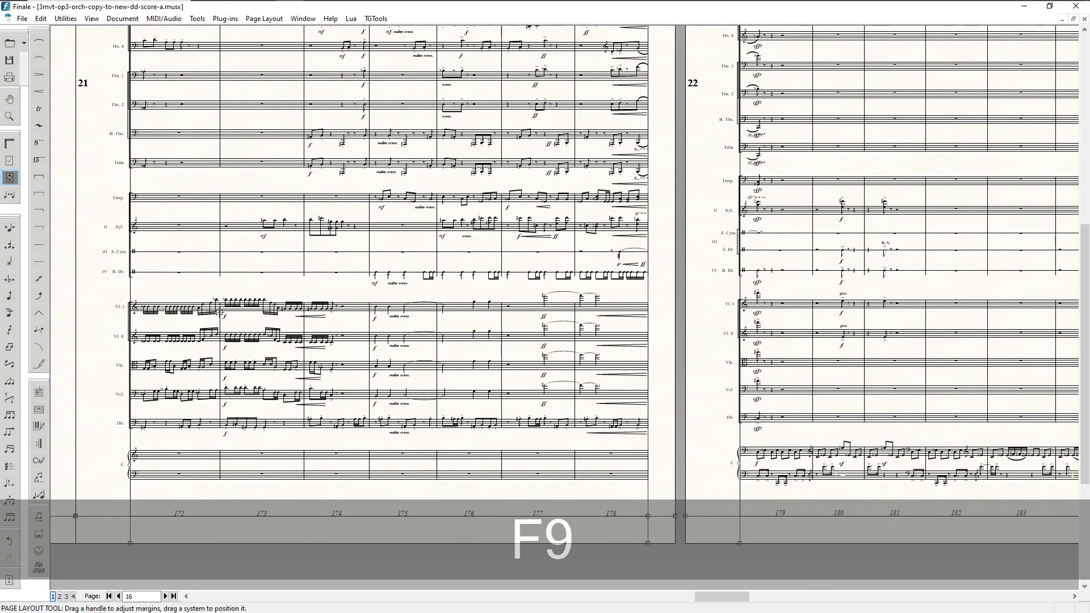
scroll(285, 328, "up", 2)
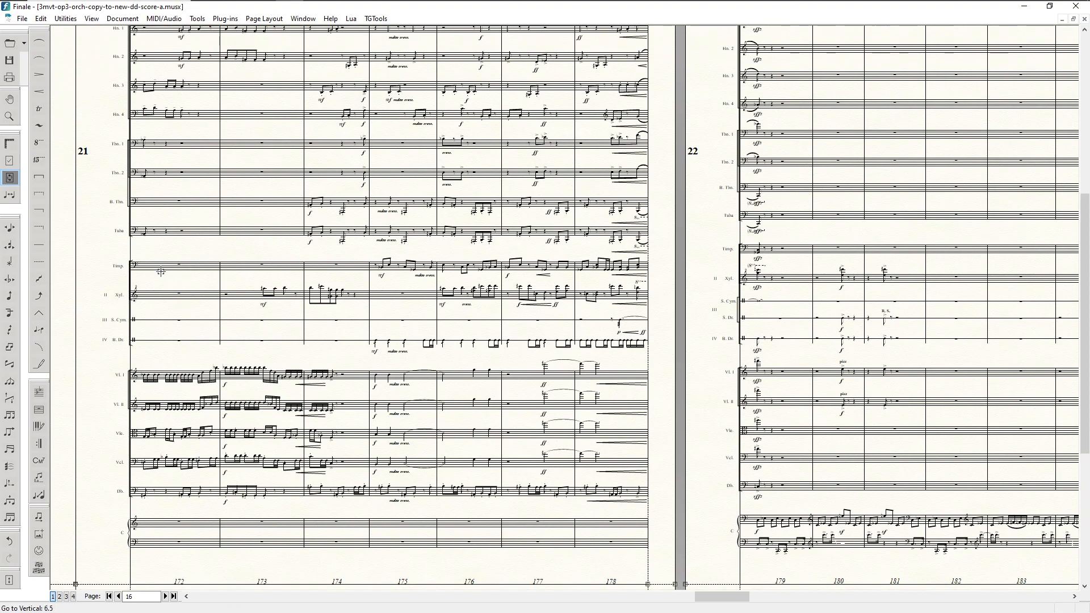
key("F4")
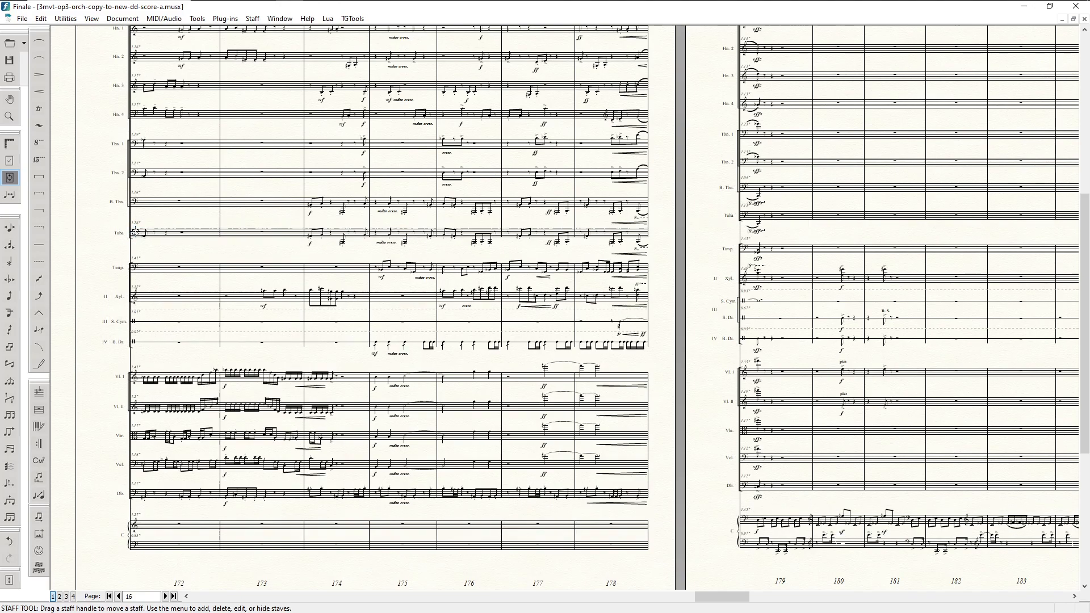
left_click(135, 231)
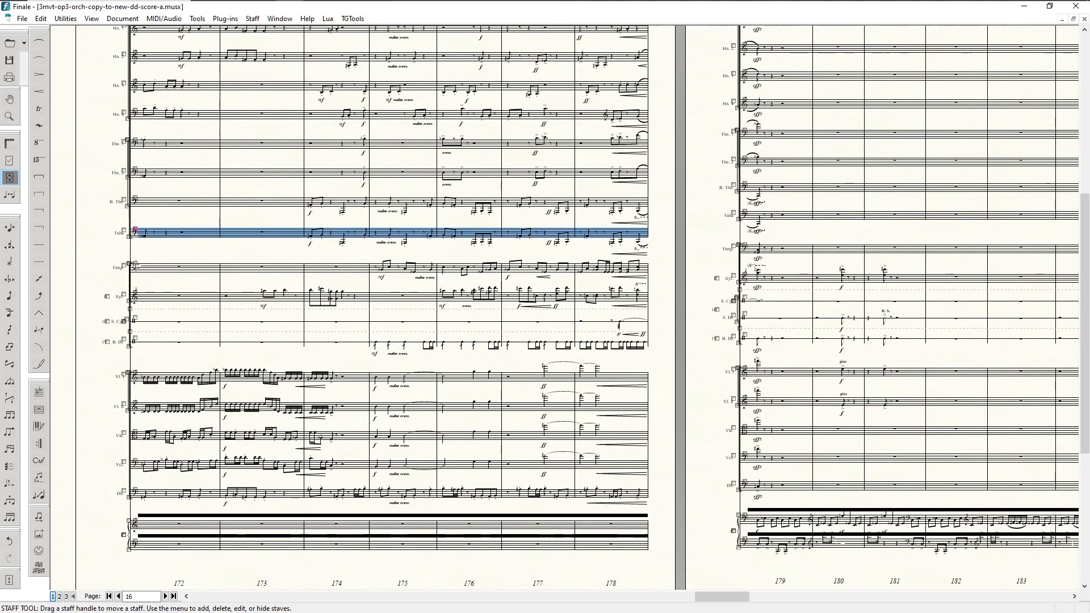
left_click_drag(135, 265, 136, 268)
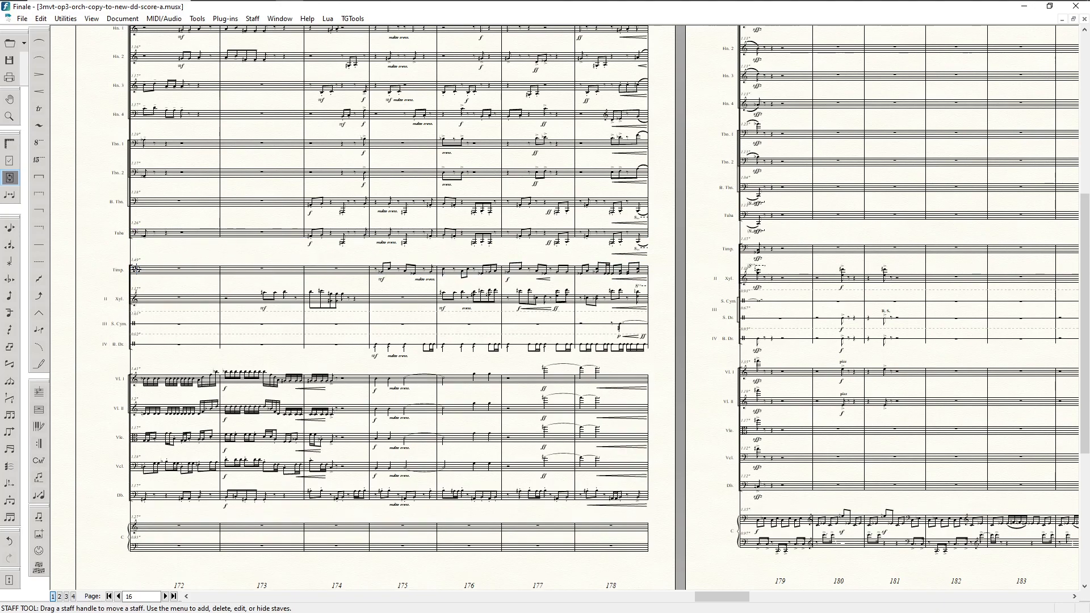
left_click_drag(136, 269, 137, 268)
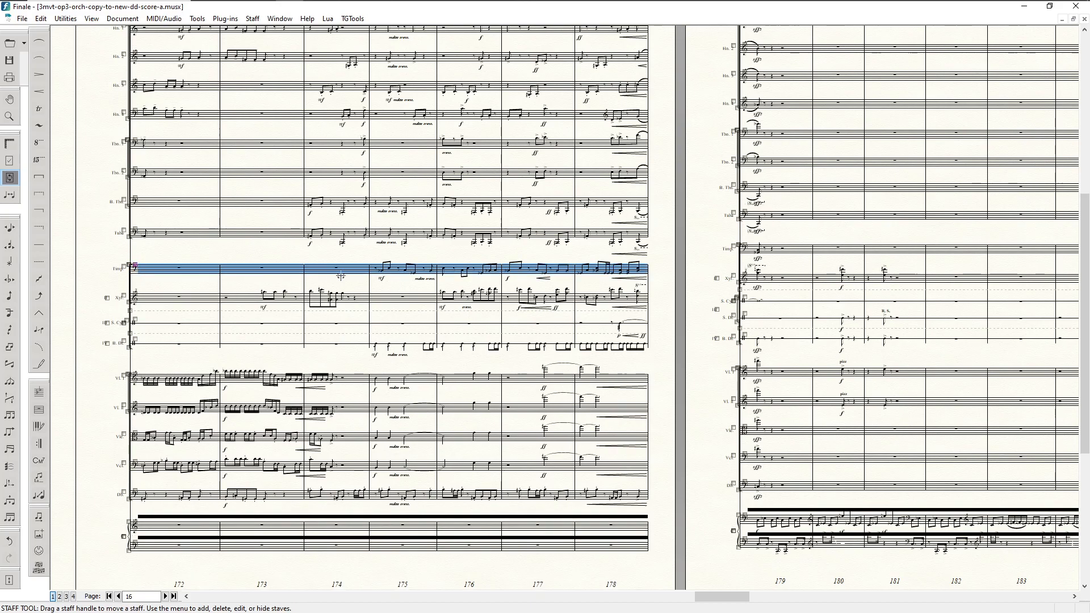
left_click(559, 255)
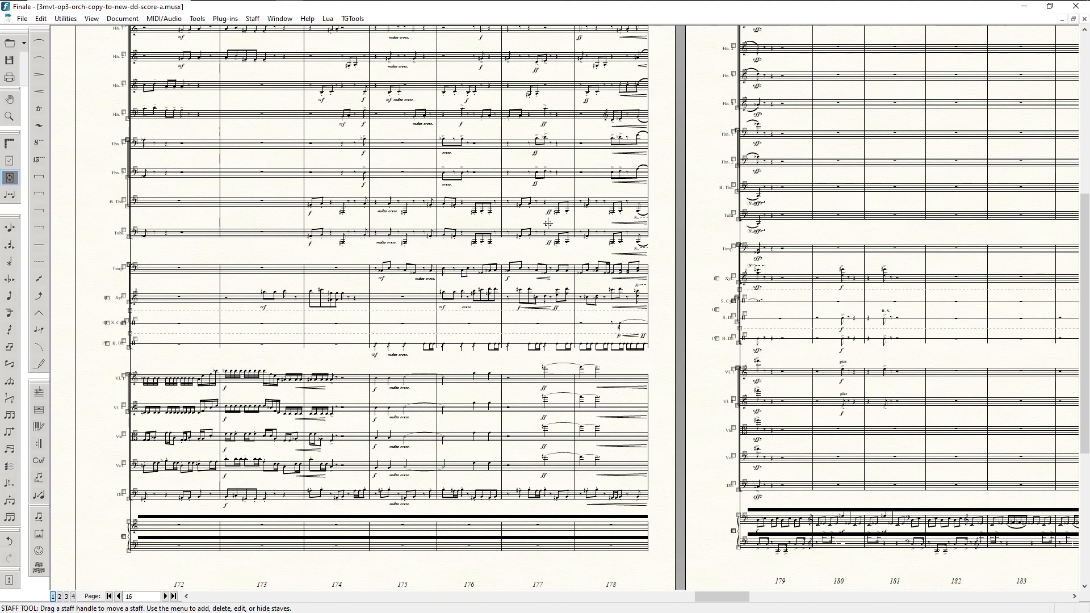
- Reset the ff dynamics under the bass trombone and tuba in measure 177 to their default position and nudge them slightly down
key("F8")
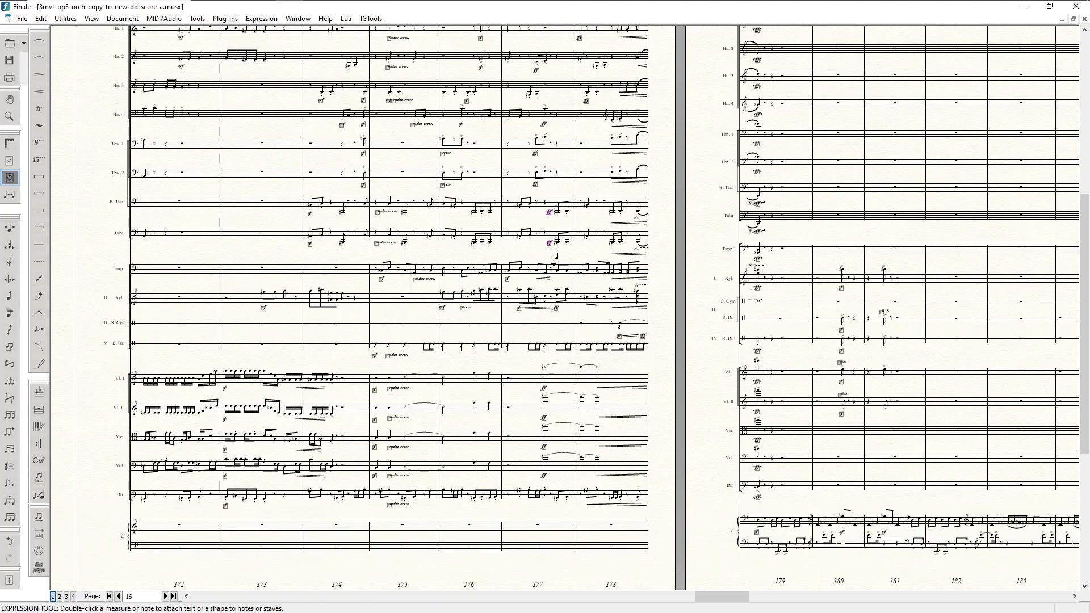
key("BackSpace")
key("Down")
key("Down")
key("F5")
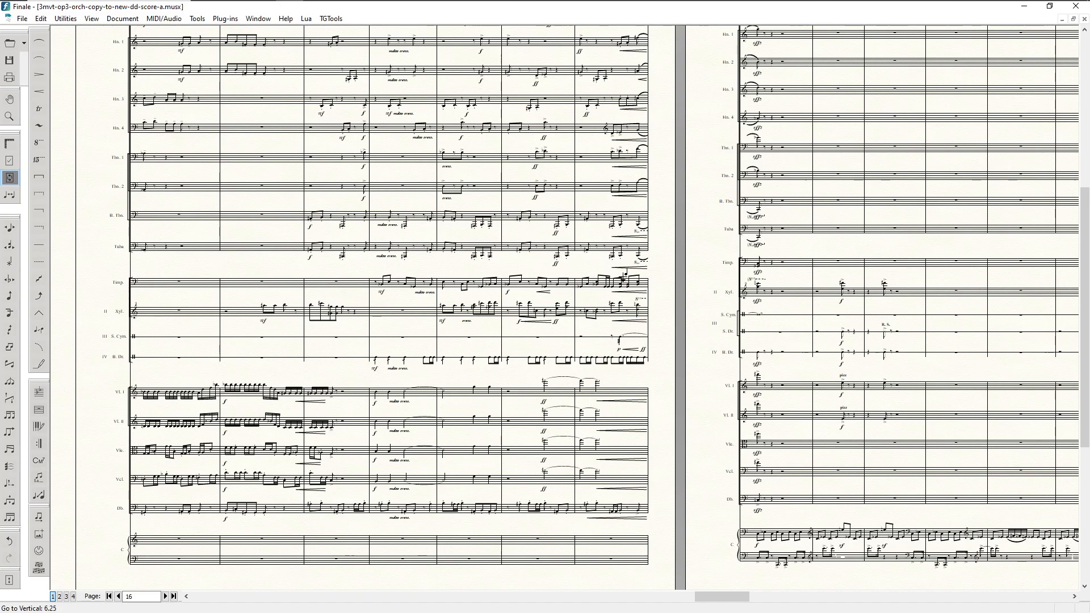
- Lower the continued octave lines below the bass trombone and tuba at measure 179
scroll(624, 275, "right", 3)
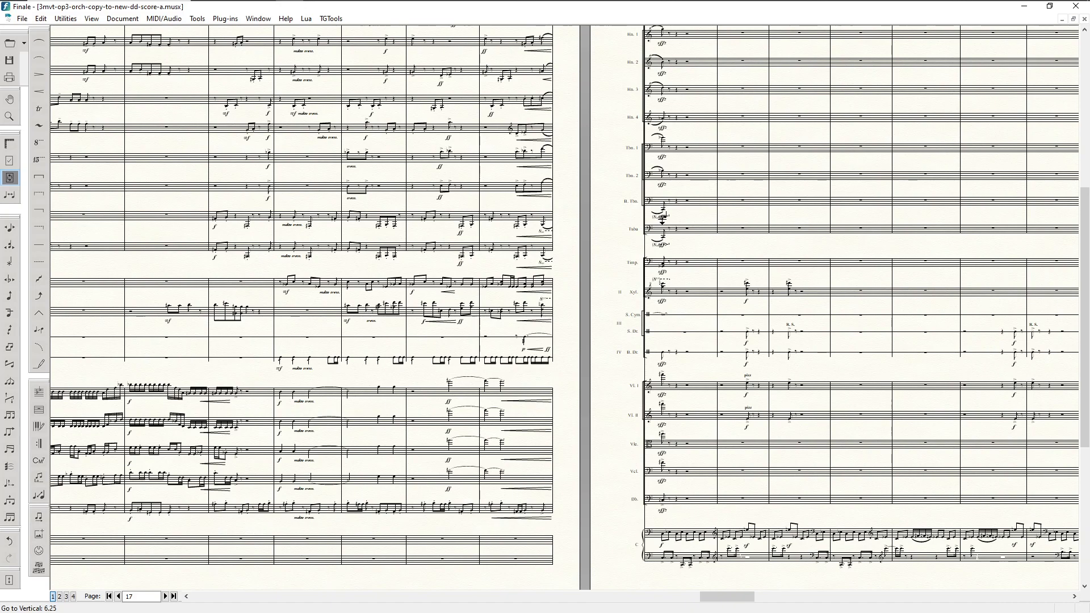
key("F6")
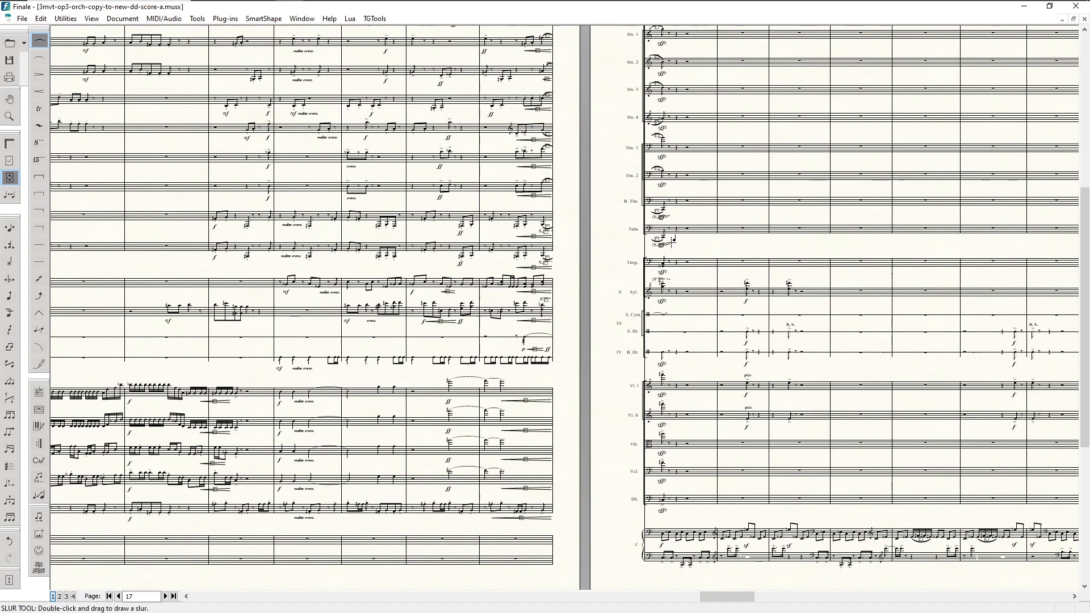
key("Down")
key("Down")
key("Down")
key("Down")
key("Down")
key("Down")
key("Down")
key("Down")
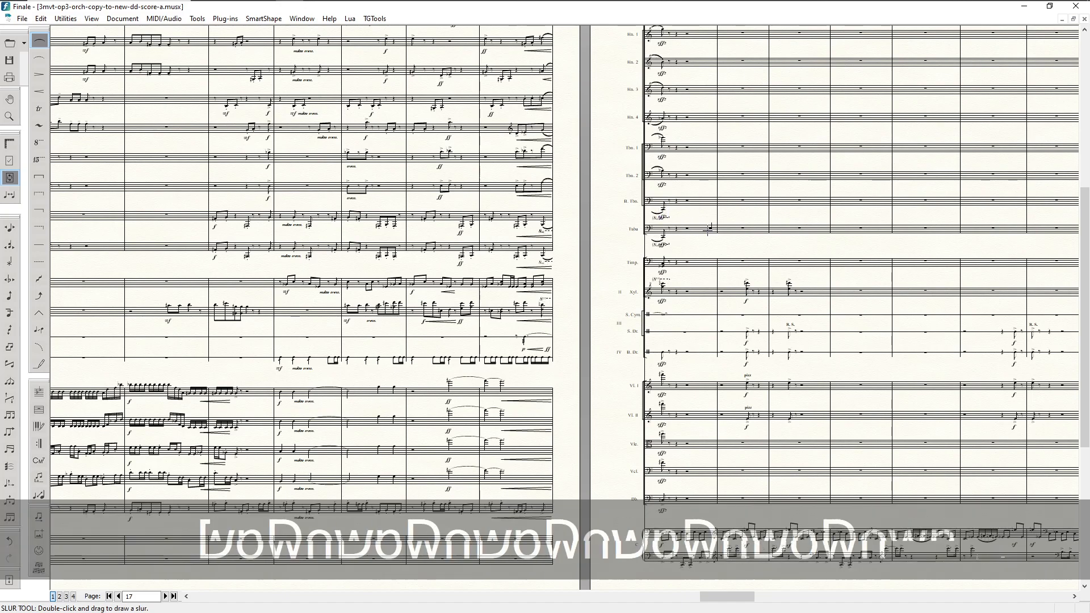
key("Down")
key("Down")
key("Down")
key("Up")
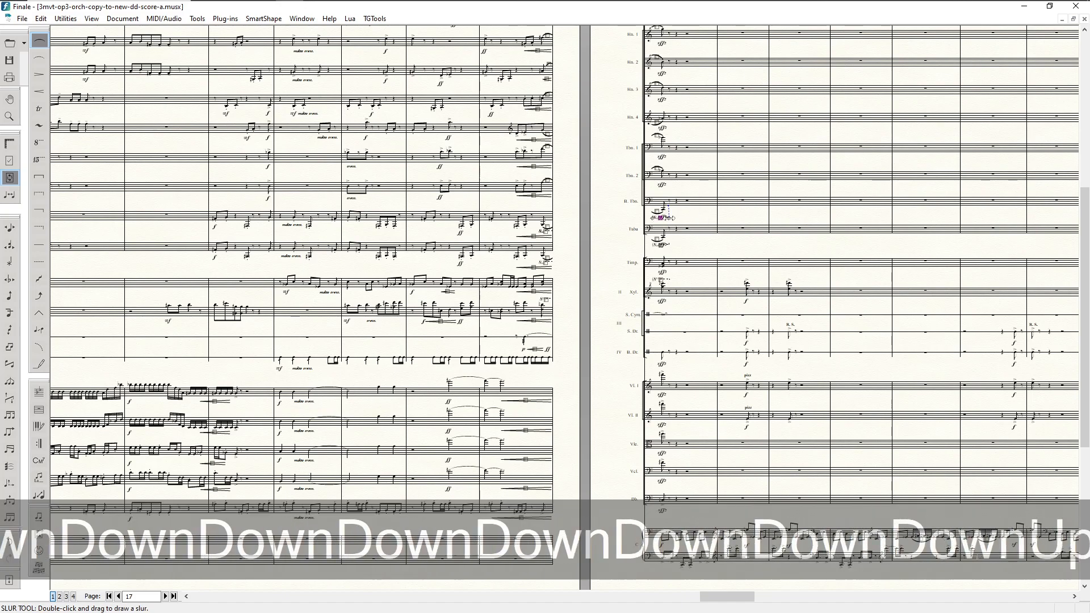
- Lower the dynamic under the bass trombone at measure 179 so that it sits just below the octave line
key("F8")
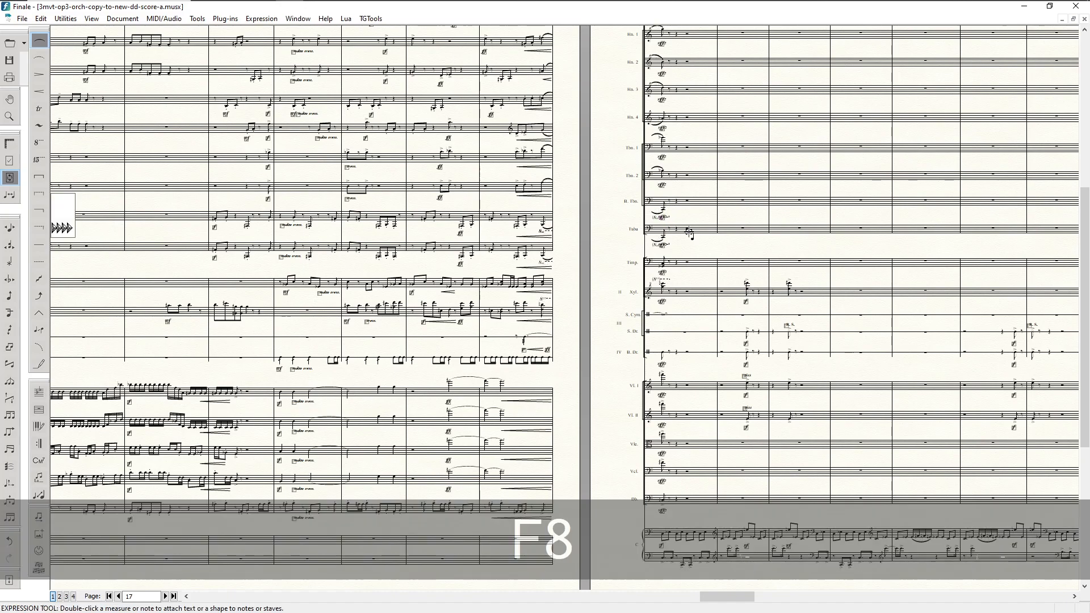
left_click(663, 218)
key("Down")
key("Down")
key("Down")
key("Down")
key("Down")
key("Down")
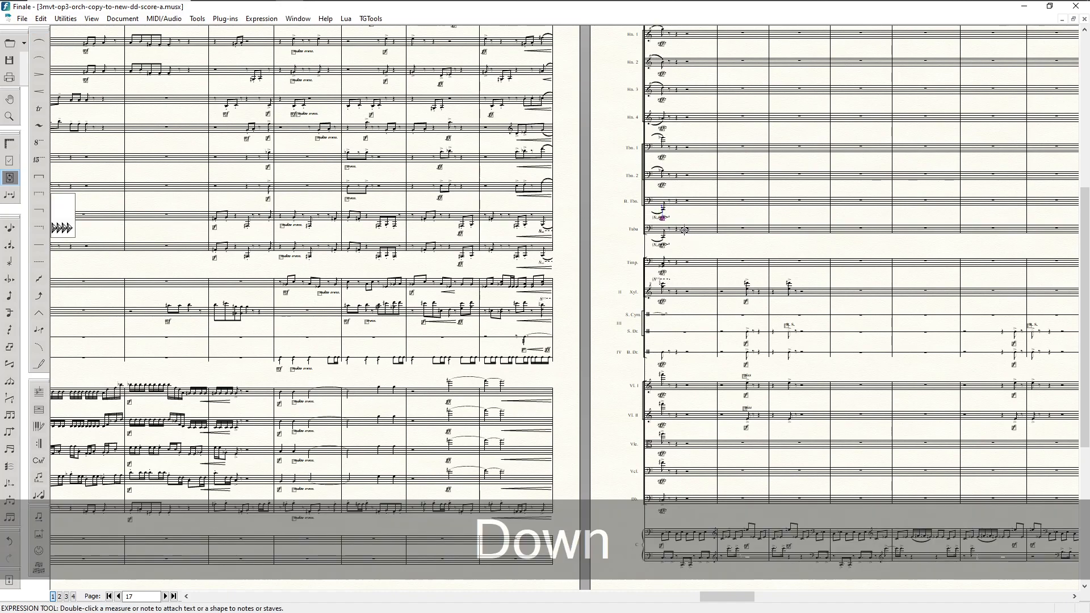
key("Down")
key("Down")
key("Down")
key("Down")
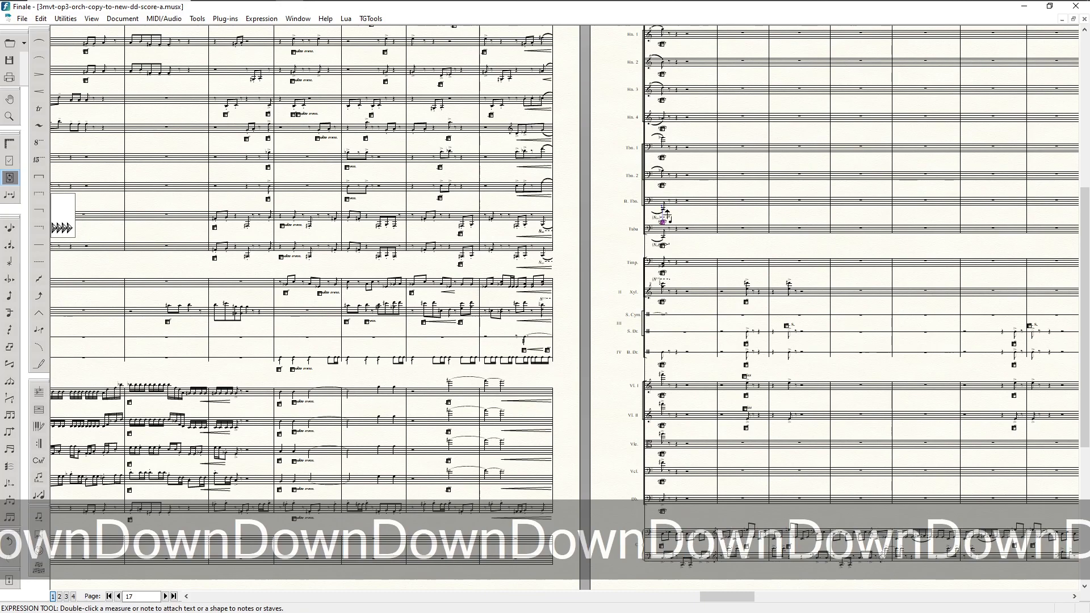
left_click_drag(663, 226, 663, 222)
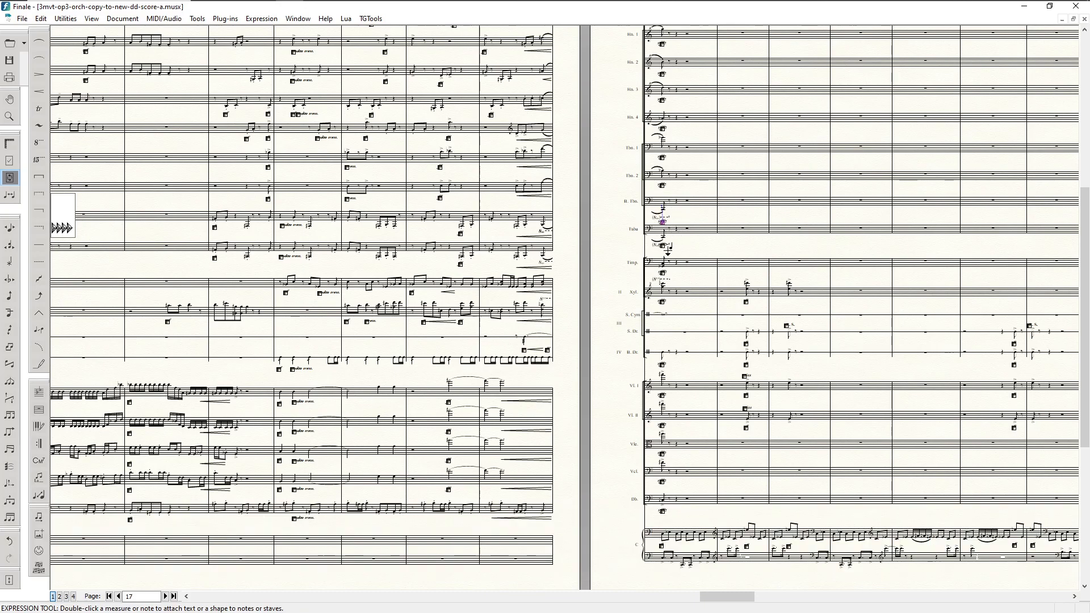
- Lower the dynamic under the tuba at measure 179 so that it clears the octave line
key("Down")
key("Down")
key("Down")
key("Down")
key("Down")
key("Down")
key("Down")
key("Down")
- Nudge the group bracket beside the second trombone staff on page 17 slightly left
key("F4")
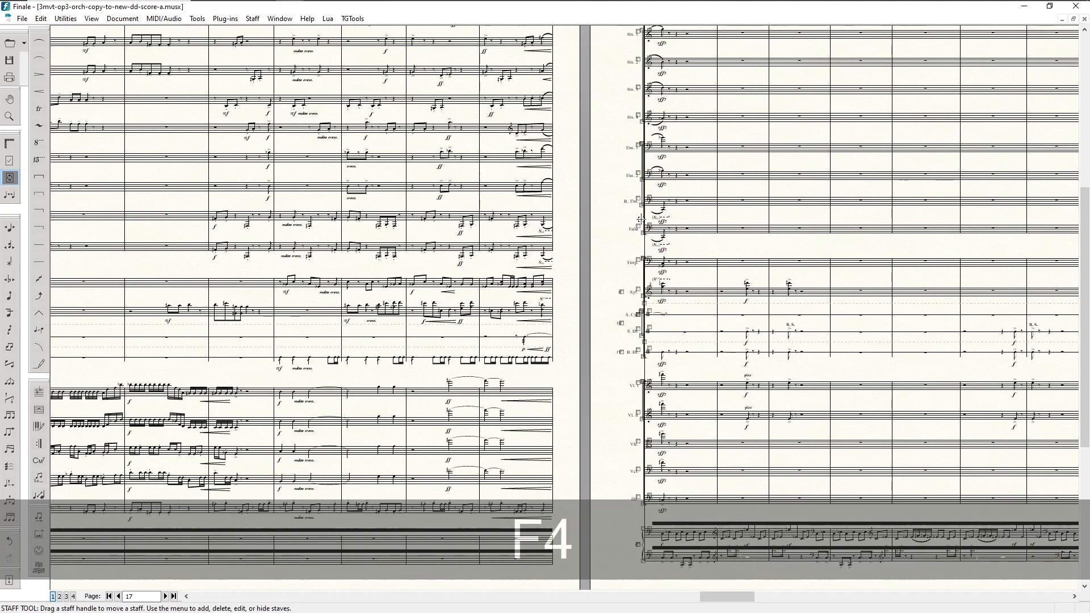
left_click(638, 179)
key("Left")
key("Left")
key("Left")
key("Left")
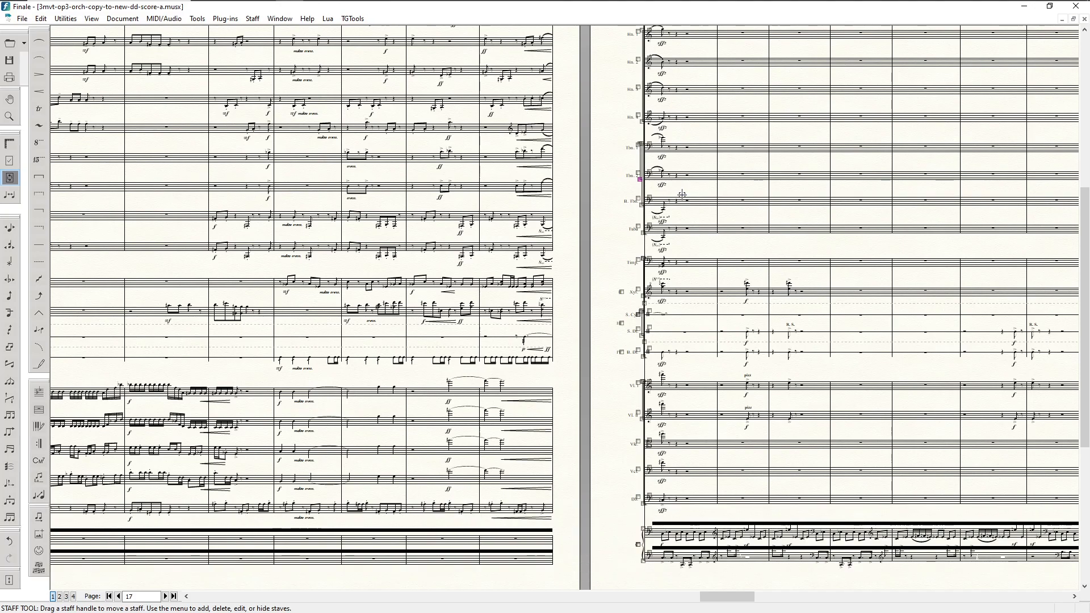
key("F5")
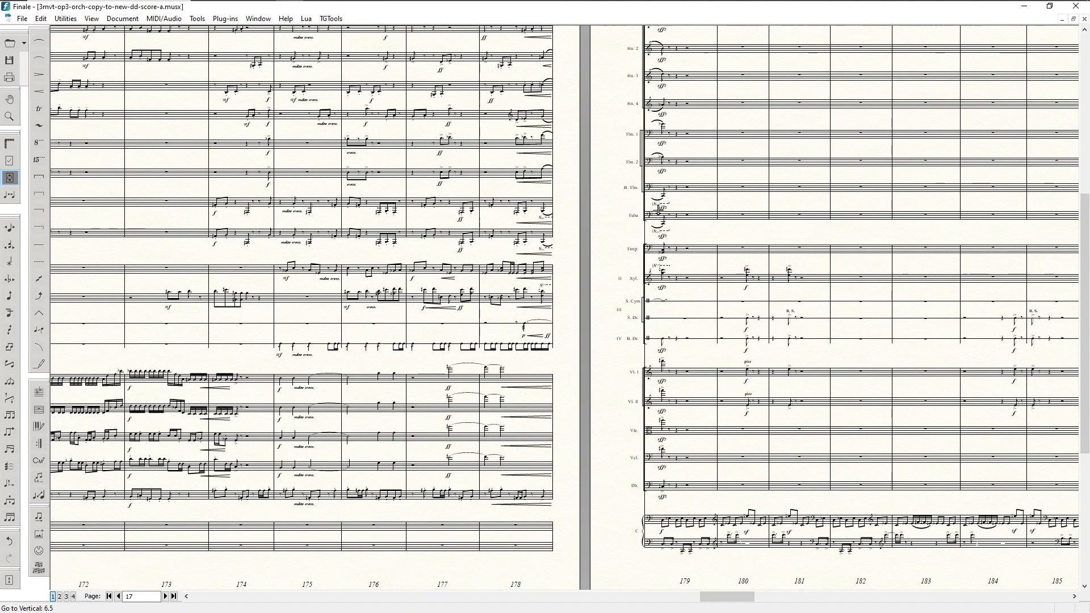
- Move the tuba staff and the staves below it slightly lower on page 17 with the Staff tool
key("F4")
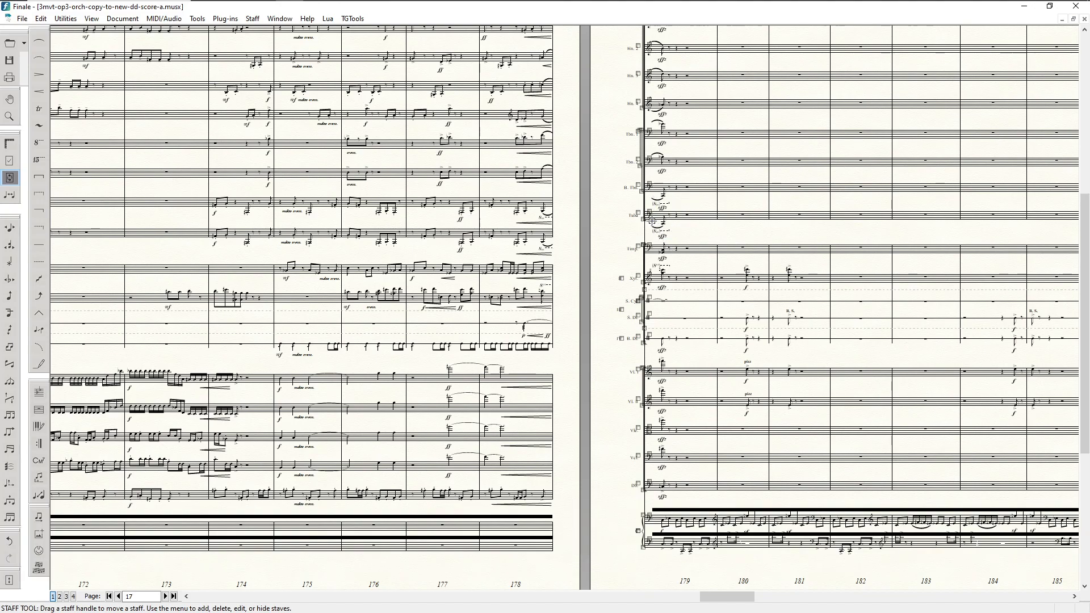
left_click_drag(648, 210, 648, 214)
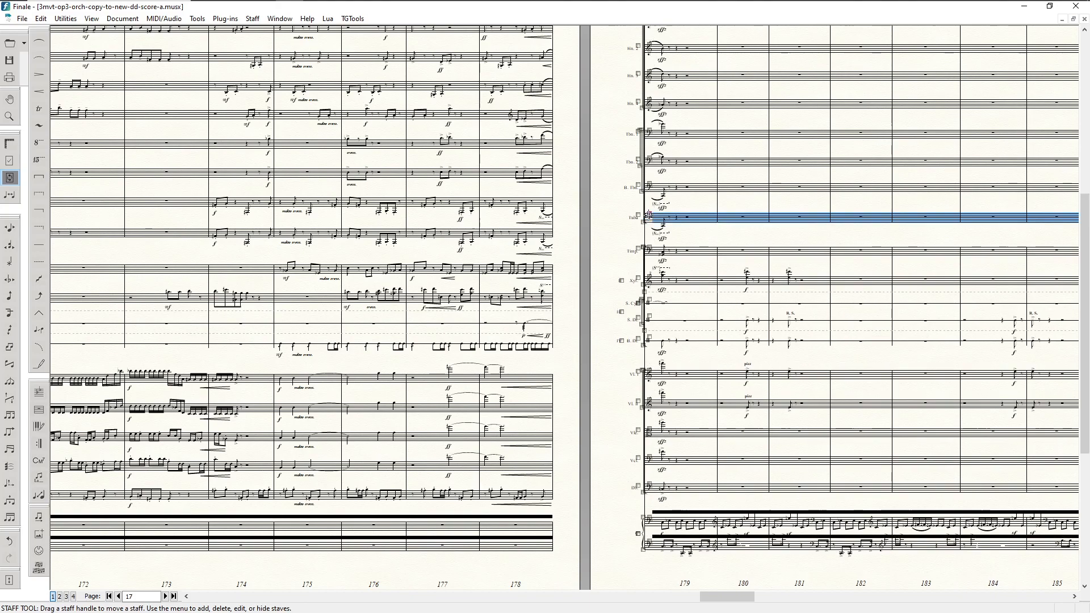
left_click(704, 200)
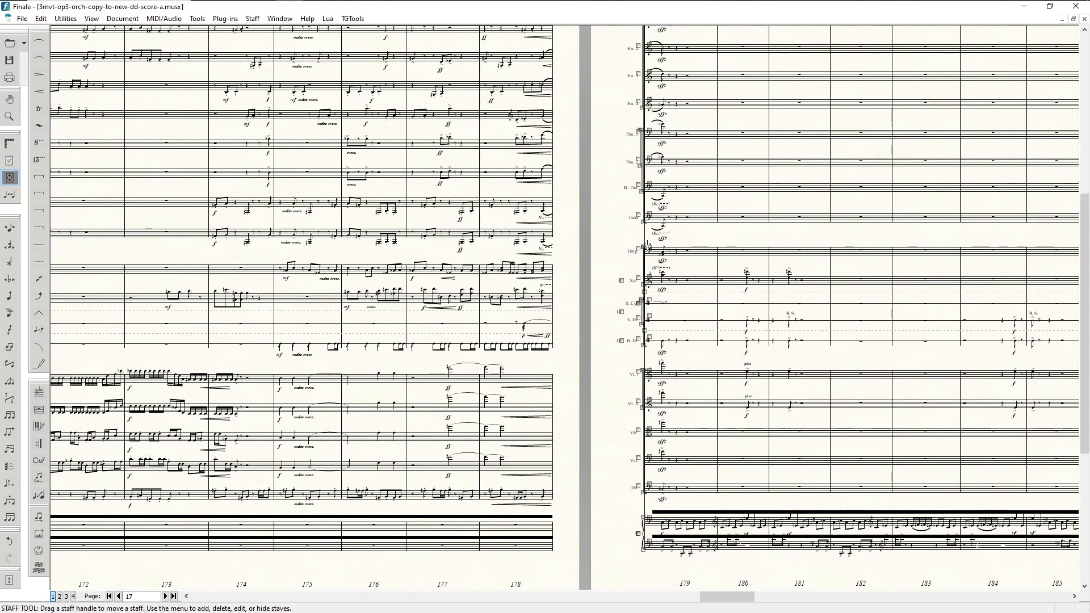
left_click(649, 250)
left_click(713, 270)
- Examine the whole page starting at measure 179 for staff spacing and collisions, down to the strings and up to the woodwinds
scroll(715, 284, "down", 3)
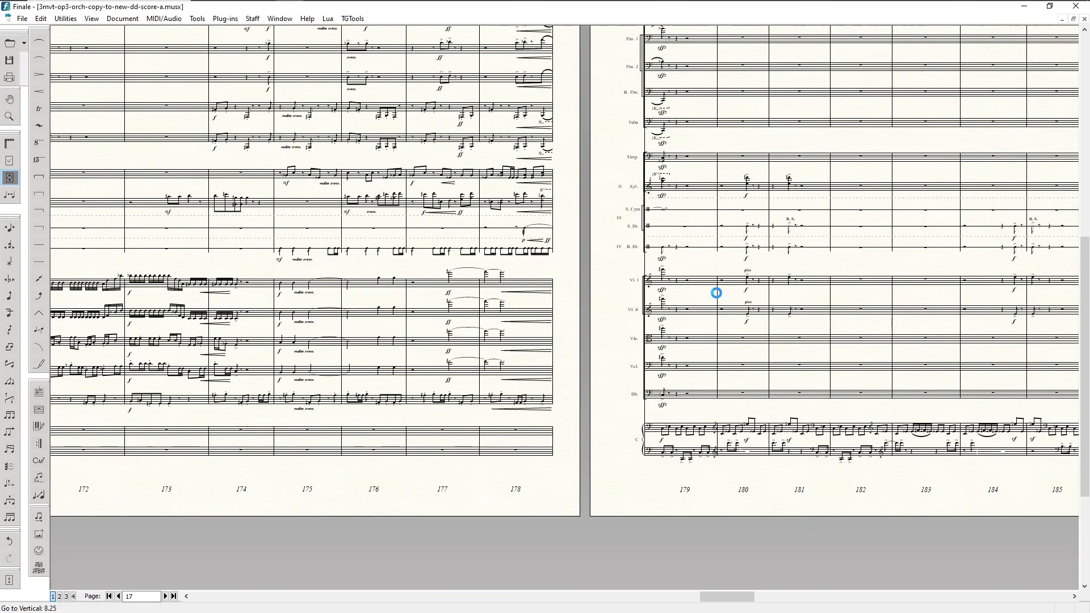
scroll(708, 394, "up", 5)
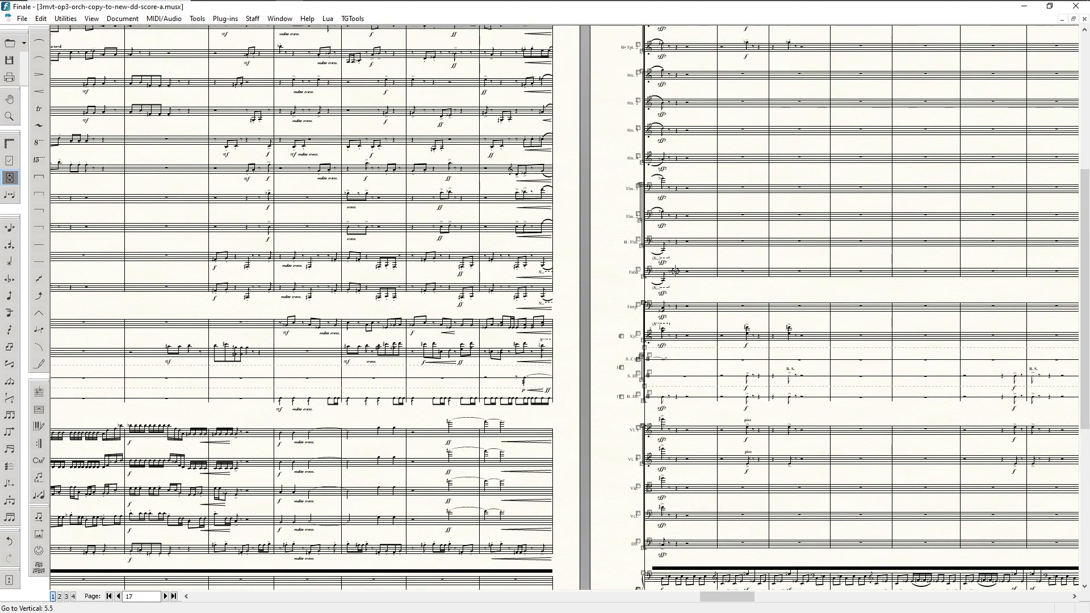
scroll(659, 225, "up", 6)
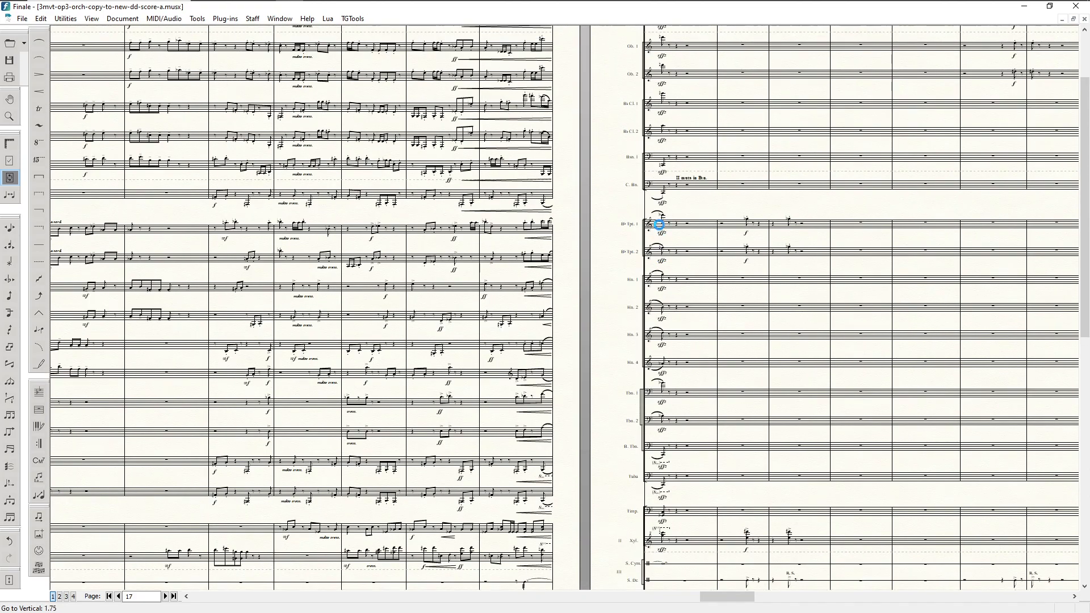
scroll(658, 225, "up", 4)
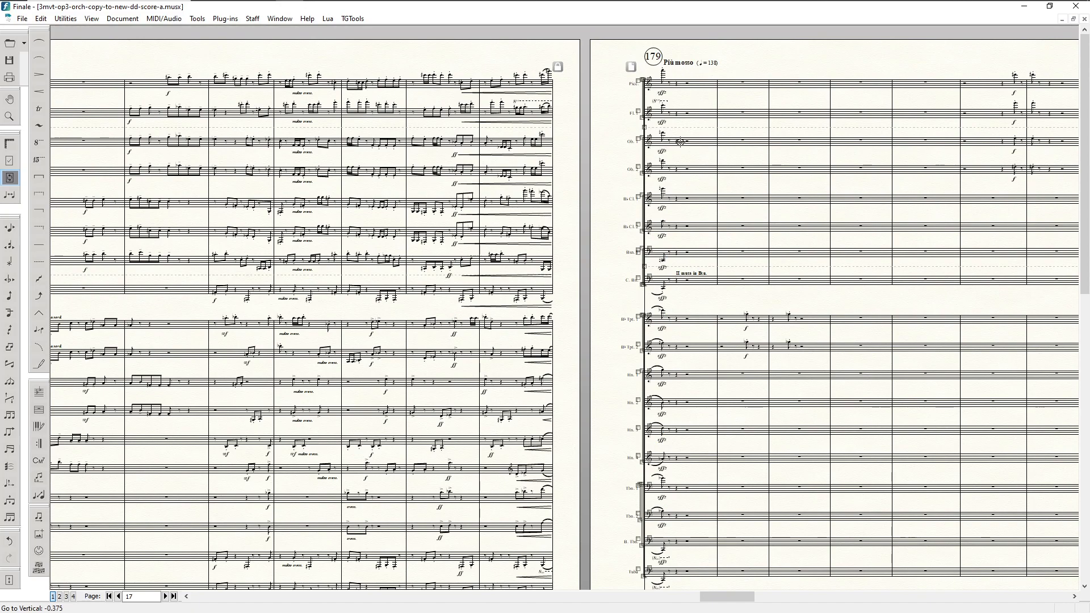
scroll(656, 160, "right", 5)
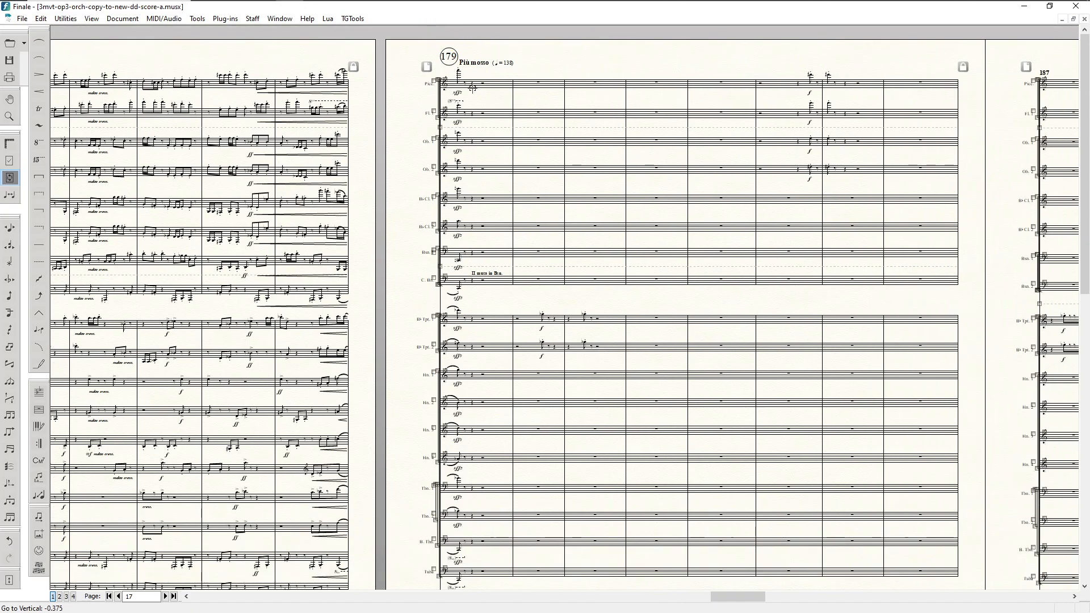
scroll(490, 202, "right", 3)
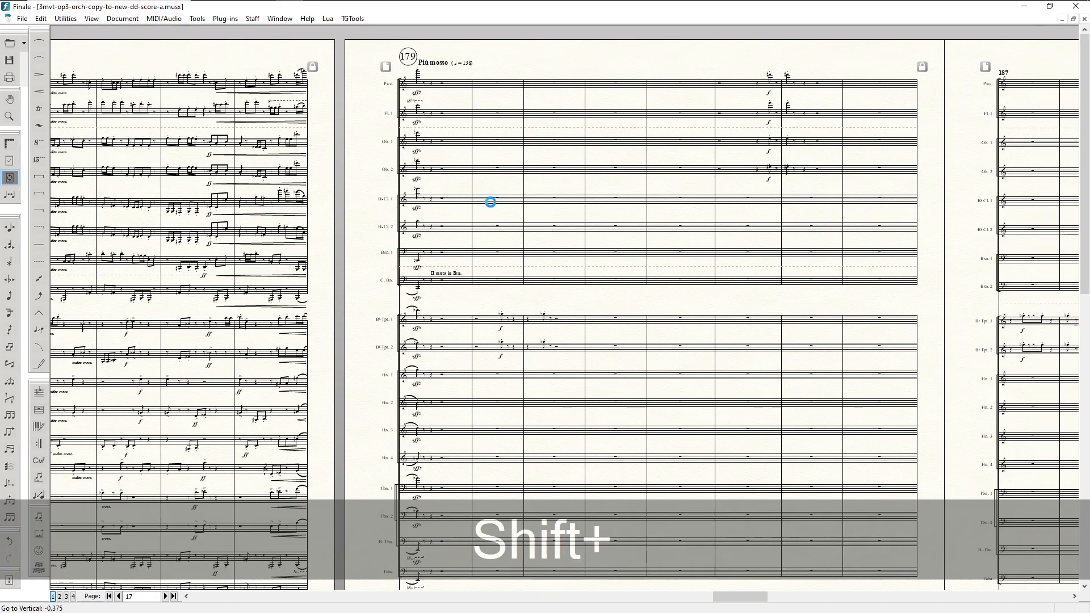
scroll(491, 202, "right", 2)
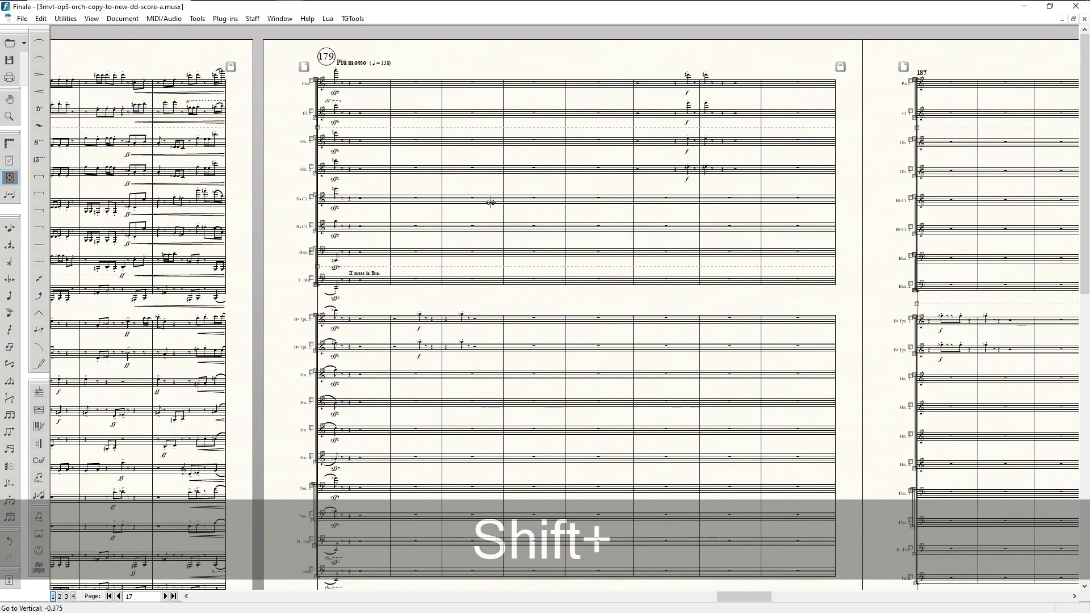
scroll(491, 202, "right", 1)
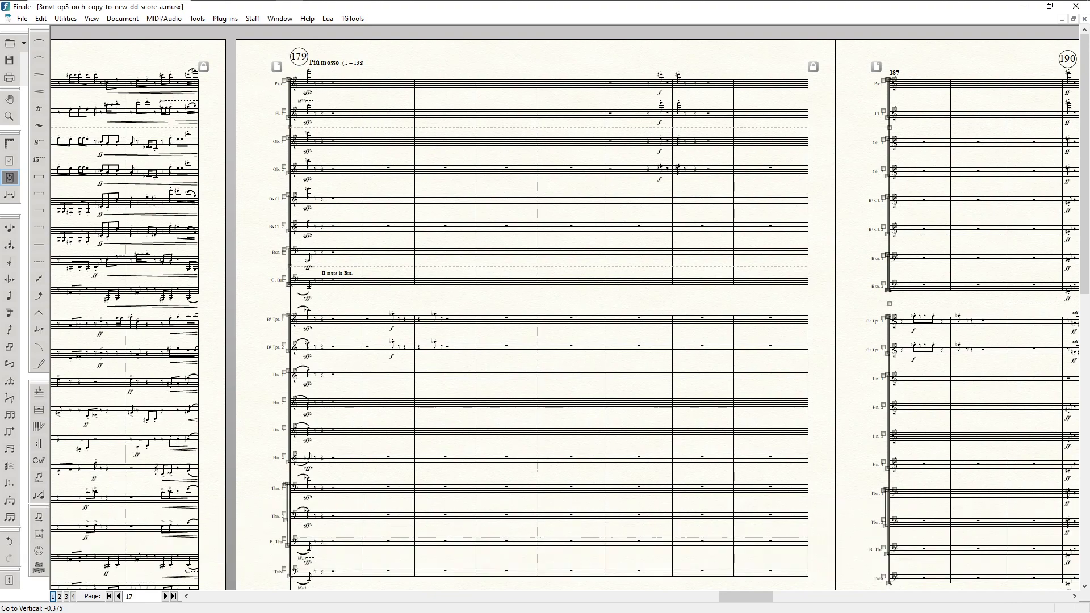
scroll(337, 66, "left", 2)
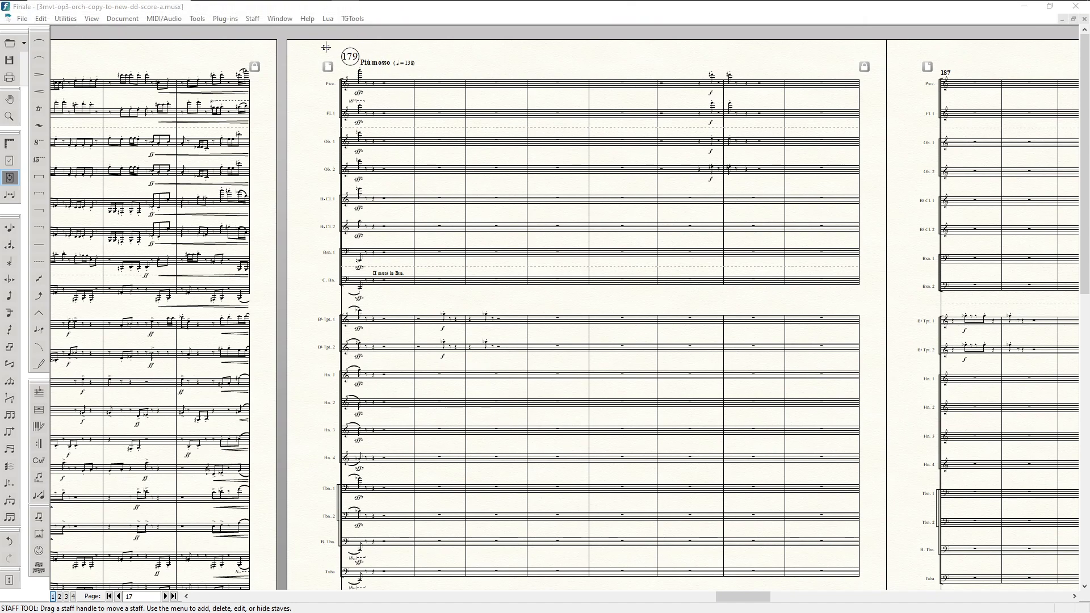
- Save the document as 3mvt-op3-orch-copy-to-new-dd-score-aa in the score folder of 3mvt
left_click(22, 18)
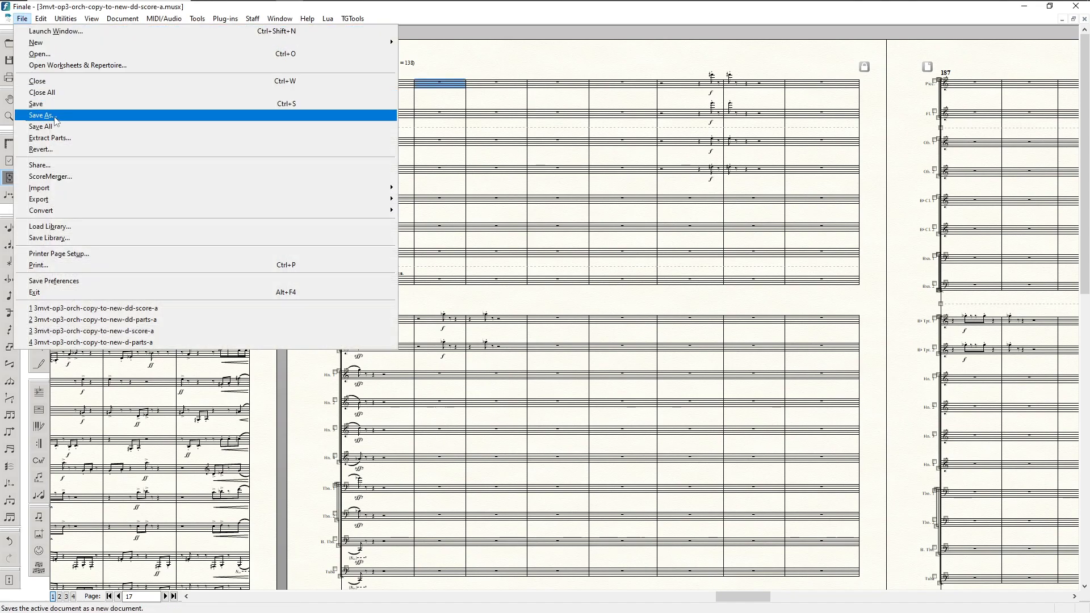
left_click(41, 115)
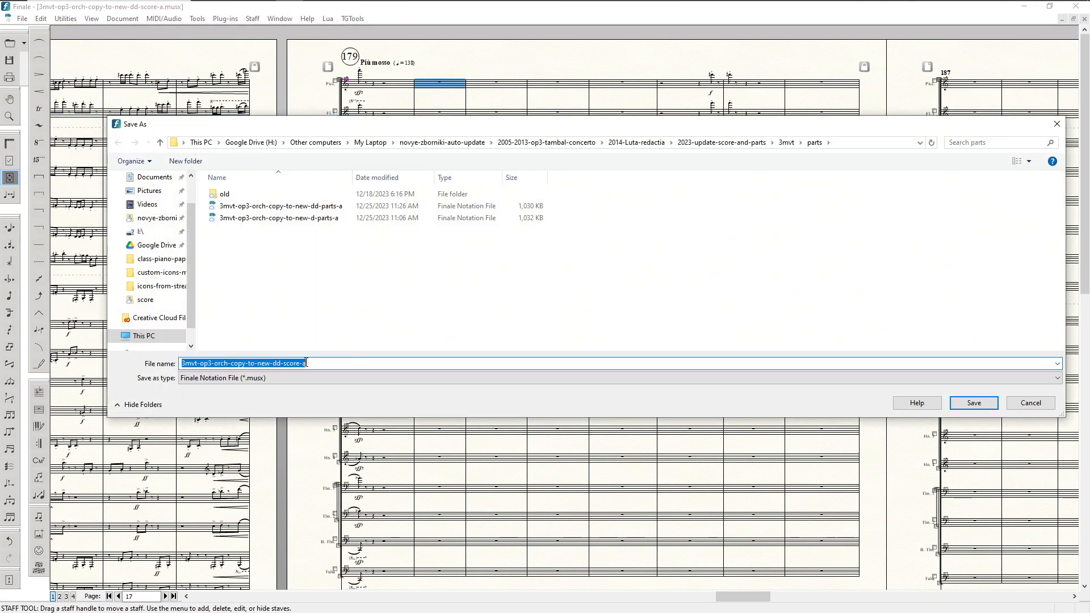
left_click(313, 364)
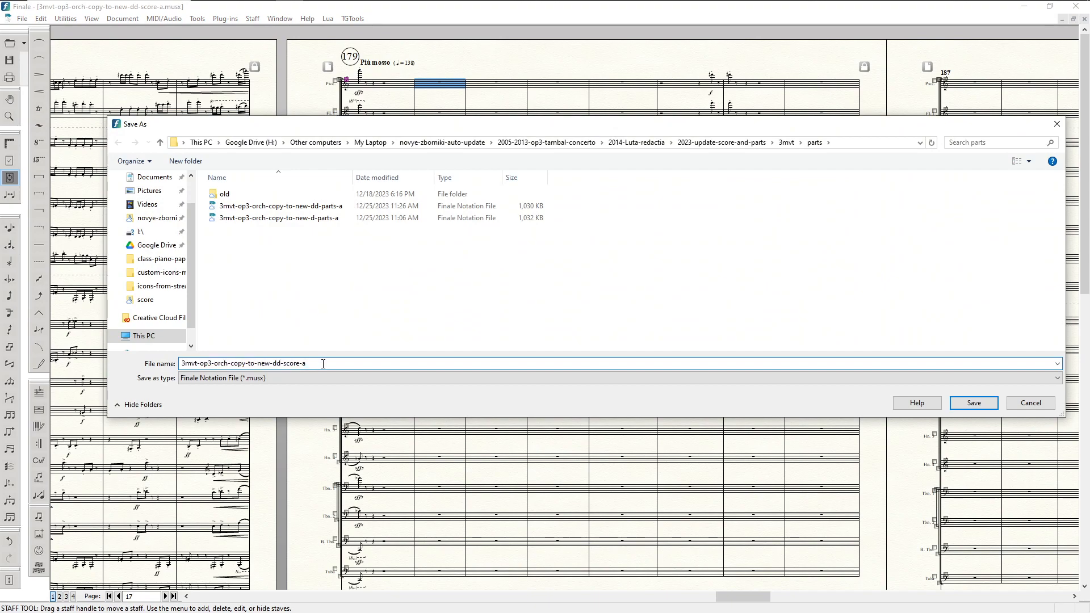
type("-")
key("BackSpace")
type("a")
left_click(785, 143)
double_click(226, 206)
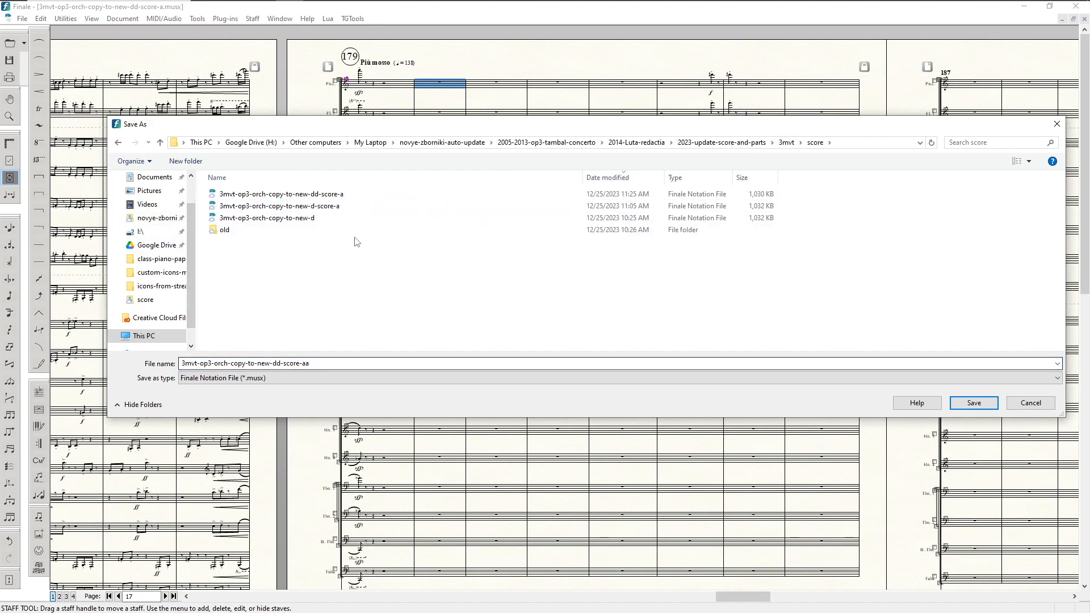
left_click(980, 404)
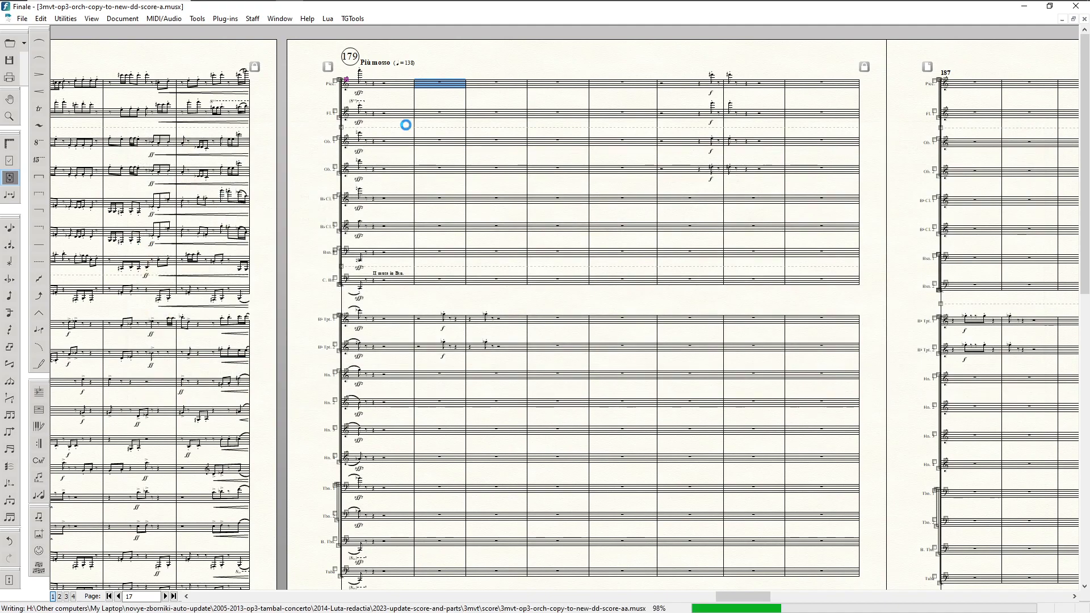
left_click(462, 62)
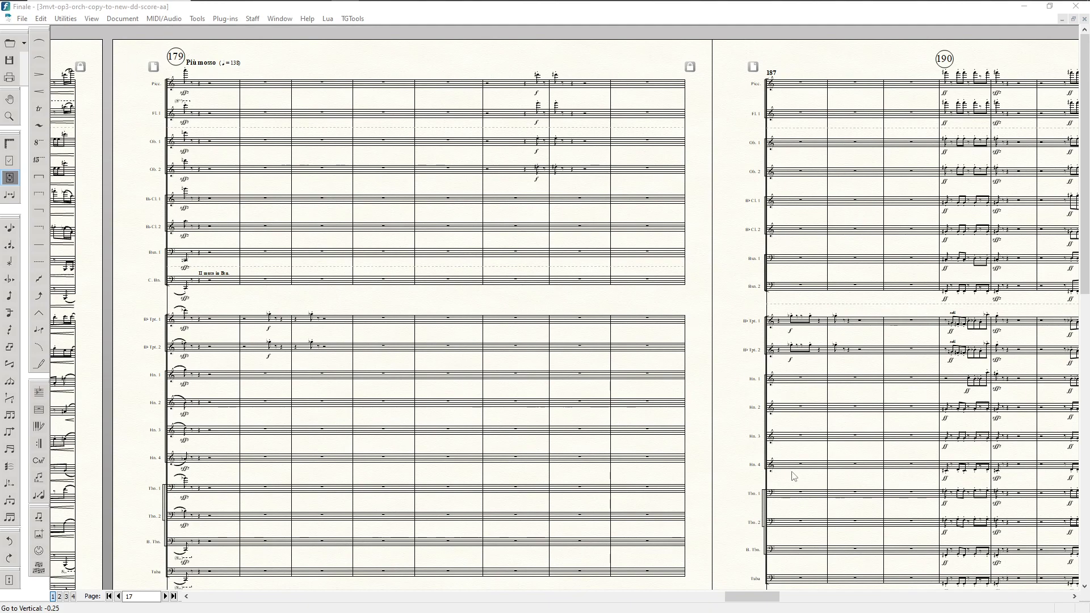
- Compare the vertical staff layout of the page at measure 179 with the following page at measure 187
left_click_drag(772, 597, 772, 604)
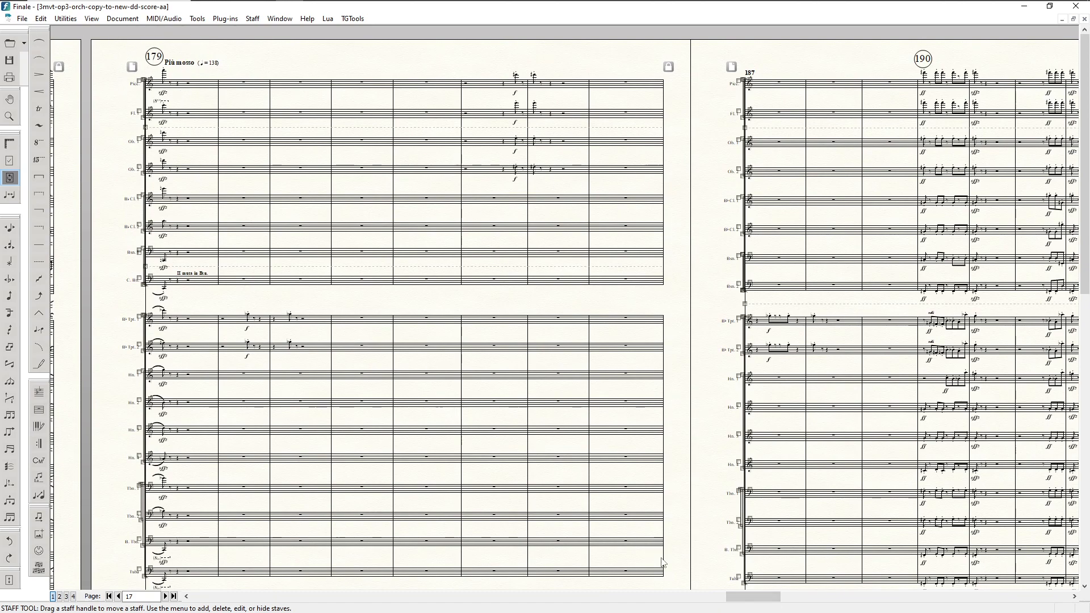
left_click_drag(748, 597, 767, 594)
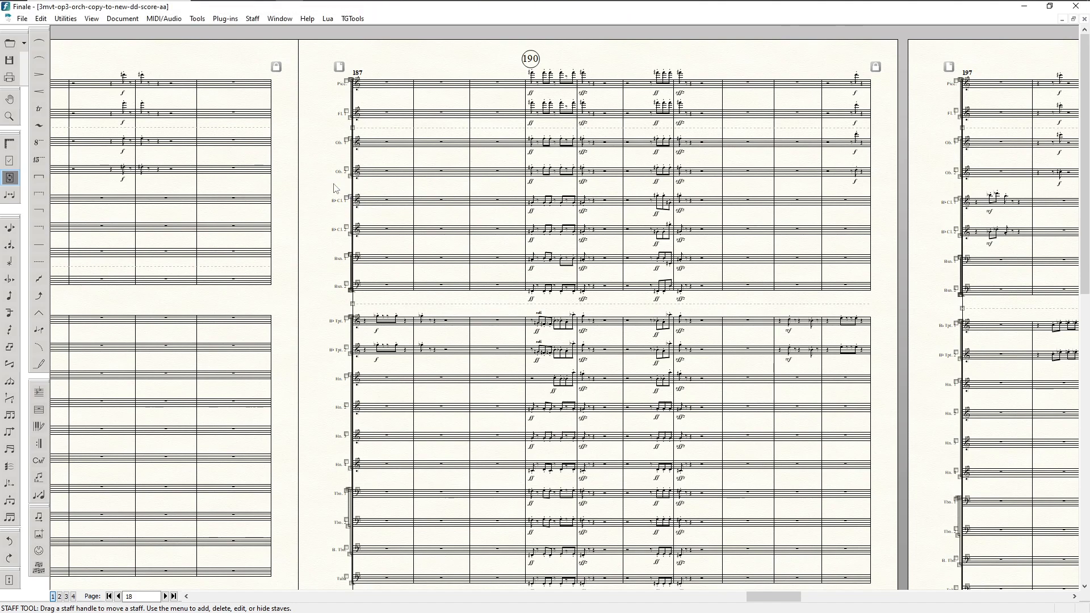
scroll(334, 189, "left", 5)
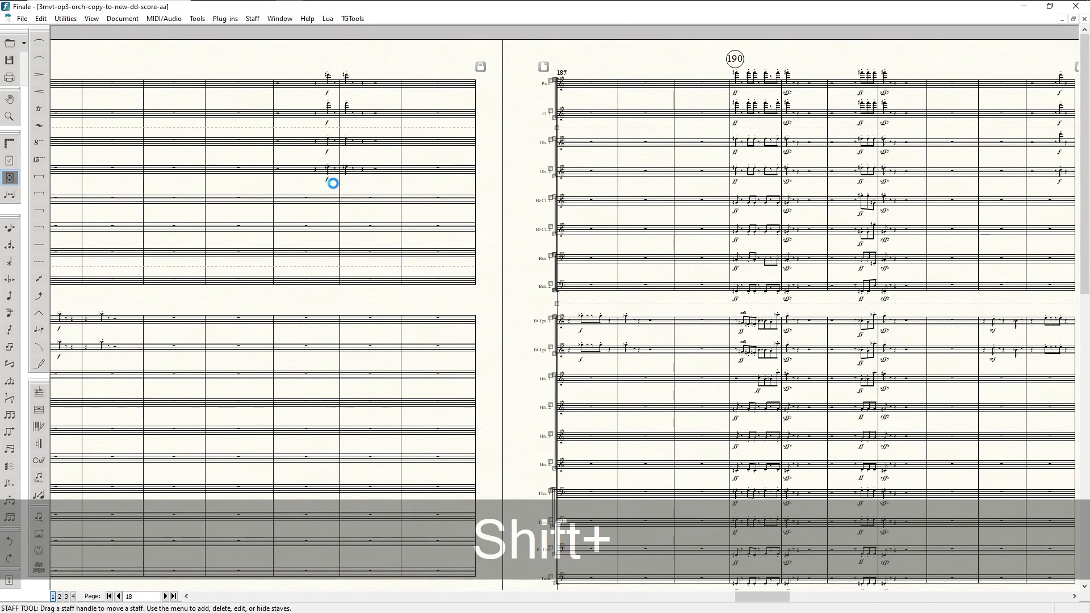
scroll(334, 183, "left", 2)
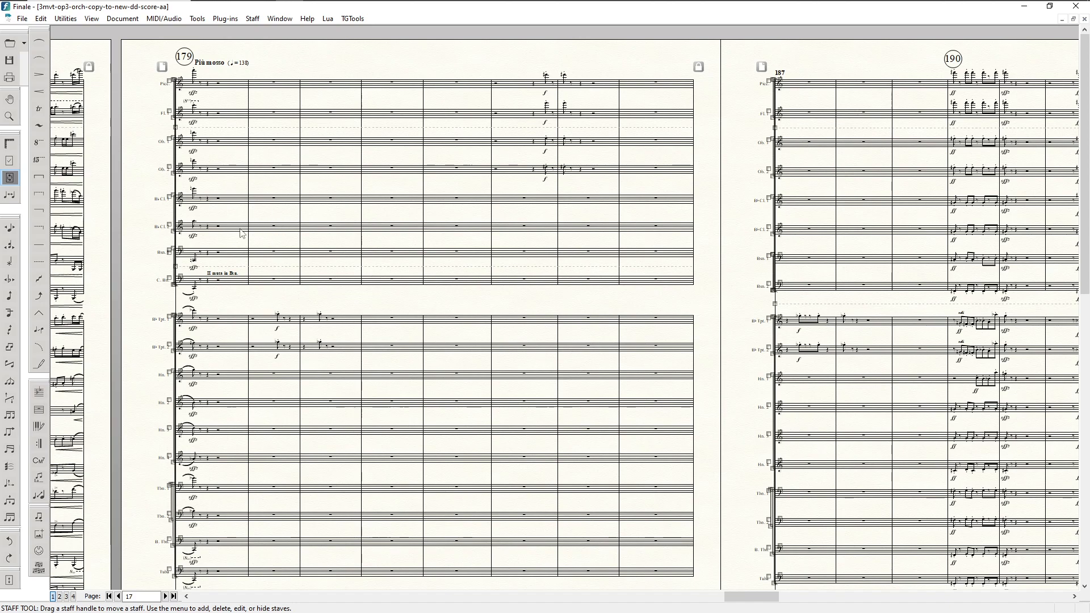
scroll(263, 284, "down", 3)
scroll(268, 153, "up", 3)
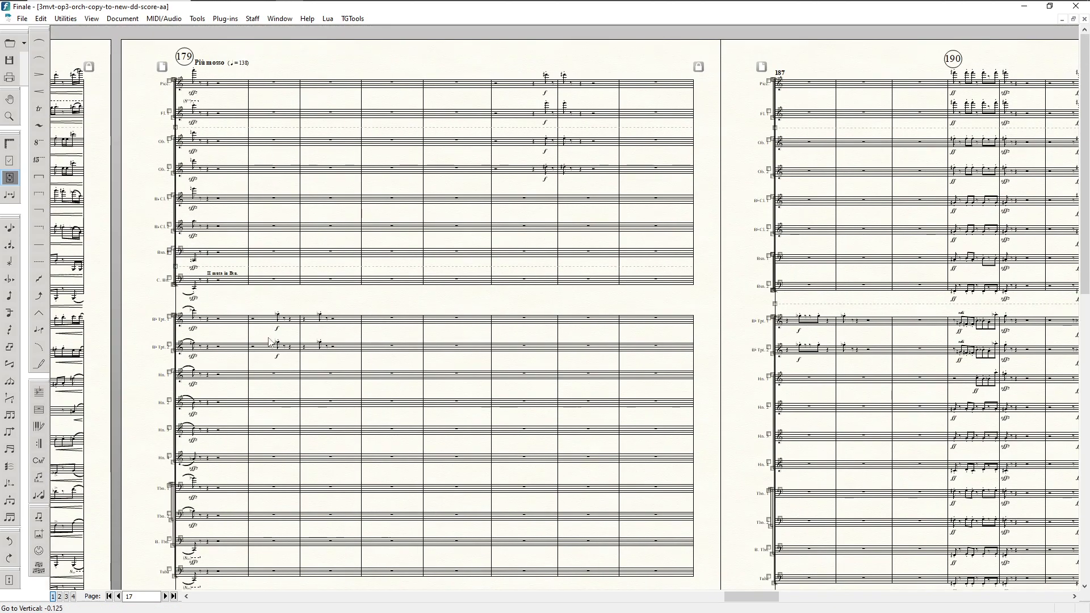
scroll(323, 453, "down", 10)
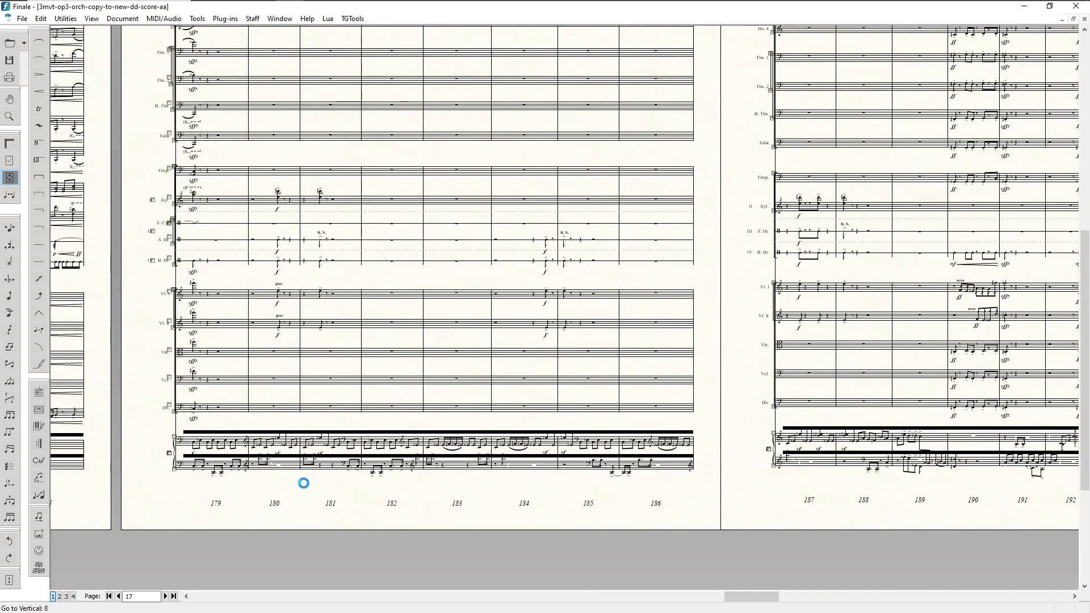
scroll(314, 488, "down", 1)
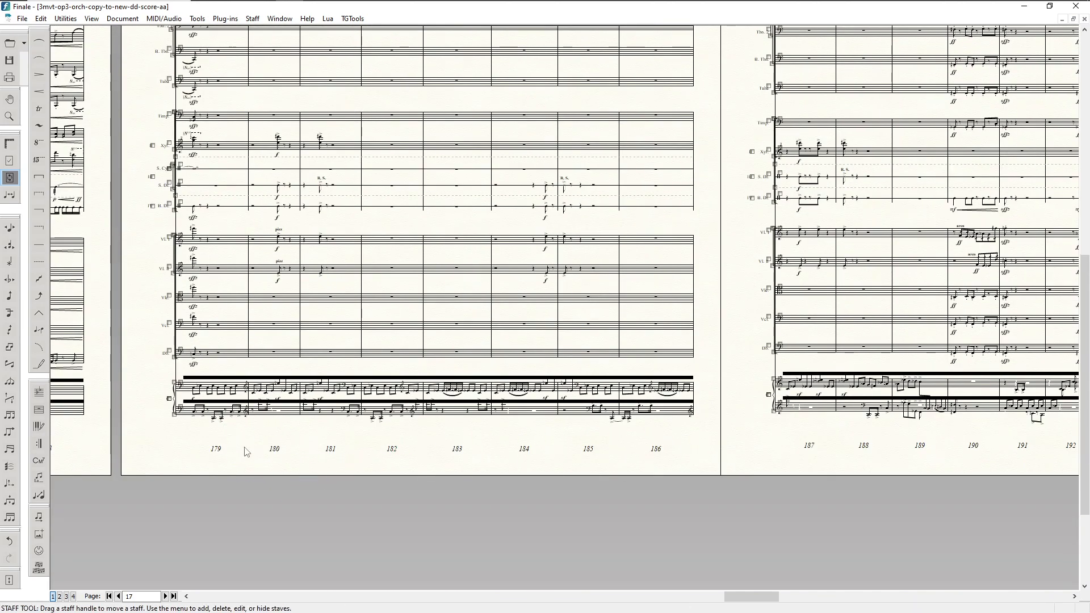
scroll(284, 318, "up", 10)
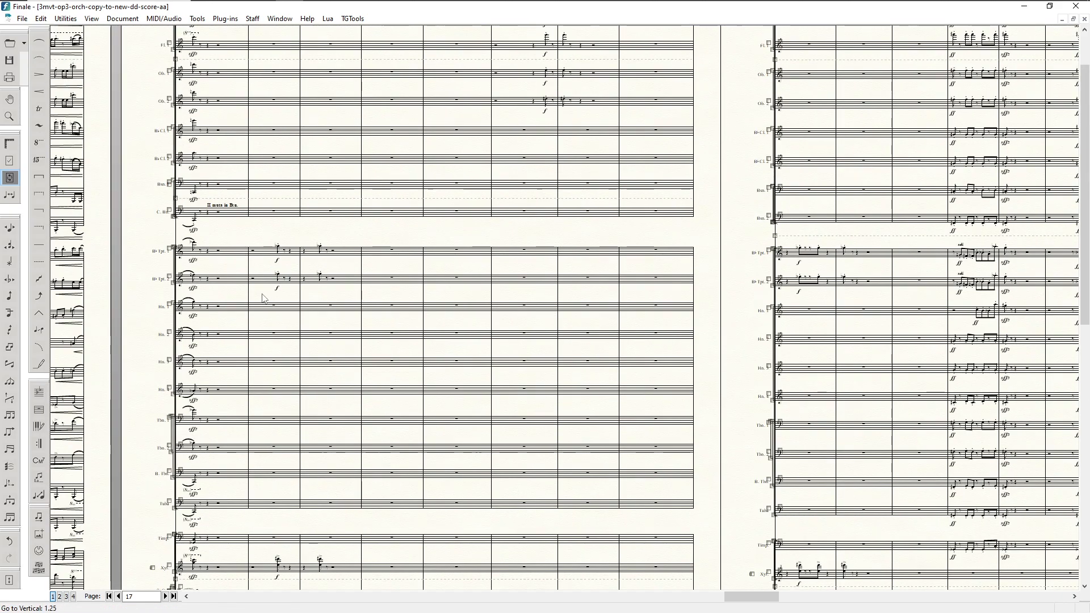
- Tighten the distances above the second trumpet through fourth horn staves in measures 179 to 189 with Respace Staves
left_click(220, 280)
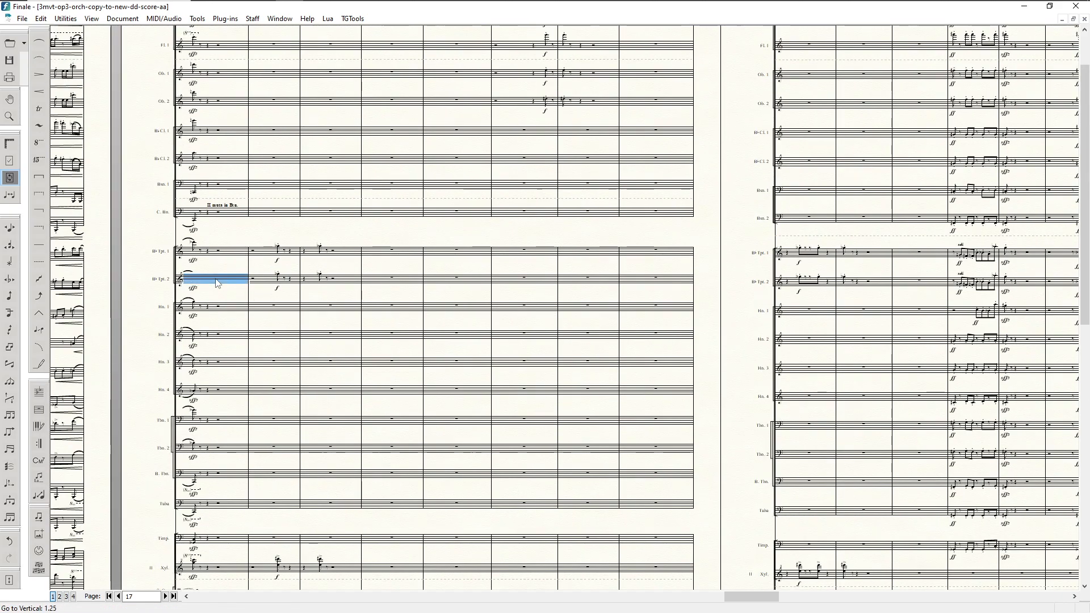
mouse_move(741, 598)
left_mouse_down()
mouse_move(773, 601)
mouse_move(731, 600)
mouse_move(757, 605)
mouse_move(749, 608)
left_mouse_up()
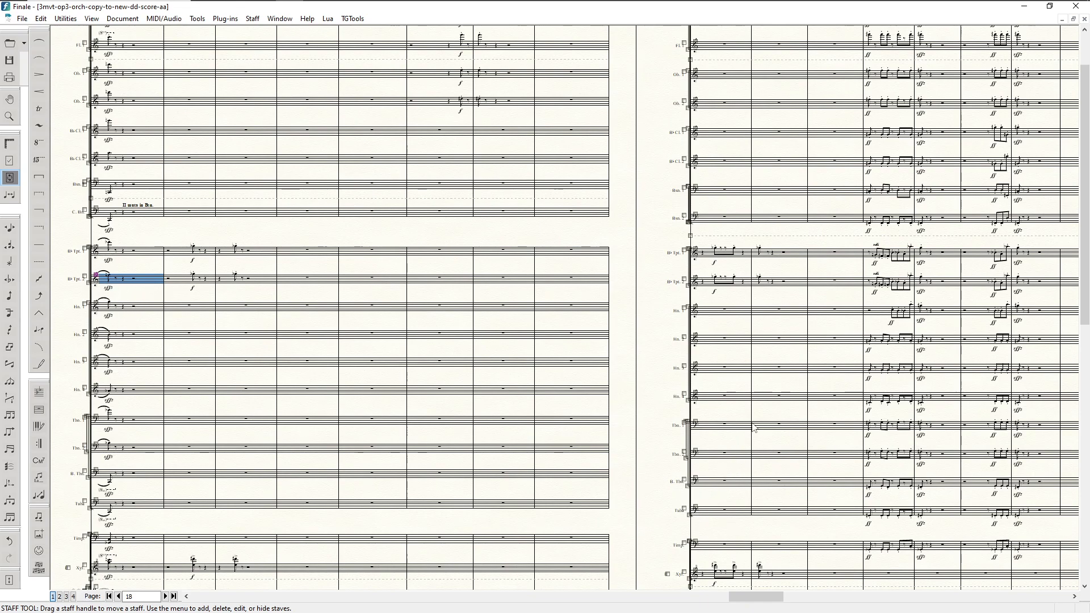
left_click(834, 401, "shift")
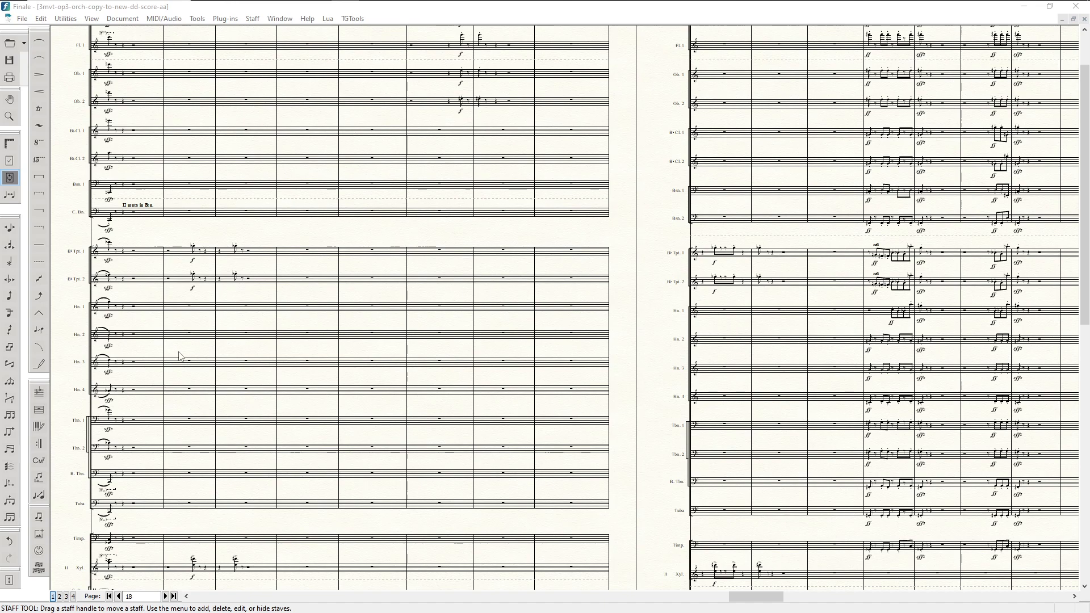
left_click(127, 253)
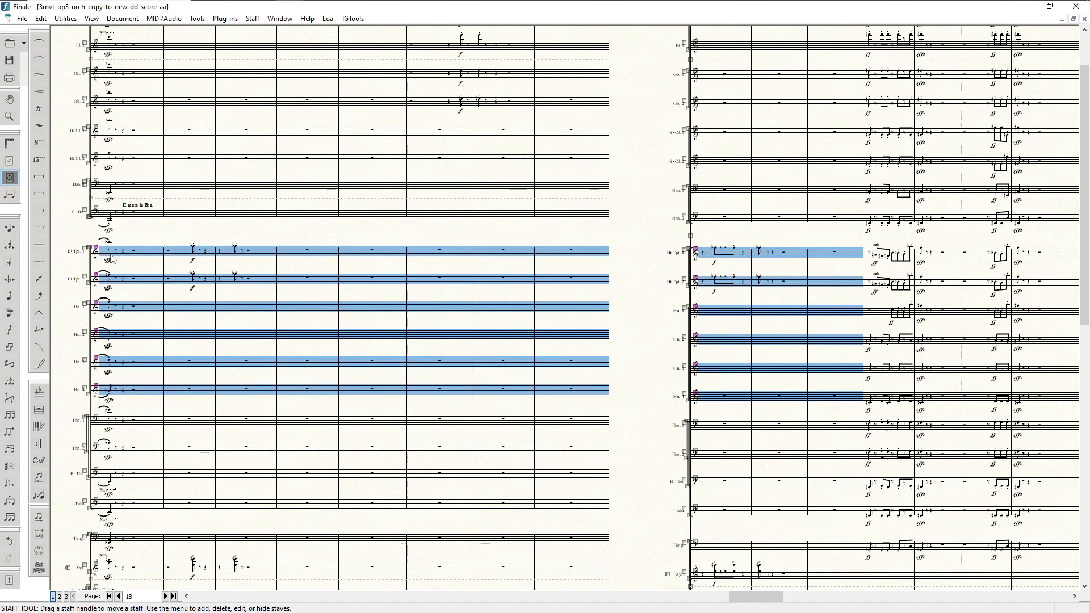
left_click(127, 280)
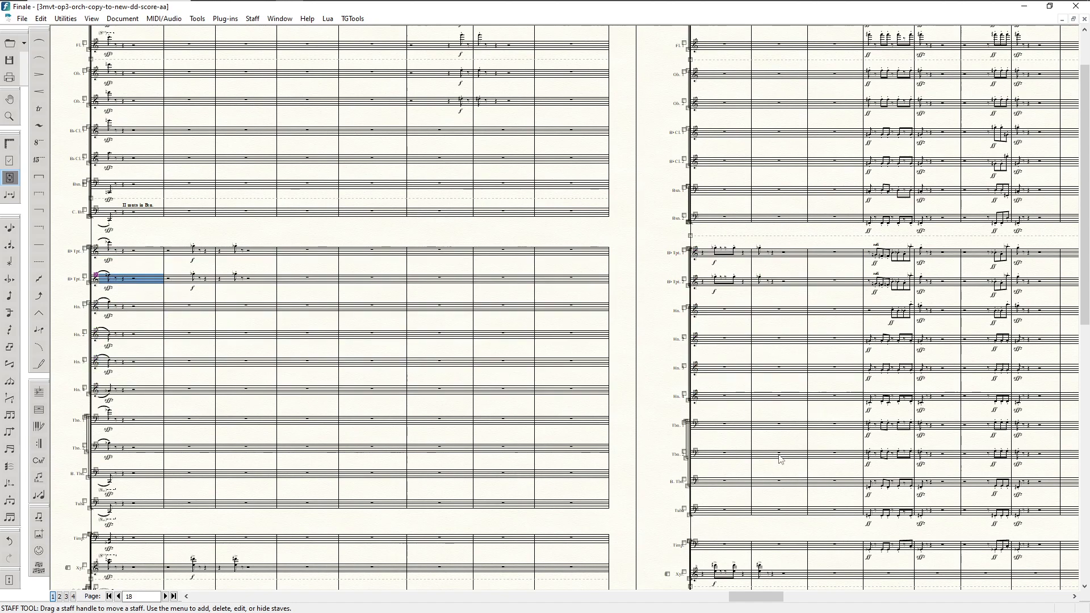
left_click(846, 403, "shift")
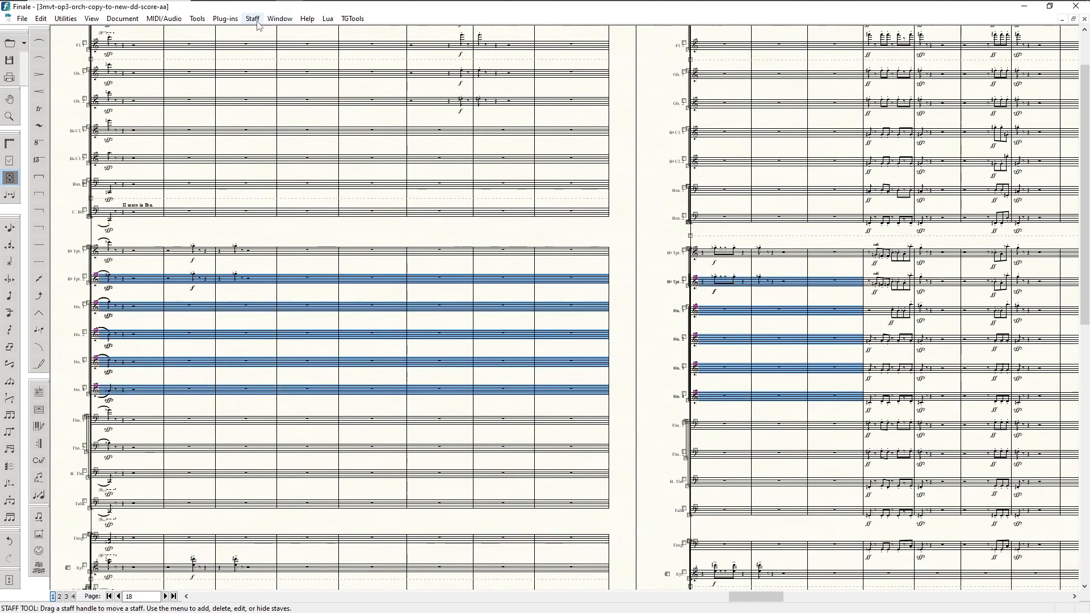
left_click(255, 20)
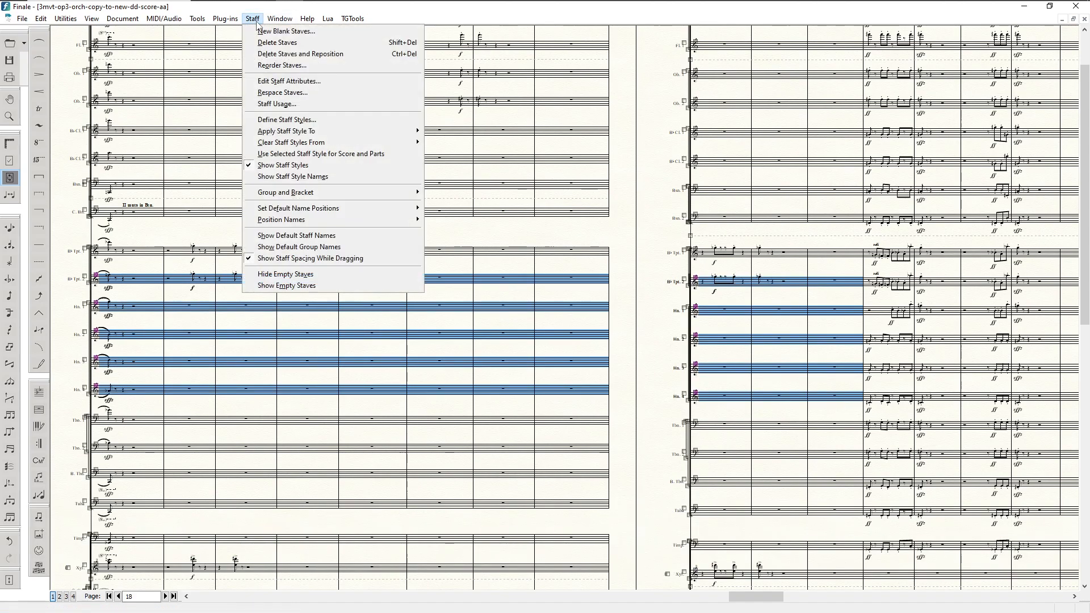
left_click(295, 92)
left_click(605, 317)
left_click(561, 356)
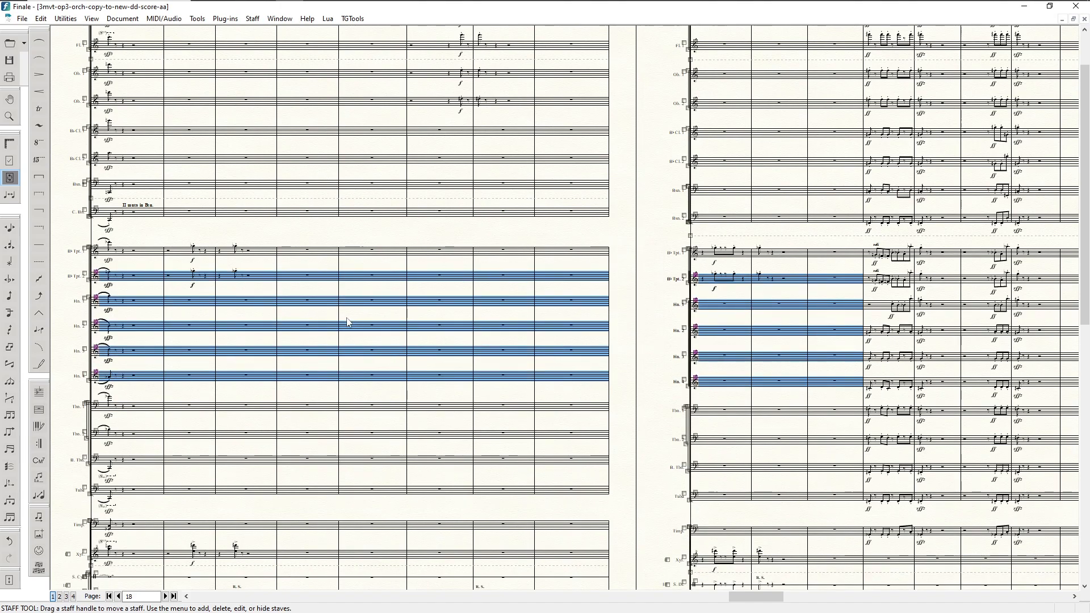
left_click(229, 395)
scroll(210, 428, "down", 3)
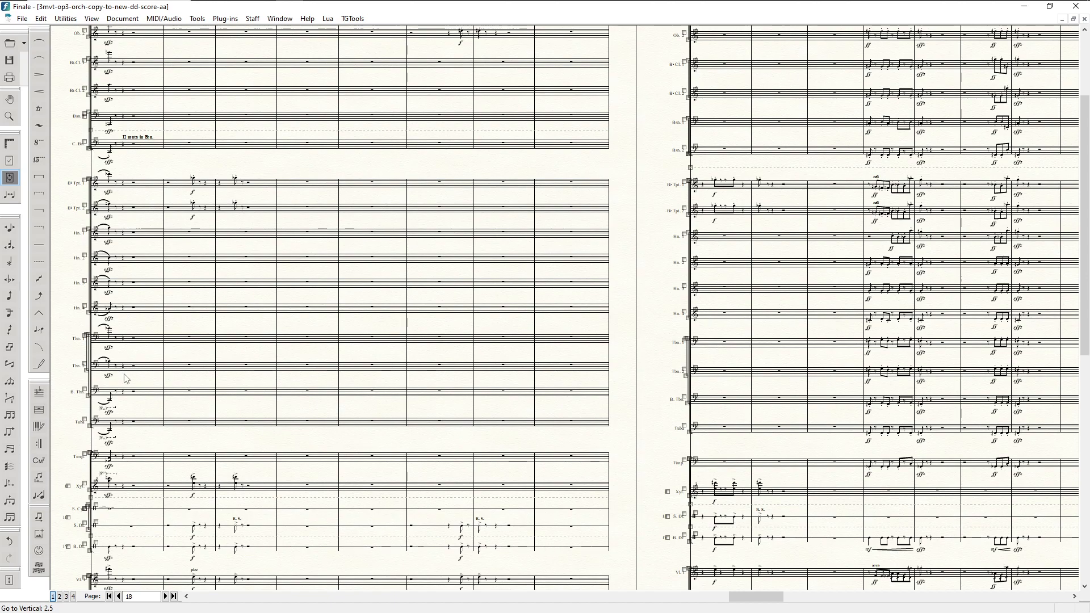
- Scale the space above the second trombone and bass trombone staves to 90% in measures 179 to 189 with Respace Staves
left_click(126, 374)
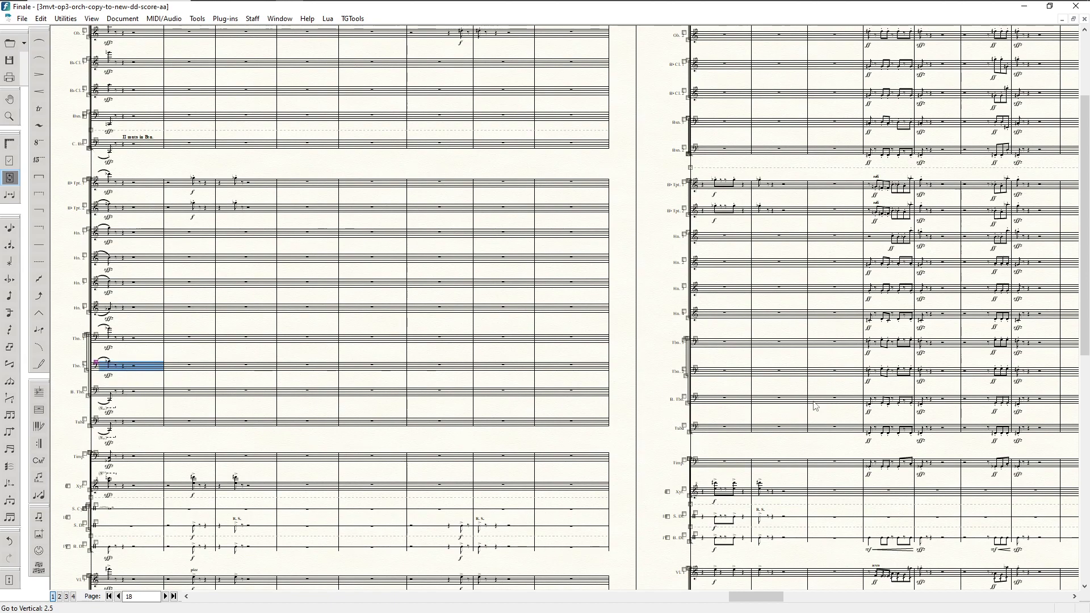
left_click(835, 404, "shift")
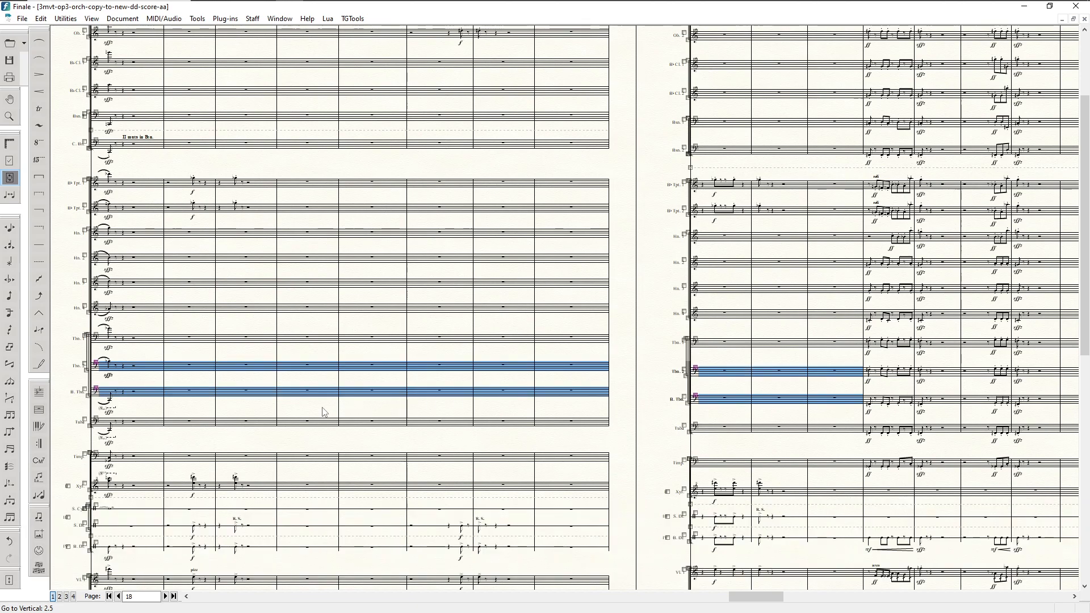
left_click(253, 18)
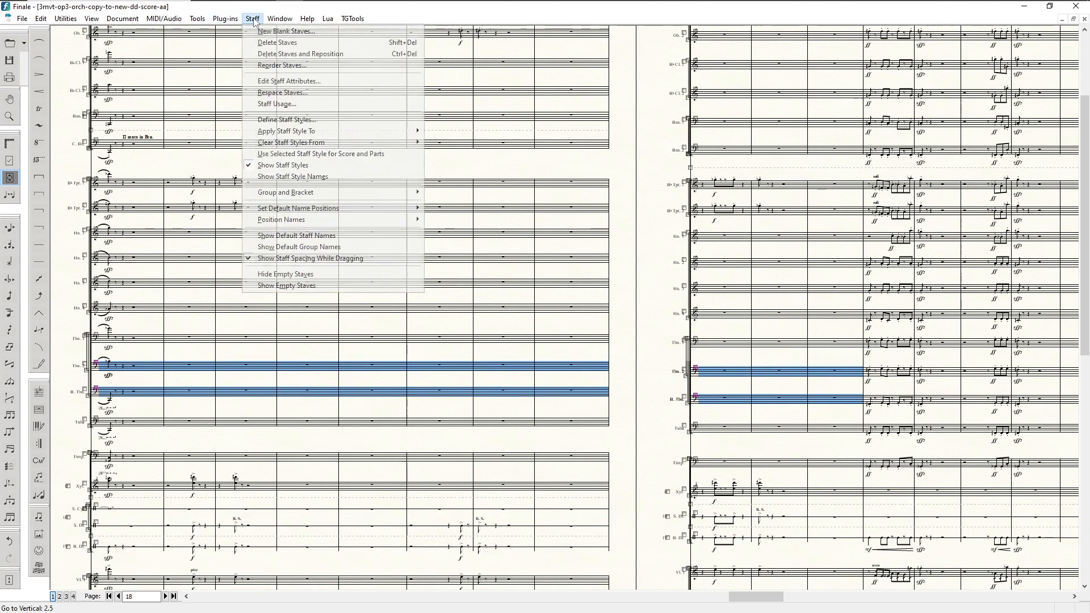
left_click(287, 94)
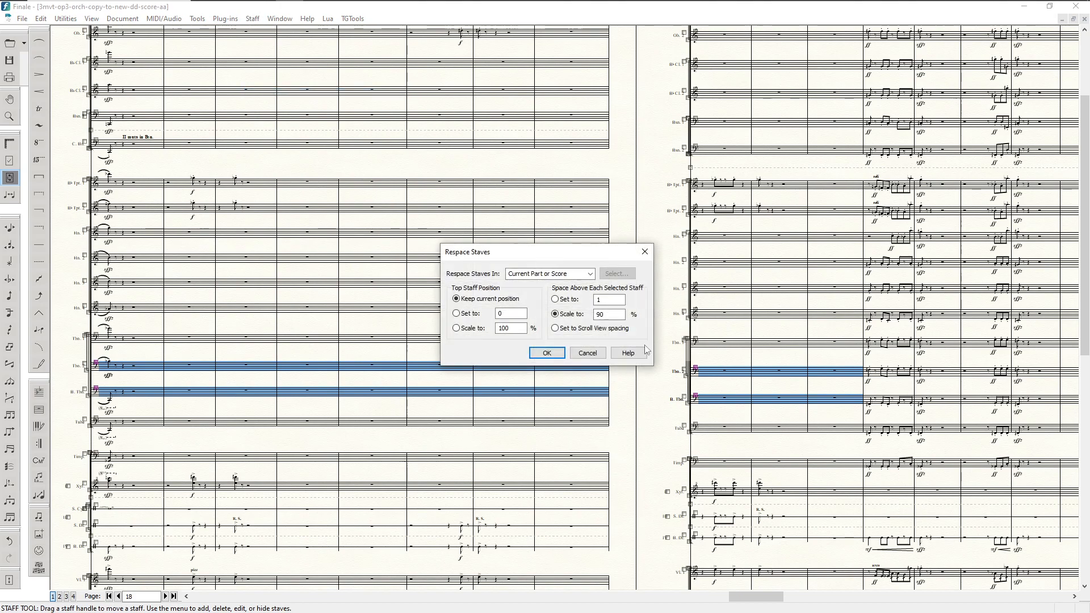
left_click(544, 353)
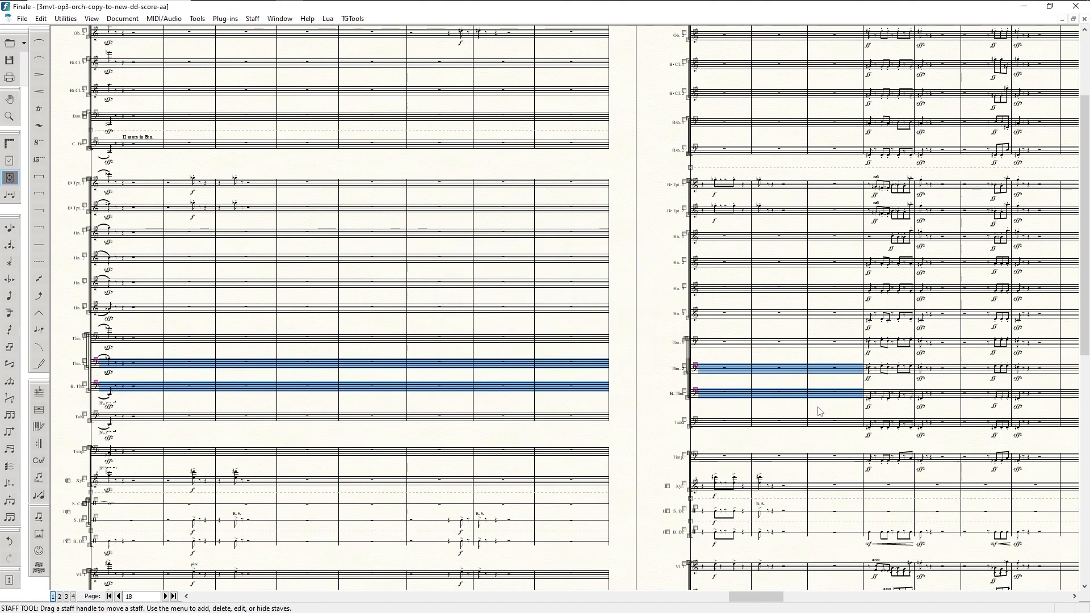
mouse_move(756, 597)
left_mouse_down()
mouse_move(772, 602)
mouse_move(750, 599)
left_mouse_up()
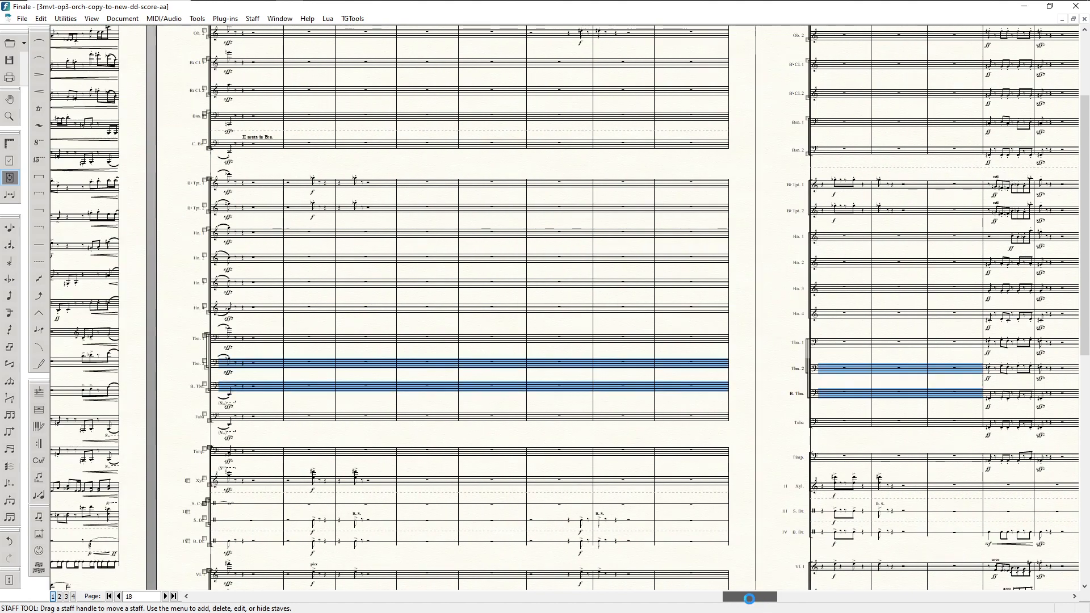
left_click(418, 359)
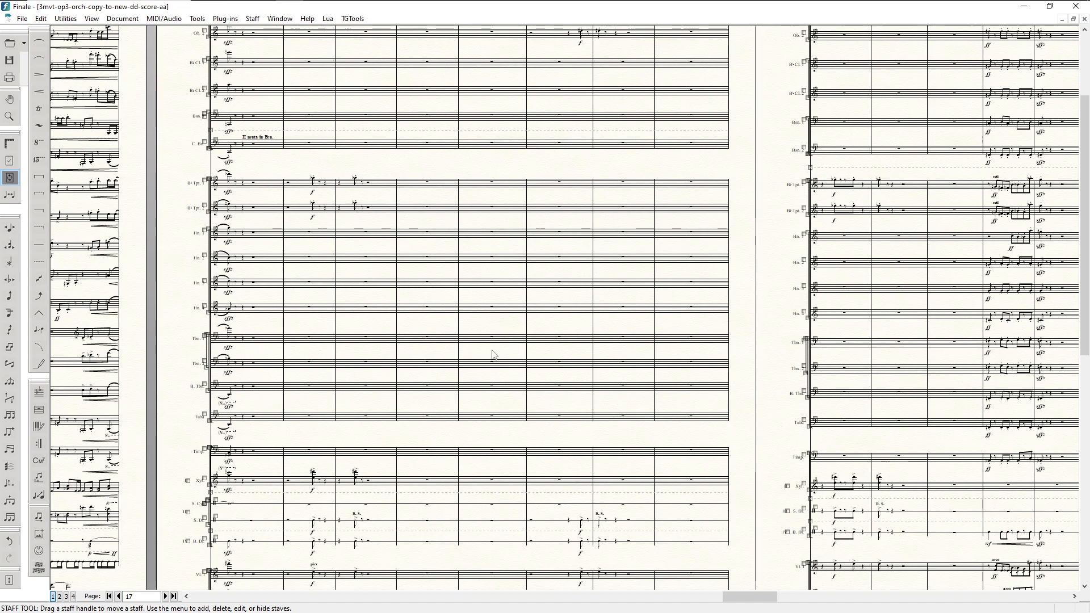
- Examine the staff spacing on the page starting at measure 179, from the strings and solo part up to the woodwinds
scroll(389, 442, "down", 5)
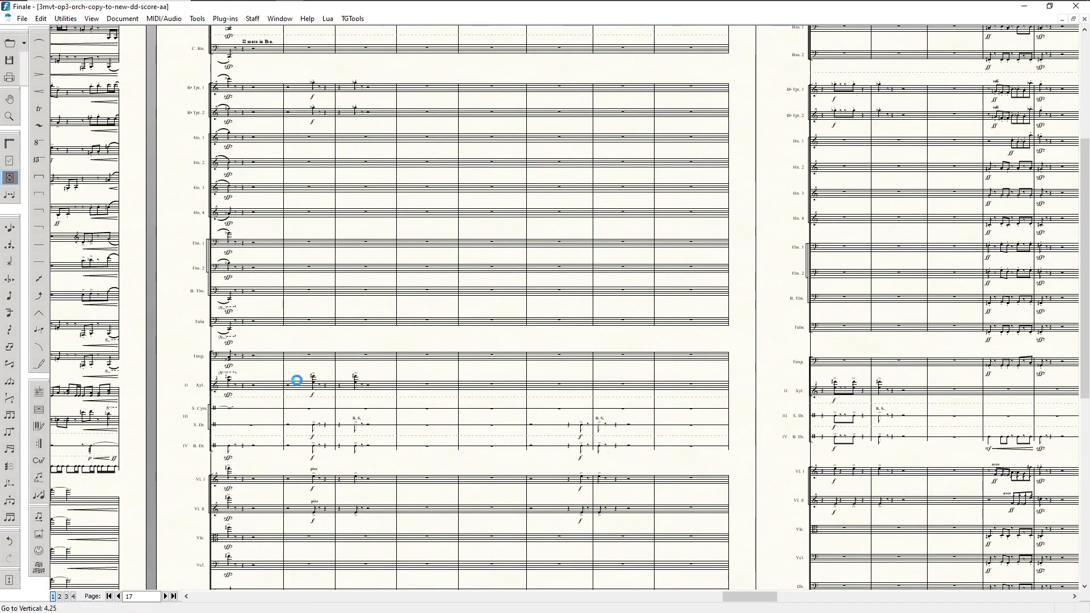
scroll(240, 394, "down", 1)
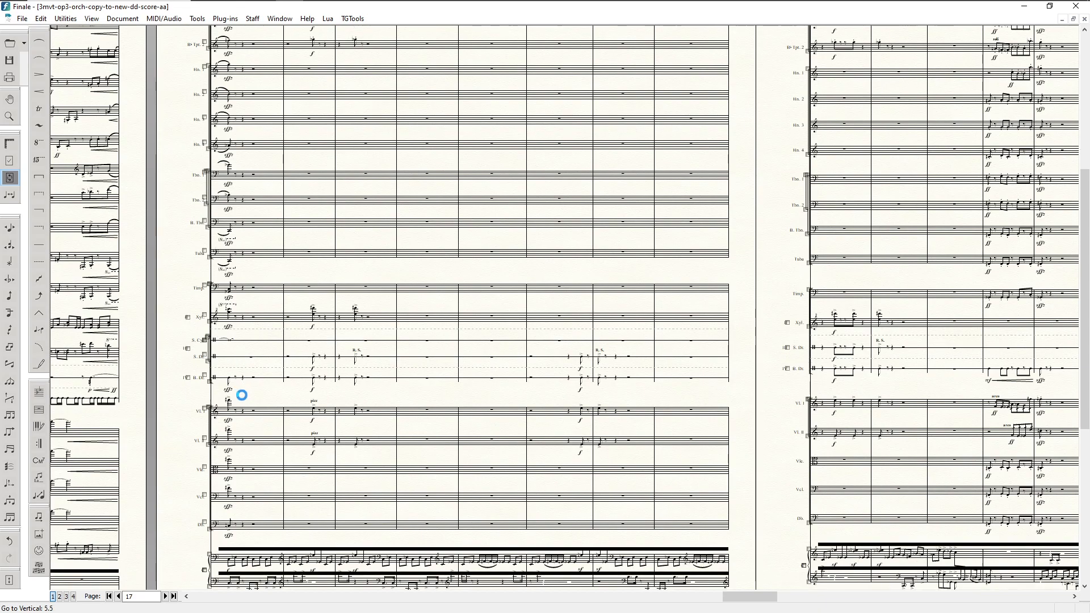
scroll(287, 488, "up", 5)
scroll(289, 480, "down", 1)
scroll(310, 482, "right", 2)
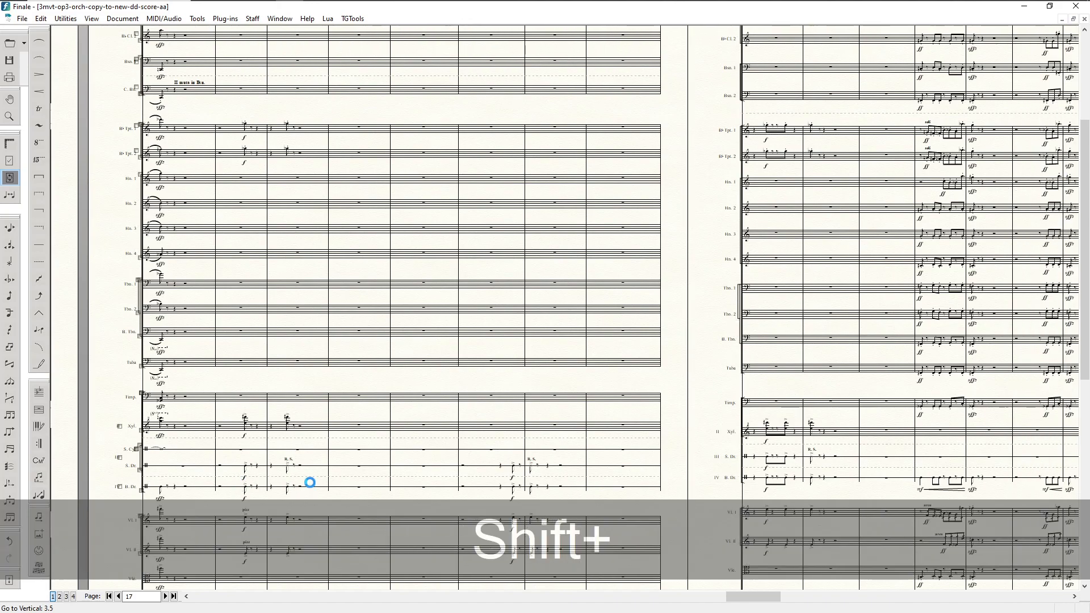
scroll(310, 482, "right", 1)
scroll(316, 406, "up", 8)
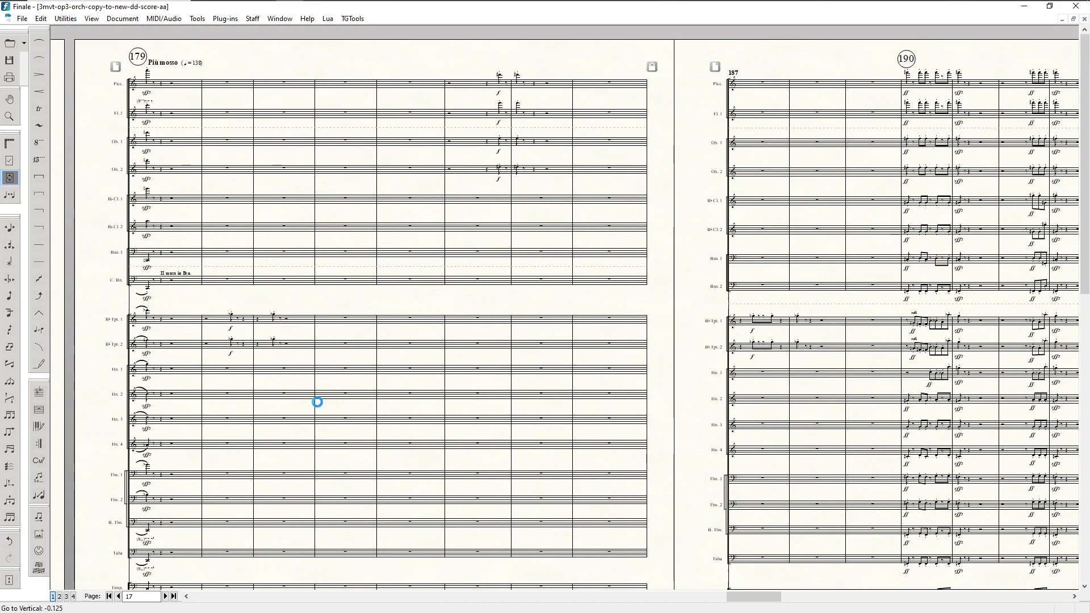
scroll(317, 402, "right", 2)
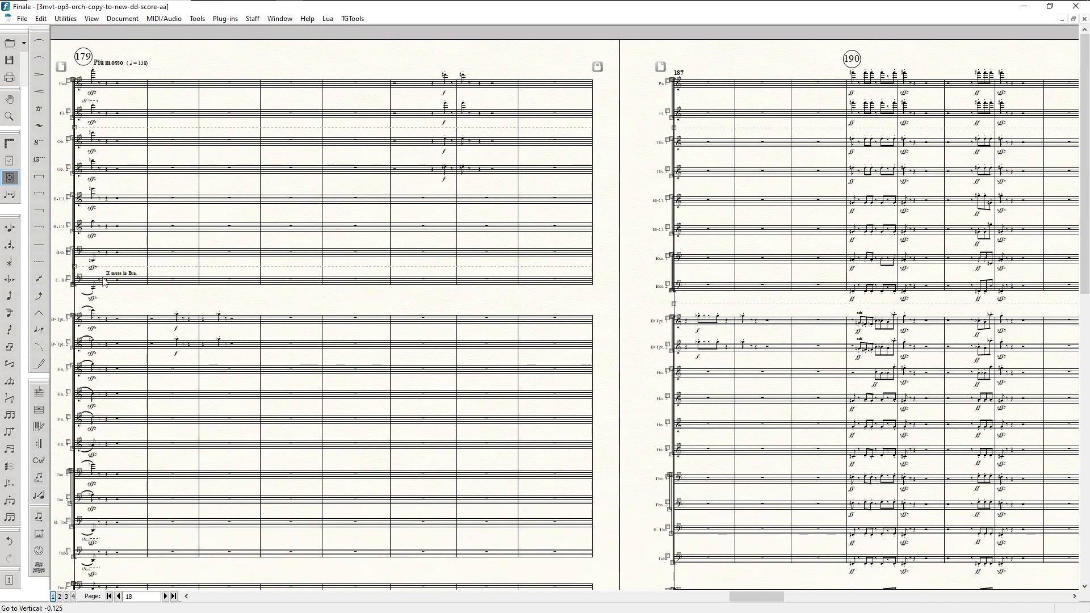
- Tighten the distances above the first oboe through first bassoon staves in measures 179 to 189 with Respace Staves
left_click(99, 258)
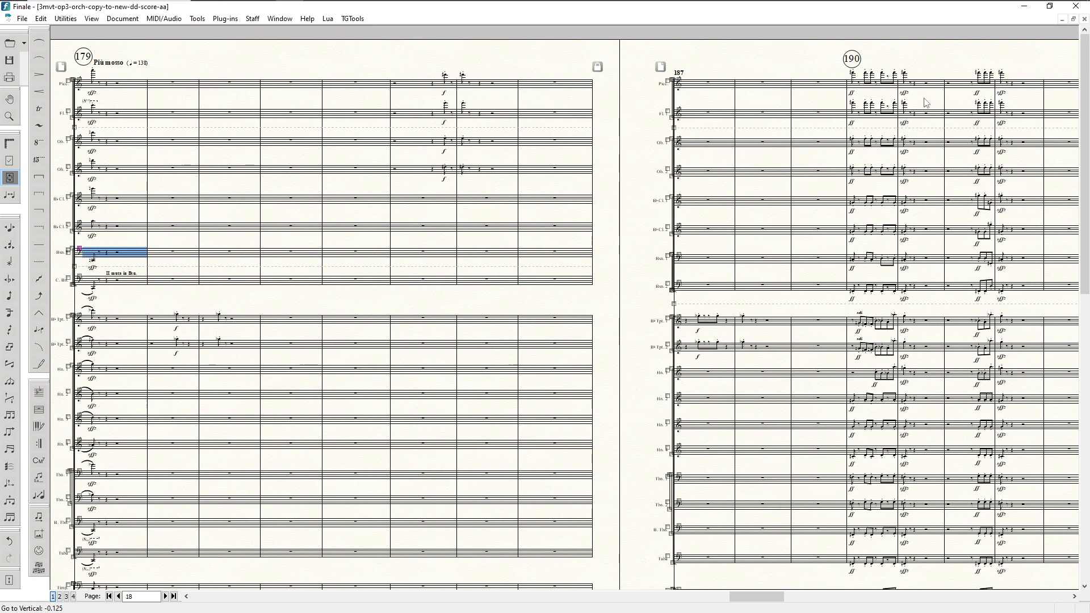
left_click(753, 143, "shift")
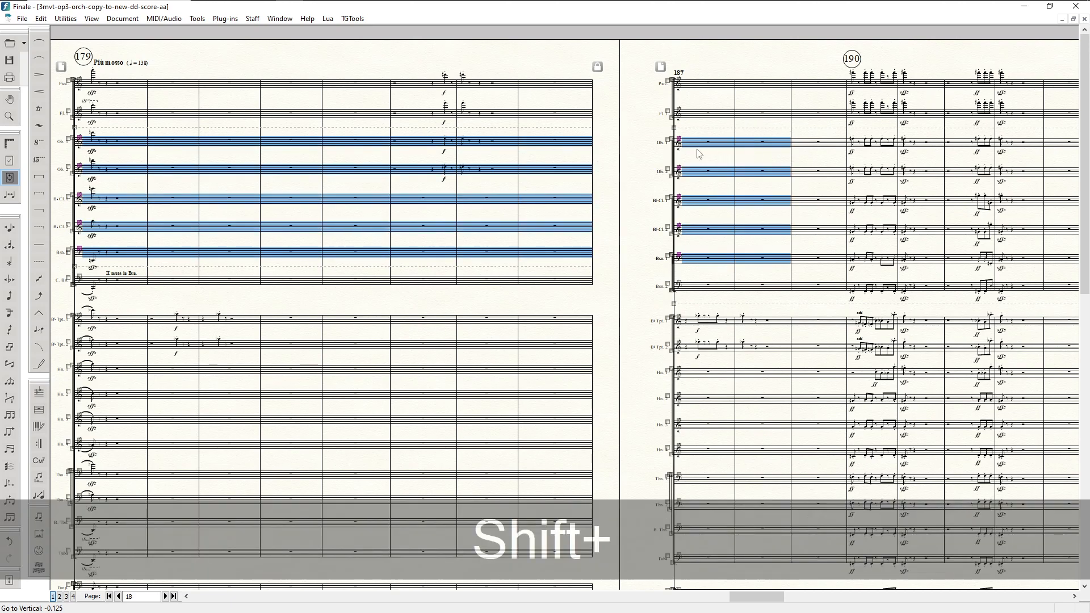
left_click(253, 19)
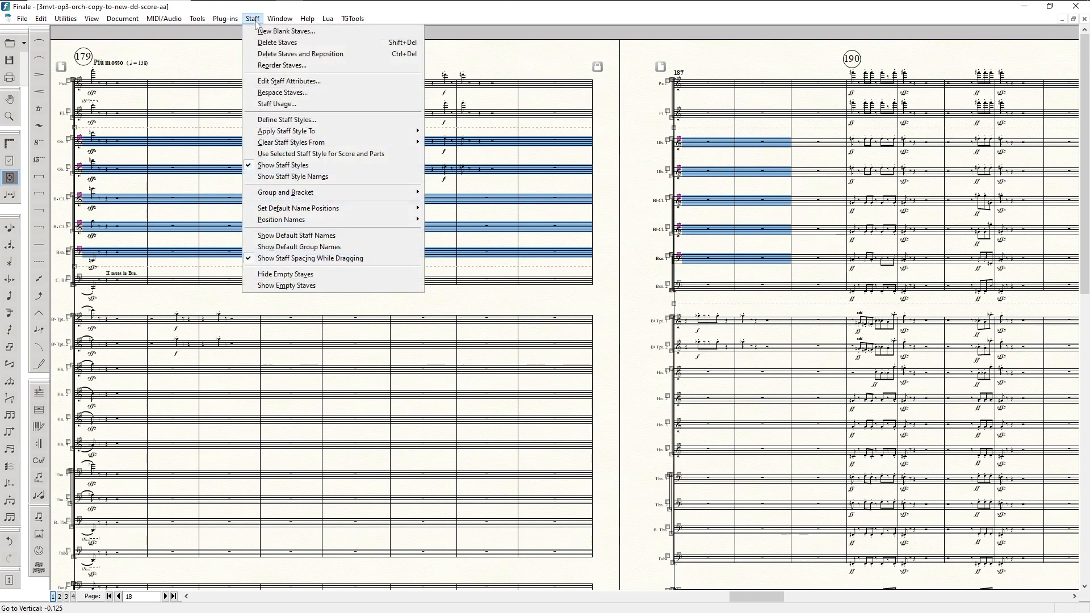
left_click(287, 93)
left_click(545, 352)
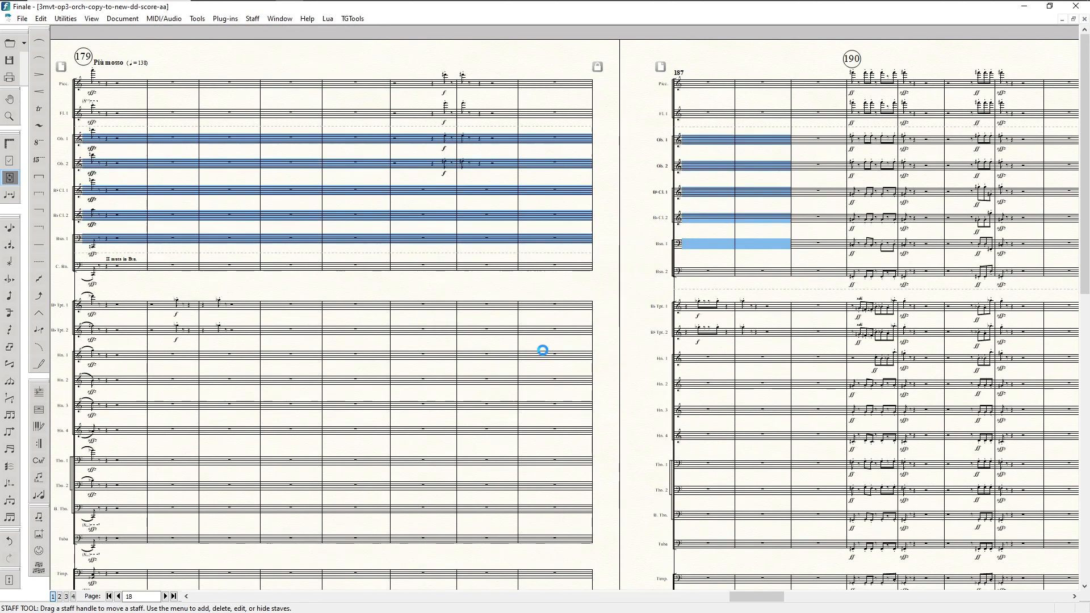
left_click(390, 228)
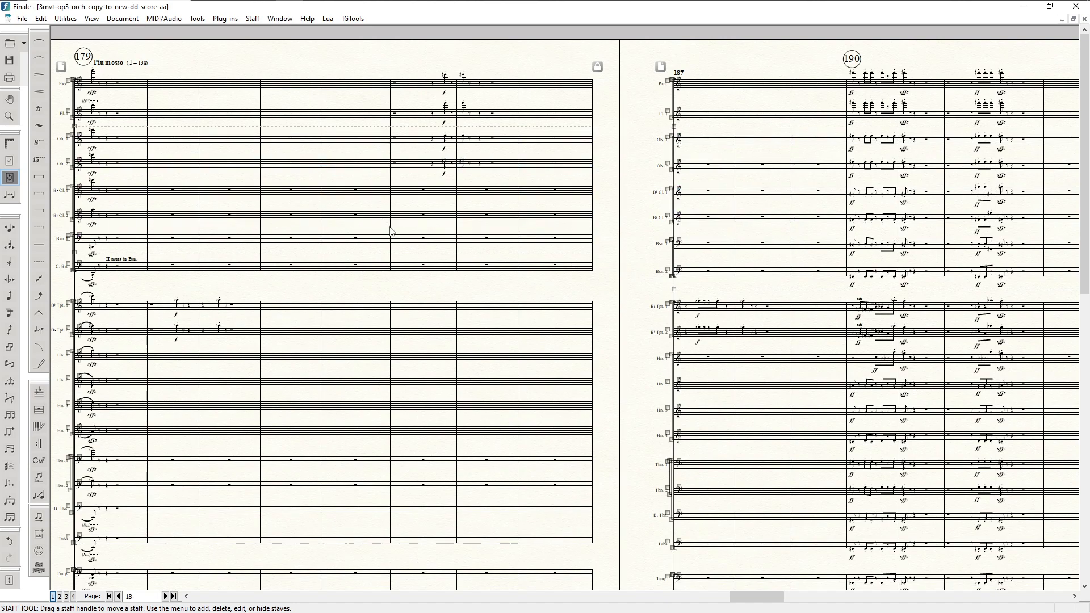
- Compare the vertical layout of the pages at measures 179 and 187 with the neighbouring pages ending at measure 178 and starting at 197
scroll(404, 256, "down", 1)
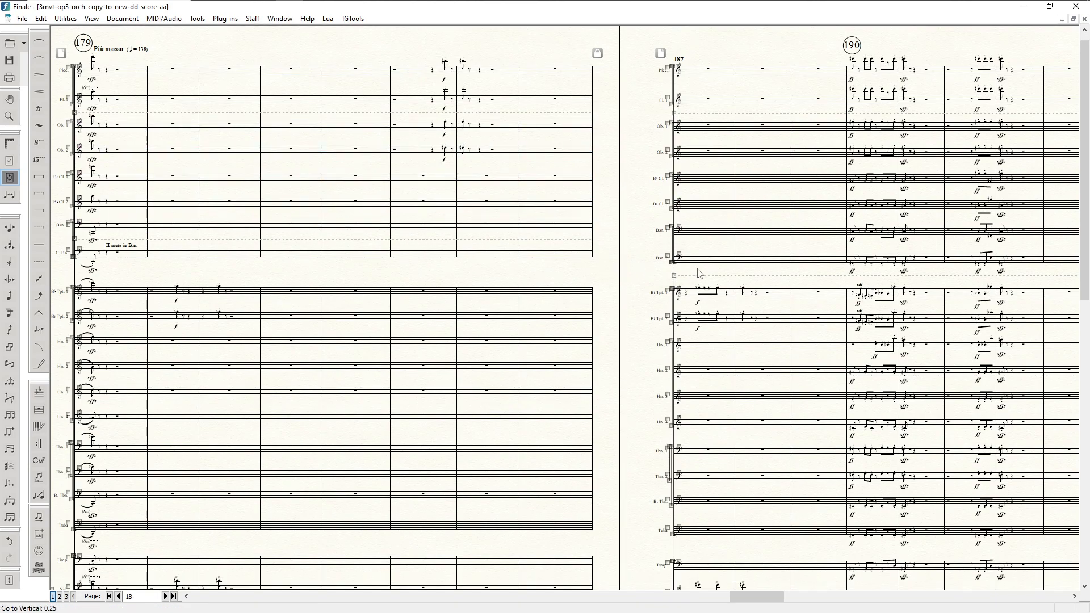
scroll(703, 279, "right", 5)
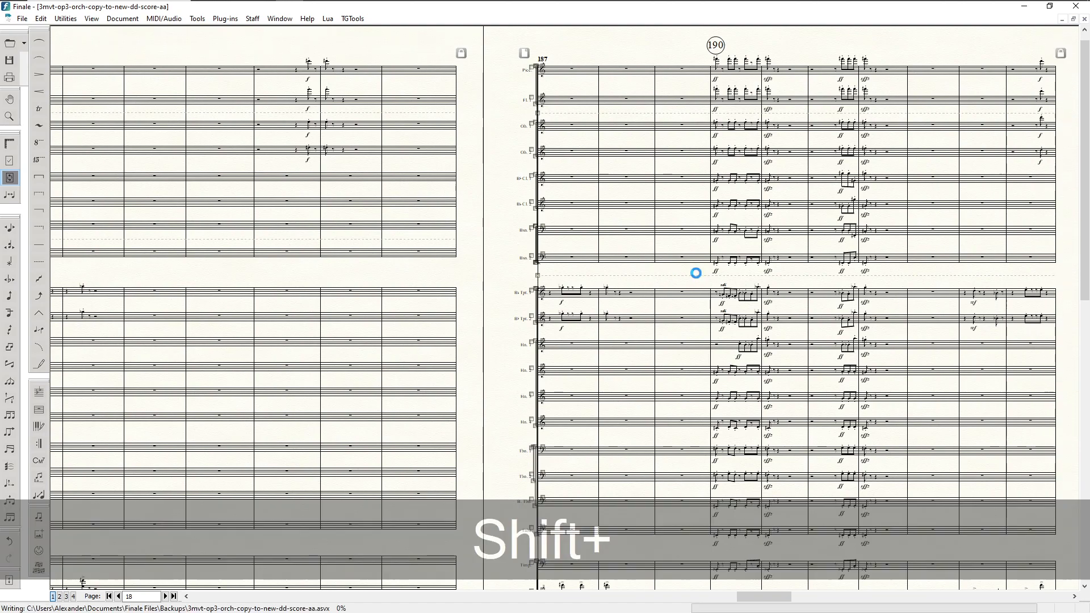
scroll(696, 273, "down", 20)
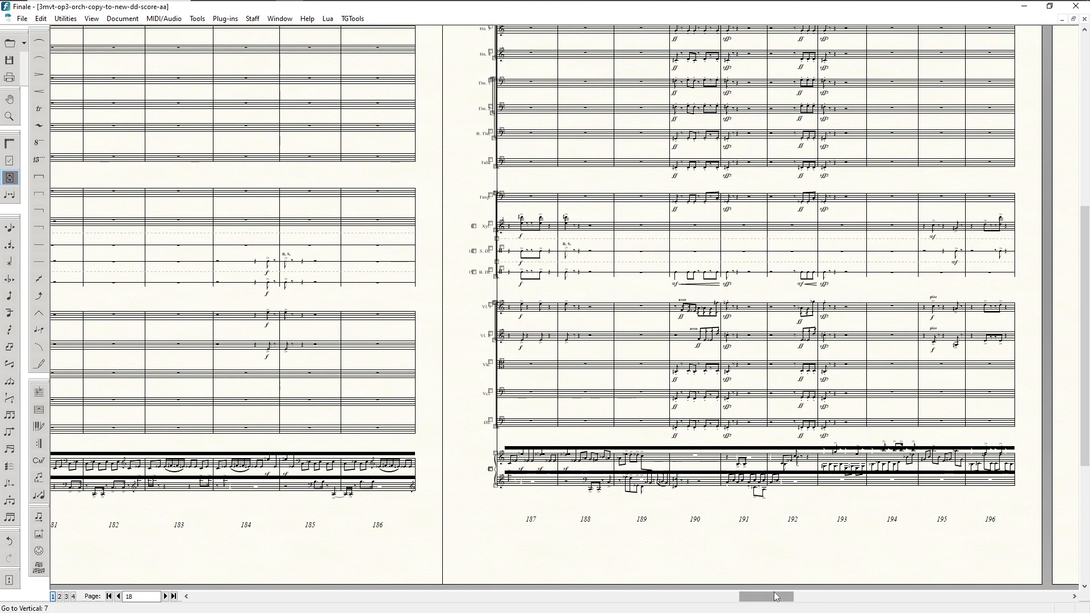
left_click_drag(775, 594, 793, 596)
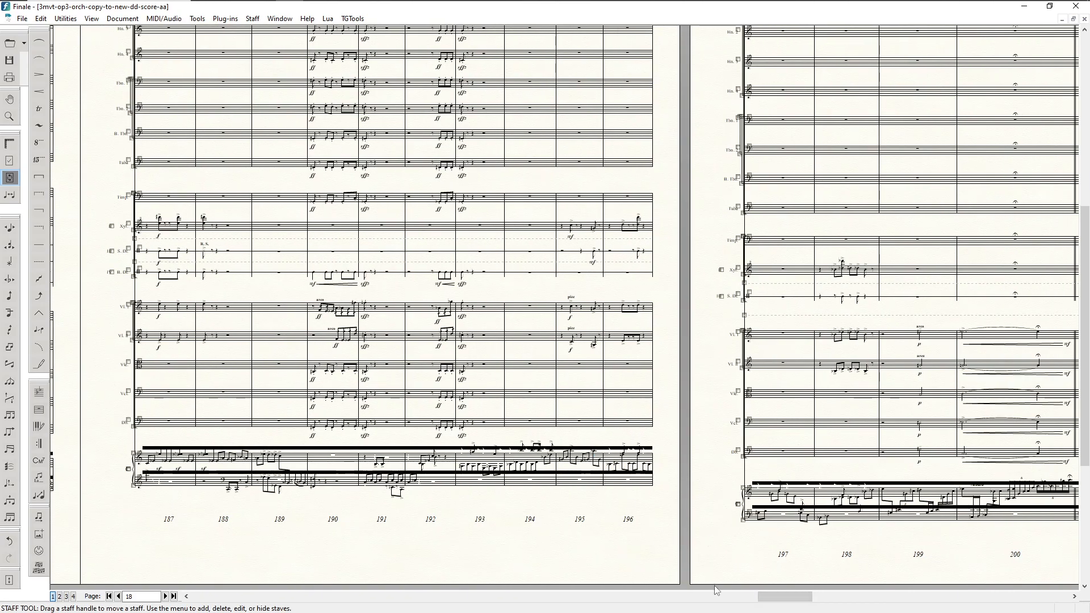
left_click(731, 598)
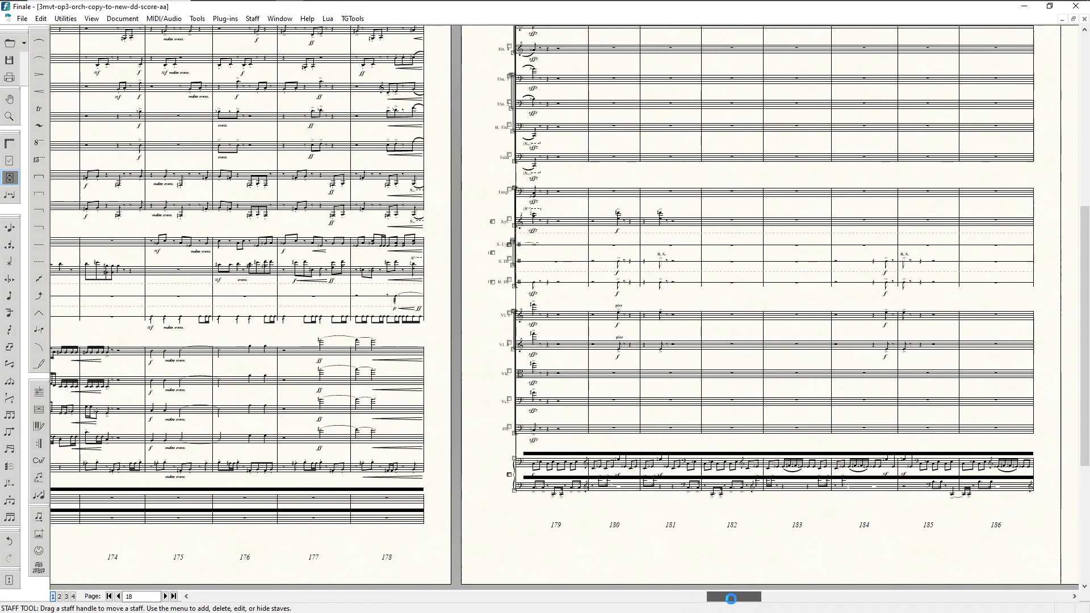
scroll(437, 127, "up", 5)
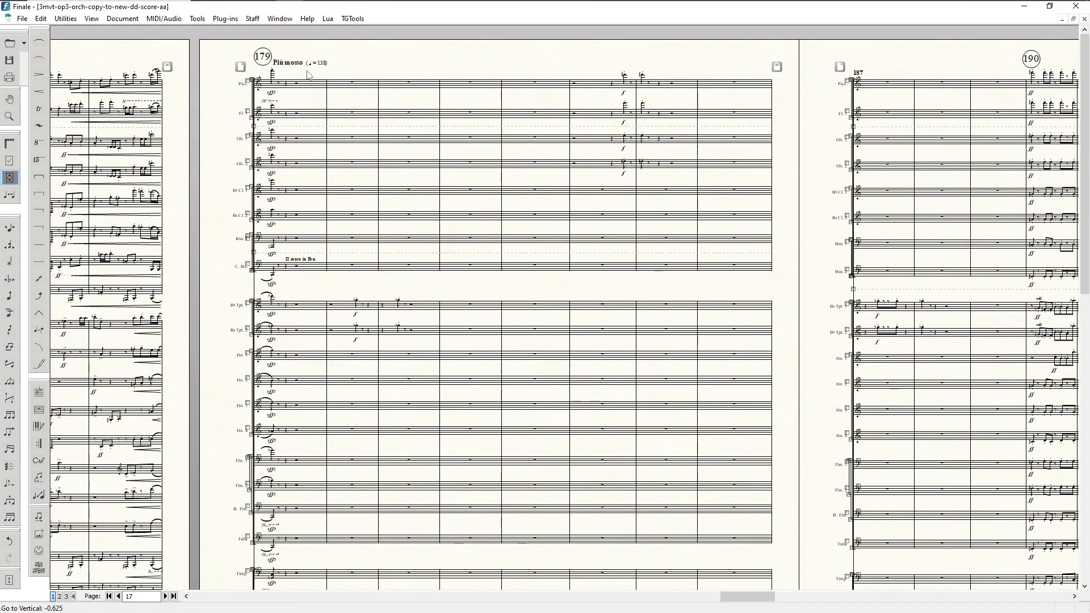
- Switch to page layout editing, lower the system starting at measure 179 slightly, and check its fit at the page bottom
key("F9")
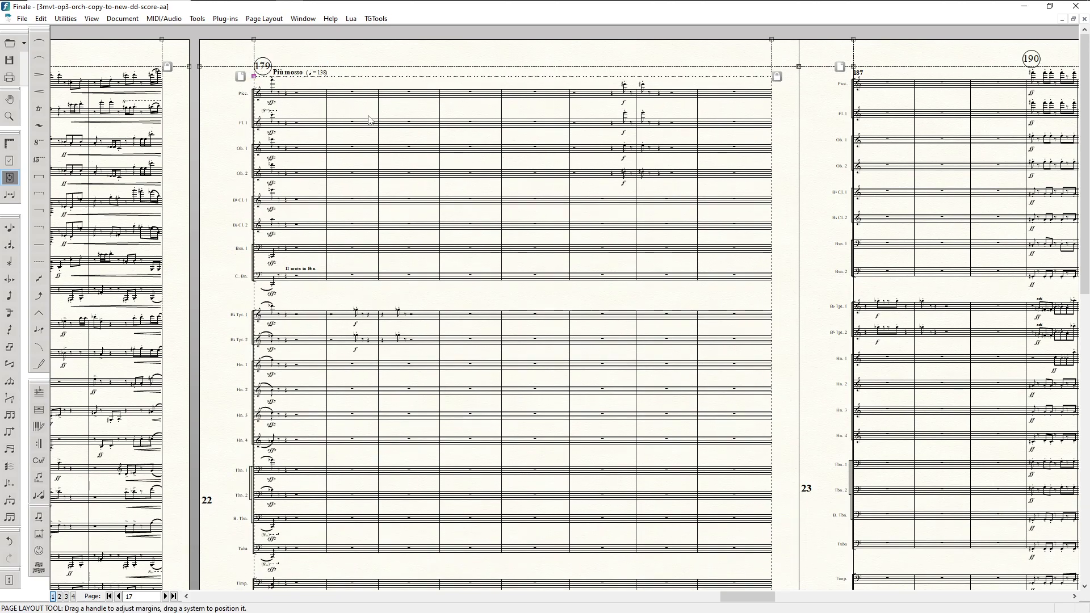
scroll(419, 189, "down", 8)
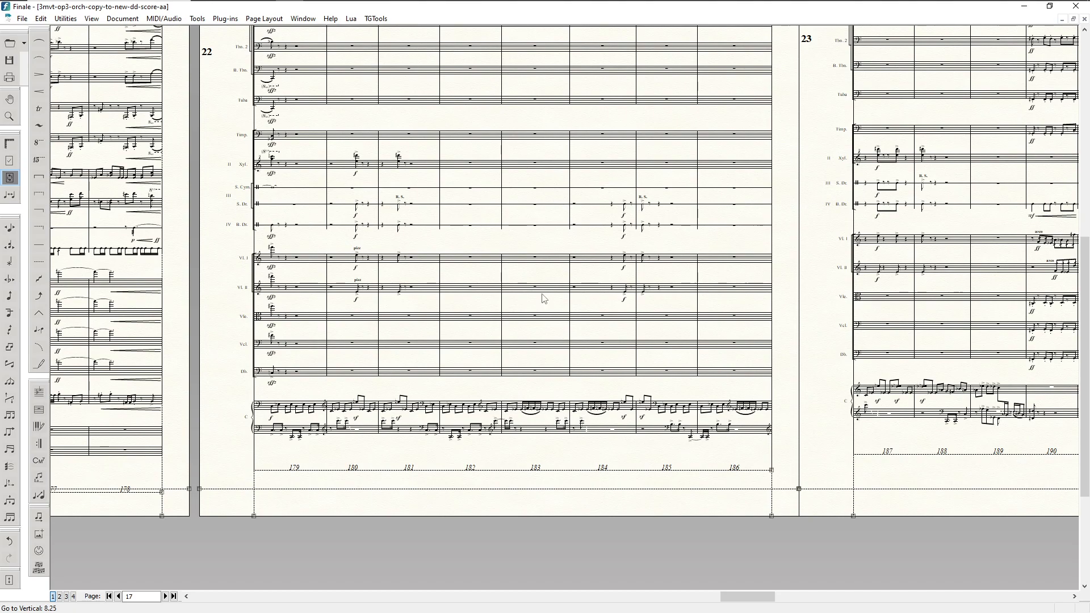
scroll(438, 309, "up", 7)
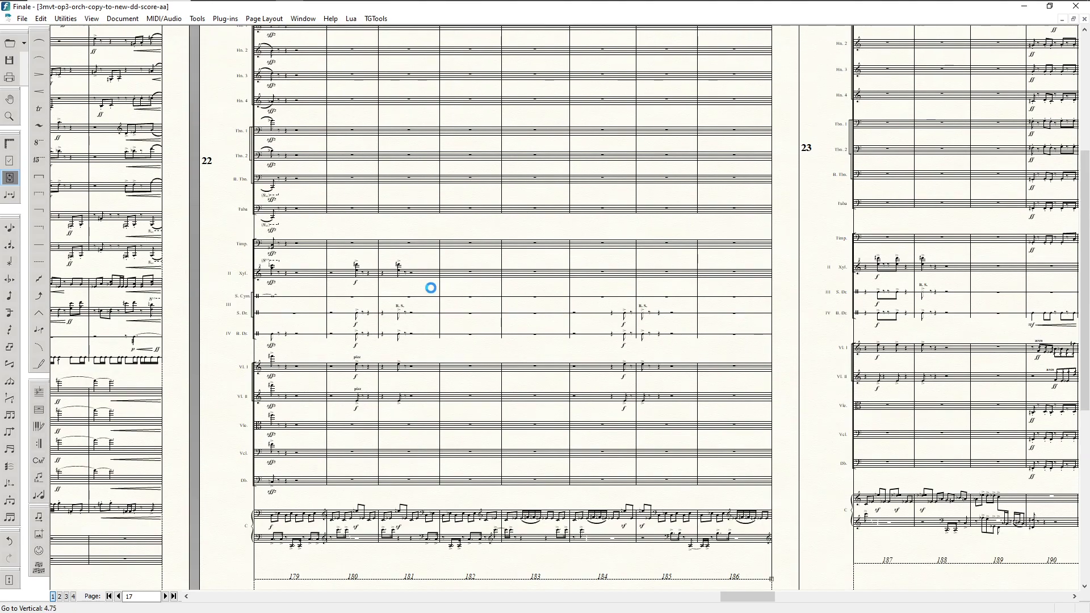
scroll(393, 212, "up", 1)
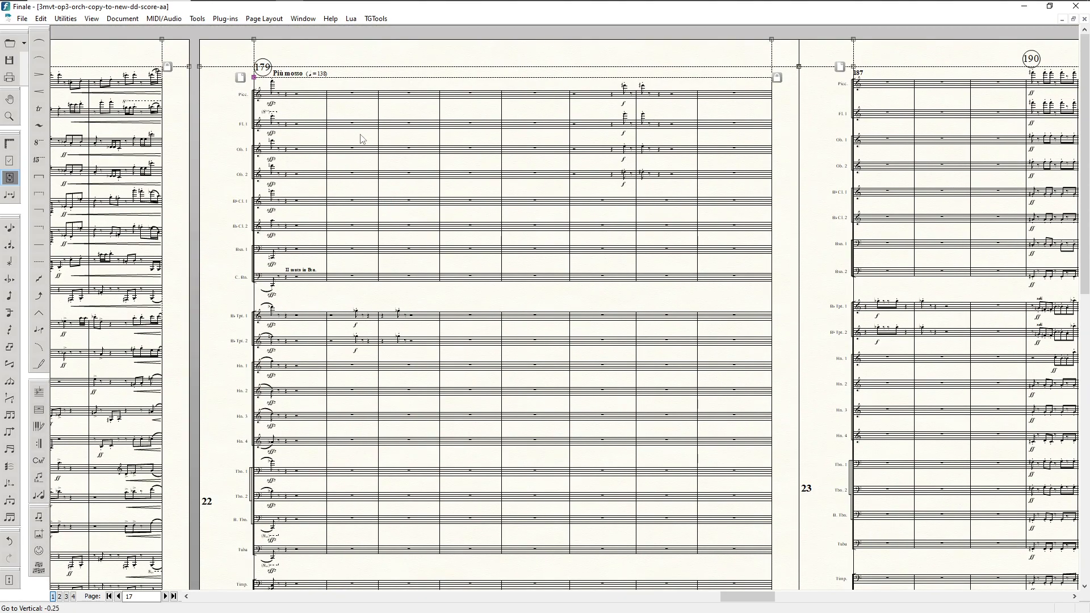
- Undo the system moves on the page at measure 179 and the tightening of the oboe through bassoon staves
key("ctrl+z")
key("ctrl+z")
key("ctrl+z")
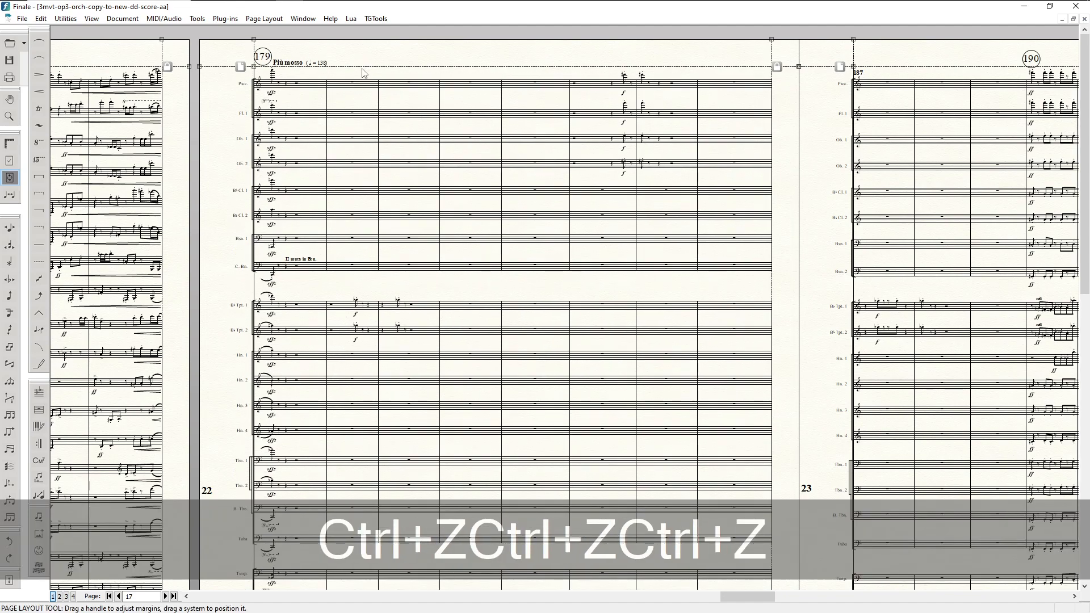
key("ctrl+z")
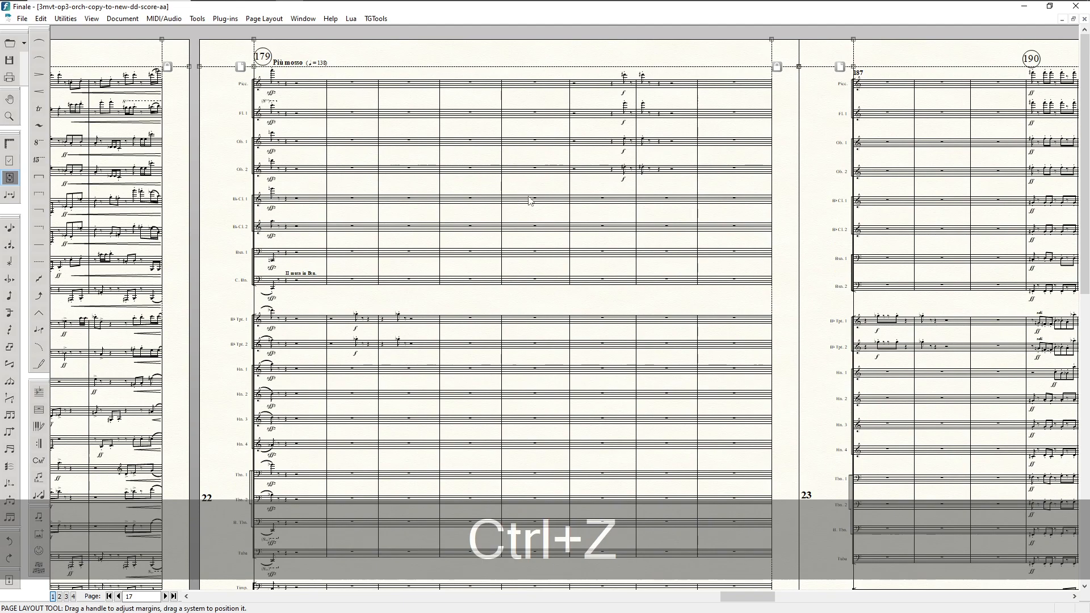
- Move the whole system starting at measure 179 slightly down the page and check its clearance at the bottom margin
scroll(457, 300, "down", 6)
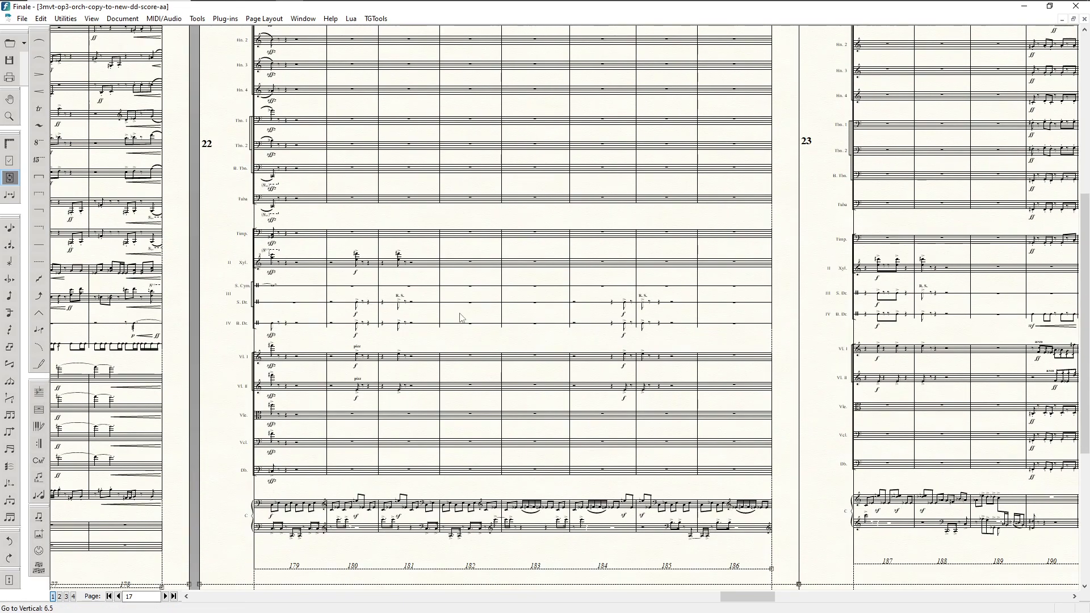
scroll(461, 317, "down", 2)
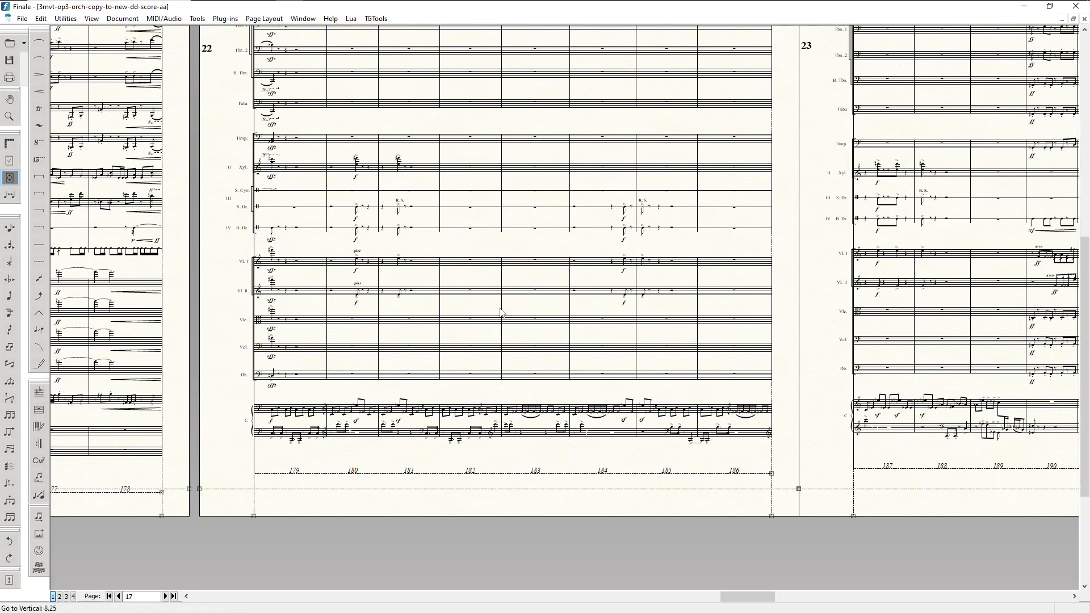
scroll(500, 311, "up", 7)
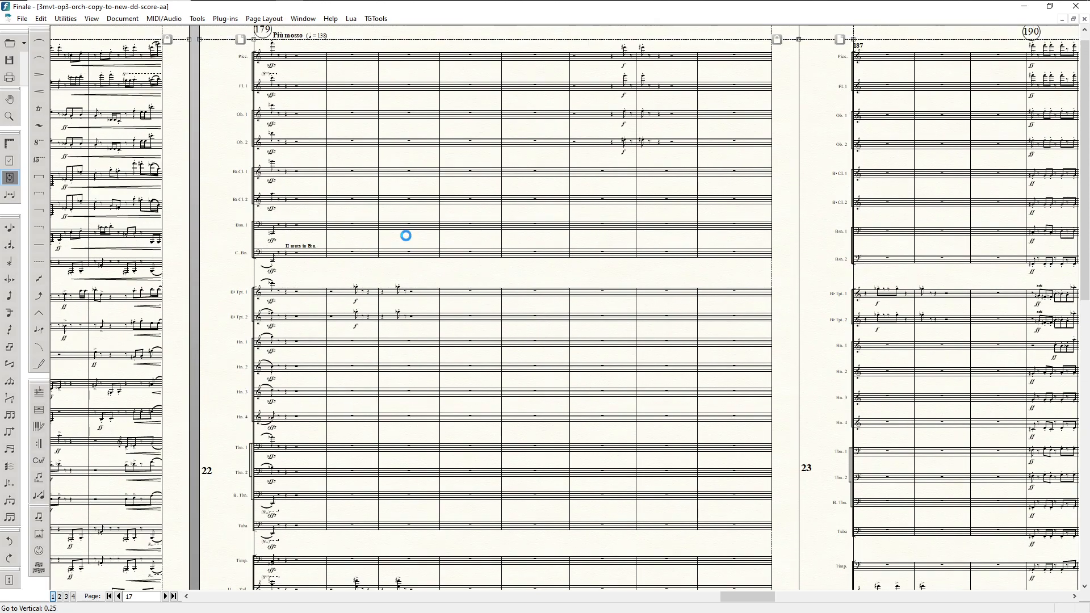
scroll(406, 236, "up", 1)
left_click_drag(443, 224, 464, 261)
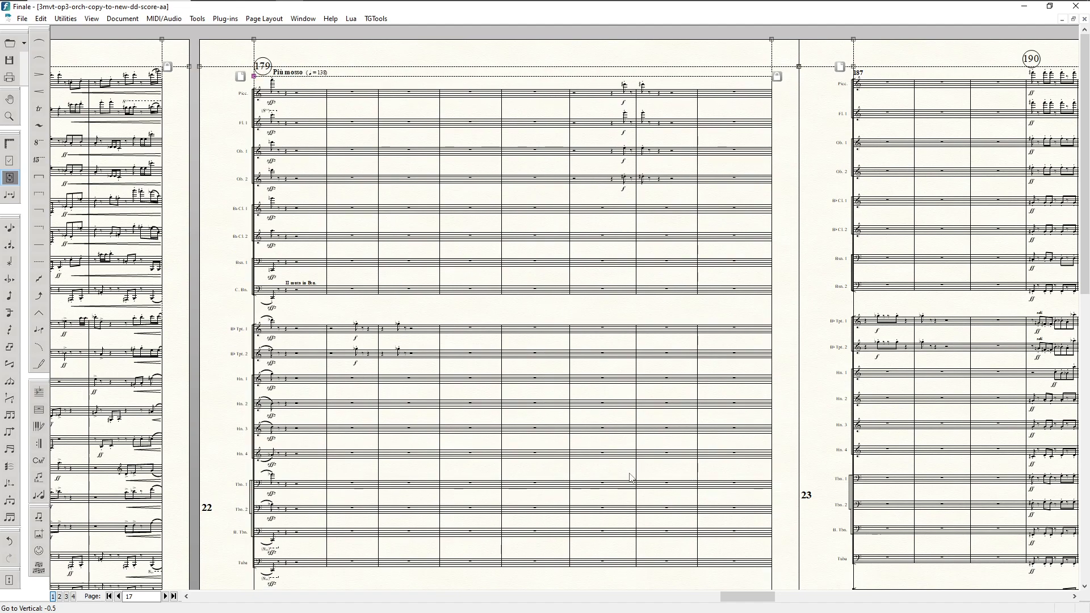
scroll(700, 511, "down", 3)
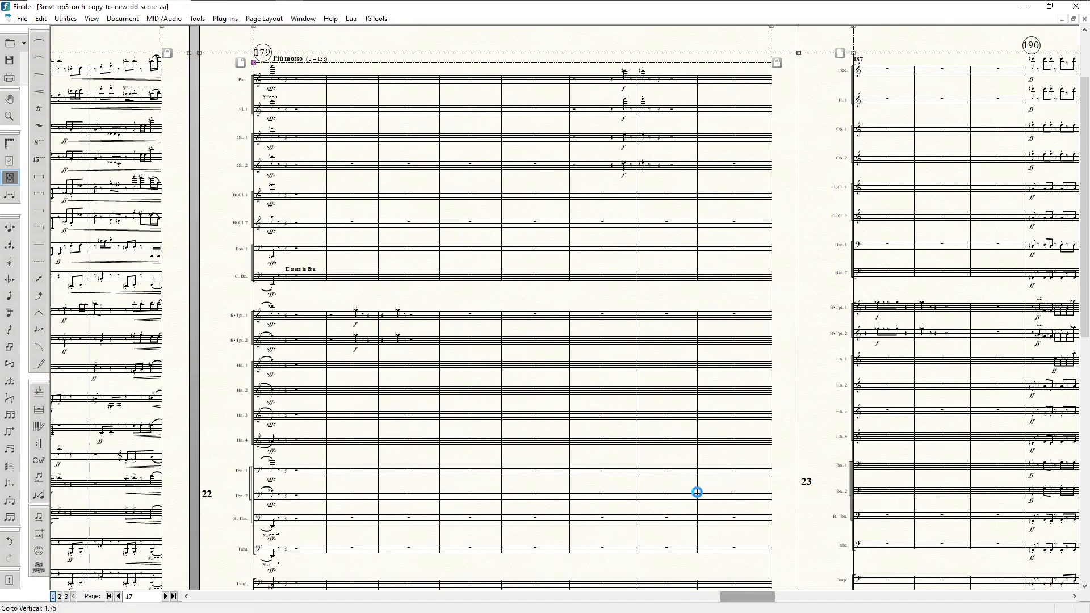
scroll(700, 496, "down", 4)
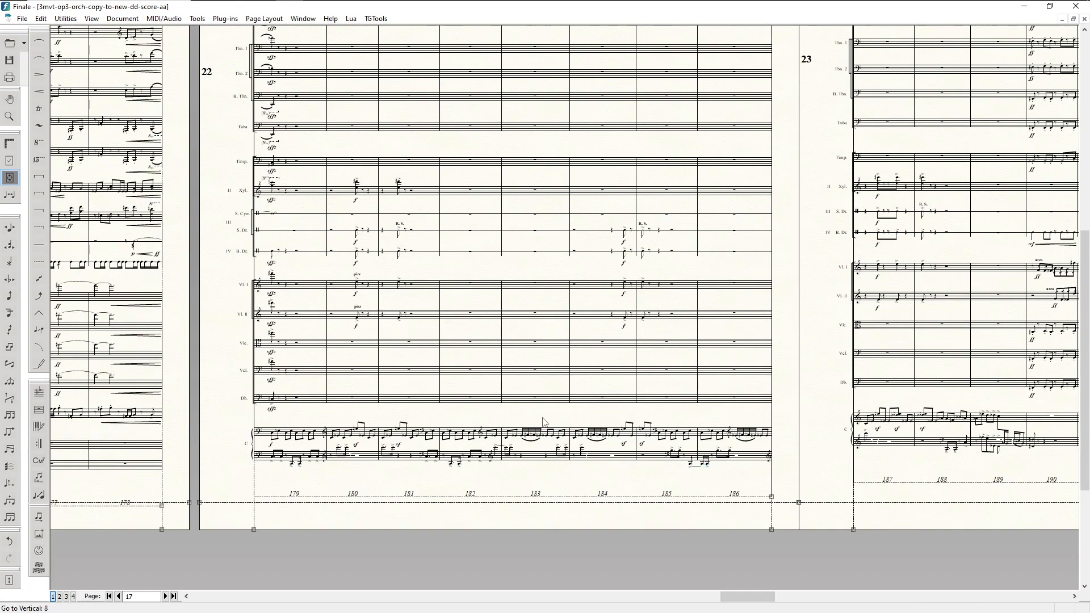
- Try lowering the system starting at measure 179 a little further and the system starting at measure 187 to match, checking their page fit
left_click_drag(378, 288, 378, 296)
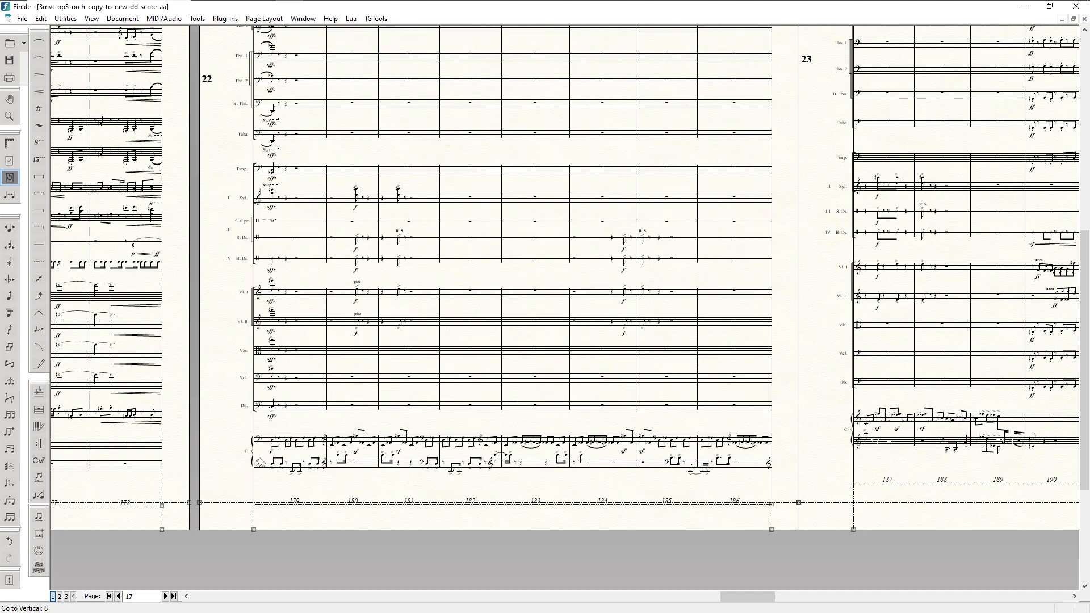
left_click_drag(766, 596, 795, 596)
left_click_drag(550, 379, 548, 398)
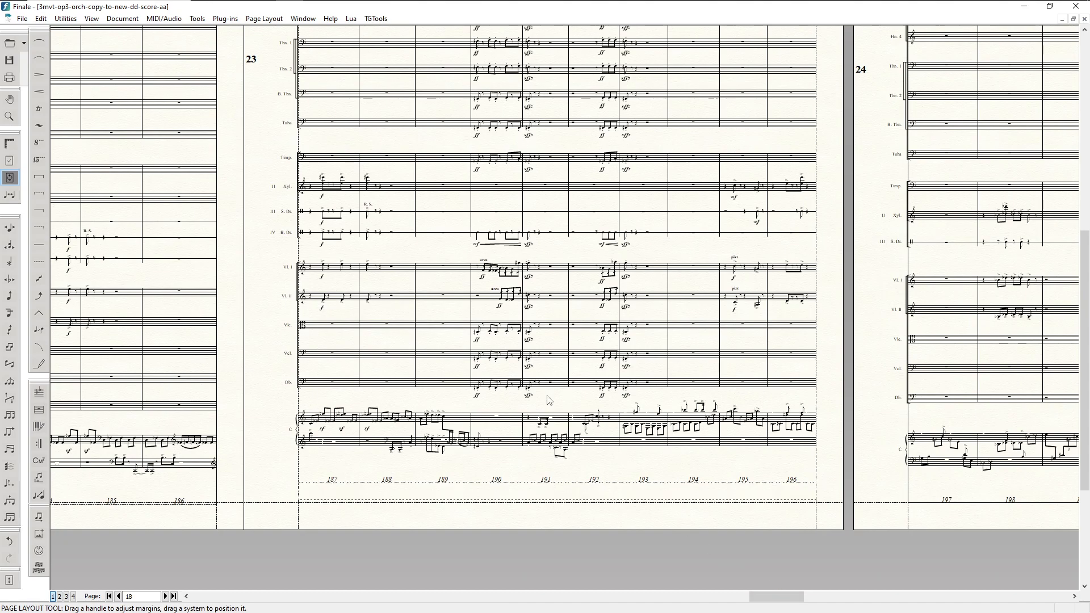
scroll(548, 399, "up", 8)
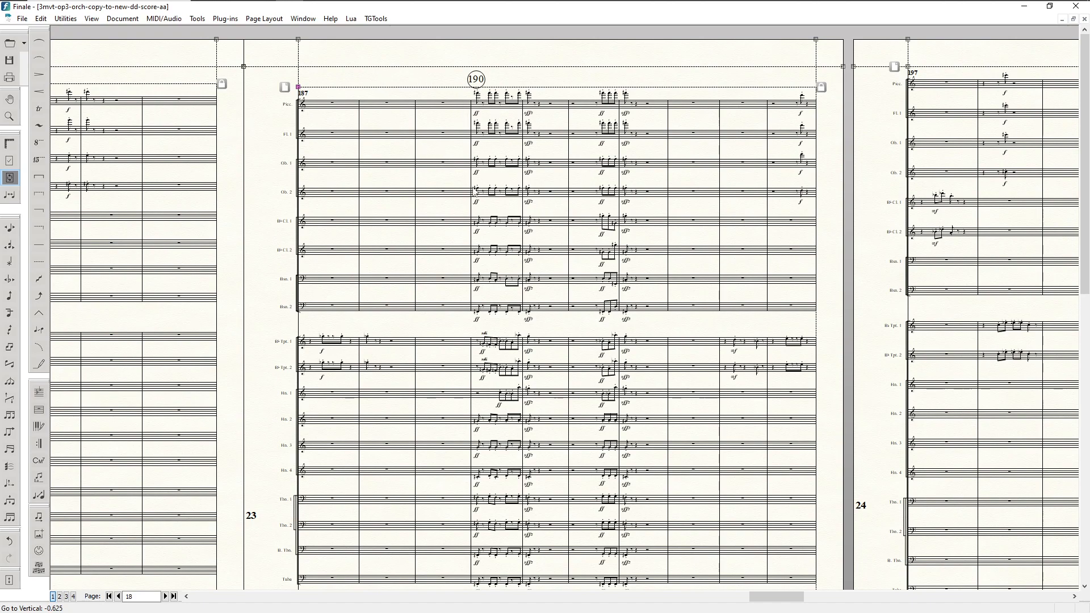
scroll(542, 275, "down", 4)
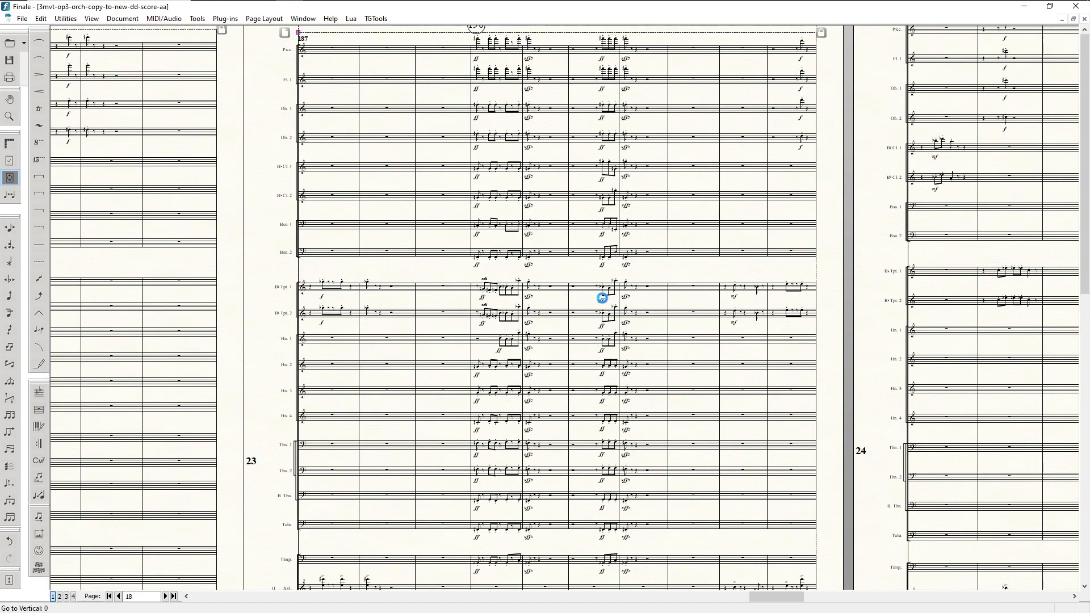
scroll(608, 301, "up", 4)
scroll(828, 486, "down", 9)
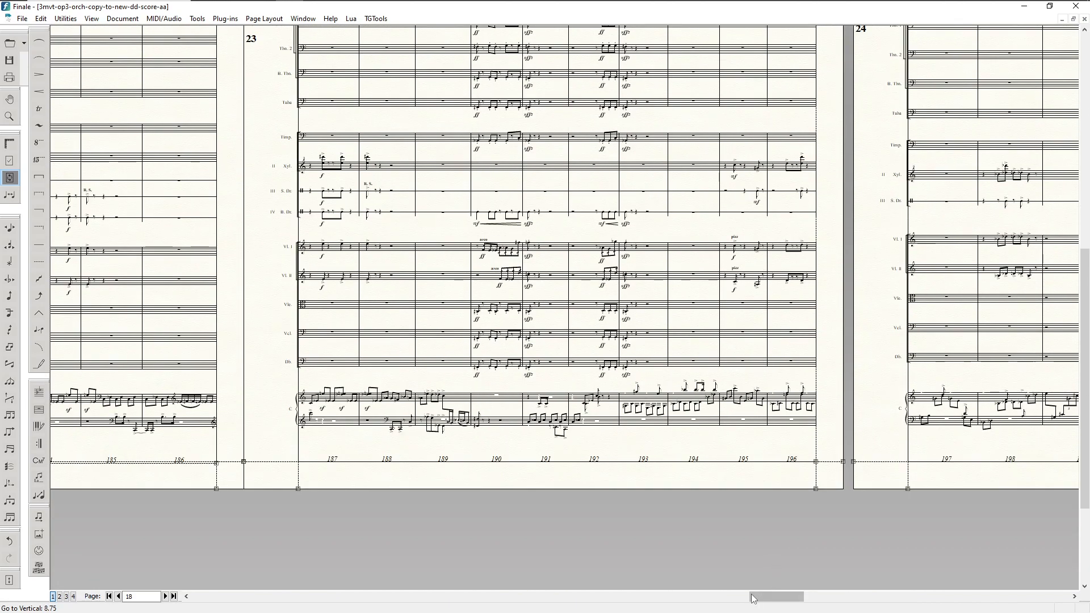
- Undo the downward moves of the systems starting at measures 179 and 187, returning both to the top margin
mouse_move(755, 598)
left_mouse_down()
mouse_move(718, 604)
mouse_move(745, 598)
left_mouse_up()
scroll(732, 464, "up", 2)
scroll(732, 464, "up", 8)
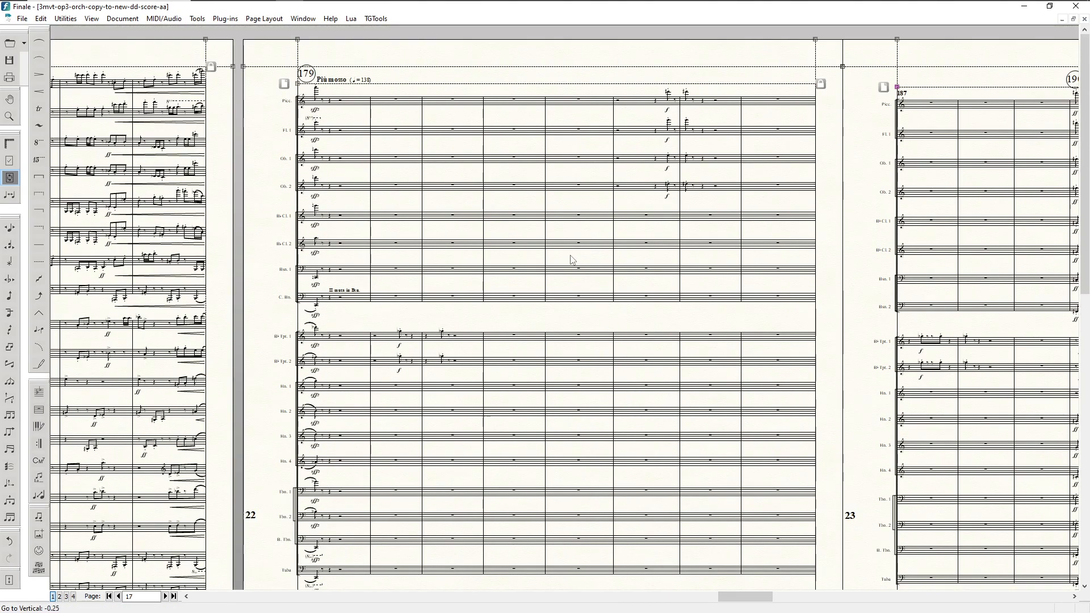
key("ctrl+z")
key("ctrl+z")
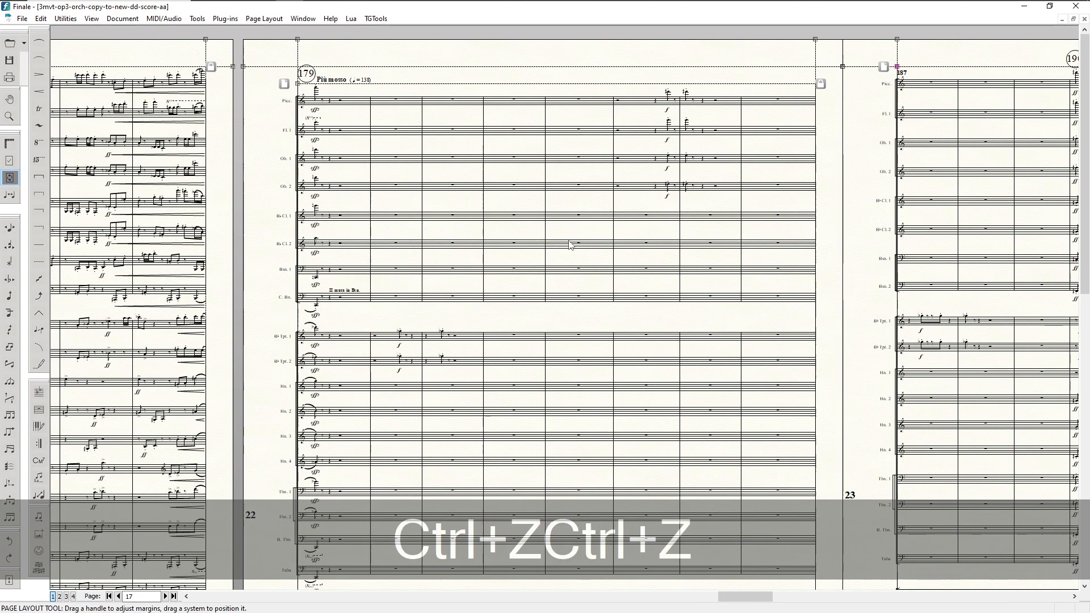
key("ctrl+z")
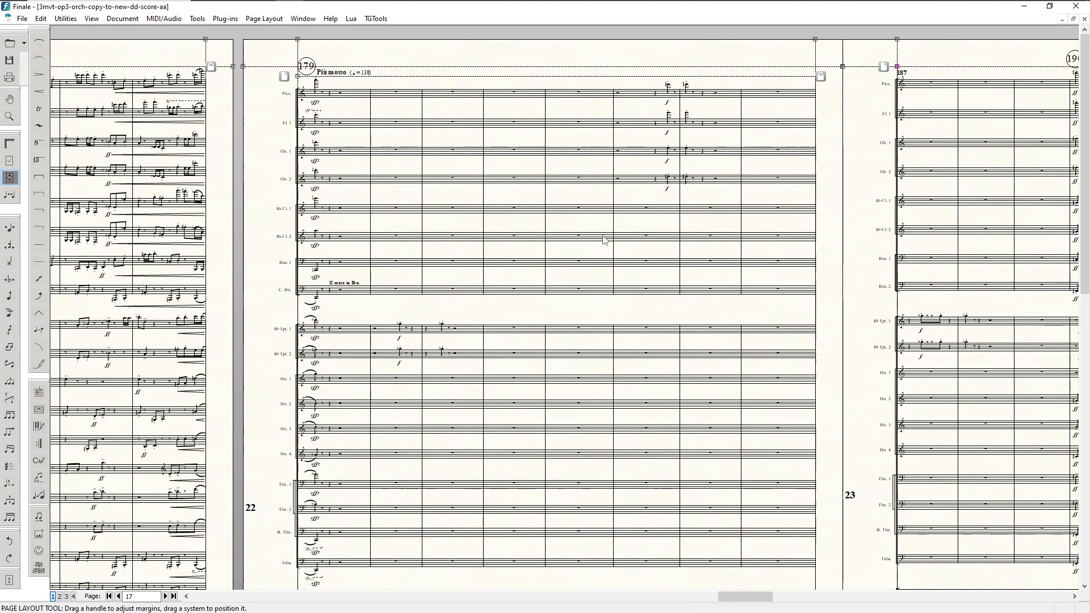
scroll(605, 239, "down", 5)
key("ctrl+z")
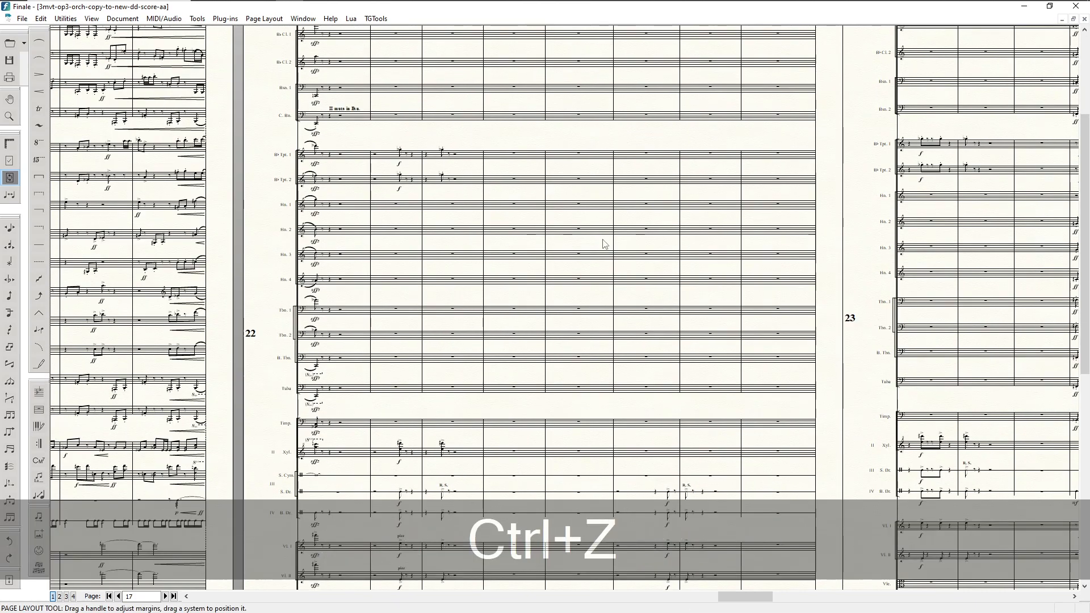
scroll(600, 244, "down", 3)
scroll(597, 246, "up", 2)
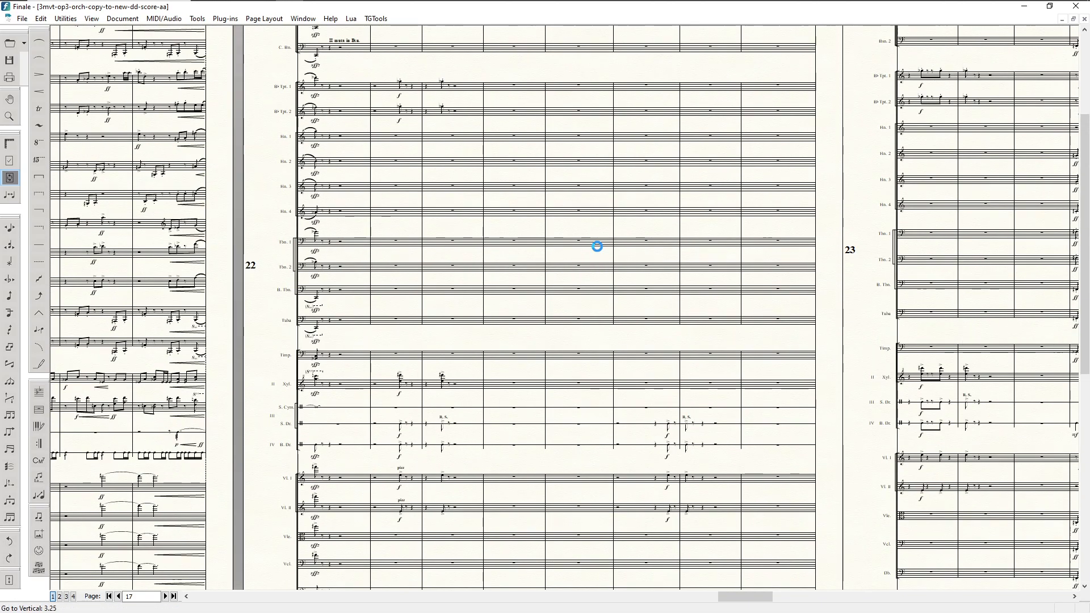
scroll(597, 246, "up", 4)
key("ctrl+z")
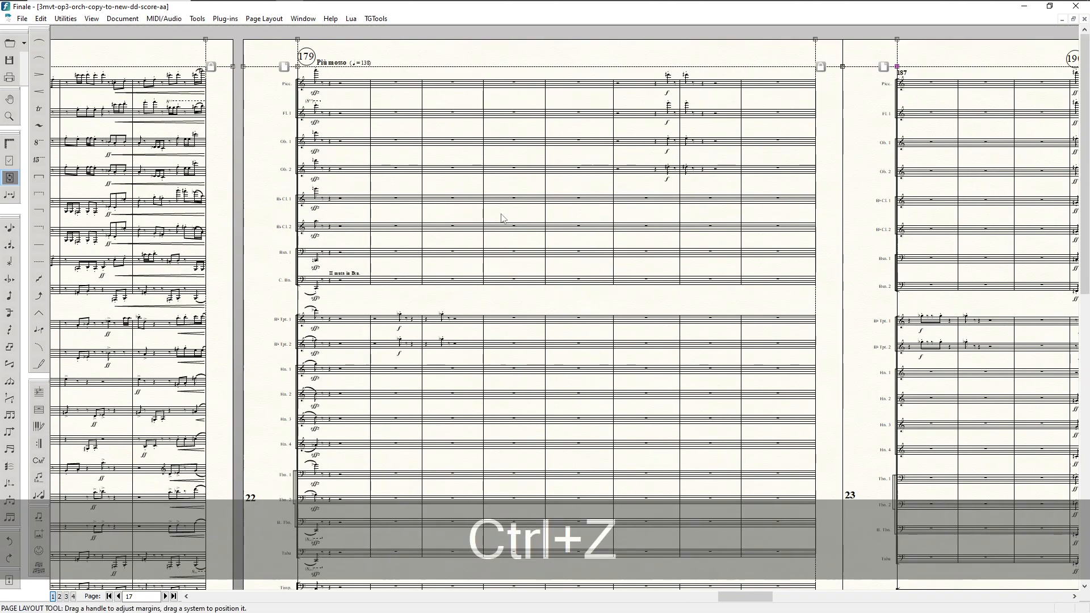
- Undo the layout update and the tightening of the trombone and tuba staves on the pages at measures 179 and 187
scroll(504, 268, "down", 7)
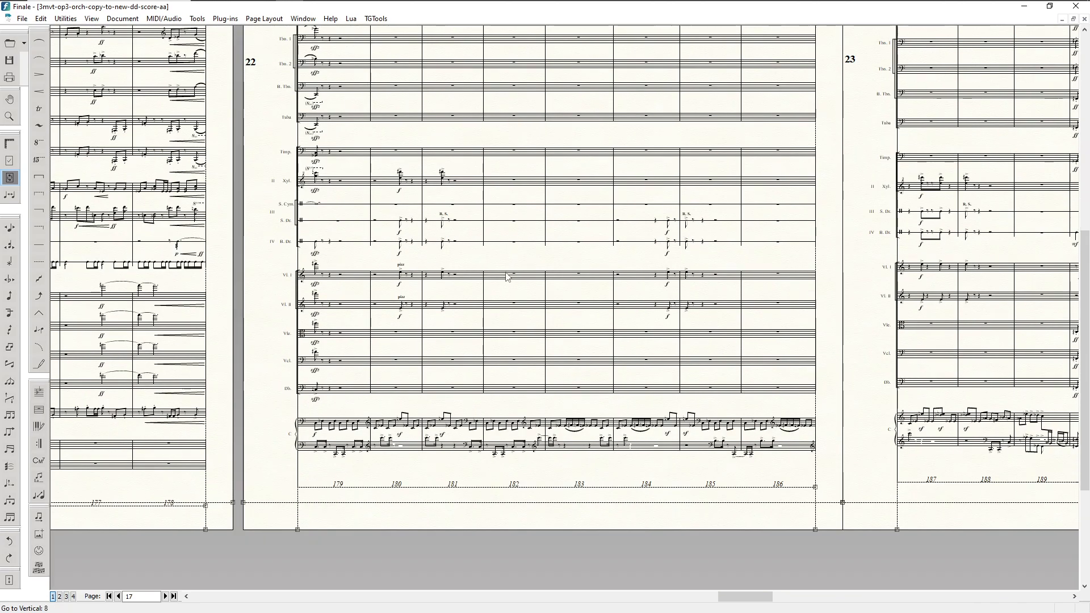
left_click(41, 19)
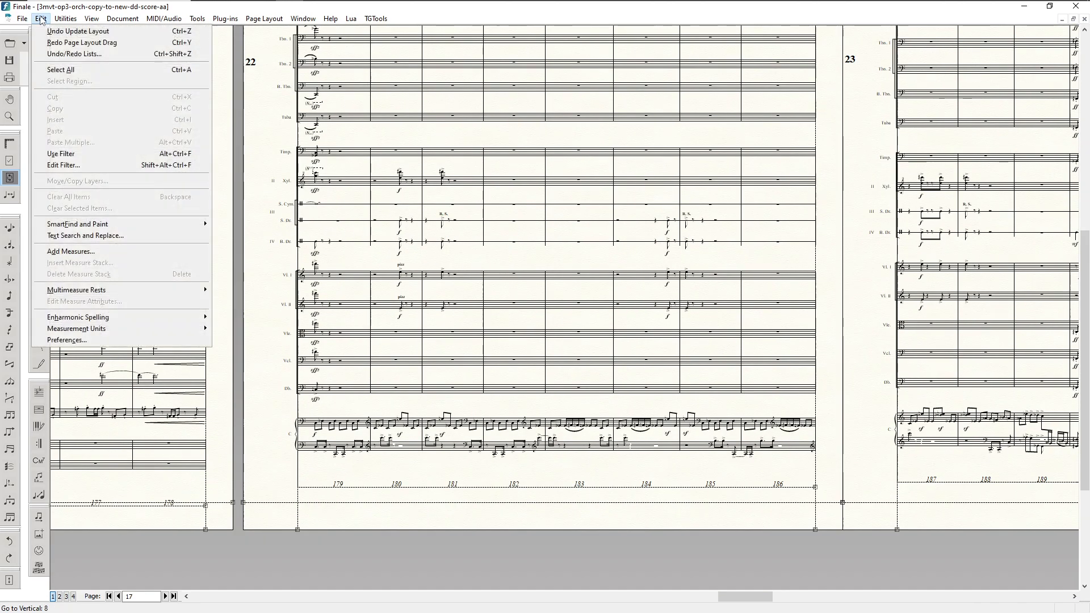
left_click(355, 142)
key("ctrl+z")
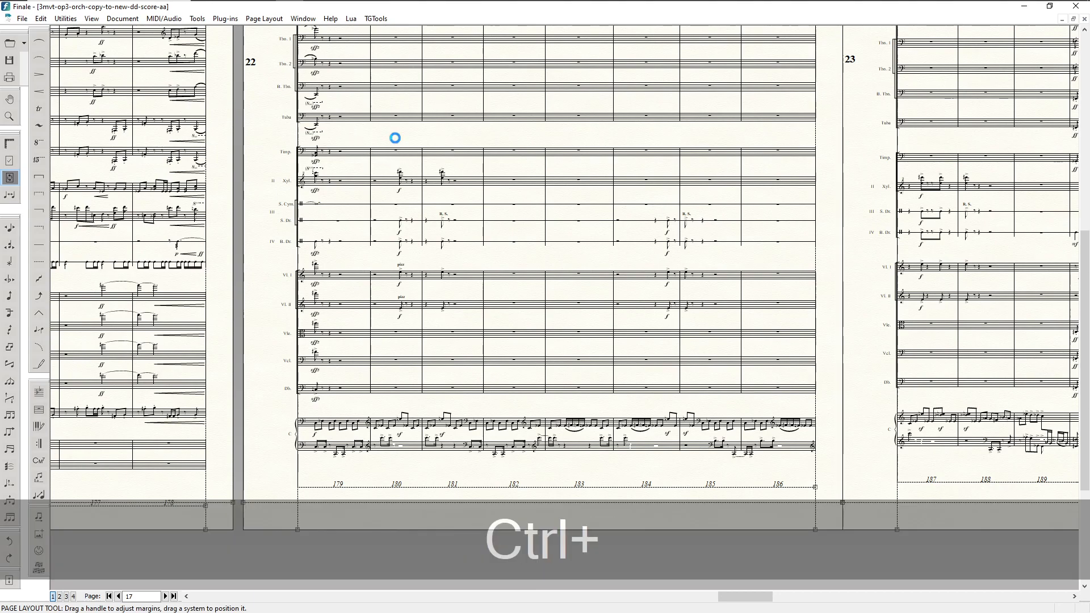
key("ctrl+z")
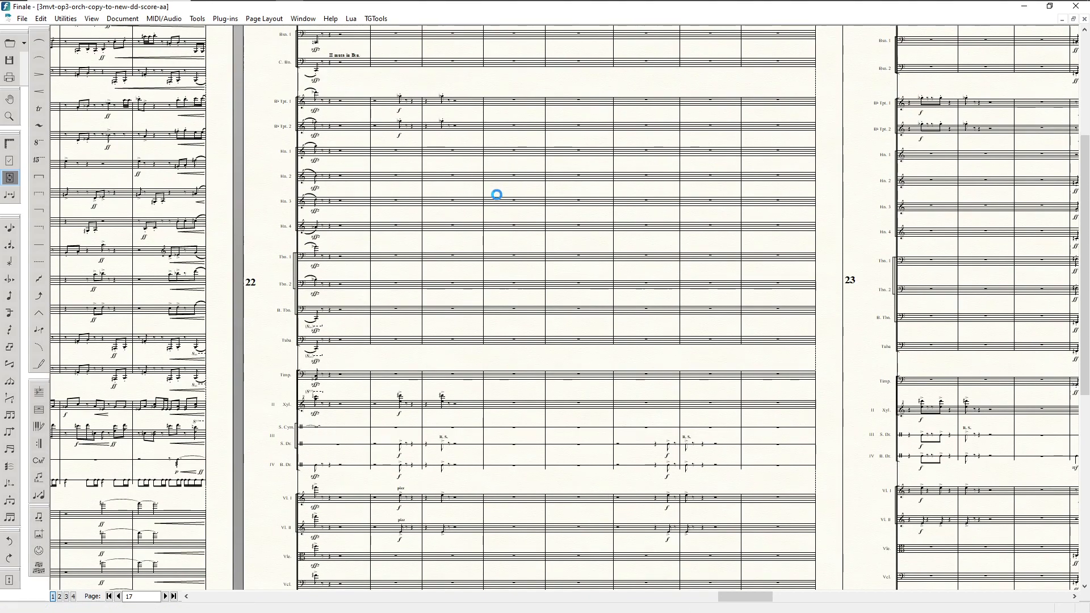
scroll(509, 217, "up", 10)
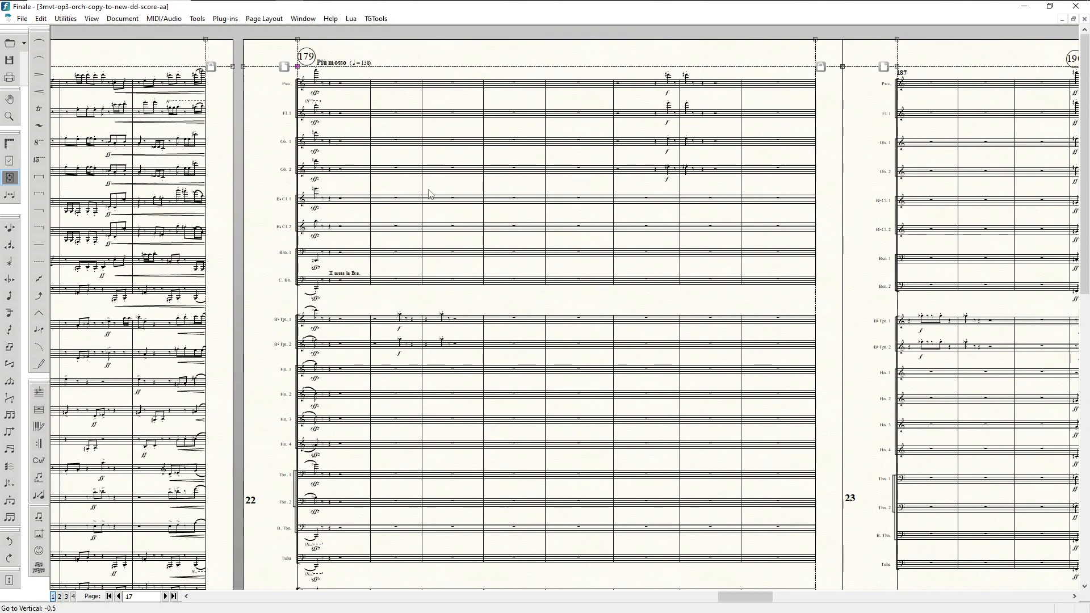
- Lower the system starting at measure 179 until its measure numbers sit just above the bottom page margin
left_click_drag(429, 183, 429, 192)
scroll(536, 259, "down", 8)
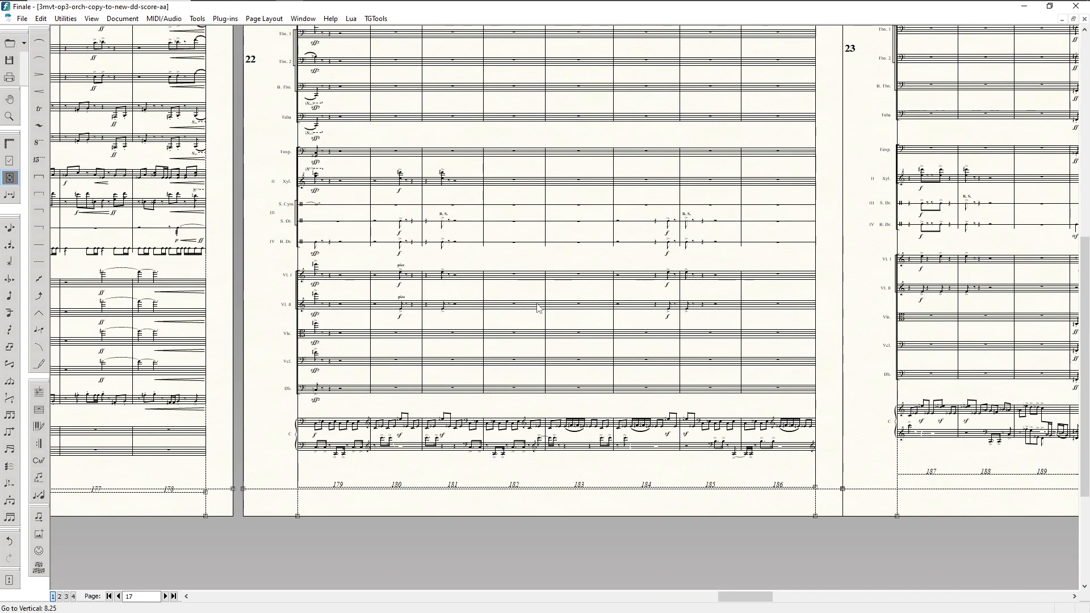
left_click_drag(540, 308, 536, 302)
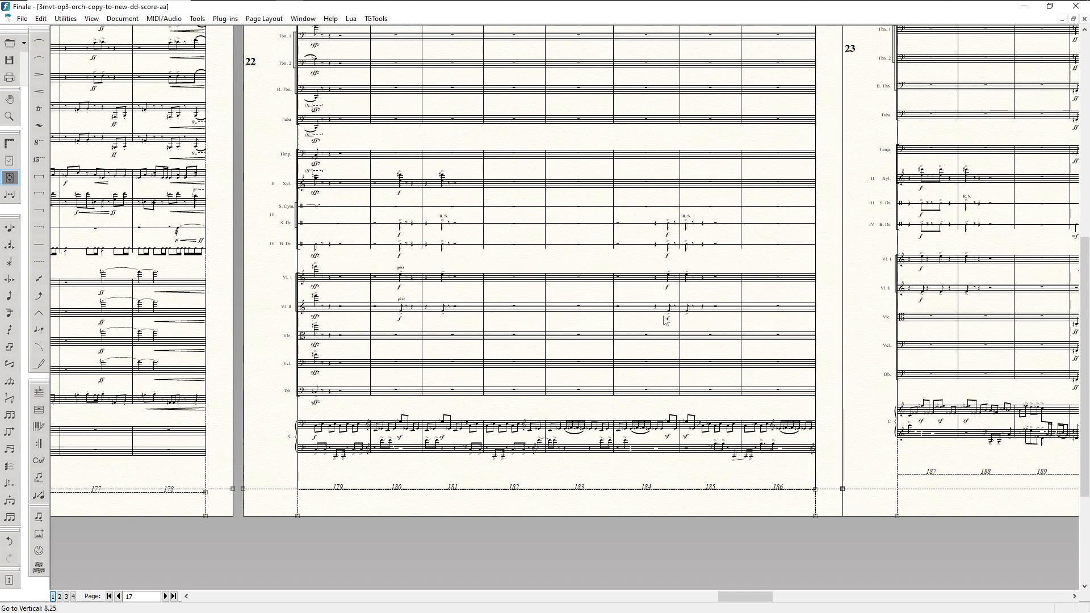
- Lower the system starting at measure 187 so its bottom aligns with the neighbouring page's system, and check the space above it
scroll(675, 331, "right", 5)
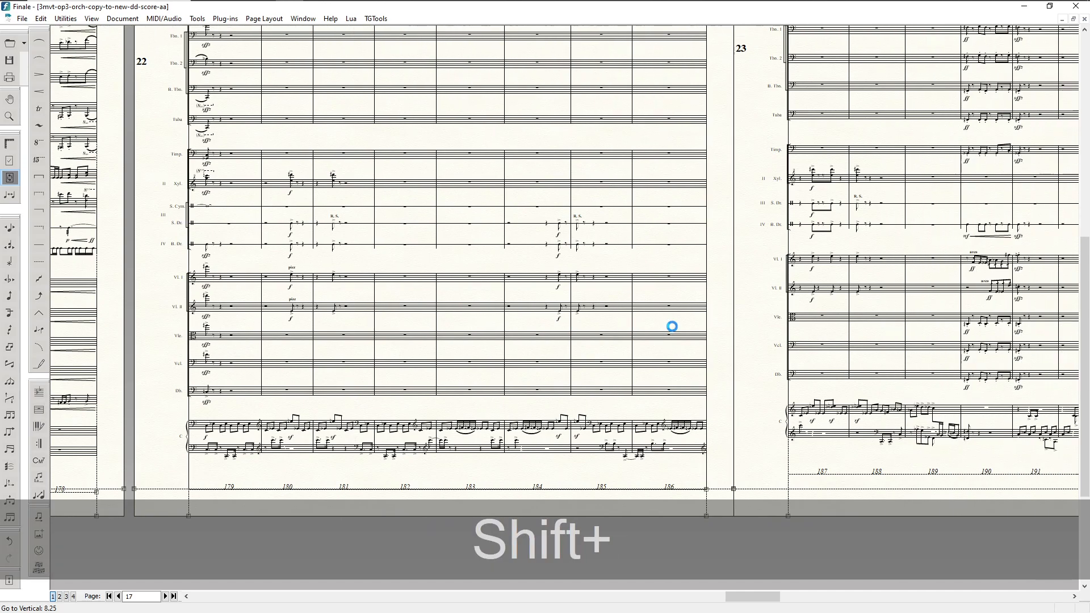
scroll(674, 330, "right", 1)
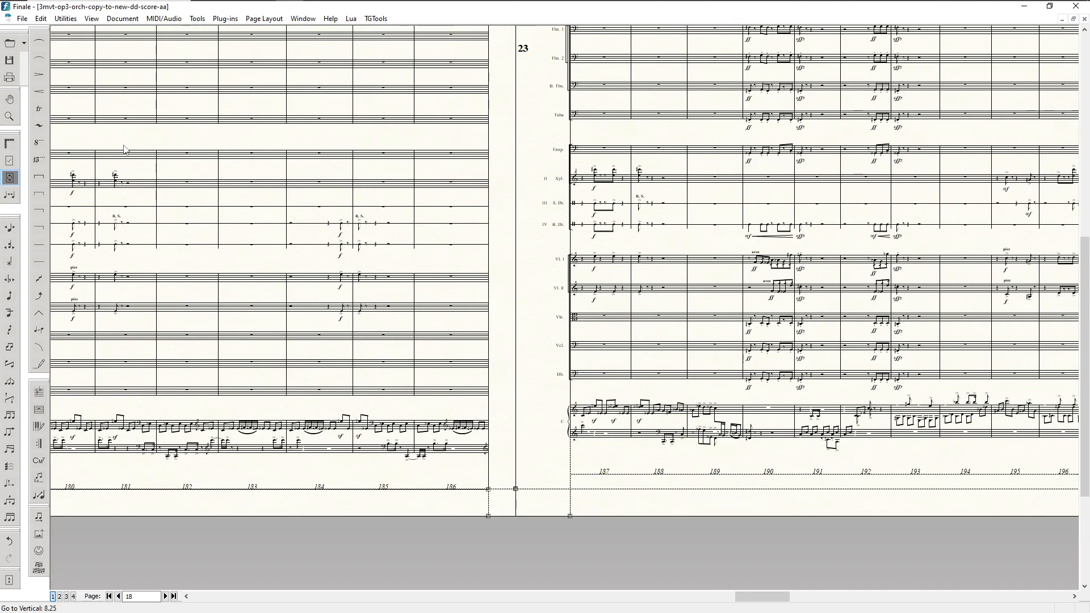
left_click(44, 19)
mouse_move(66, 19)
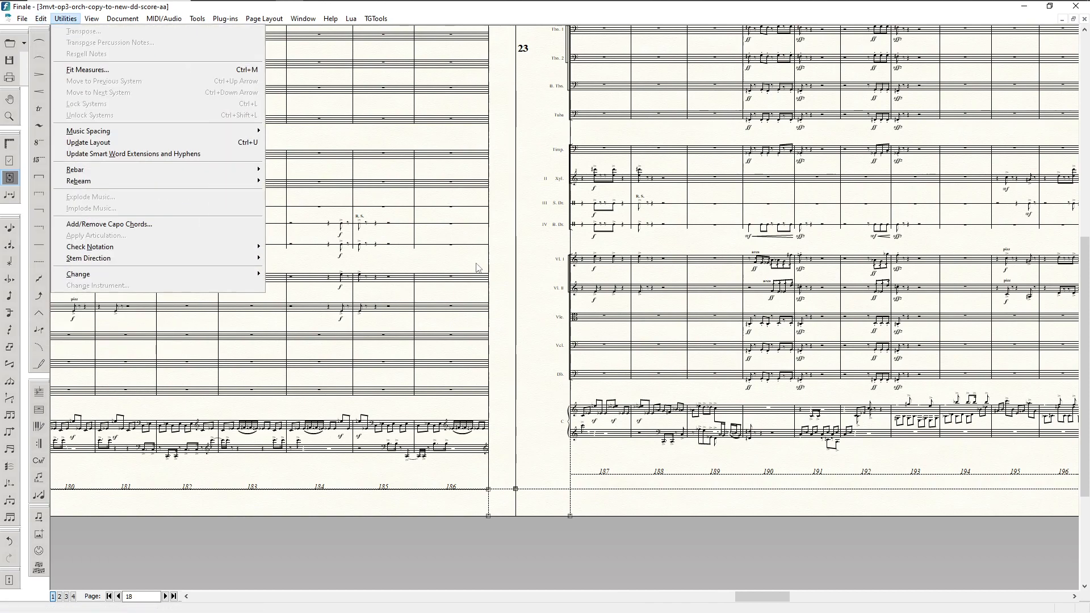
left_click(537, 359)
left_click_drag(697, 353, 694, 367)
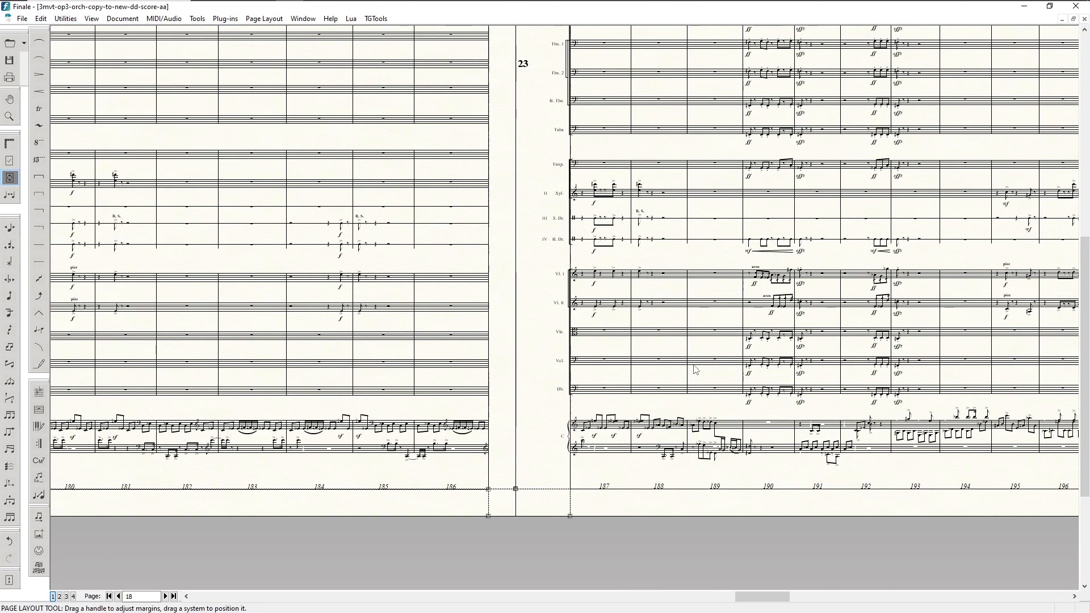
scroll(692, 354, "up", 1)
scroll(693, 355, "up", 10)
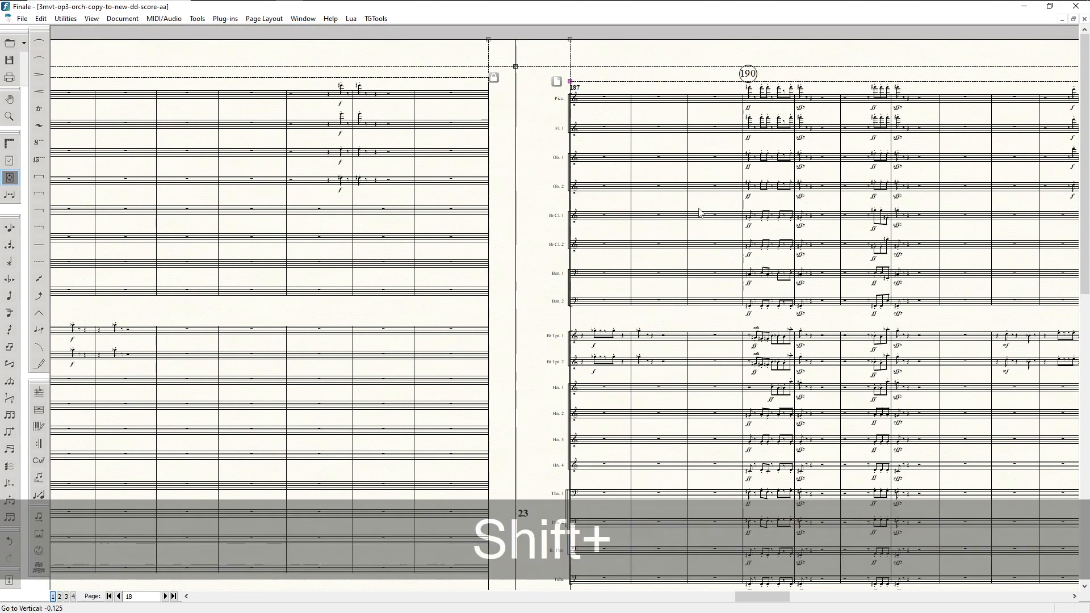
- Switch to expression editing and nudge rehearsal mark 179 up slightly in three small increments
scroll(698, 210, "left", 4)
scroll(391, 166, "left", 1)
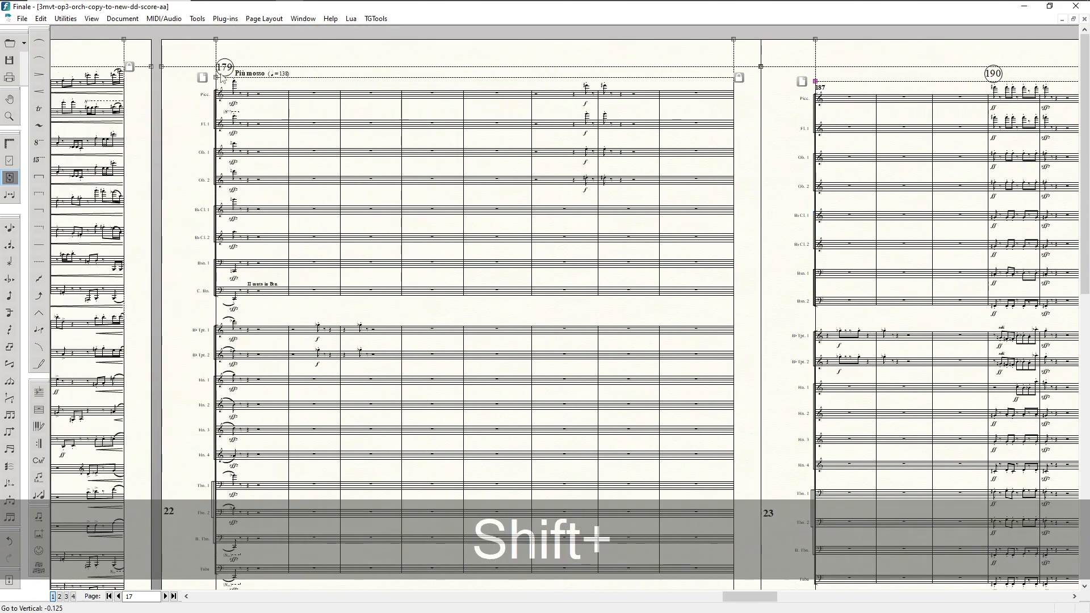
key("F8")
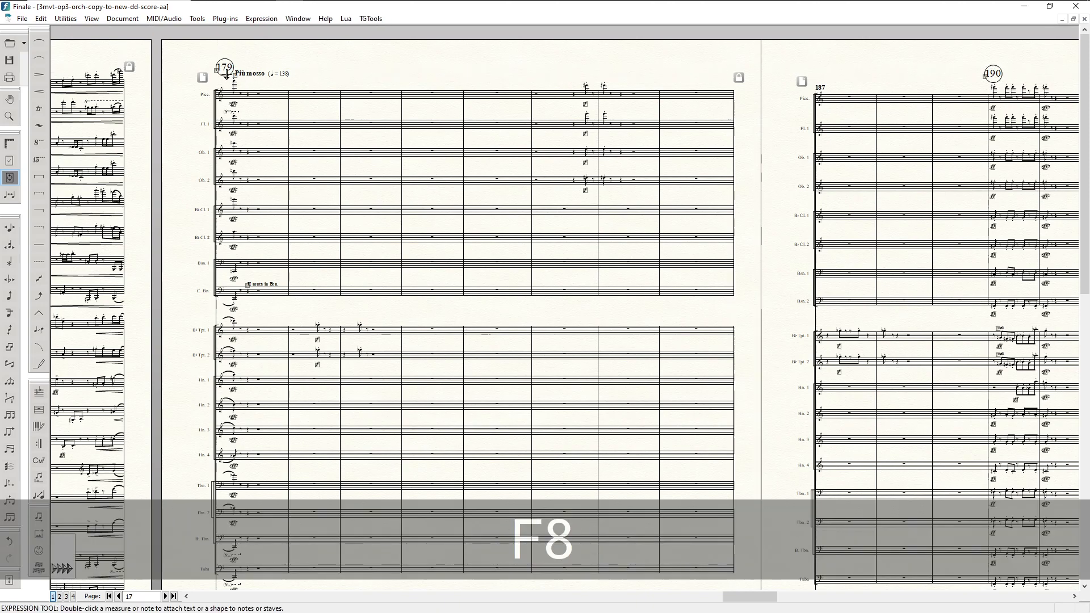
left_click(215, 67)
key("Up")
key("Up")
key("Up")
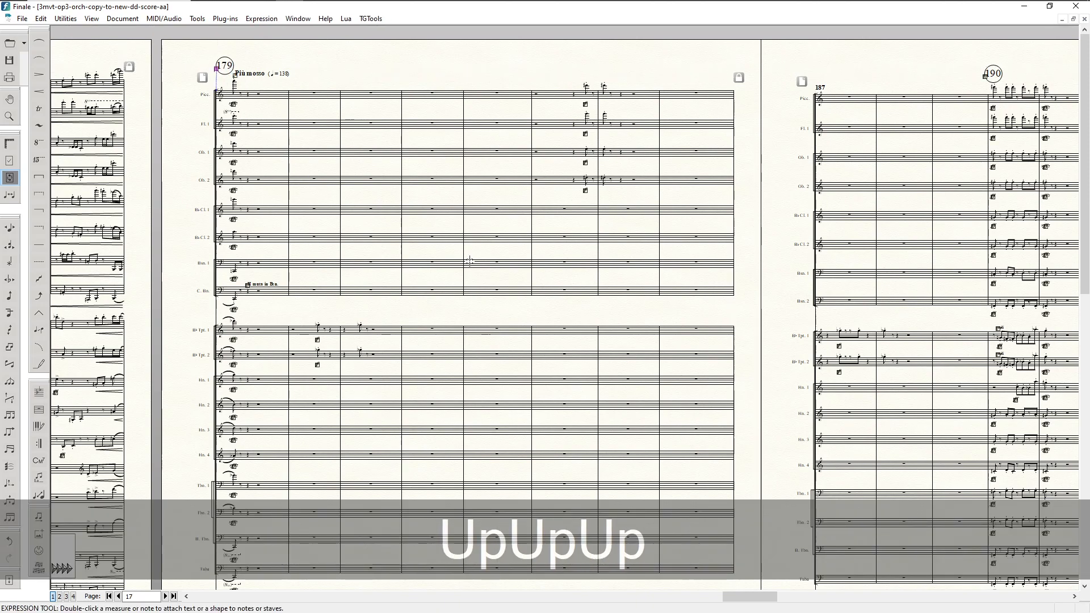
- Nudge rehearsal mark 190 up slightly in three small increments and check the lower staves and bottom margin of that page
scroll(473, 265, "right", 12)
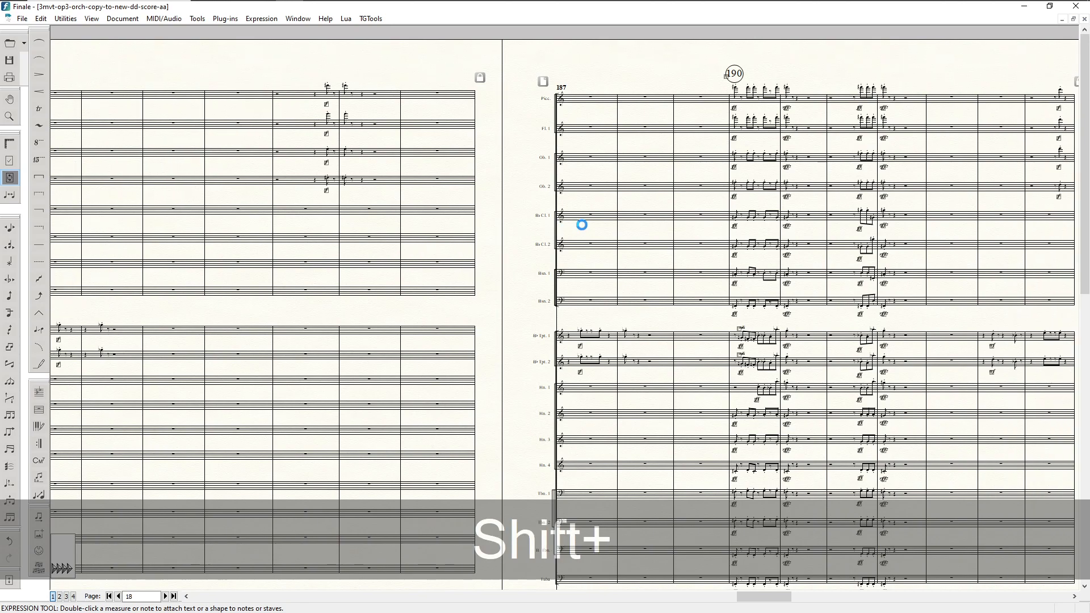
key("Up")
key("Up")
key("Up")
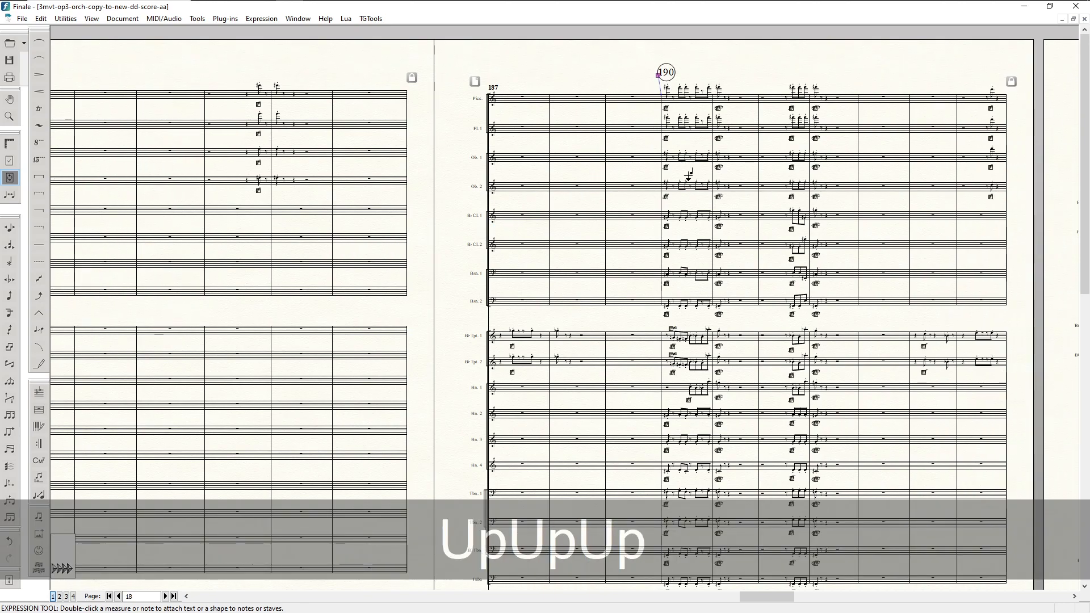
scroll(688, 219, "down", 1)
scroll(688, 219, "up", 1)
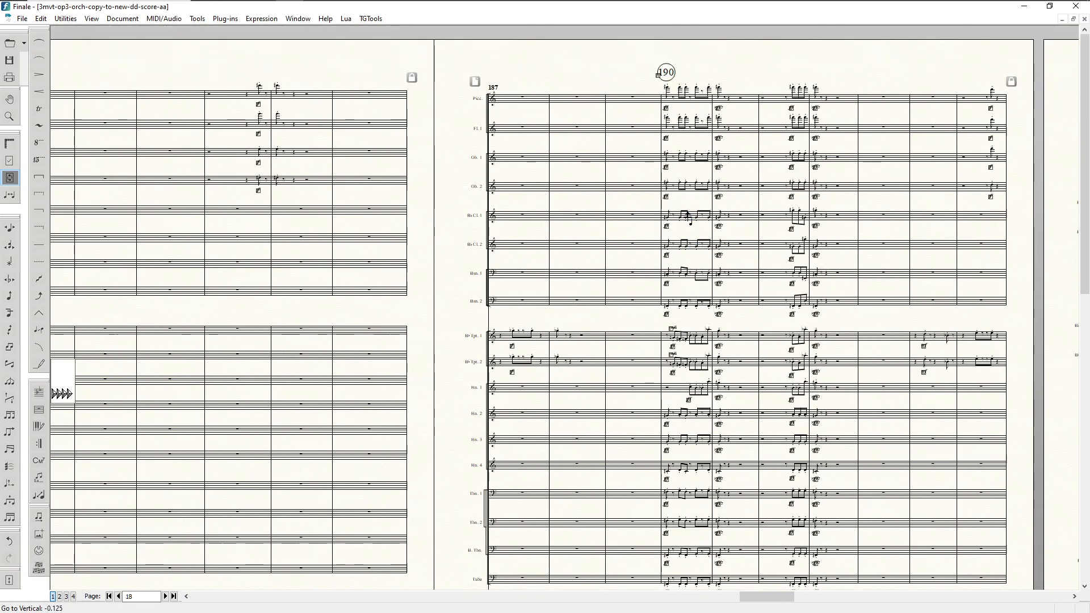
scroll(688, 218, "down", 13)
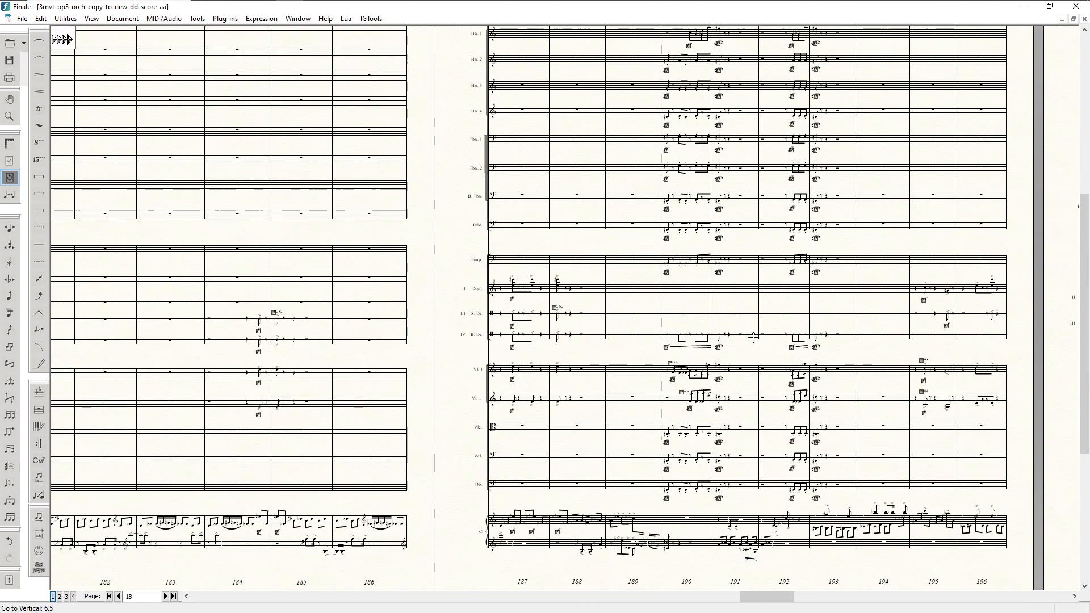
scroll(752, 338, "down", 3)
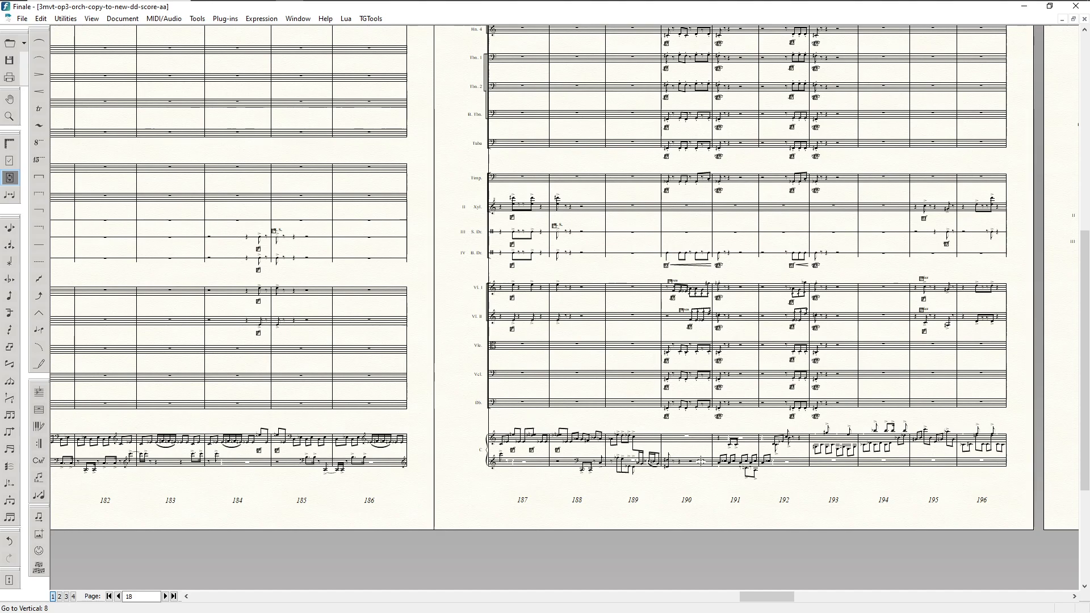
- Return to the first page of the score and review the layout of the opening pages through measure 41
left_click_drag(770, 595, 215, 573)
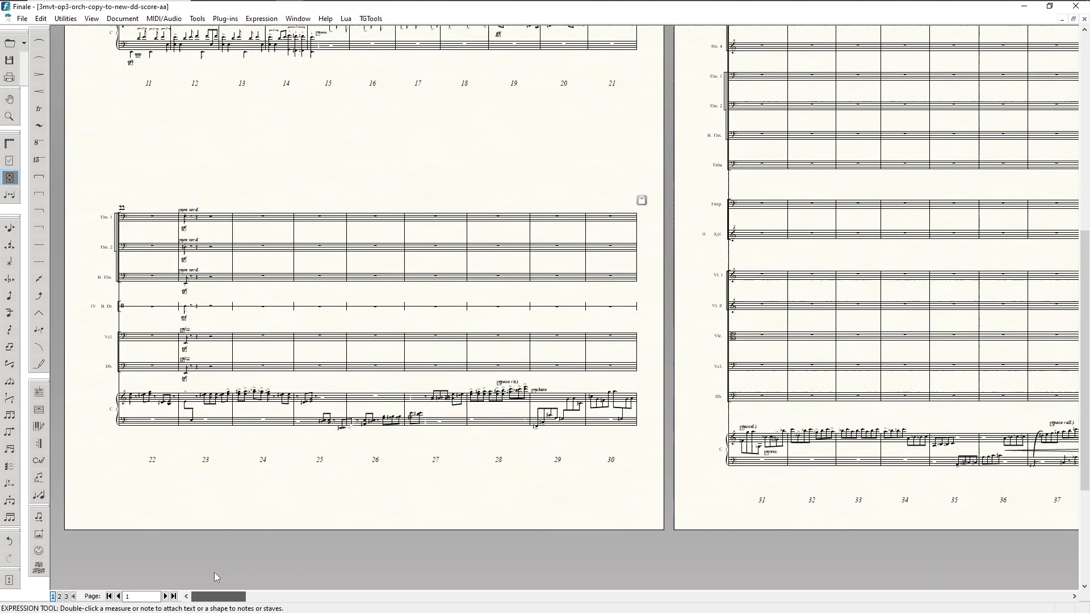
scroll(321, 226, "up", 5)
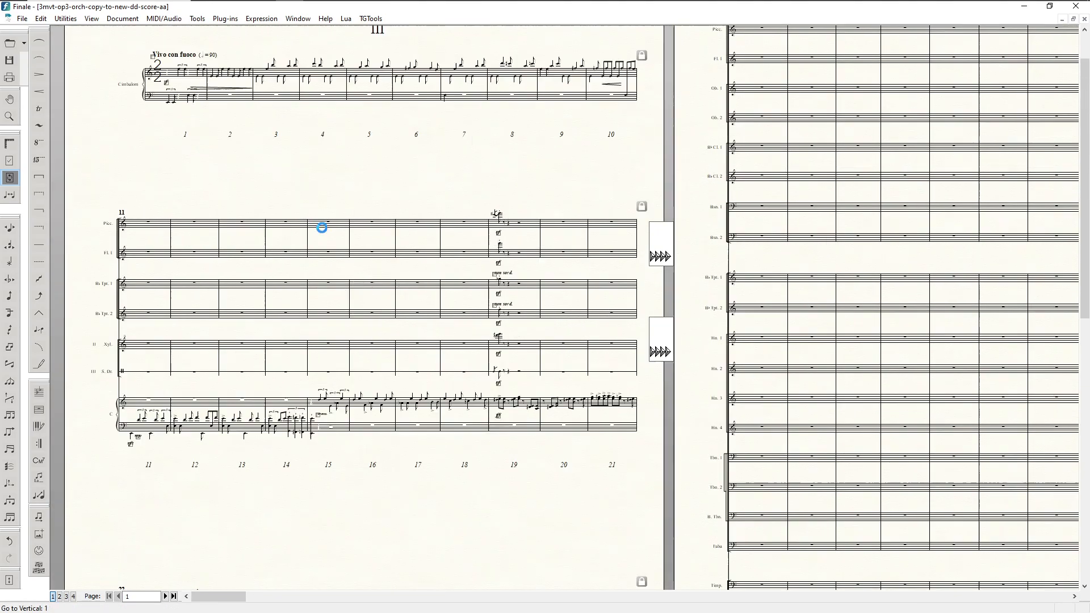
left_click_drag(233, 595, 269, 597)
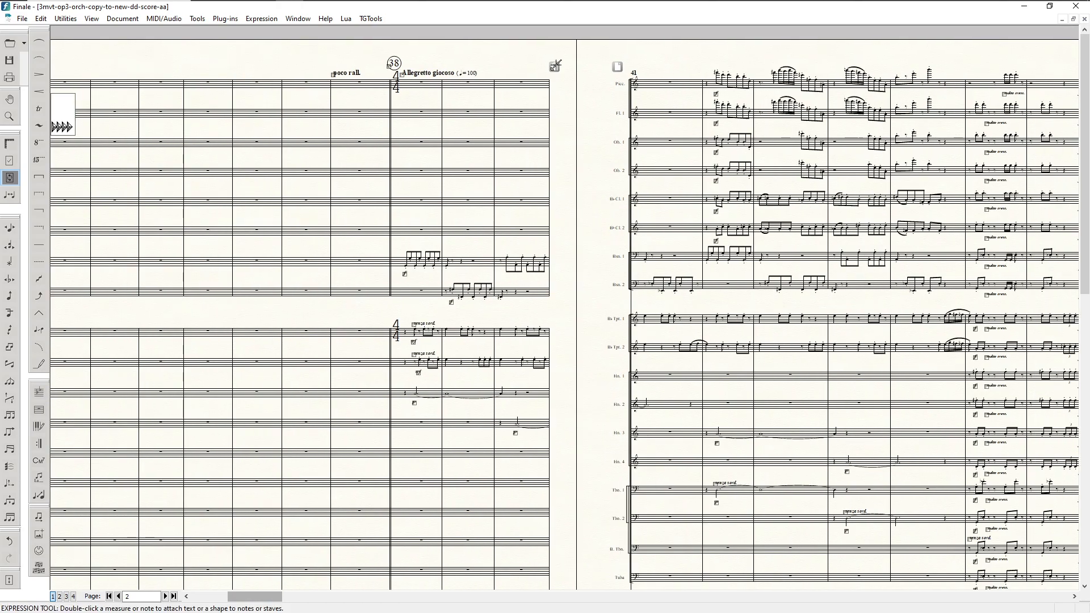